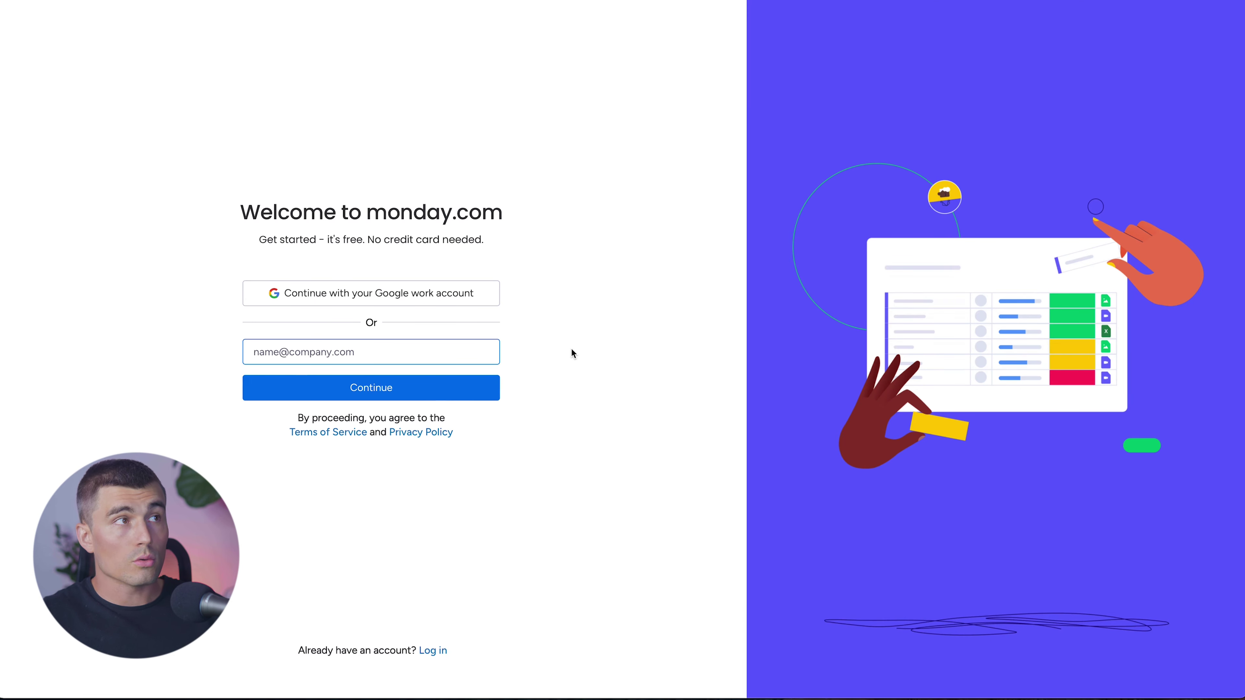
# - Enter the sign-up email and answer onboarding: Work, Business owner, team 2-5, company 1-19, Operations processes
pyautogui.click(363, 362)
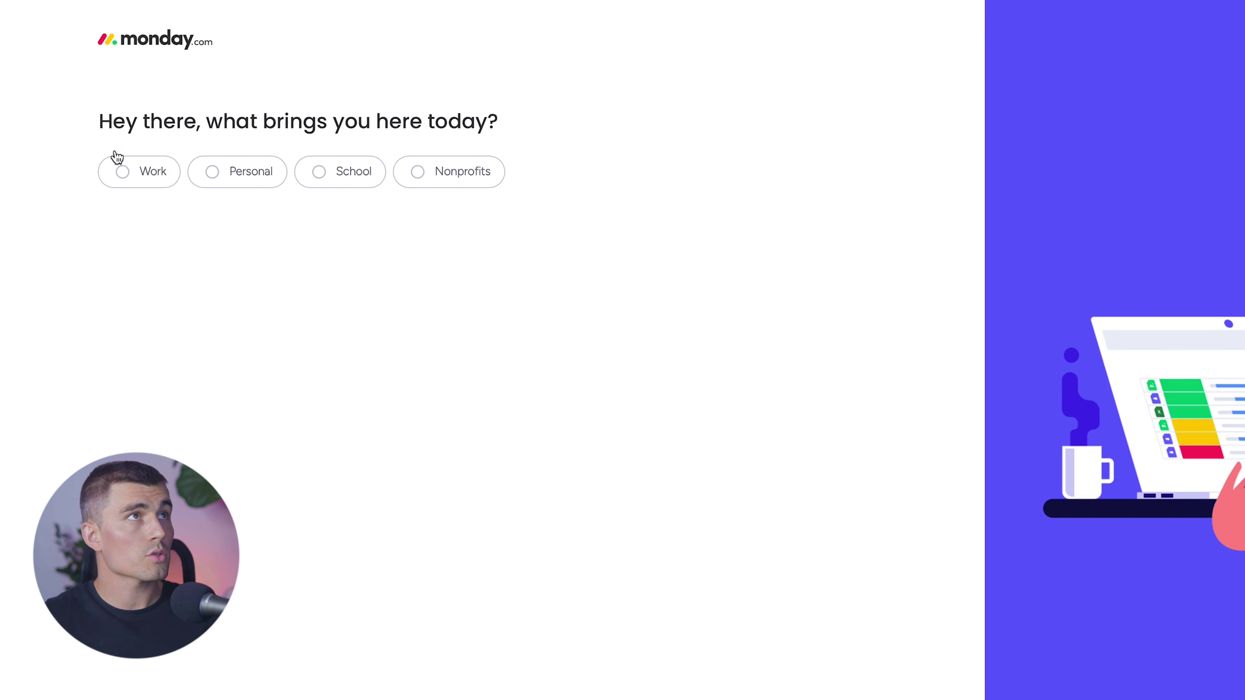
pyautogui.click(123, 172)
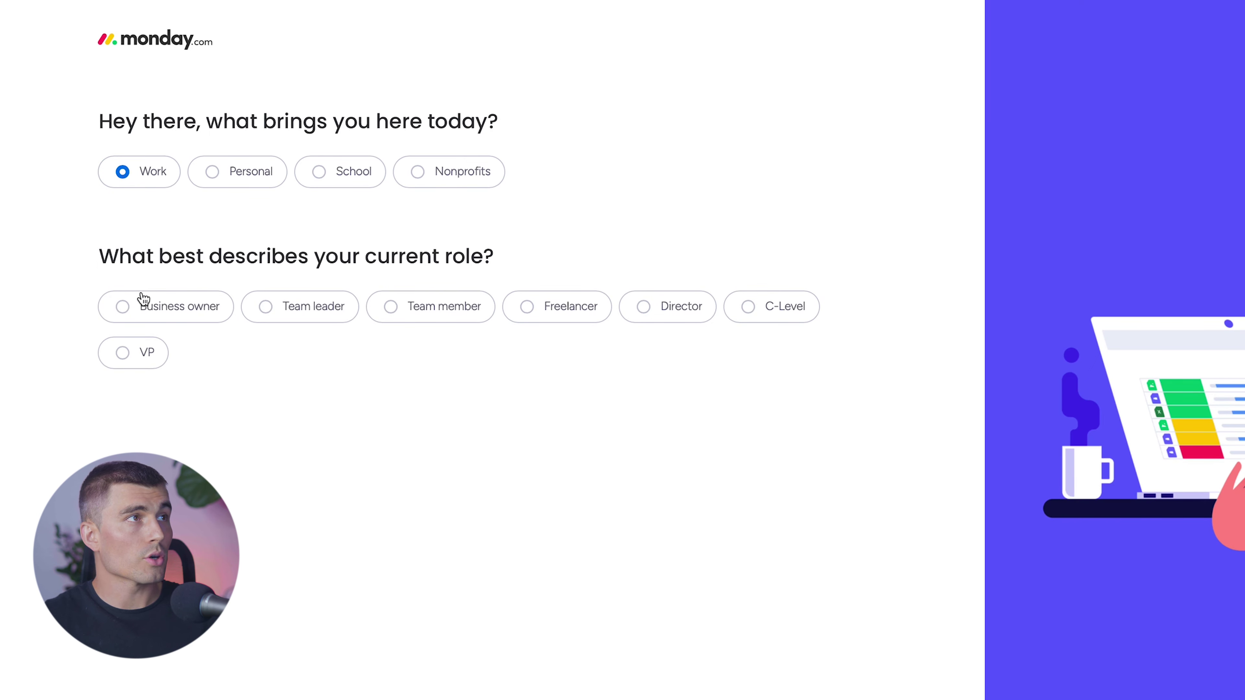
pyautogui.click(180, 312)
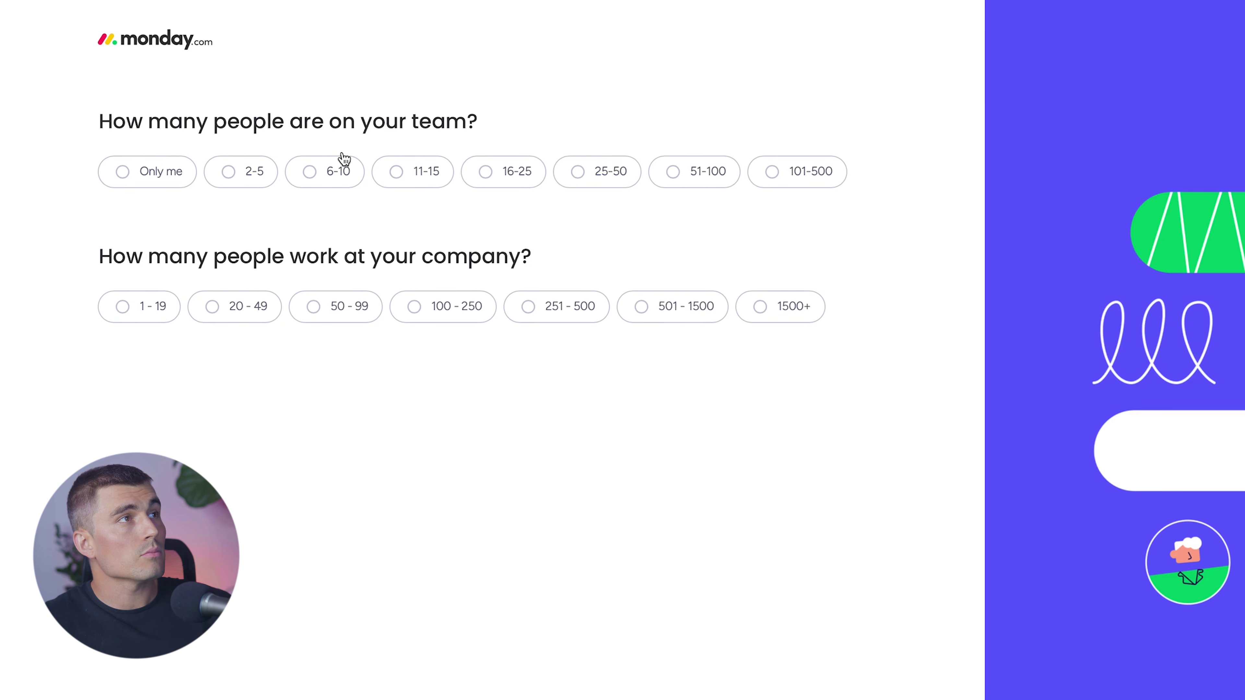
pyautogui.click(249, 178)
pyautogui.click(155, 312)
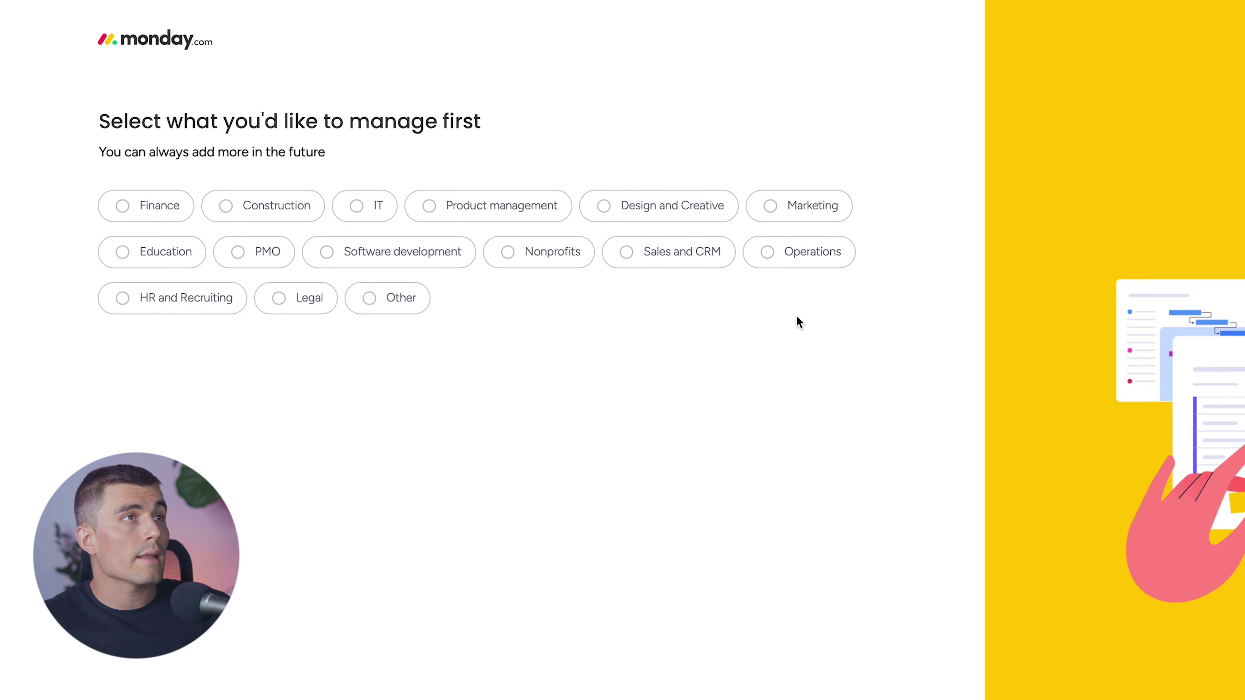
pyautogui.click(795, 264)
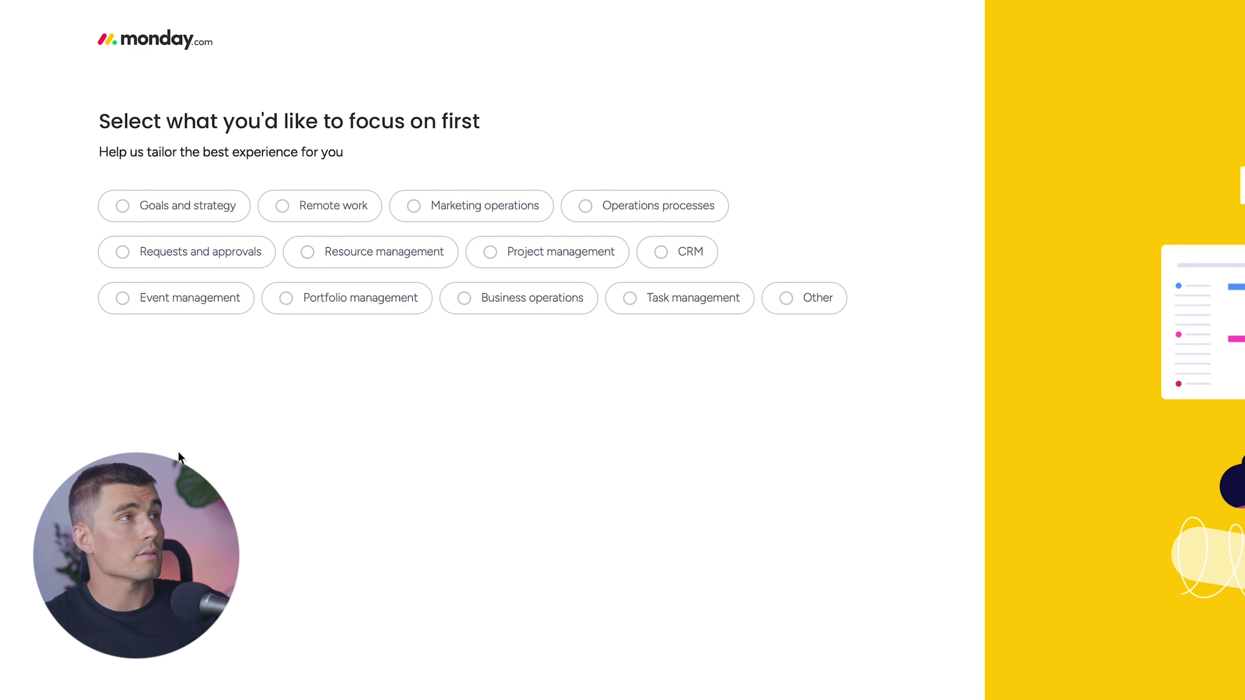
pyautogui.click(643, 206)
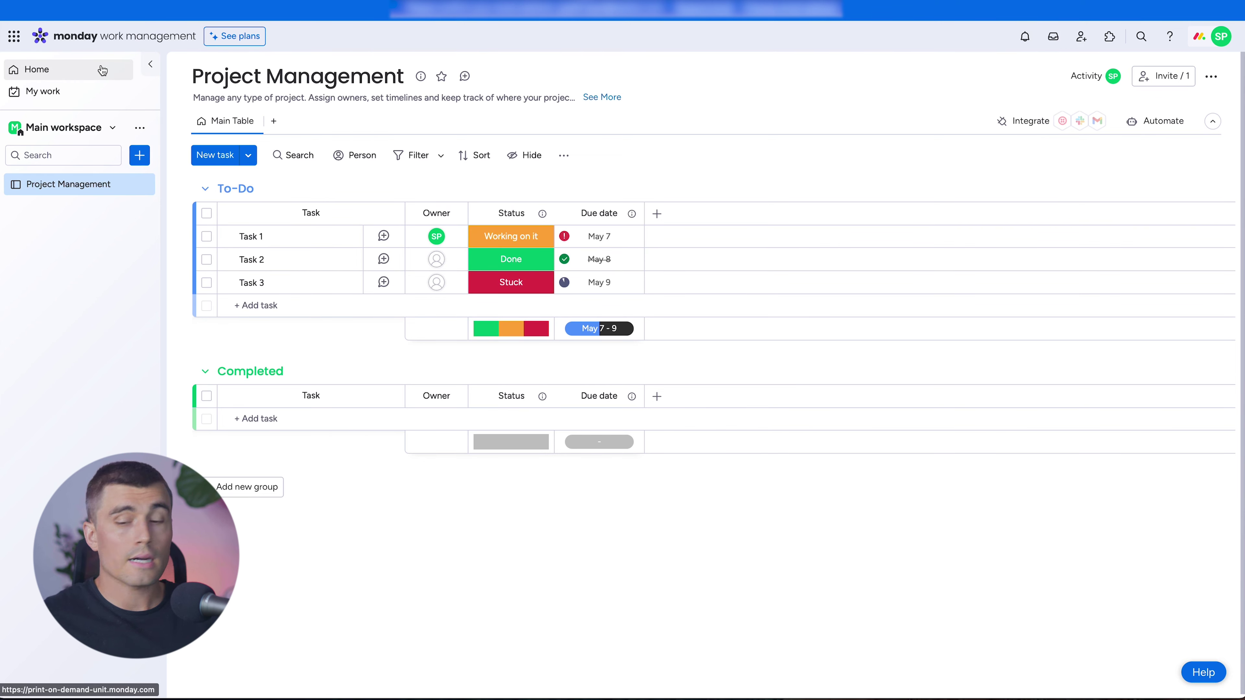
# - Go from the Home page to My Work and dismiss its welcome message to see Task 1
pyautogui.click(59, 73)
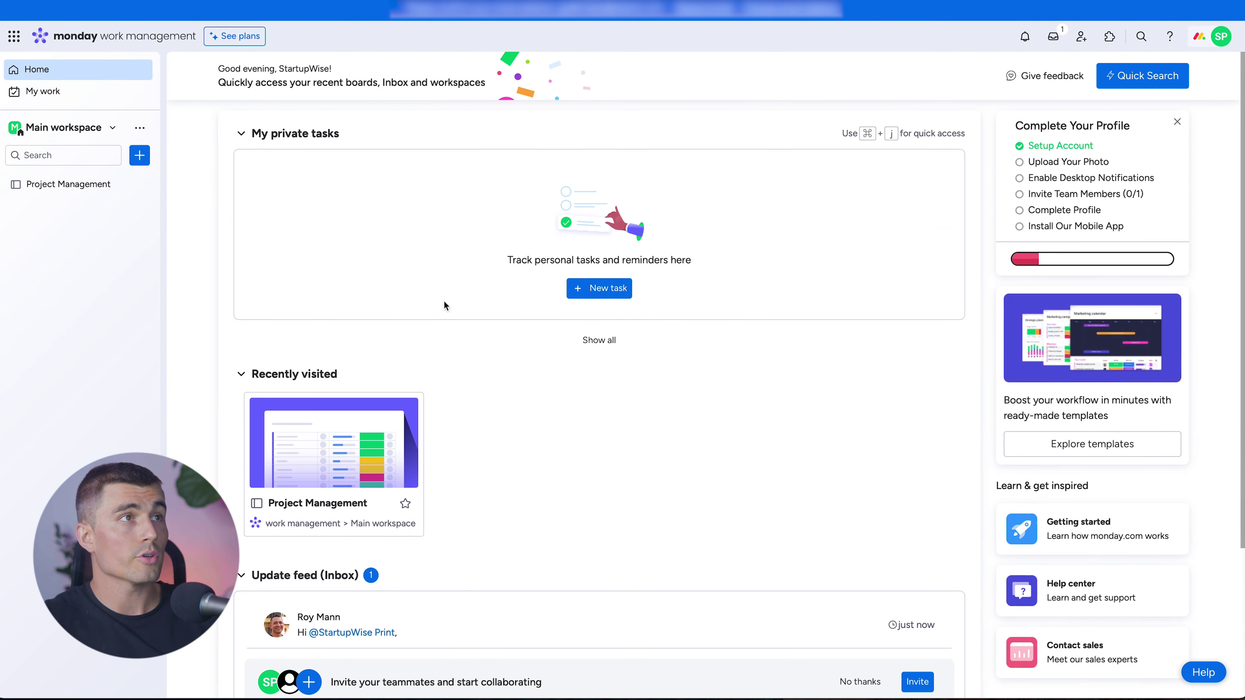
pyautogui.scroll(-1, 621, 303)
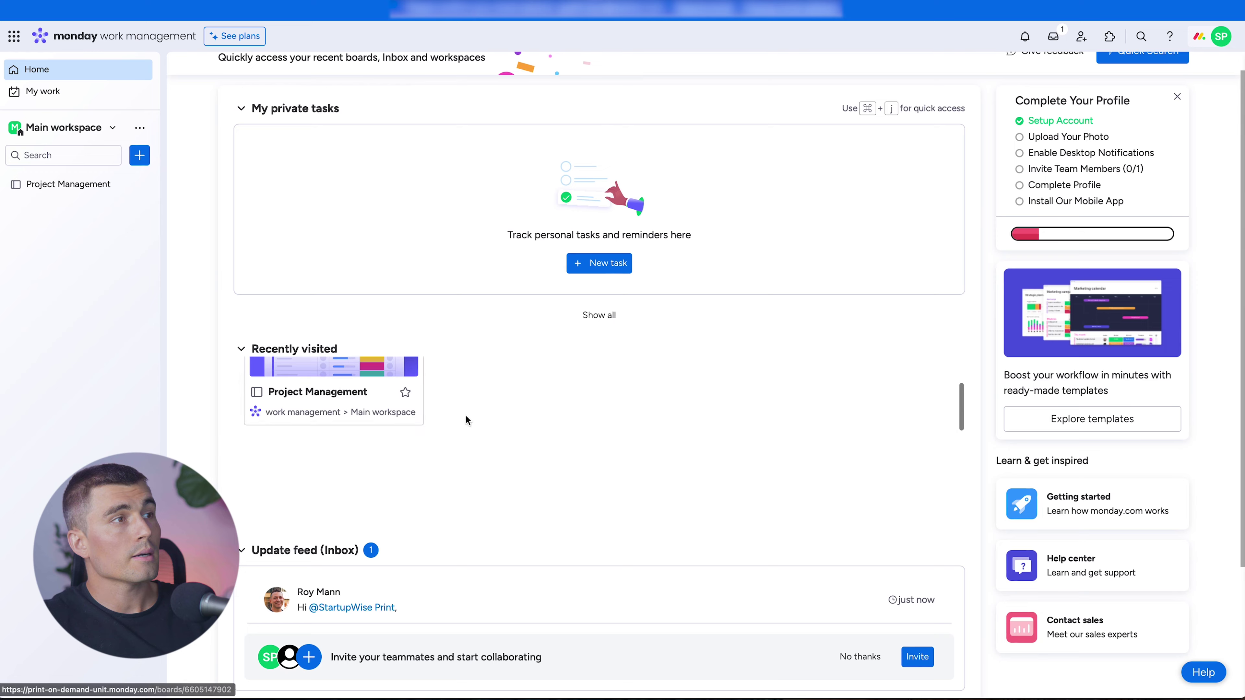
pyautogui.scroll(-1, 564, 634)
pyautogui.scroll(-3, 356, 466)
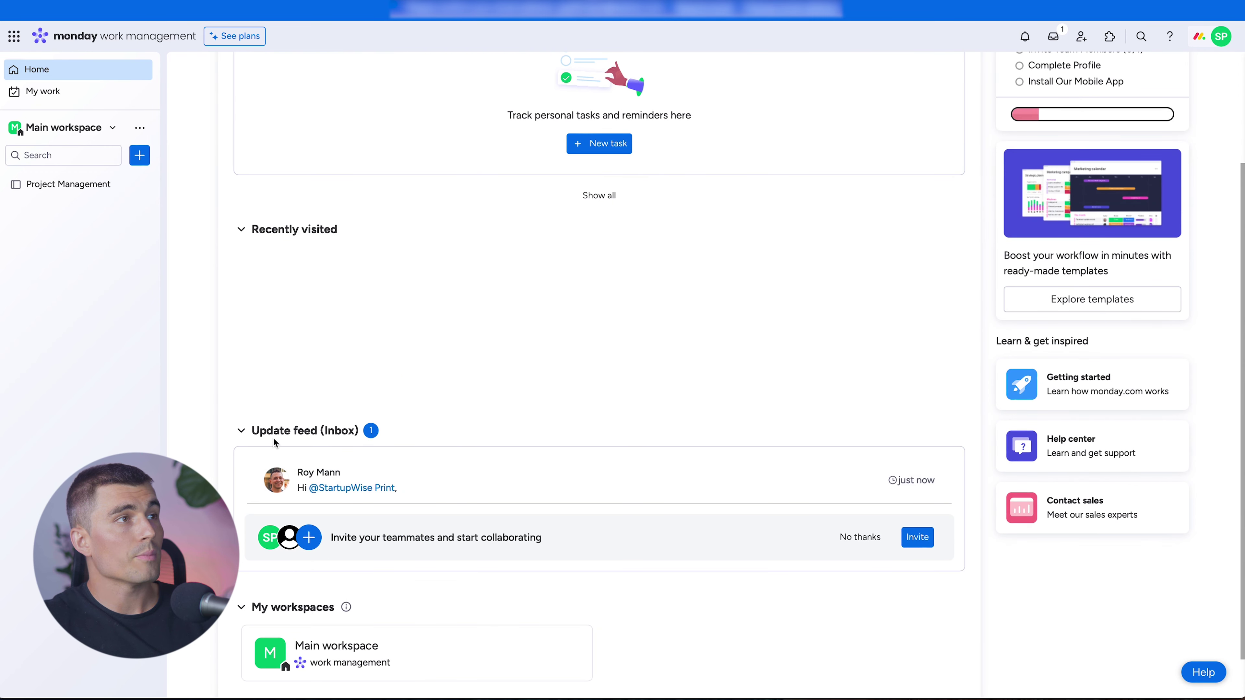
pyautogui.scroll(-2, 368, 441)
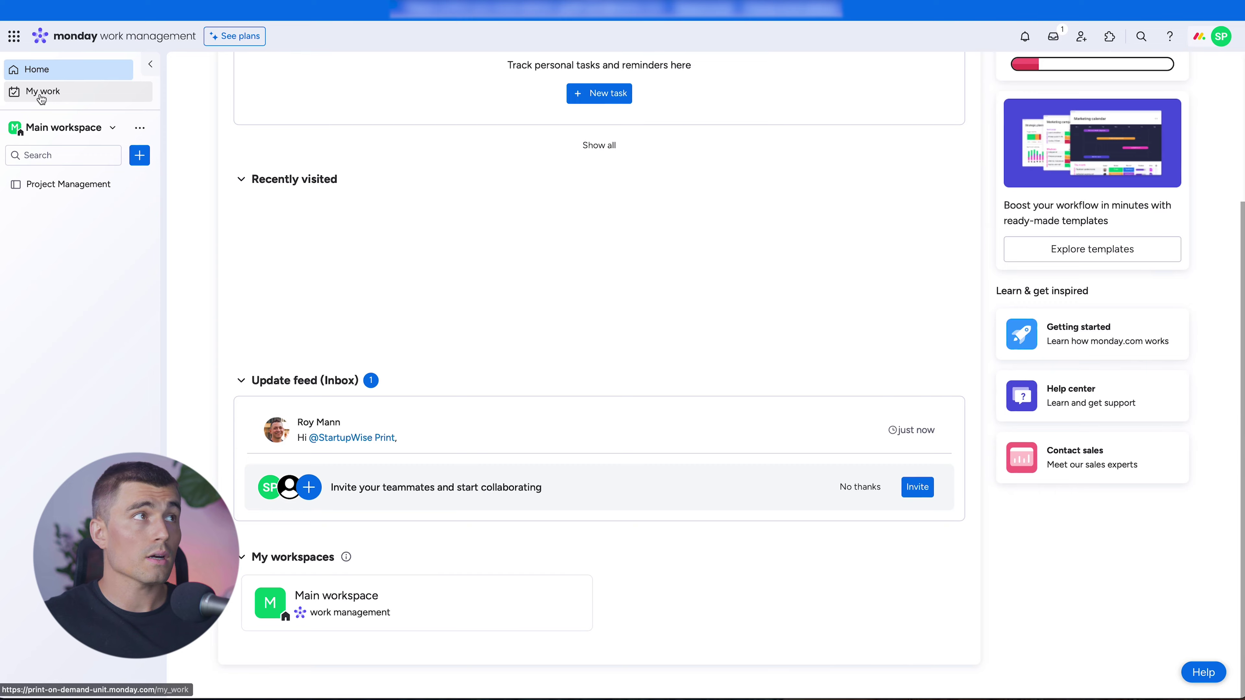
pyautogui.click(43, 99)
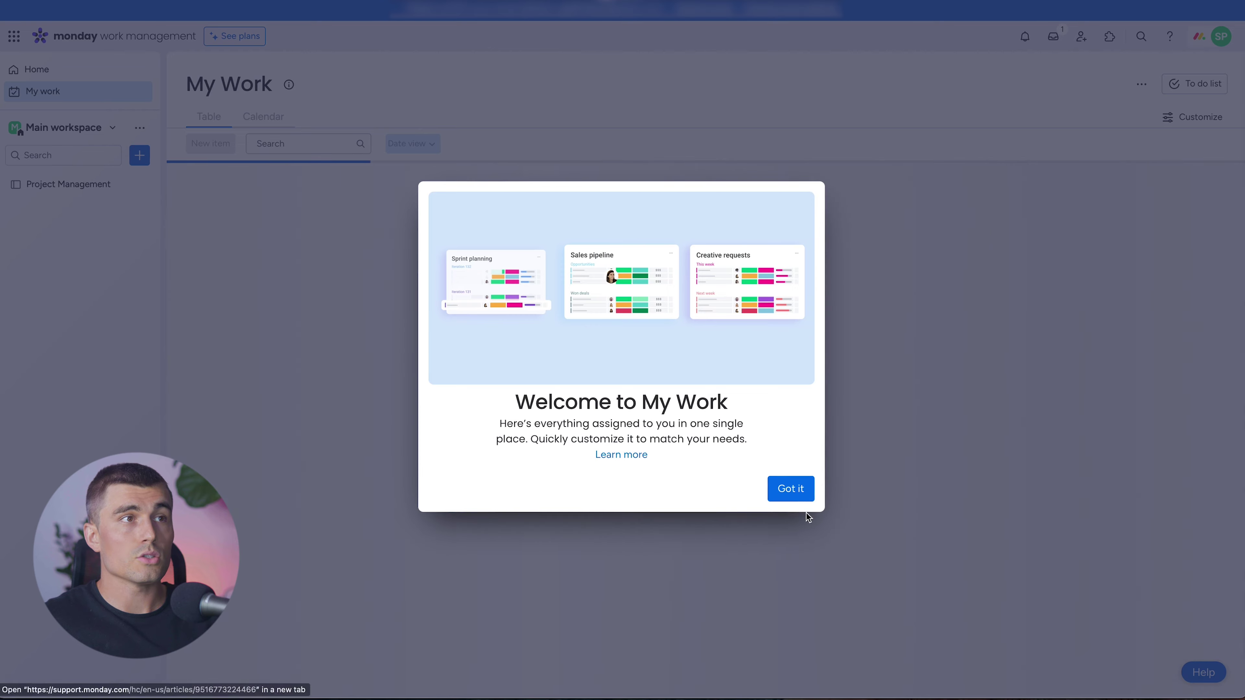
pyautogui.click(796, 489)
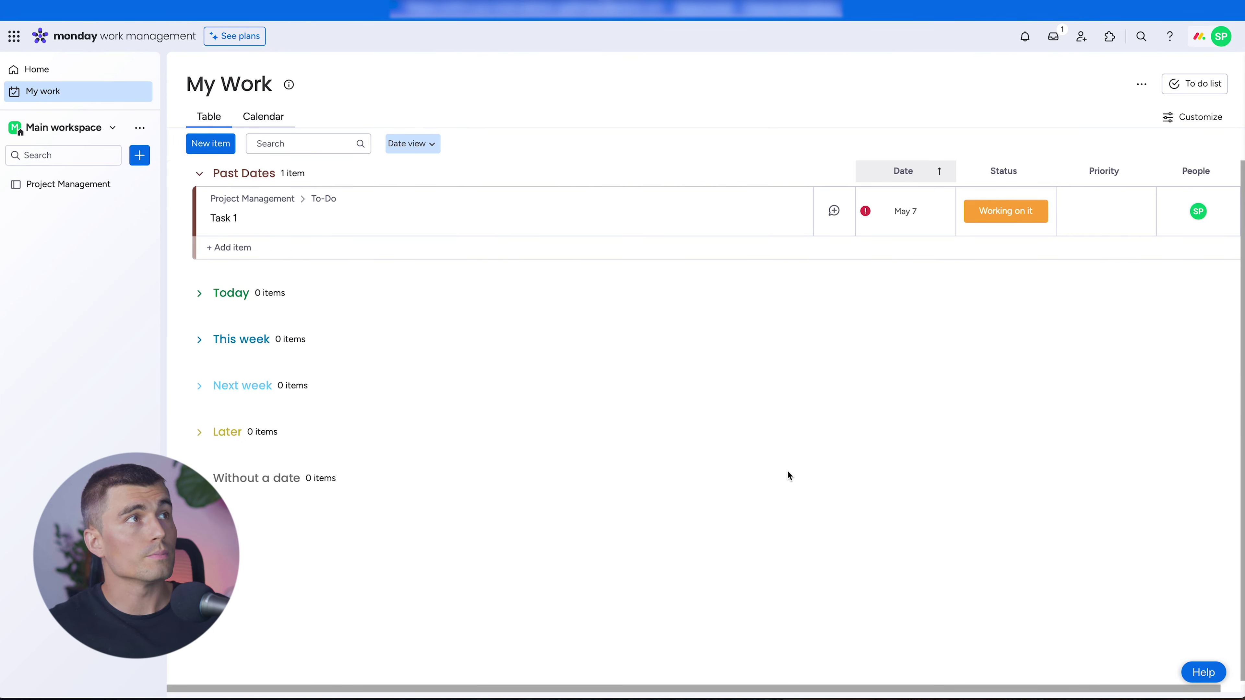
pyautogui.click(59, 128)
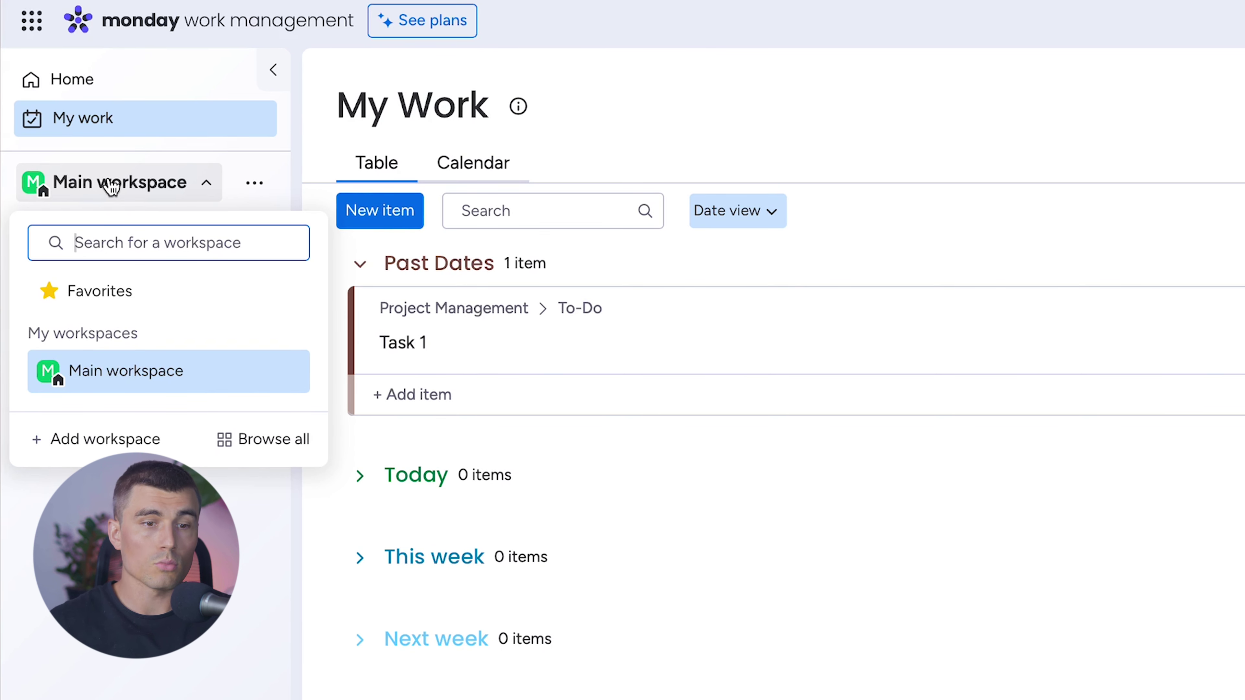
# - Rename the workspace to 'Print On Demand'
pyautogui.click(64, 631)
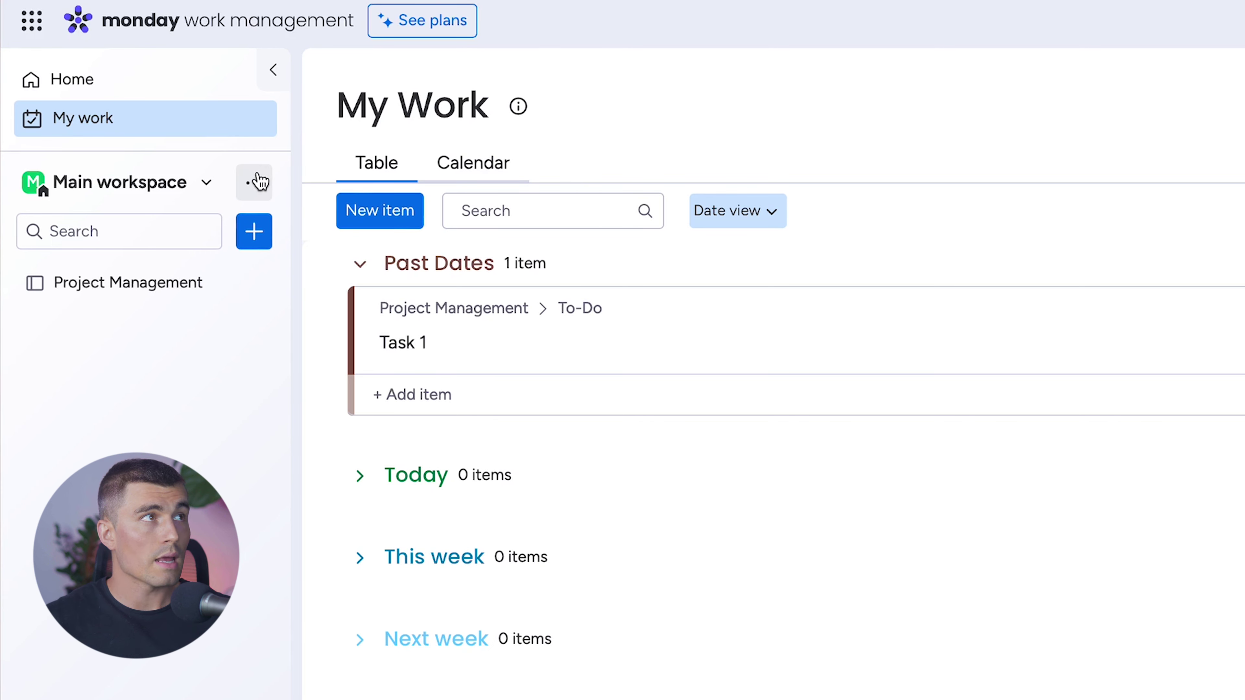
pyautogui.click(254, 183)
pyautogui.click(293, 289)
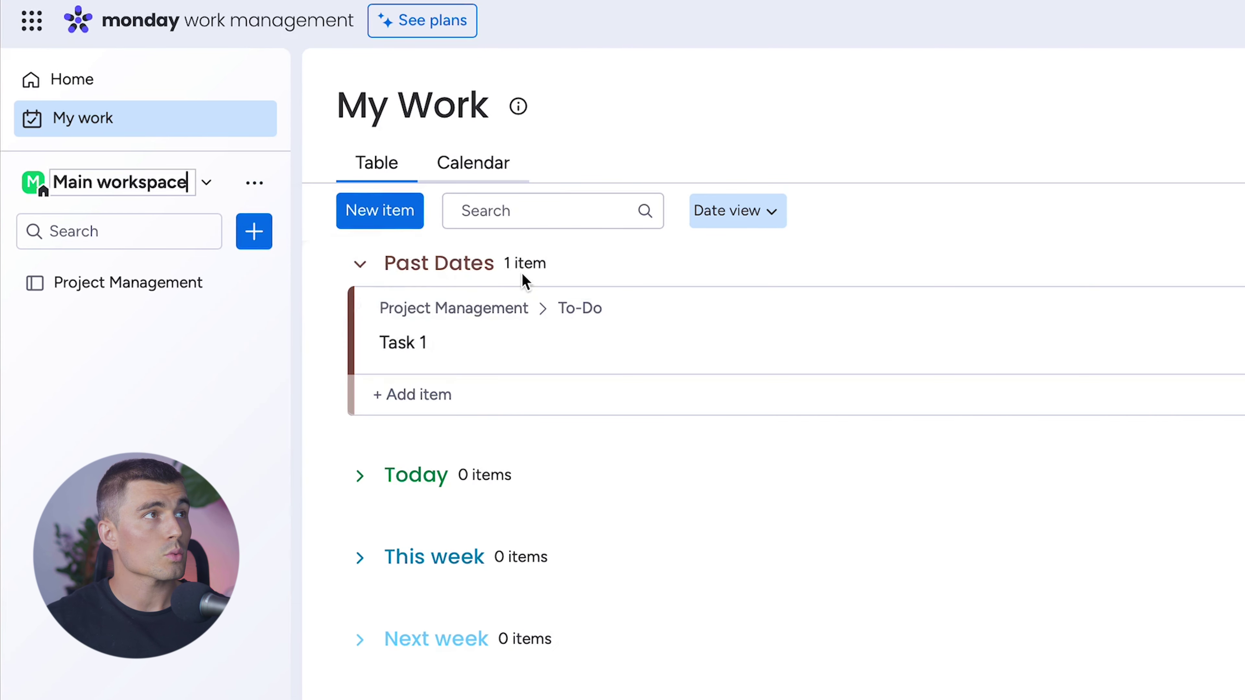
pyautogui.click(151, 182)
pyautogui.tripleClick(151, 182)
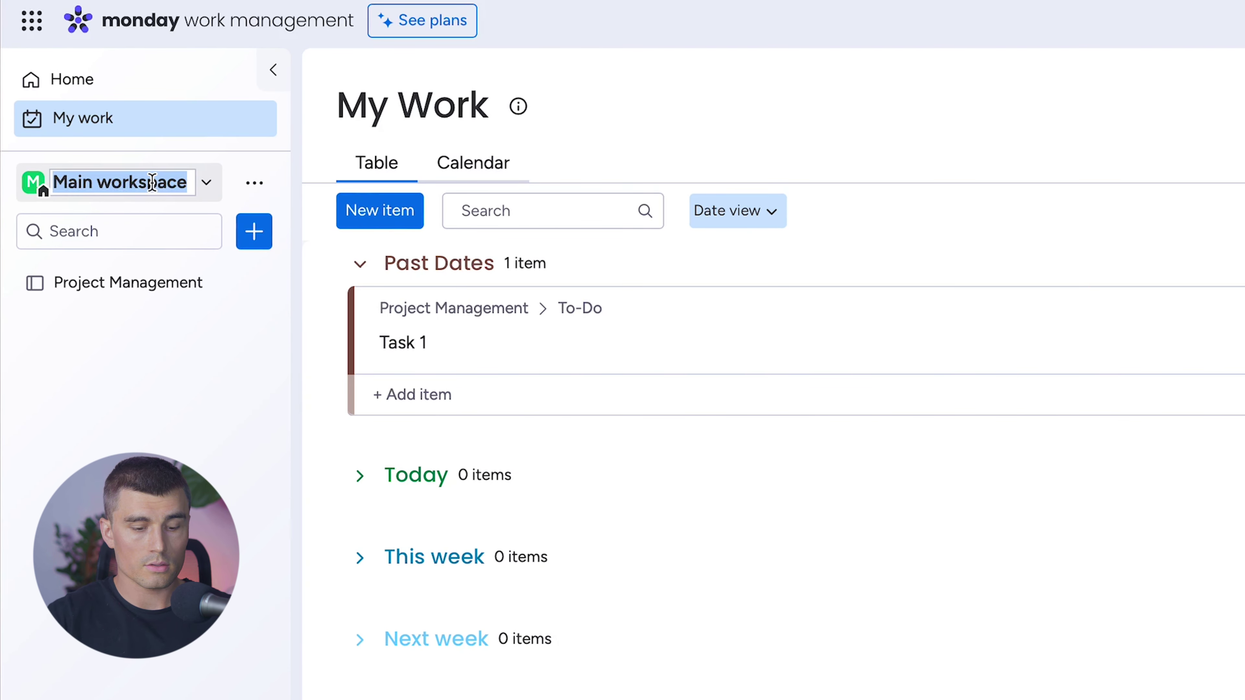
pyautogui.write('Print On Demand')
pyautogui.press('Return')
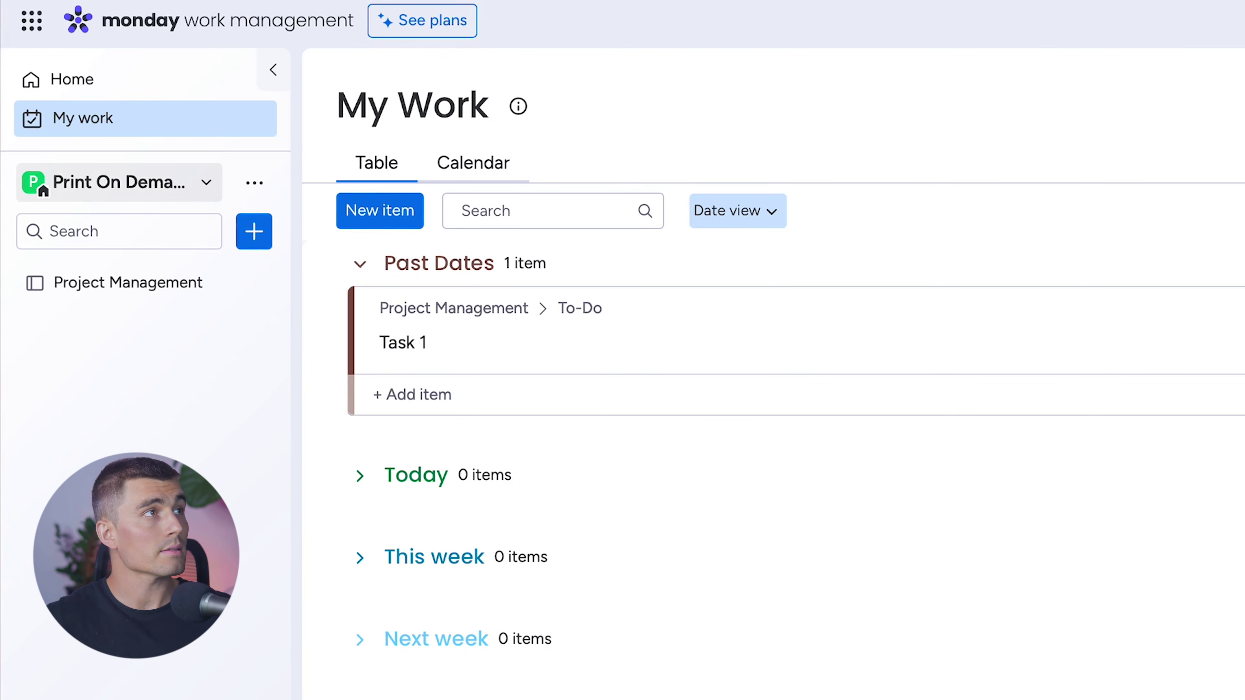
# - Change the workspace icon colour to light blue
pyautogui.click(270, 191)
pyautogui.moveTo(384, 322)
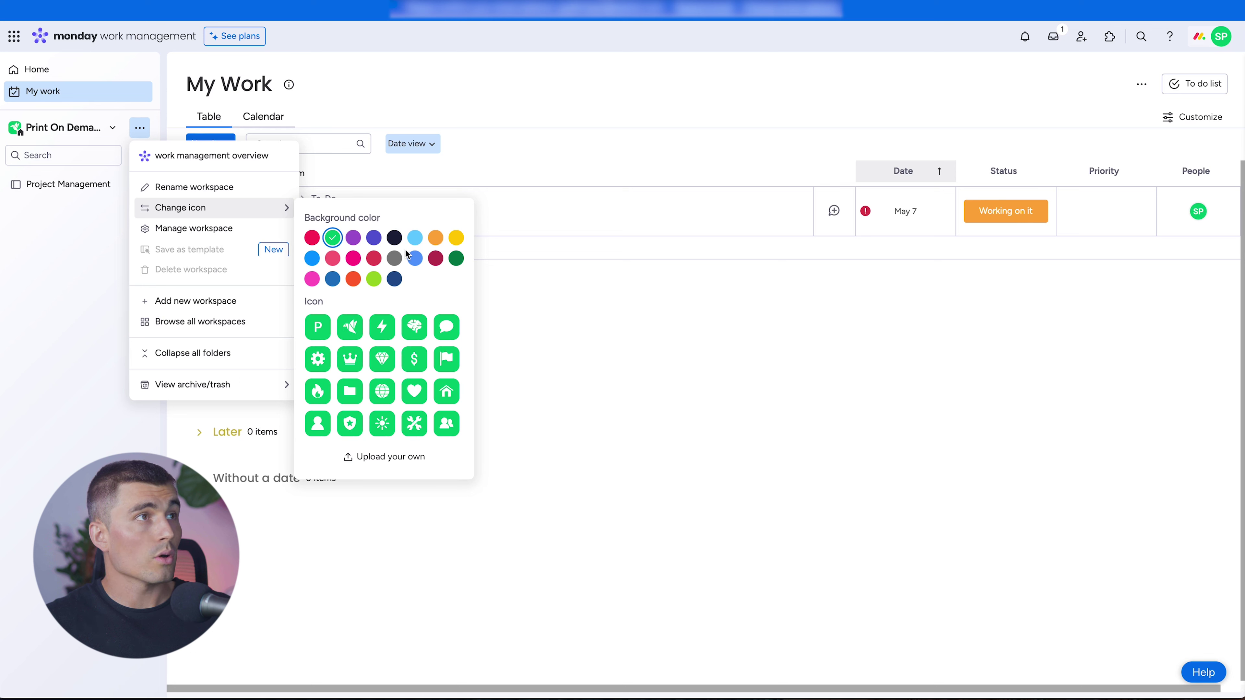
pyautogui.click(415, 239)
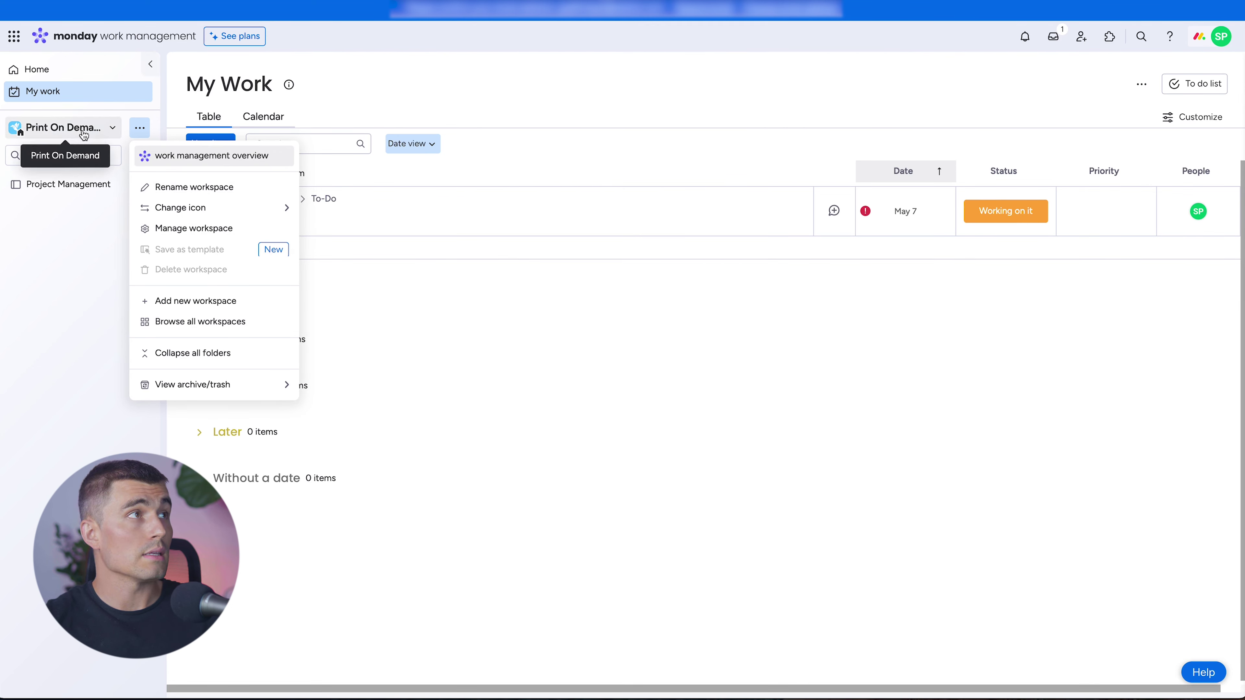
pyautogui.click(122, 228)
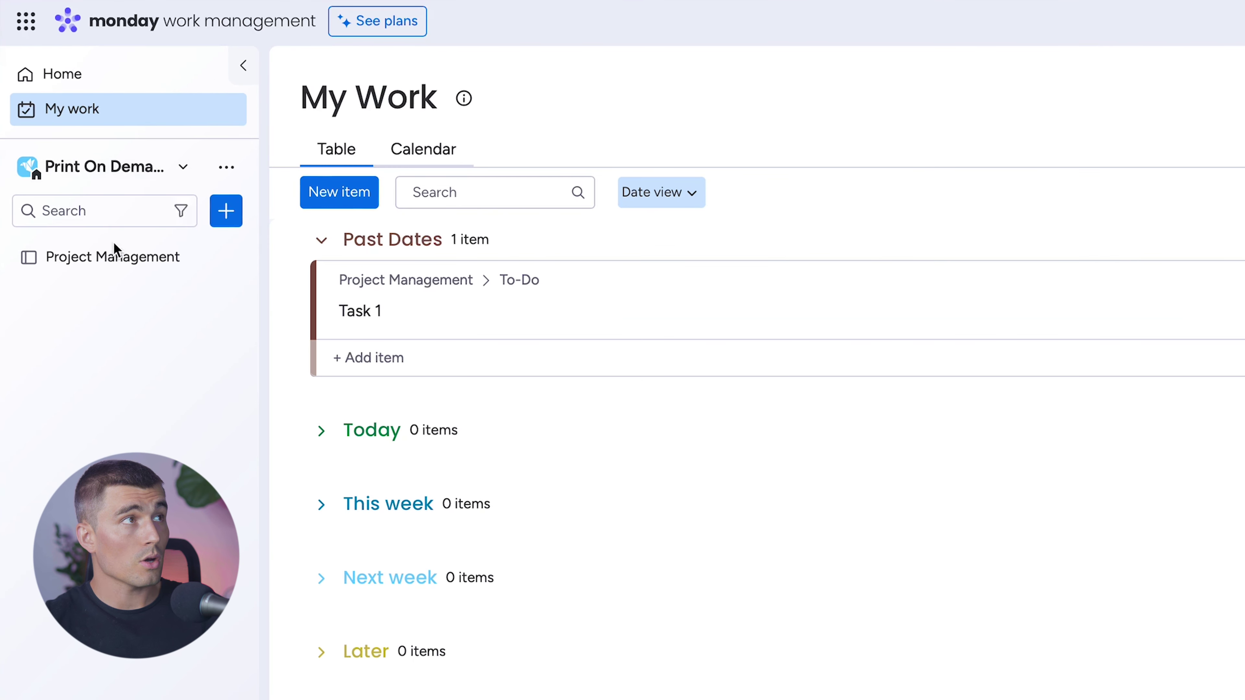
# - Switch to the Print On Demand workspace and open its Project Management board
pyautogui.click(107, 180)
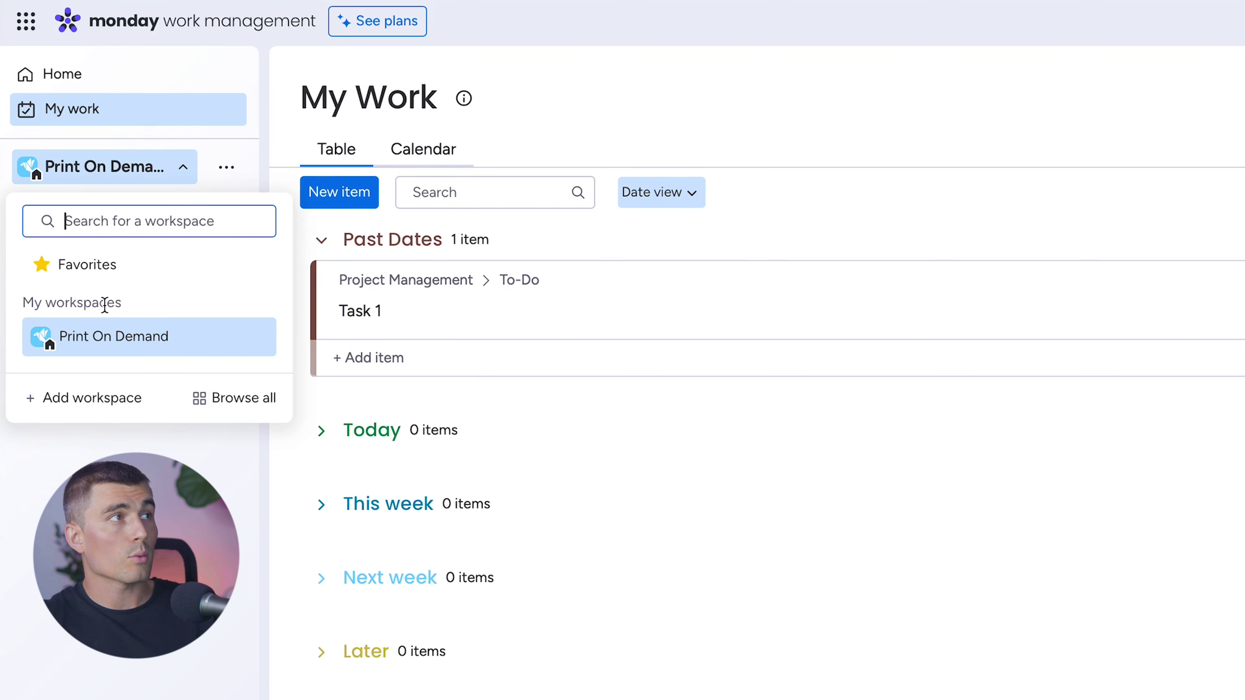
pyautogui.click(134, 346)
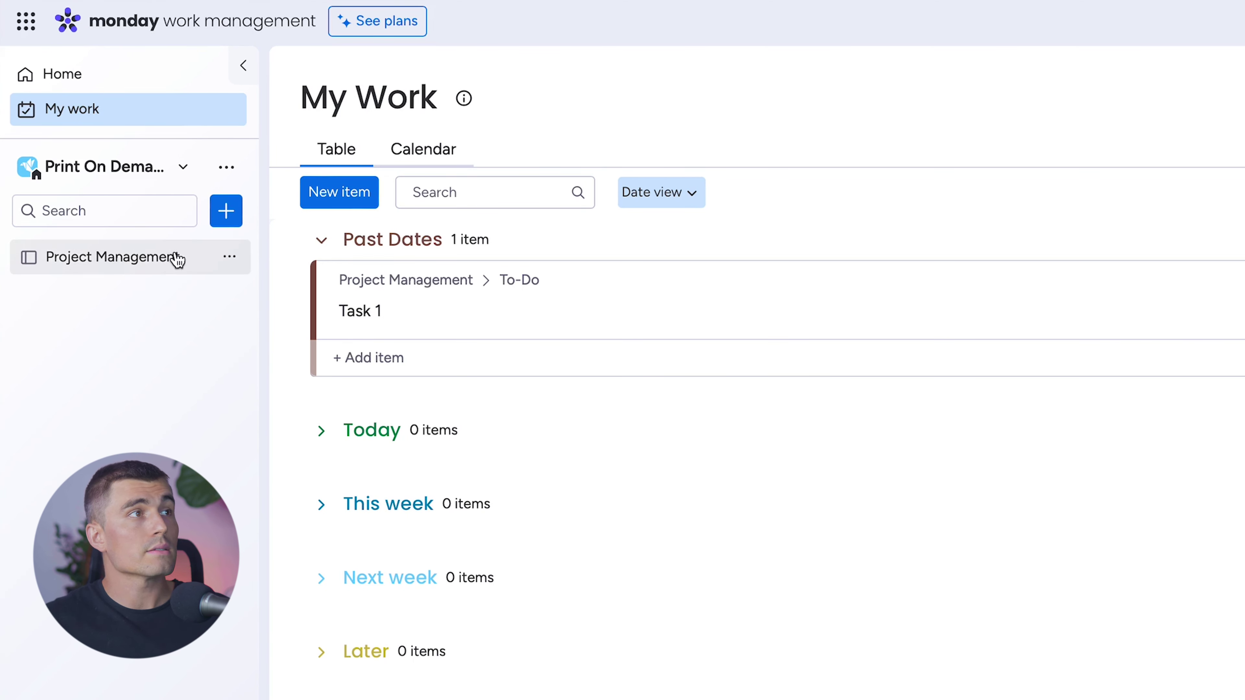
pyautogui.click(129, 268)
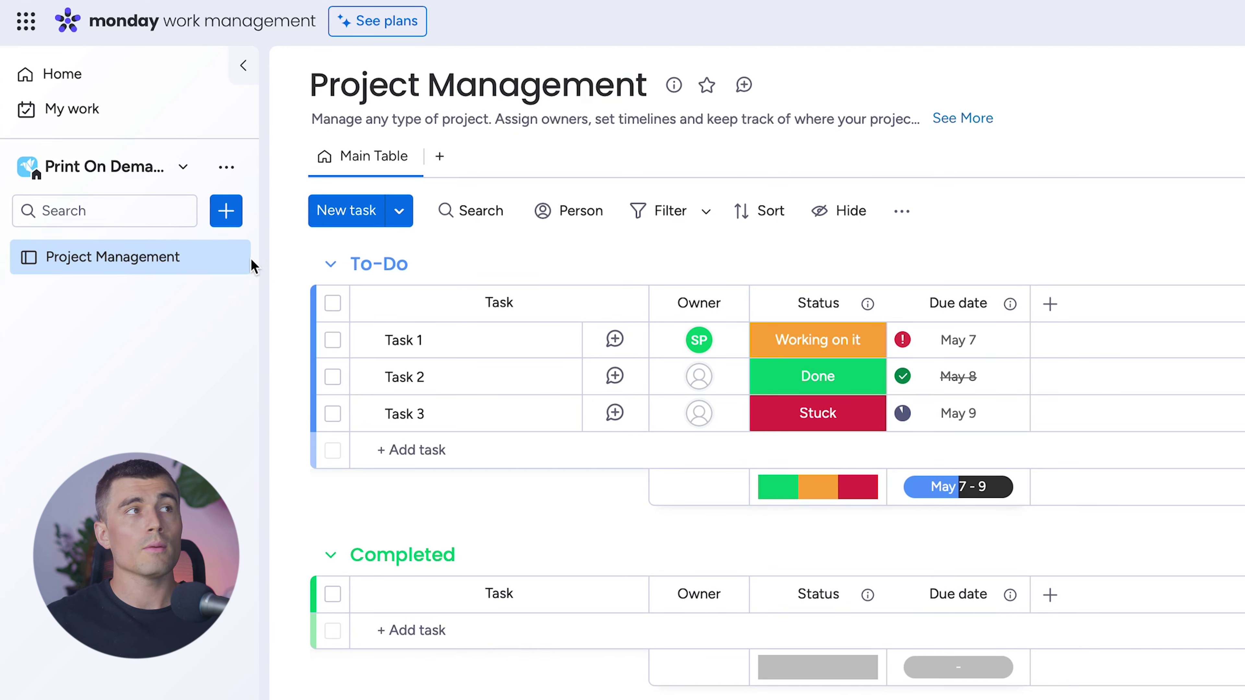
# - Delete the Project Management board from the Print On Demand workspace
pyautogui.click(228, 259)
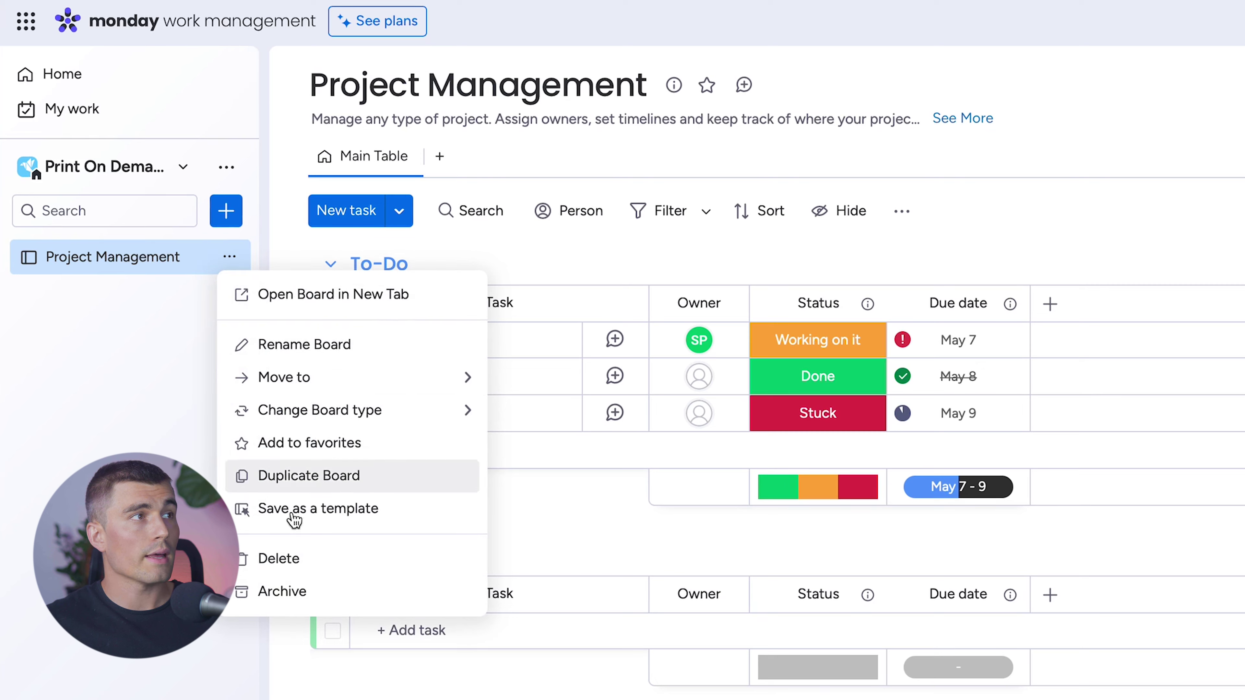
pyautogui.click(289, 557)
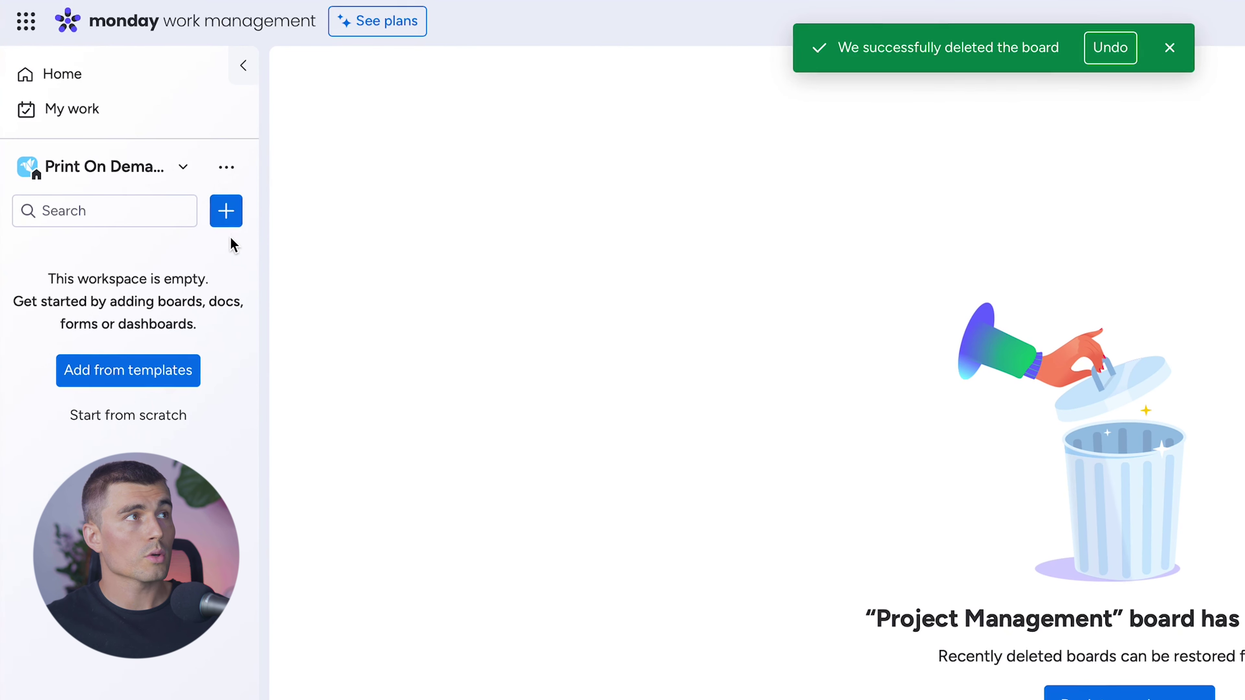
pyautogui.click(233, 219)
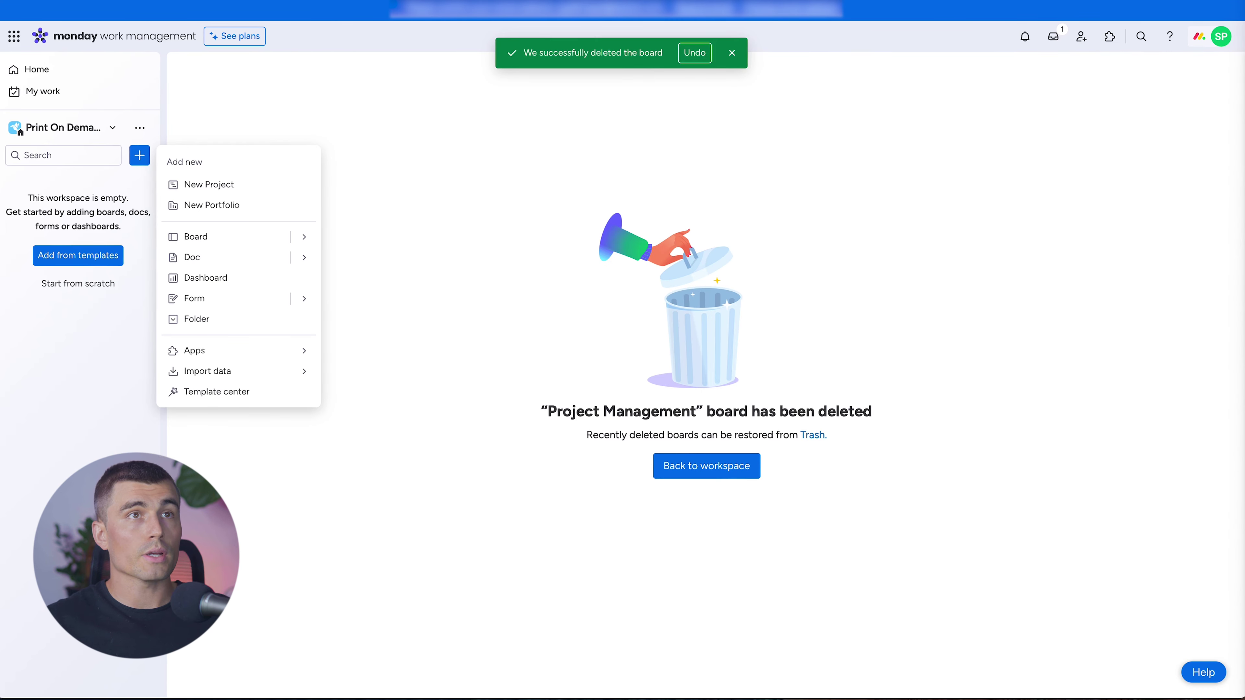
# - Create a new board named 'Design' set to manage Creatives
pyautogui.click(223, 237)
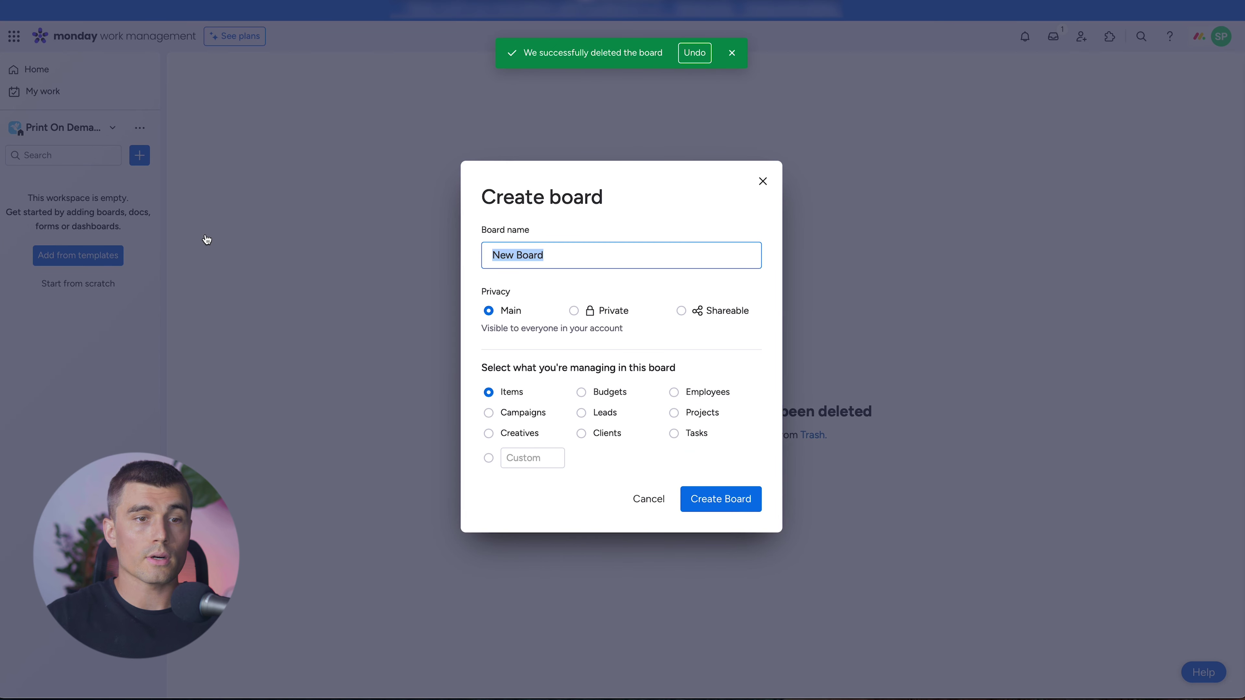
pyautogui.write('Design')
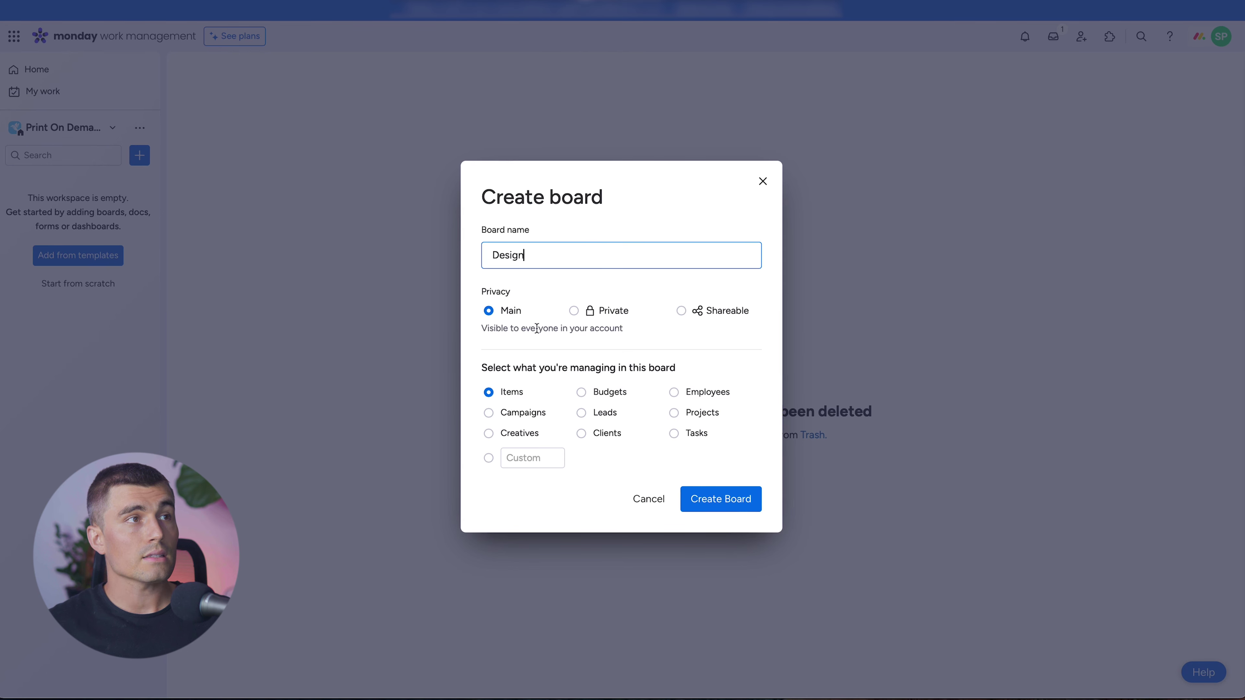
pyautogui.click(512, 438)
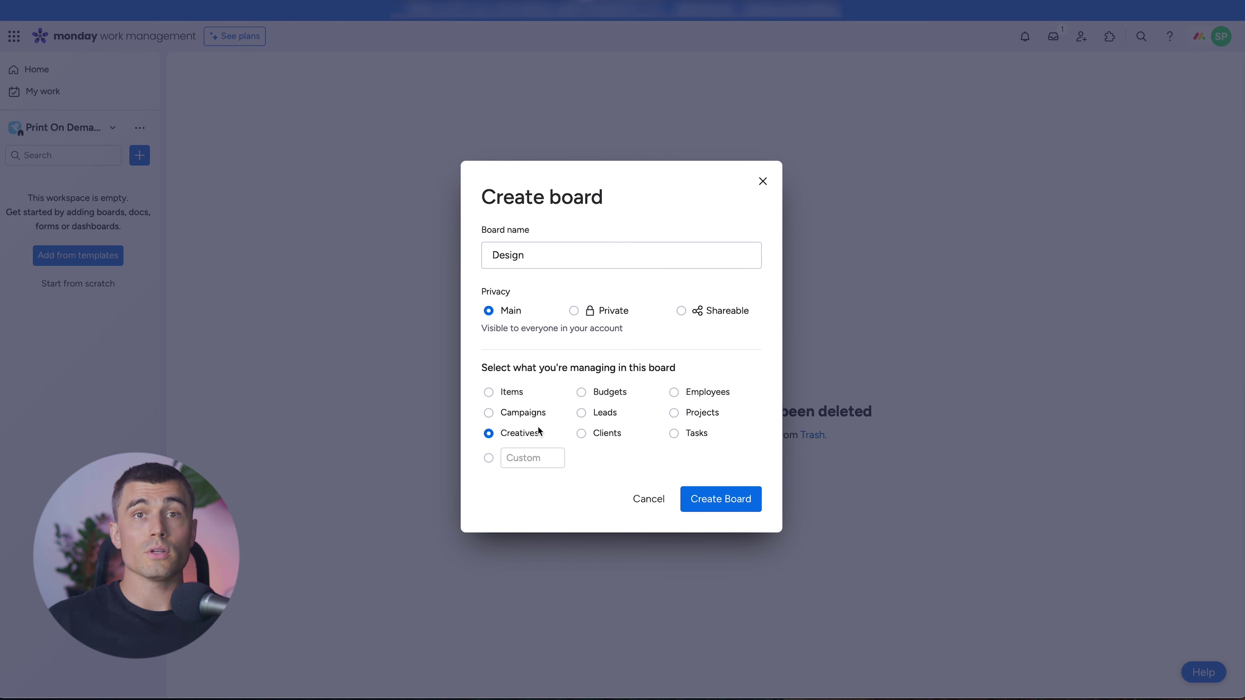
pyautogui.click(708, 508)
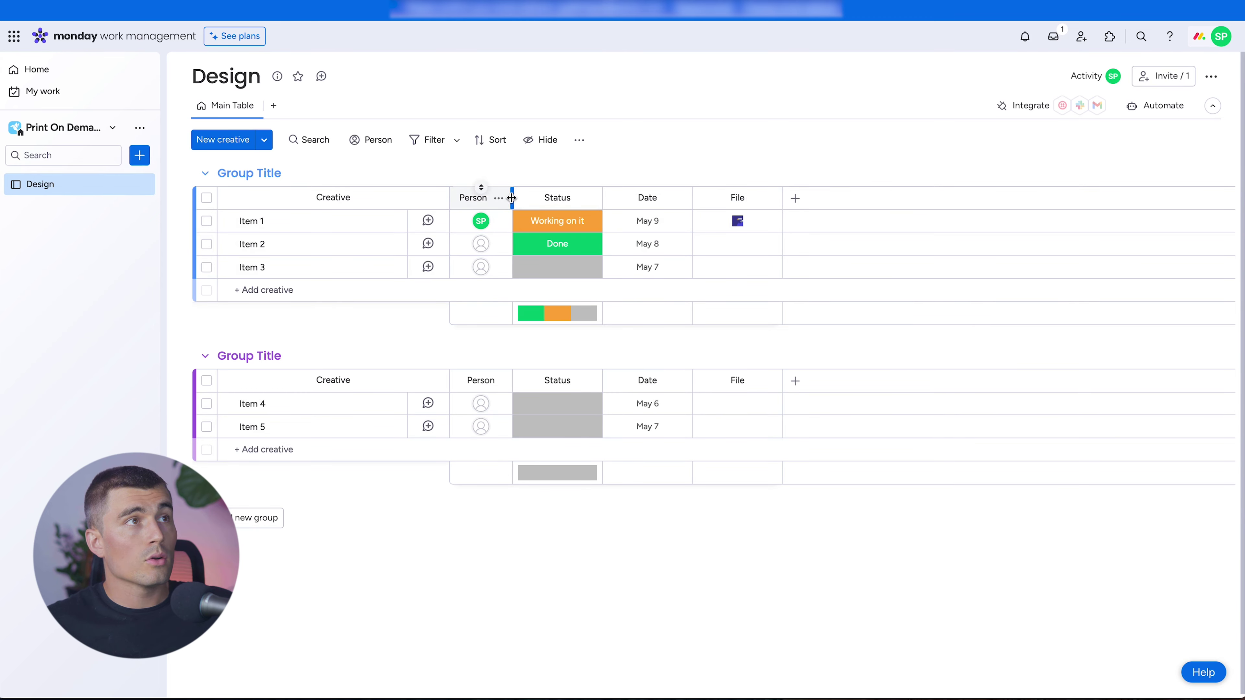
# - Delete the Person, Status, Date and File columns from the Design board
pyautogui.click(498, 197)
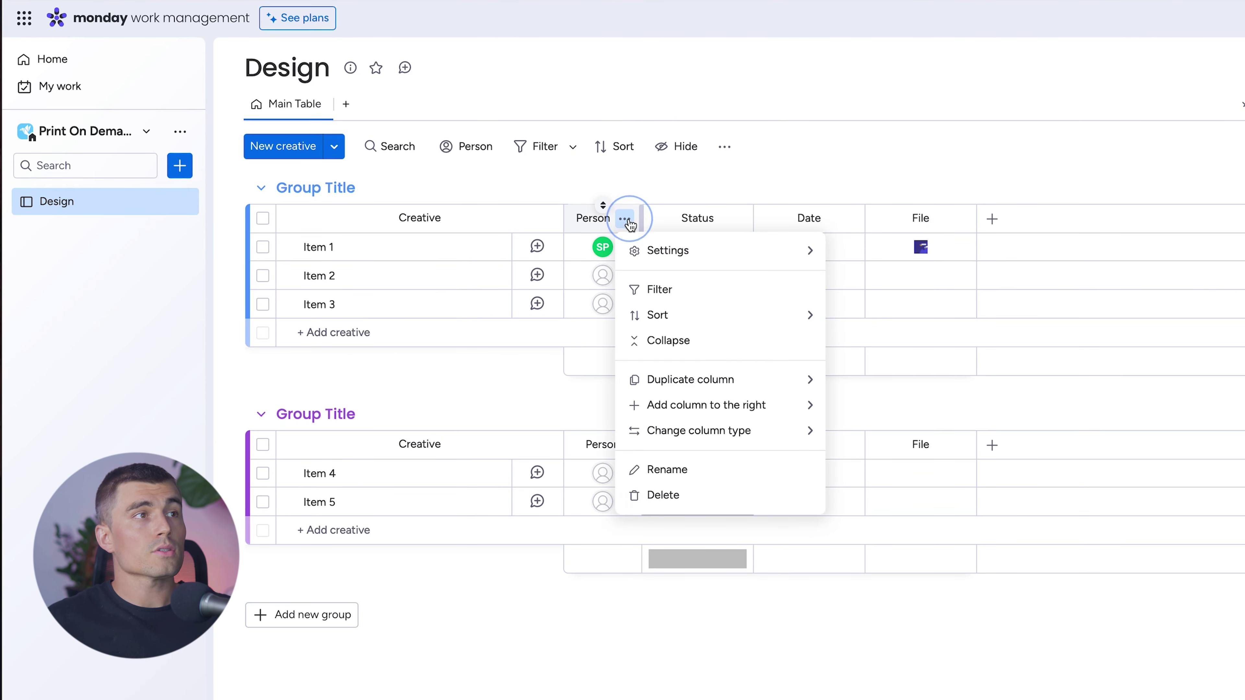
pyautogui.click(651, 495)
pyautogui.click(967, 89)
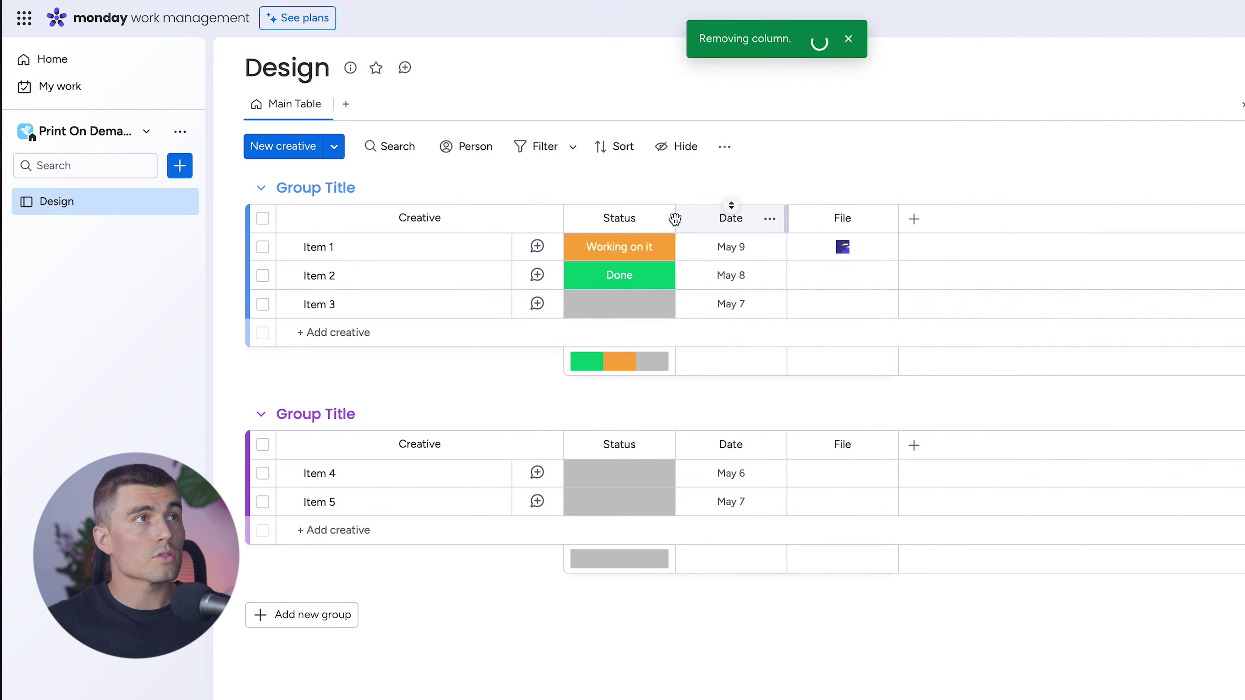
pyautogui.click(661, 219)
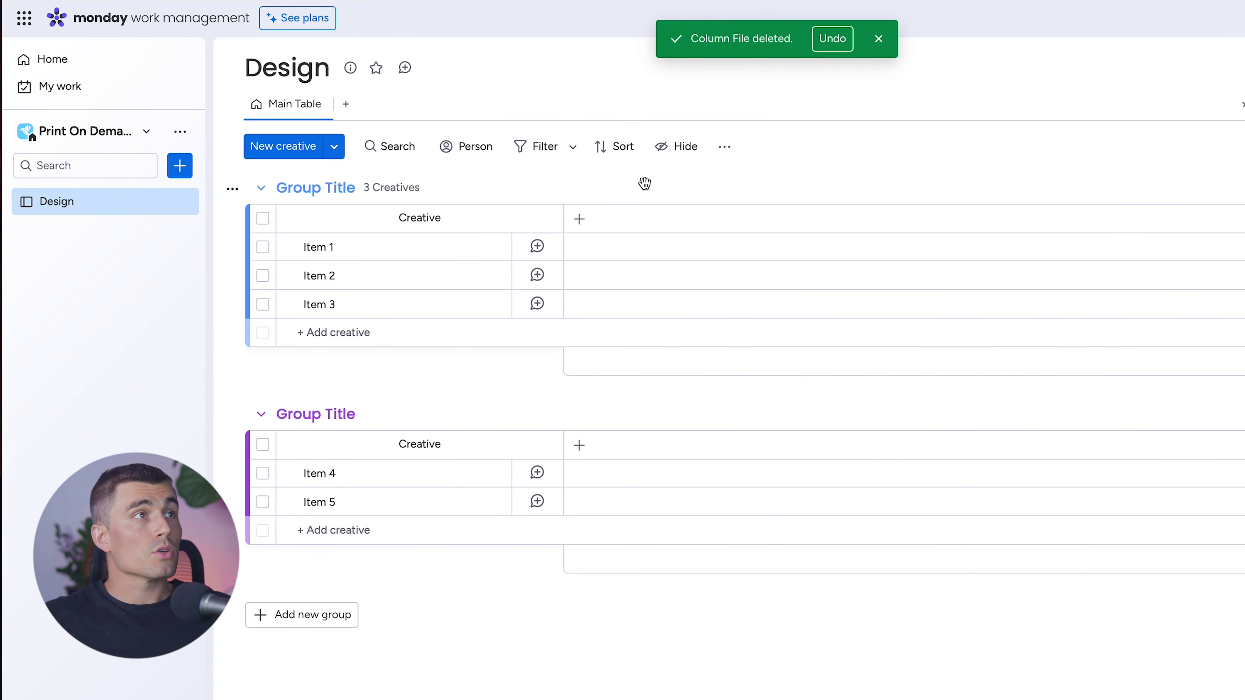
# - Add an Item ID column and widen it to show full IDs
pyautogui.click(586, 226)
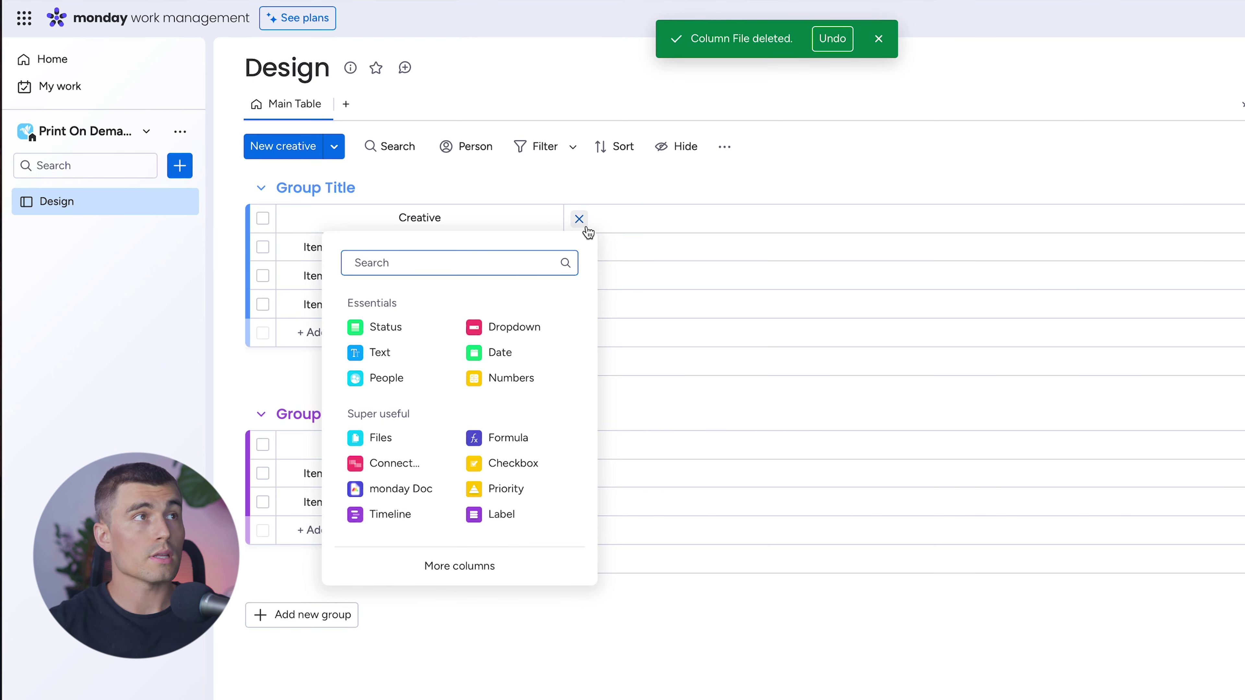
pyautogui.click(685, 192)
pyautogui.click(579, 220)
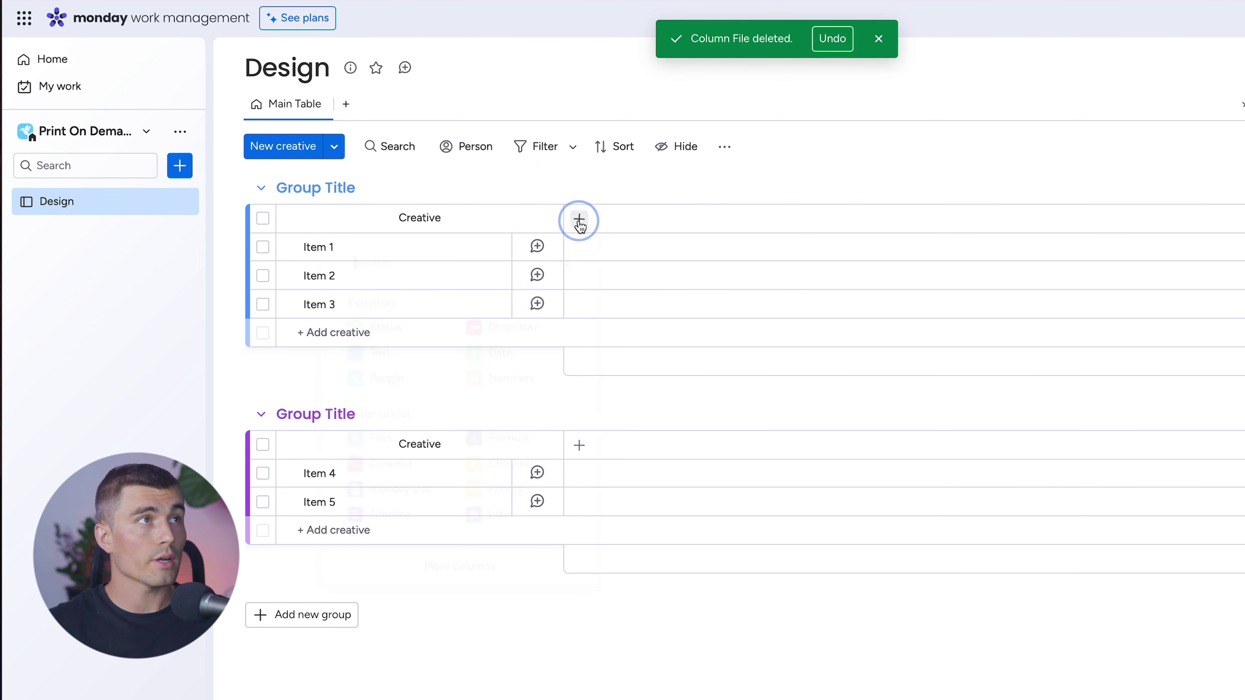
pyautogui.write('id')
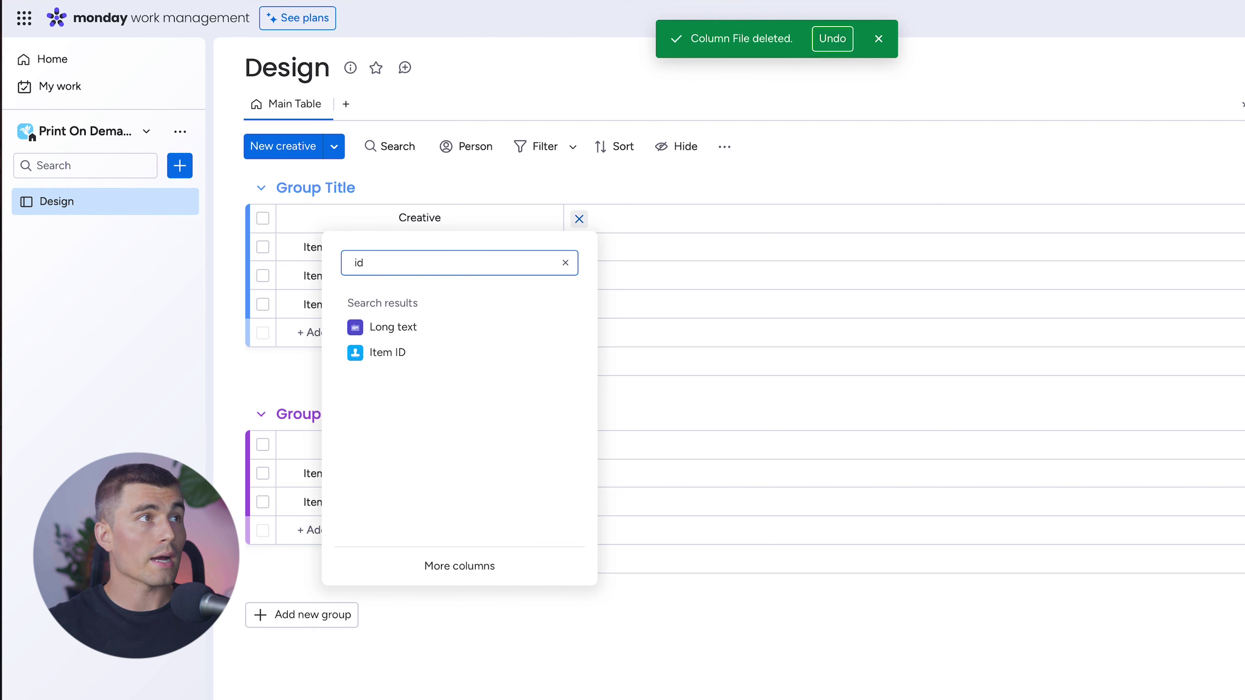
pyautogui.click(387, 353)
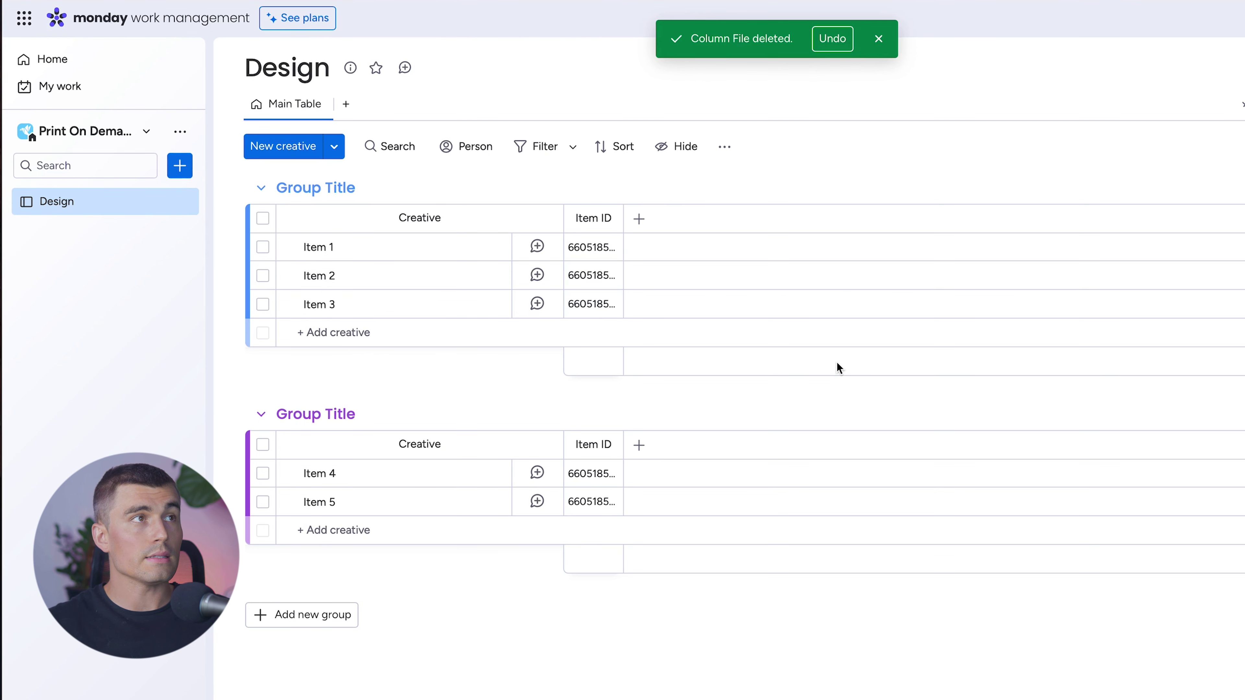
pyautogui.moveTo(626, 215)
pyautogui.mouseDown()
pyautogui.moveTo(594, 215)
pyautogui.moveTo(648, 212)
pyautogui.mouseUp()
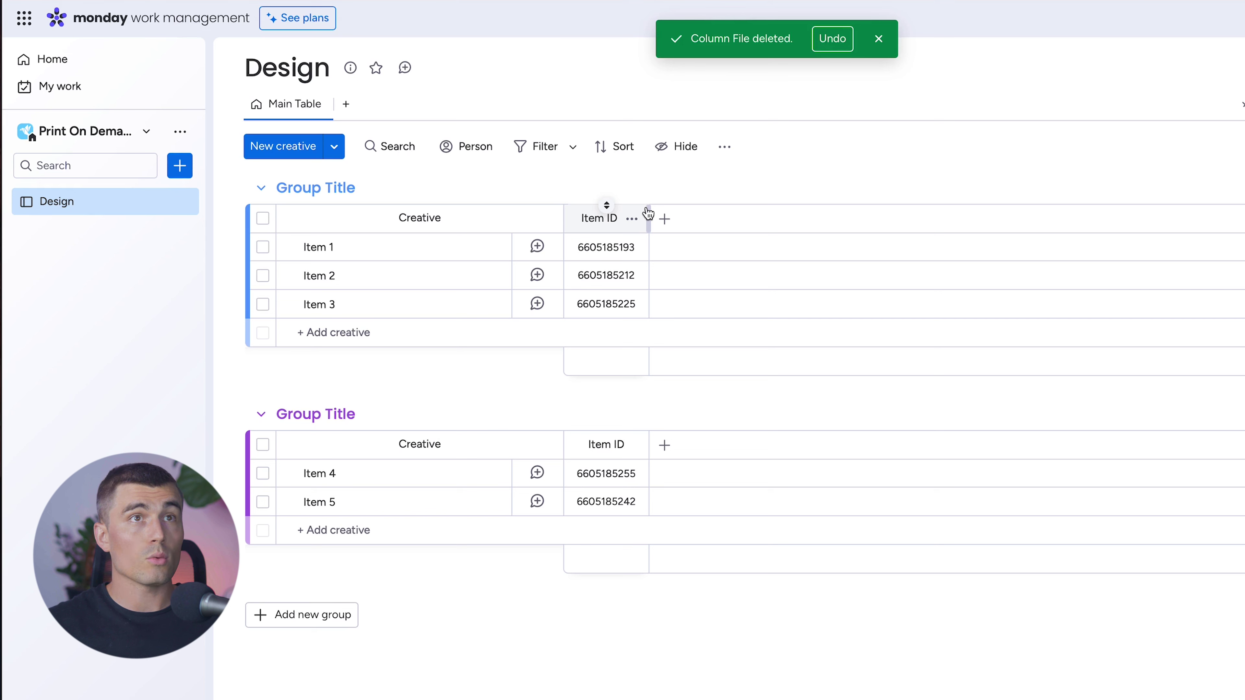
# - Delete all five sample items from both groups
pyautogui.click(263, 218)
pyautogui.click(263, 444)
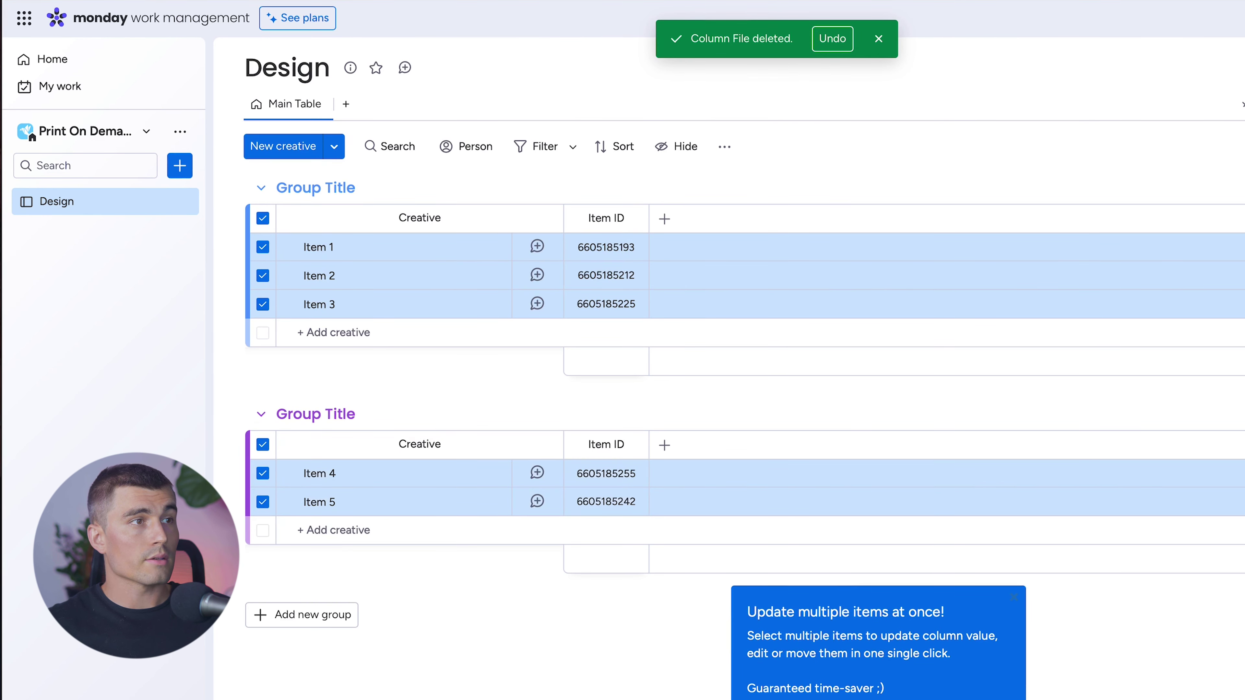
pyautogui.press('Delete')
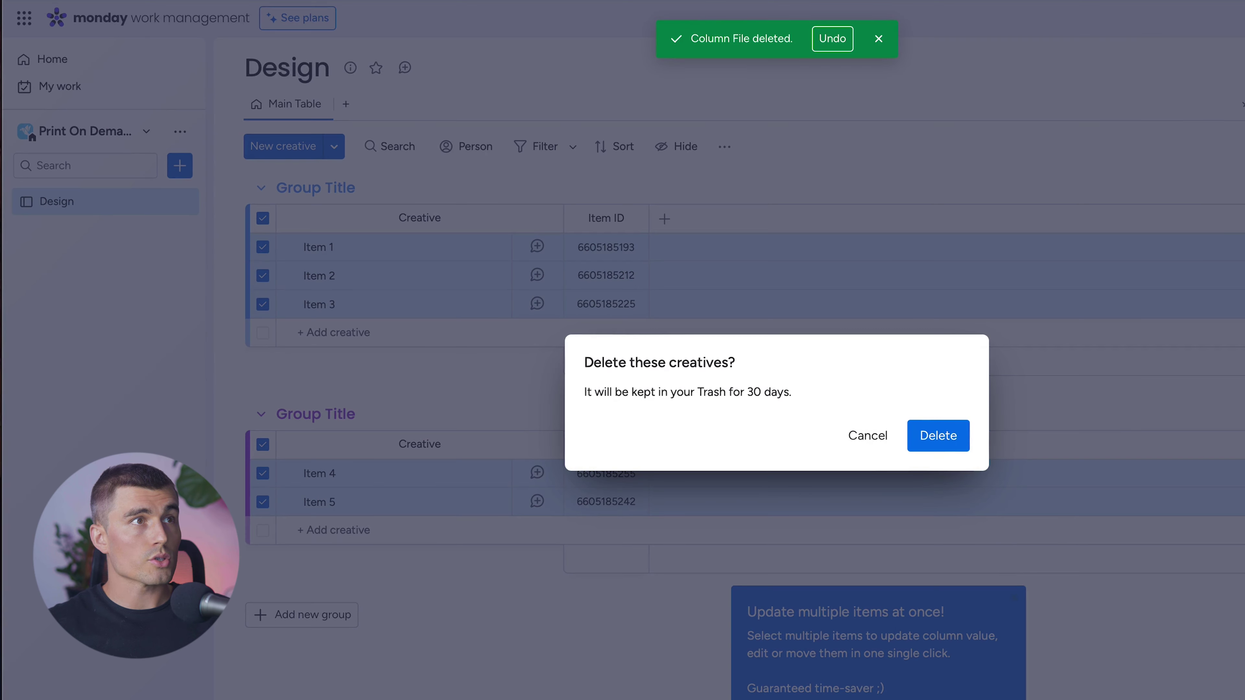
pyautogui.click(943, 438)
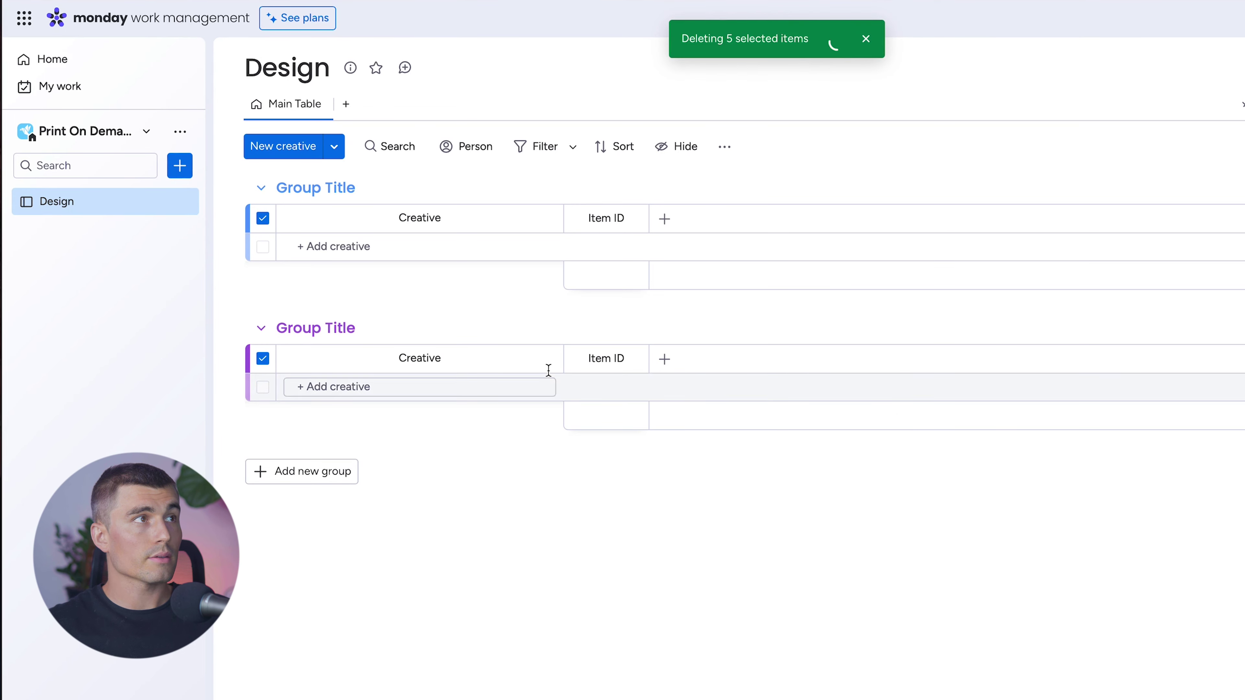
# - Delete the now-empty second group
pyautogui.click(232, 329)
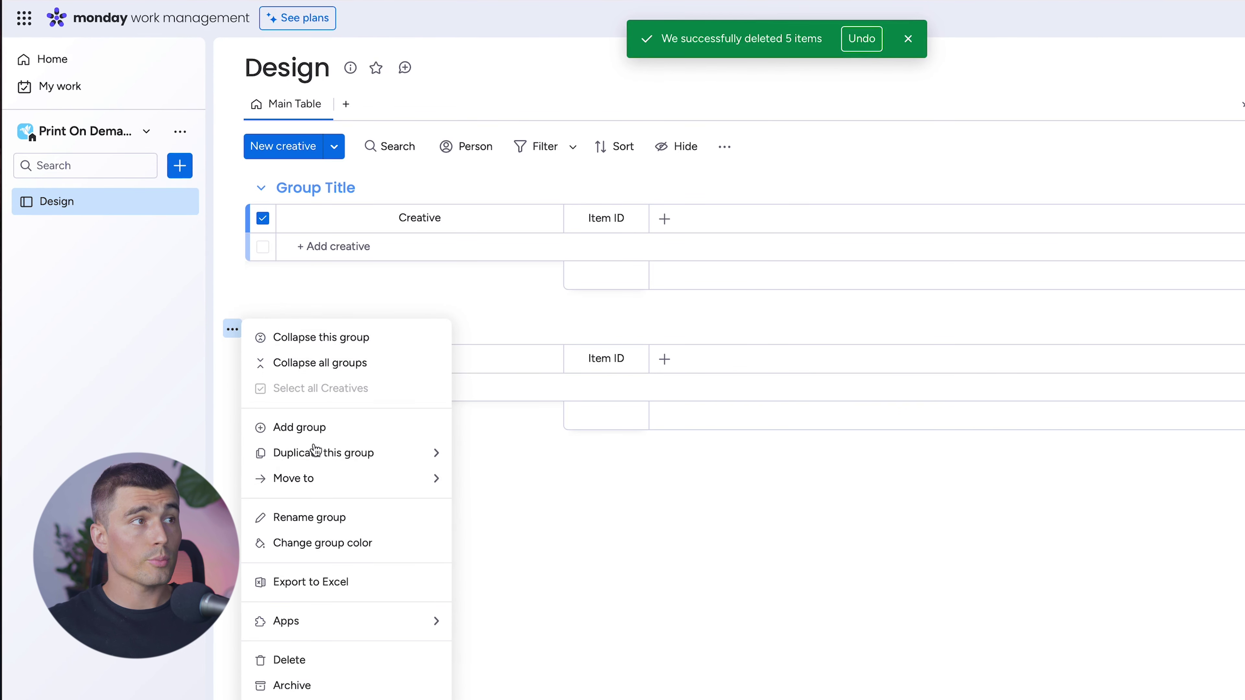
pyautogui.click(342, 662)
pyautogui.click(944, 432)
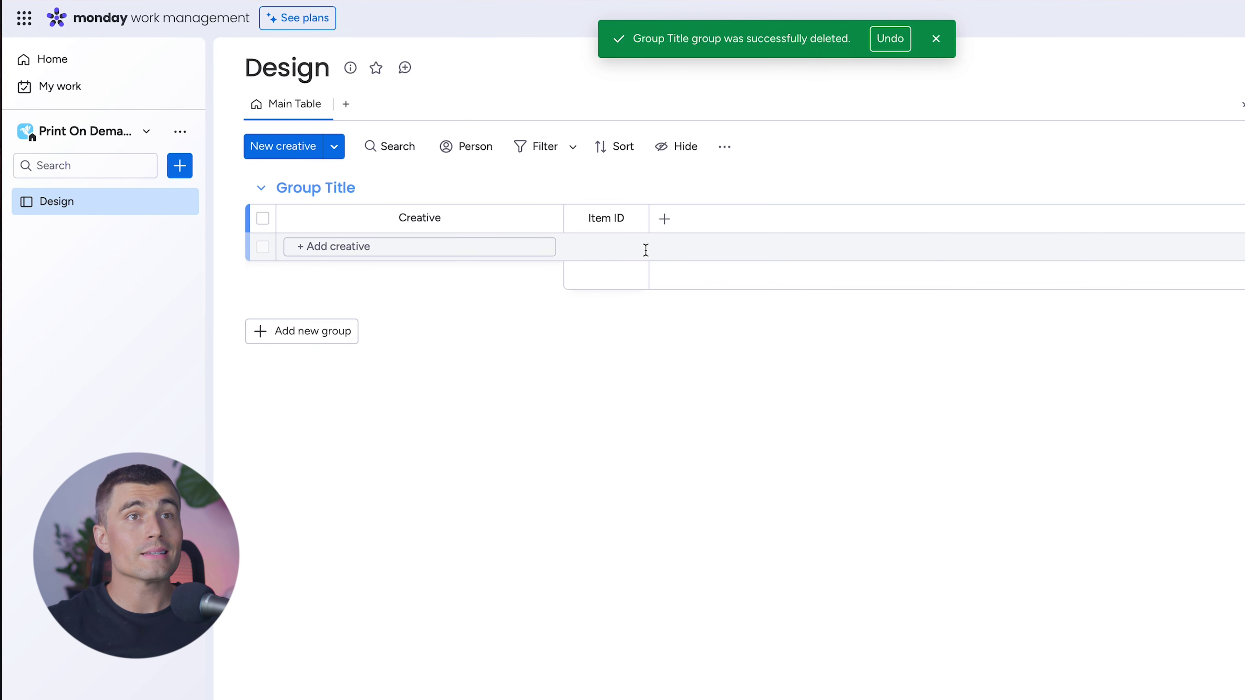
# - Add a People column and a new item named 'Design 1'
pyautogui.click(666, 222)
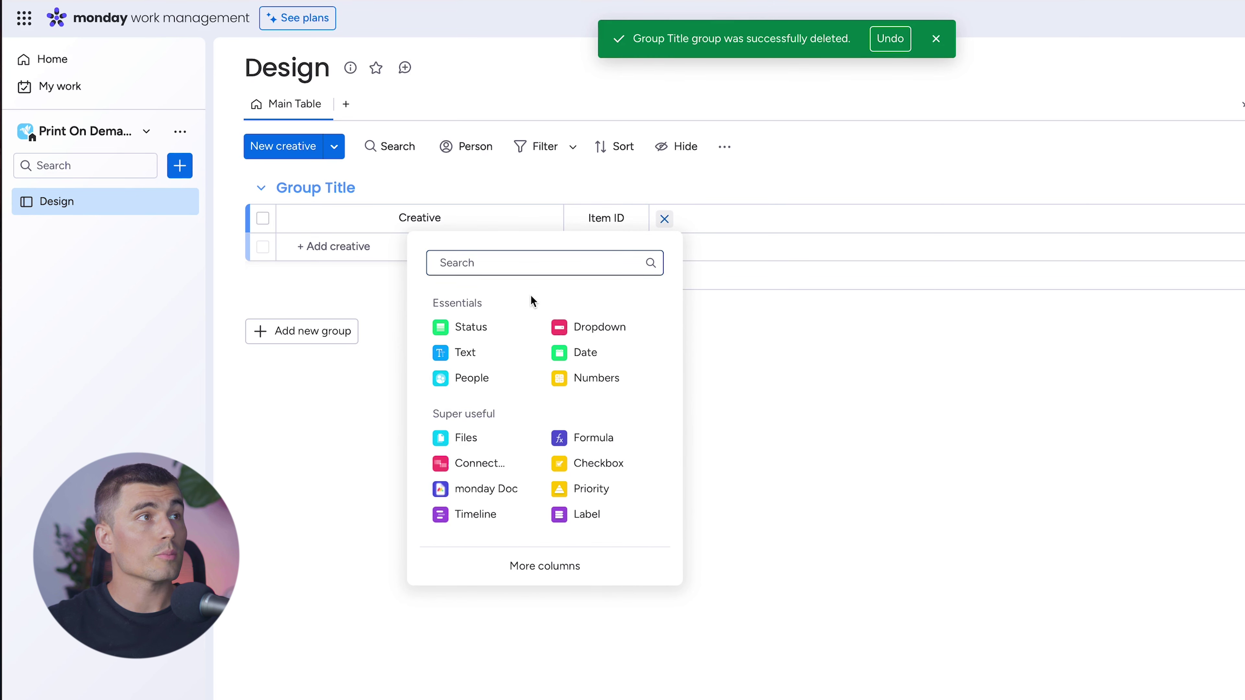
pyautogui.click(470, 378)
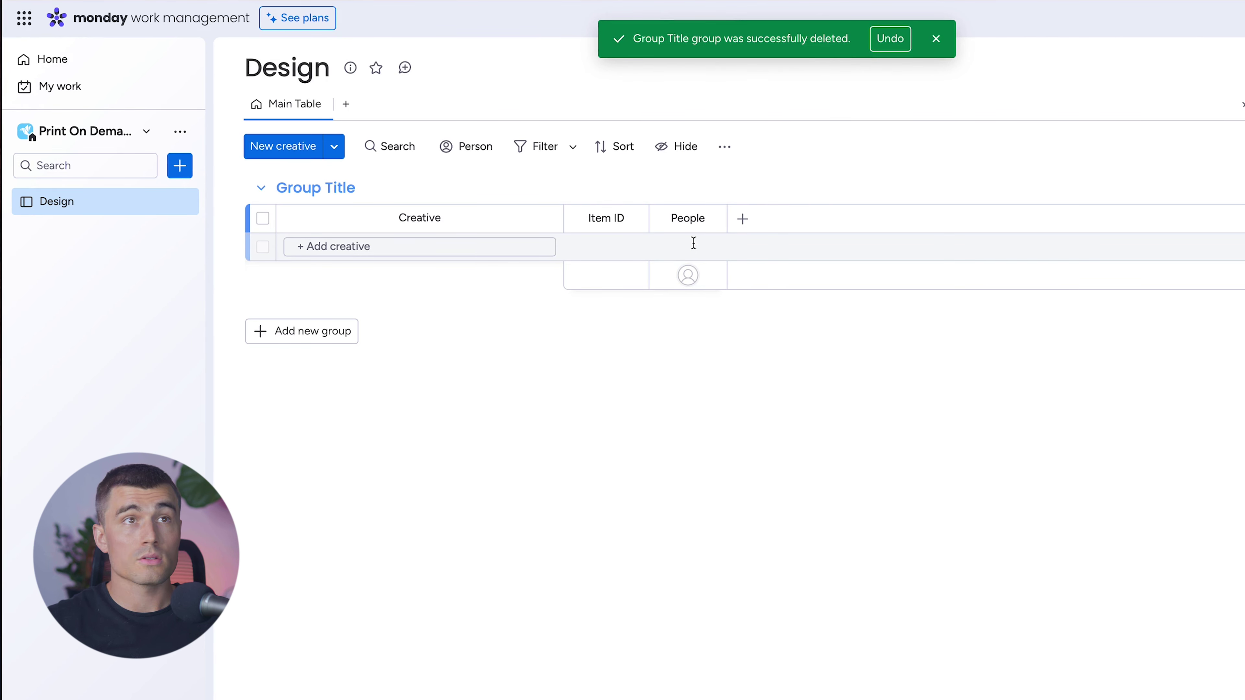
pyautogui.click(356, 245)
pyautogui.press('Return')
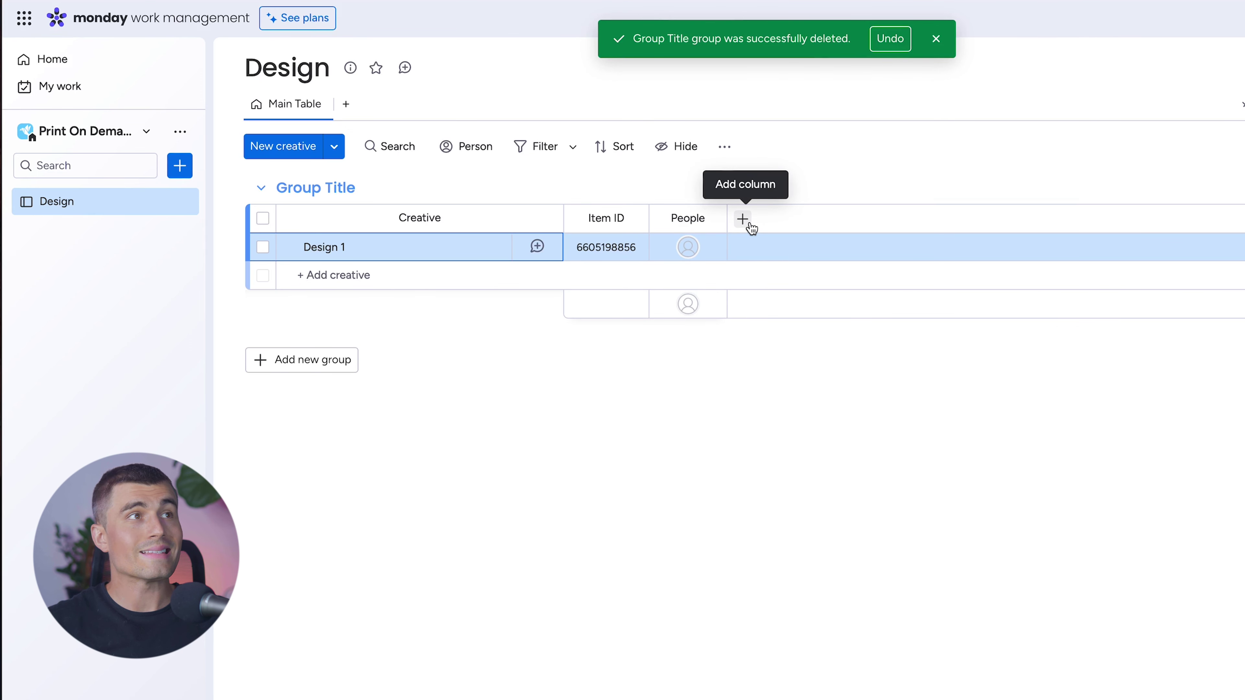
# - Add a Status column after People and view Design 1's status choices
pyautogui.click(744, 219)
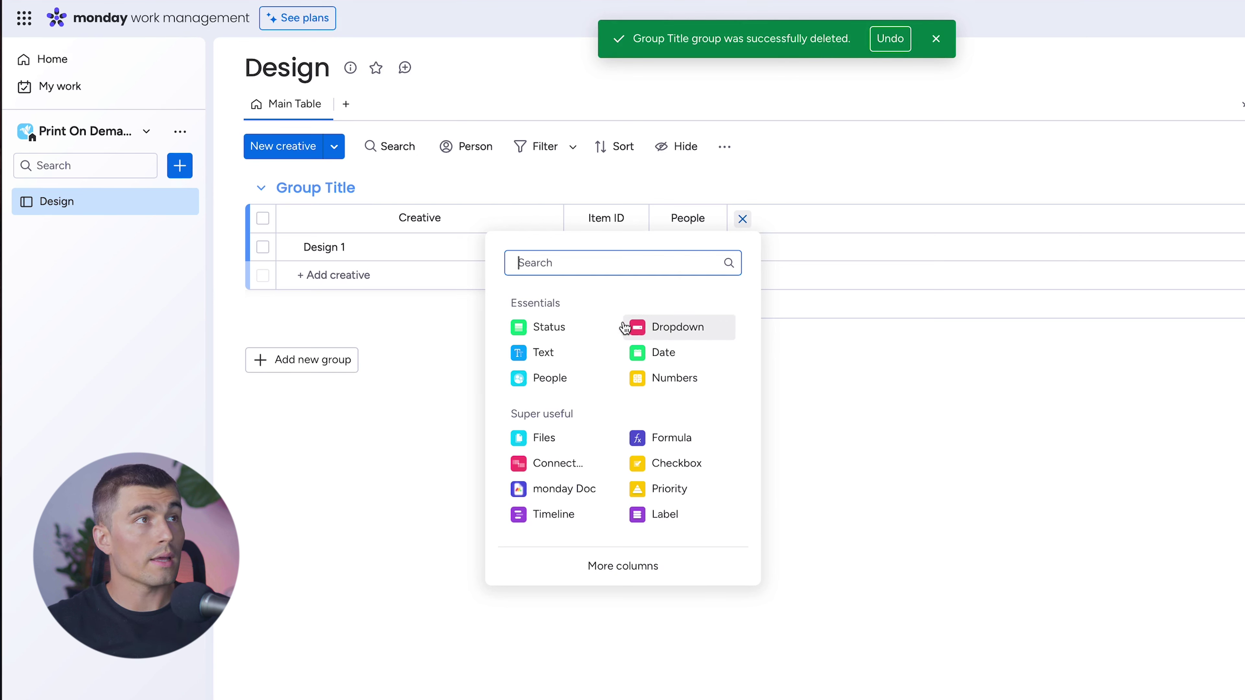
pyautogui.click(588, 327)
pyautogui.click(786, 248)
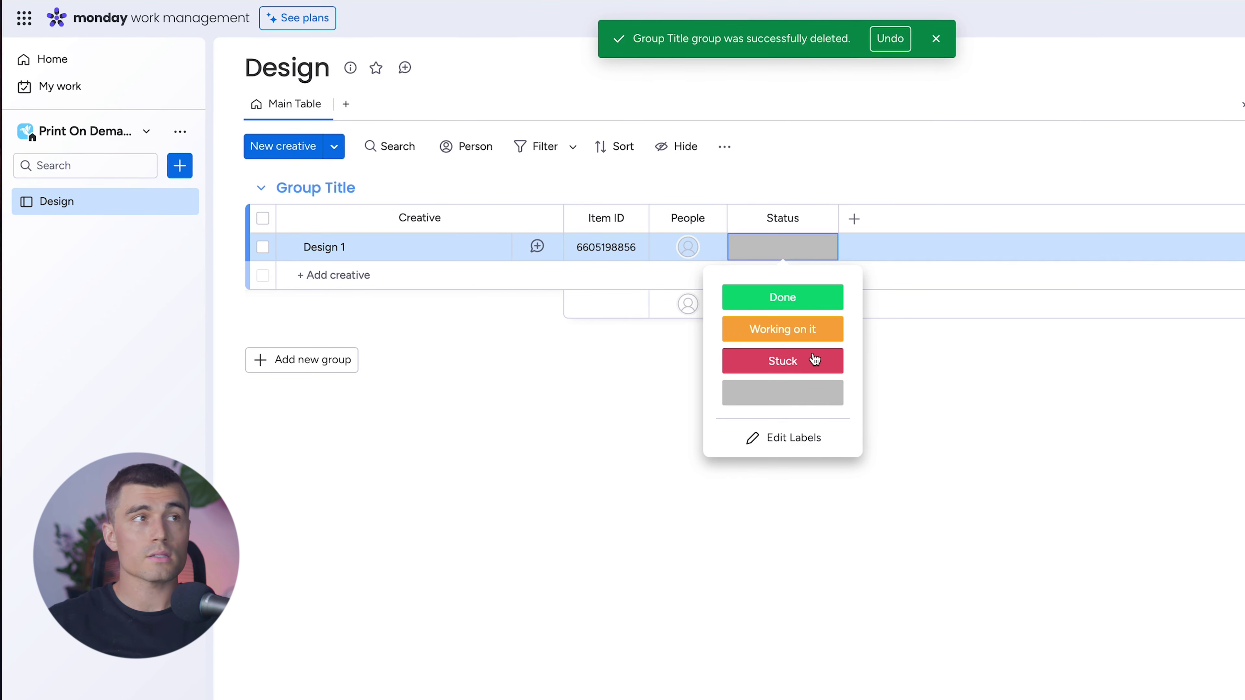
# - Rename status labels Done, Working on it, Stuck to Approved, In Review, Concept and apply
pyautogui.click(793, 438)
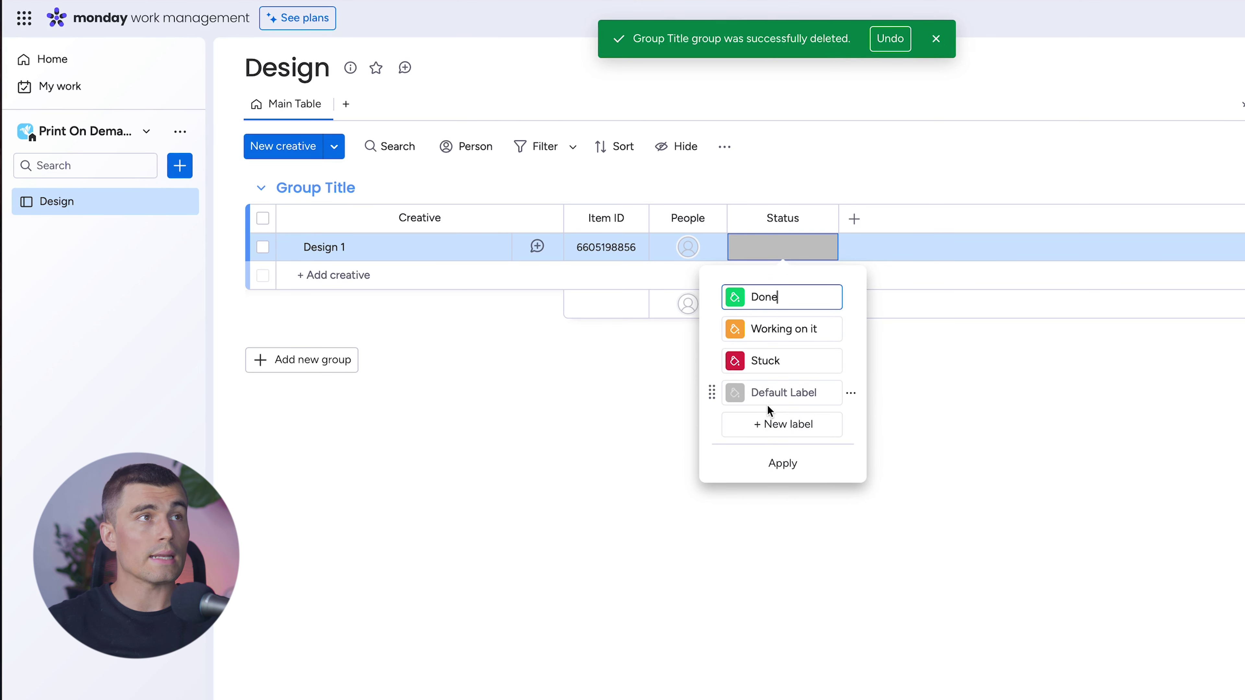
pyautogui.doubleClick(808, 300)
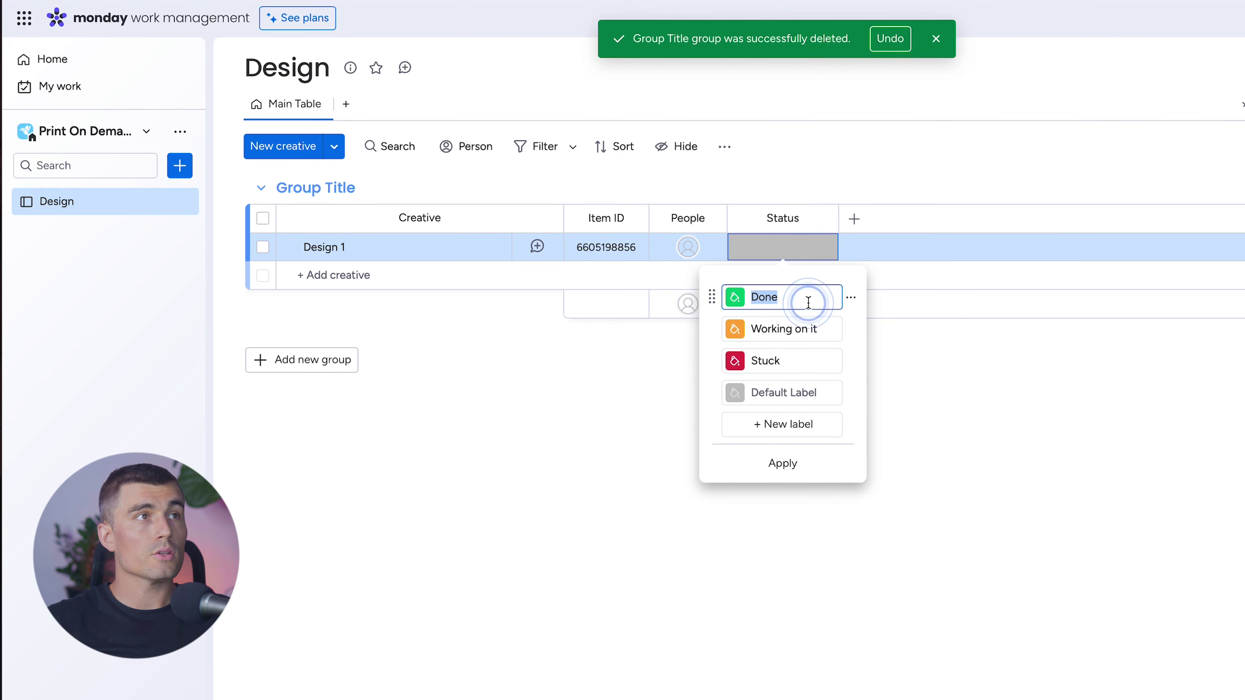
pyautogui.write('Approved')
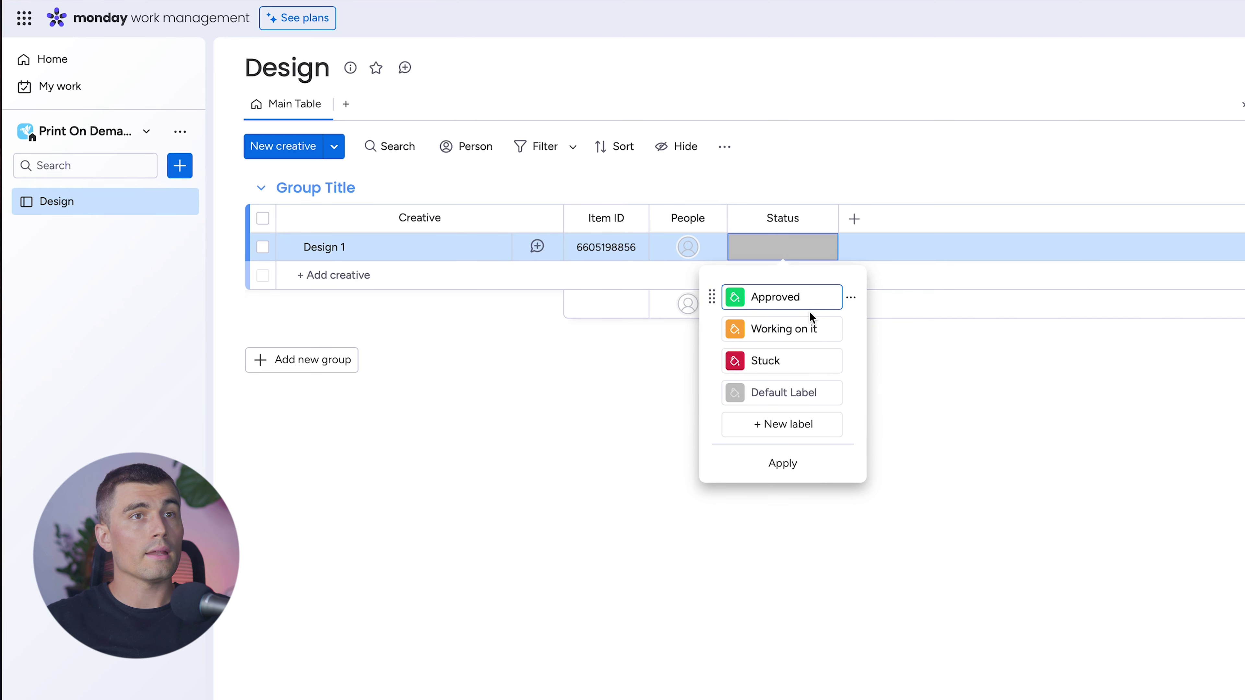
pyautogui.click(807, 329)
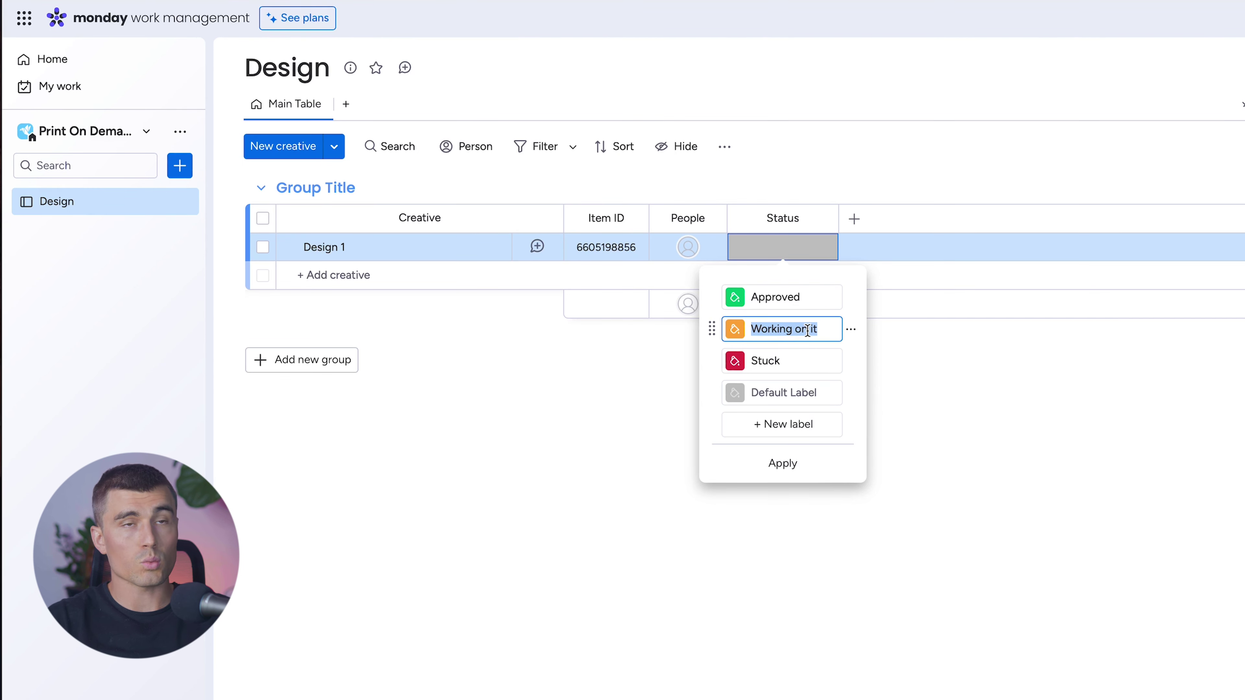
pyautogui.write('In Review')
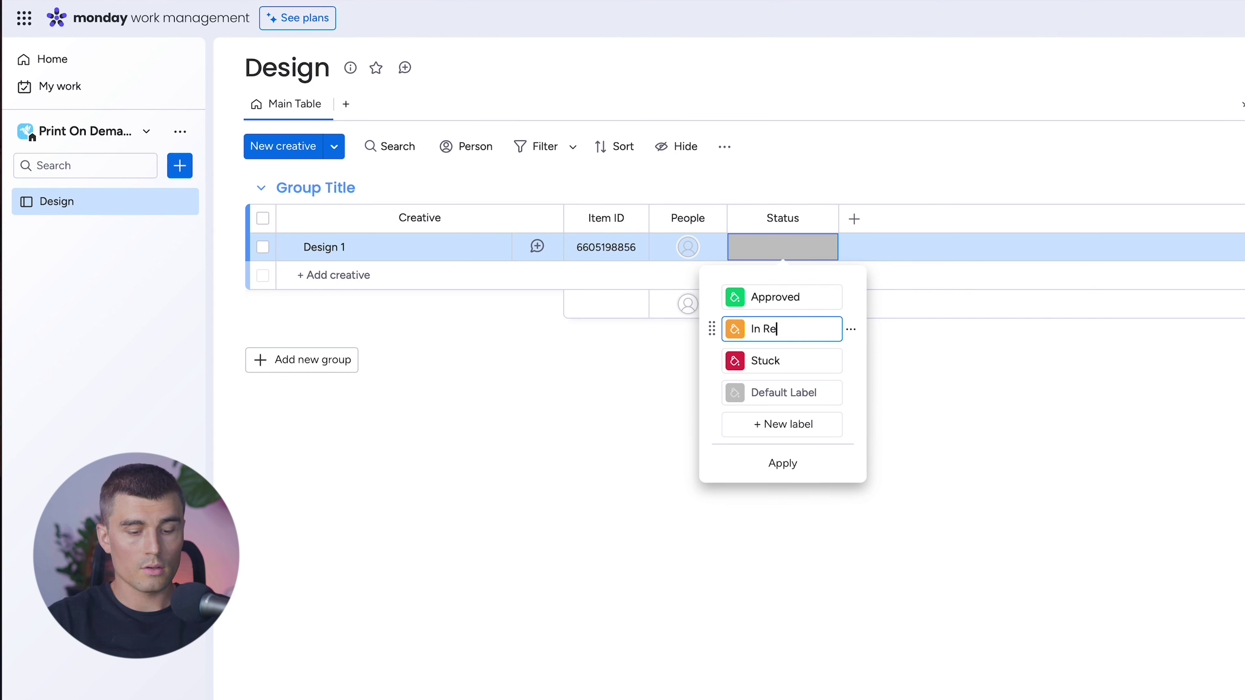
pyautogui.click(777, 354)
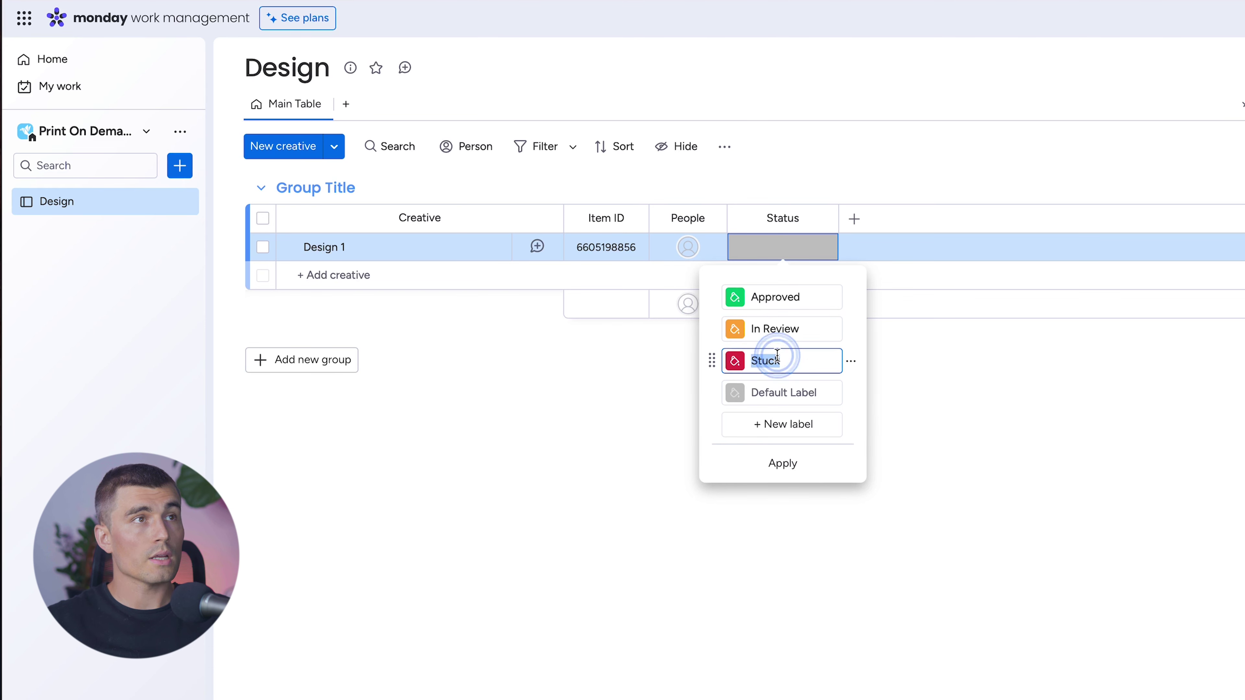
pyautogui.write('Concept')
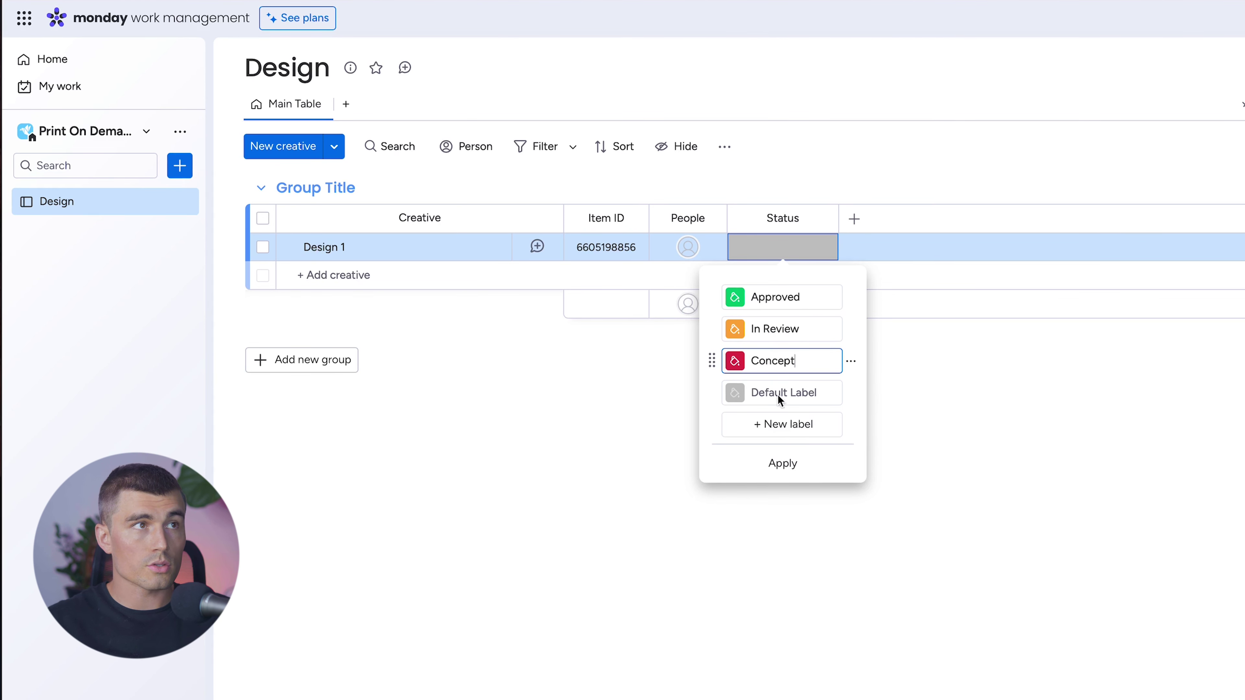
pyautogui.click(772, 477)
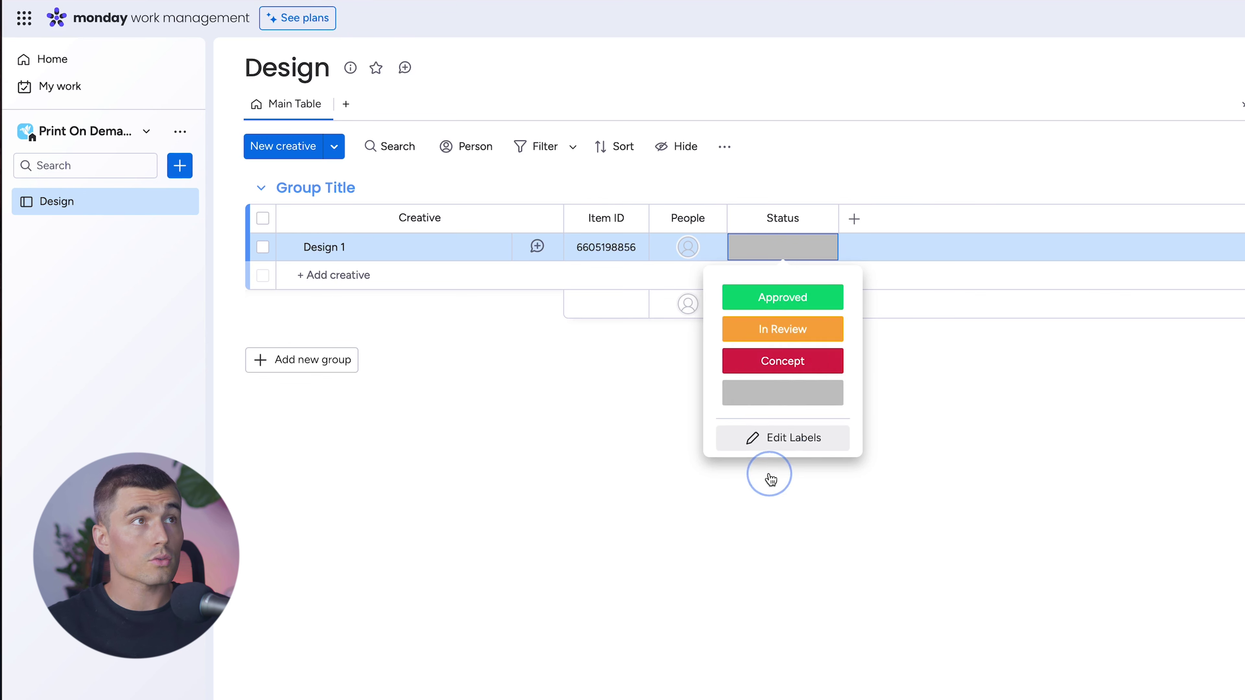
pyautogui.click(894, 216)
# - Add a Priority column after Status
pyautogui.click(854, 219)
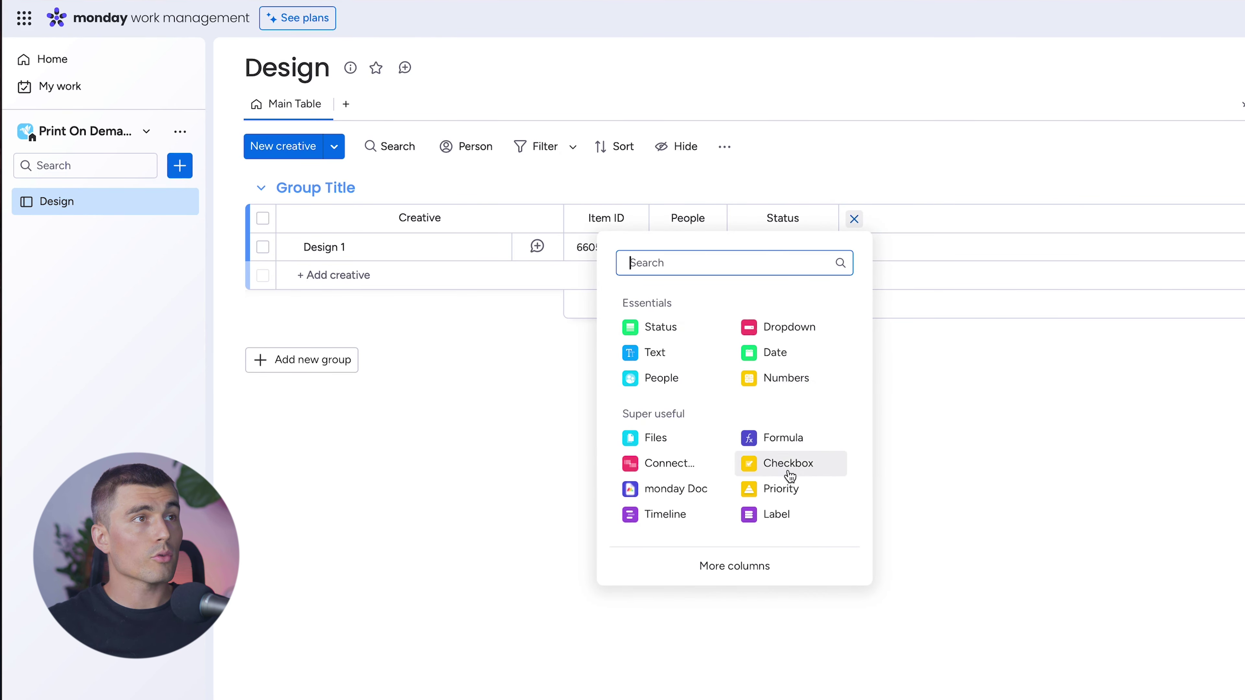
pyautogui.click(785, 489)
pyautogui.click(878, 251)
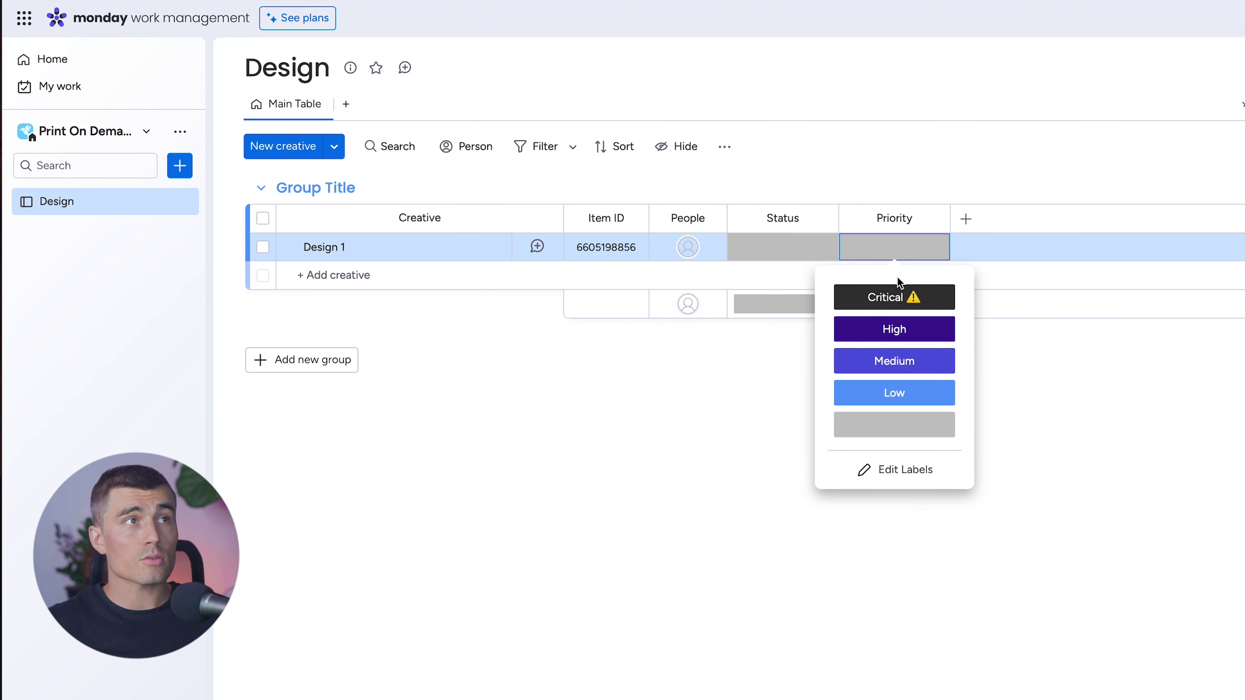
# - Add a Date column after Priority and rename it 'Due Date'
pyautogui.click(966, 219)
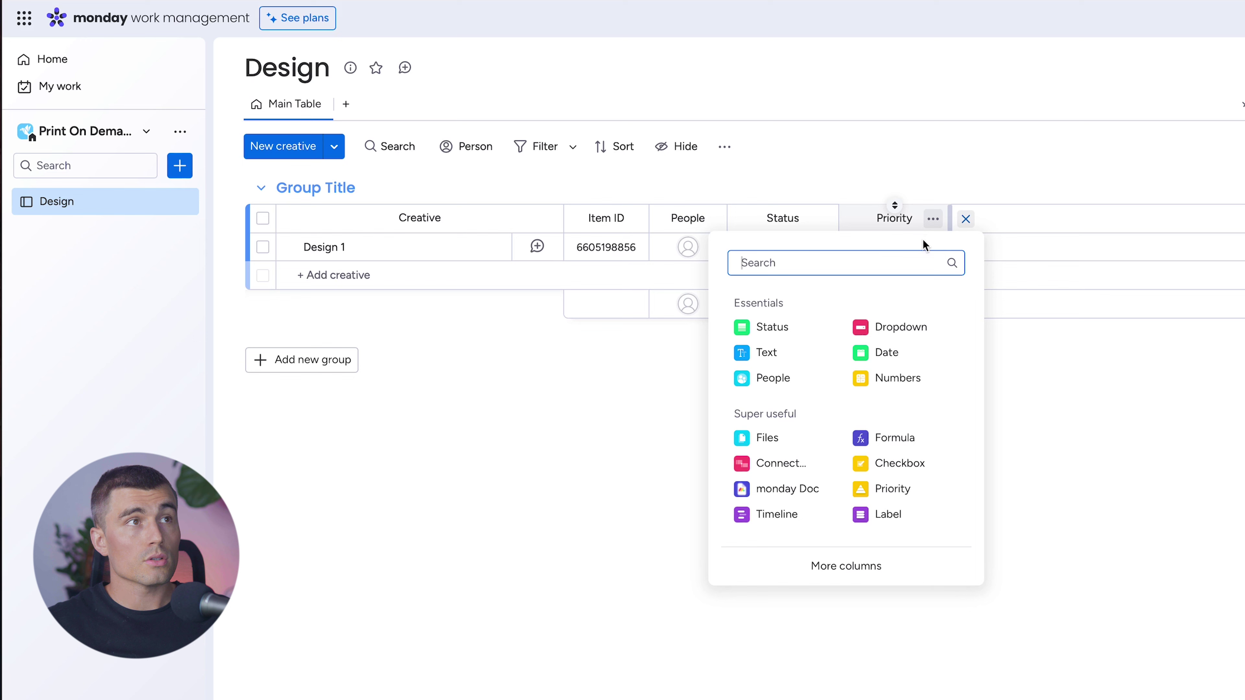
pyautogui.click(894, 353)
pyautogui.click(993, 228)
pyautogui.press('Left')
pyautogui.write('D')
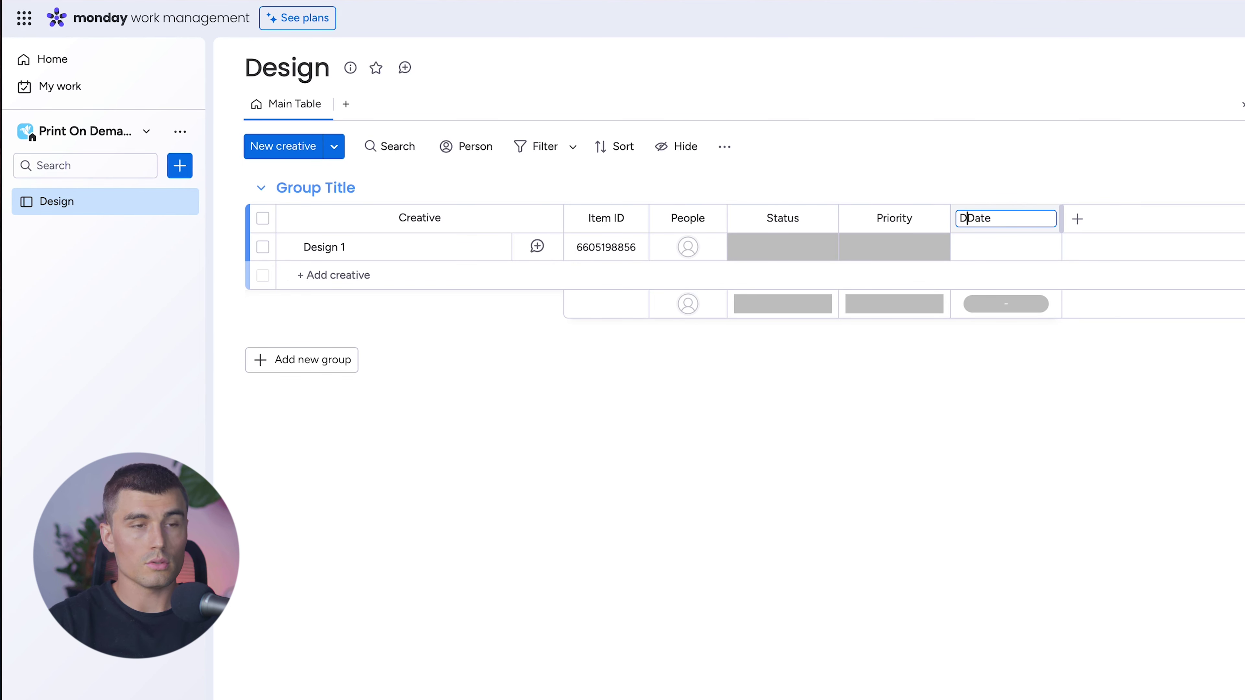
pyautogui.write('ue')
pyautogui.press('Return')
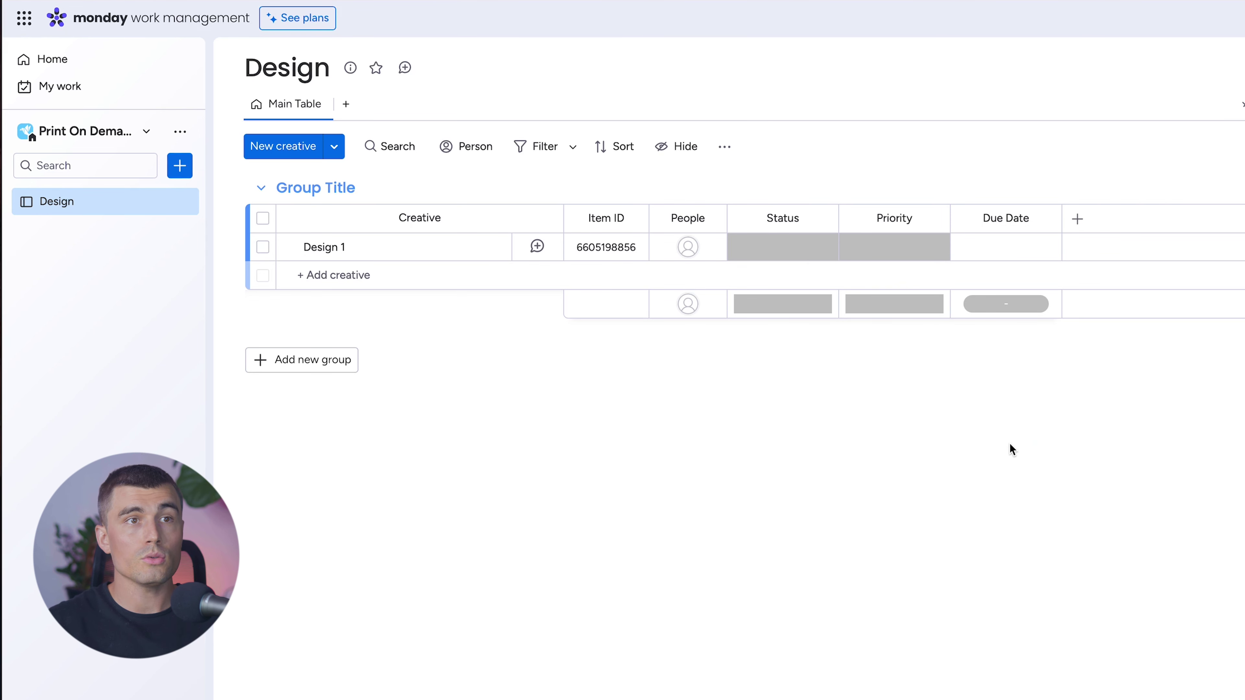
pyautogui.click(1081, 225)
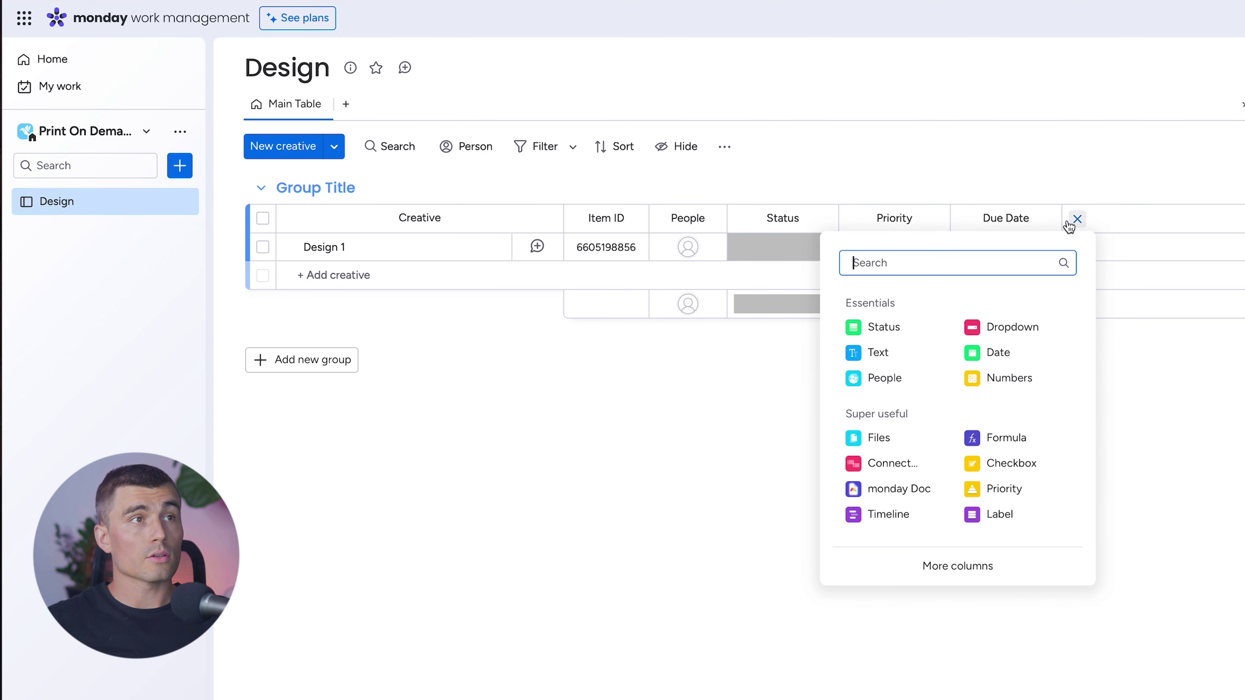
# - Add a Files column to the Design board, placed after Due Date
pyautogui.click(905, 446)
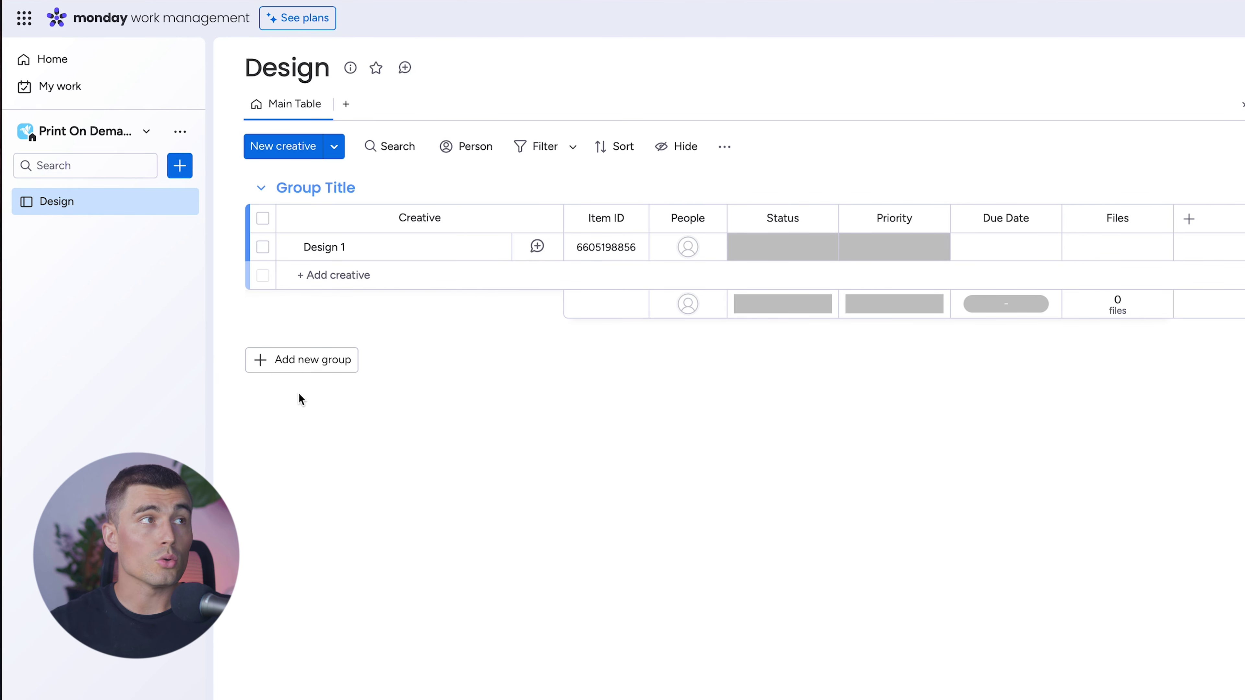
# - Rename the first group to 'Coffee Mugs'
pyautogui.click(313, 191)
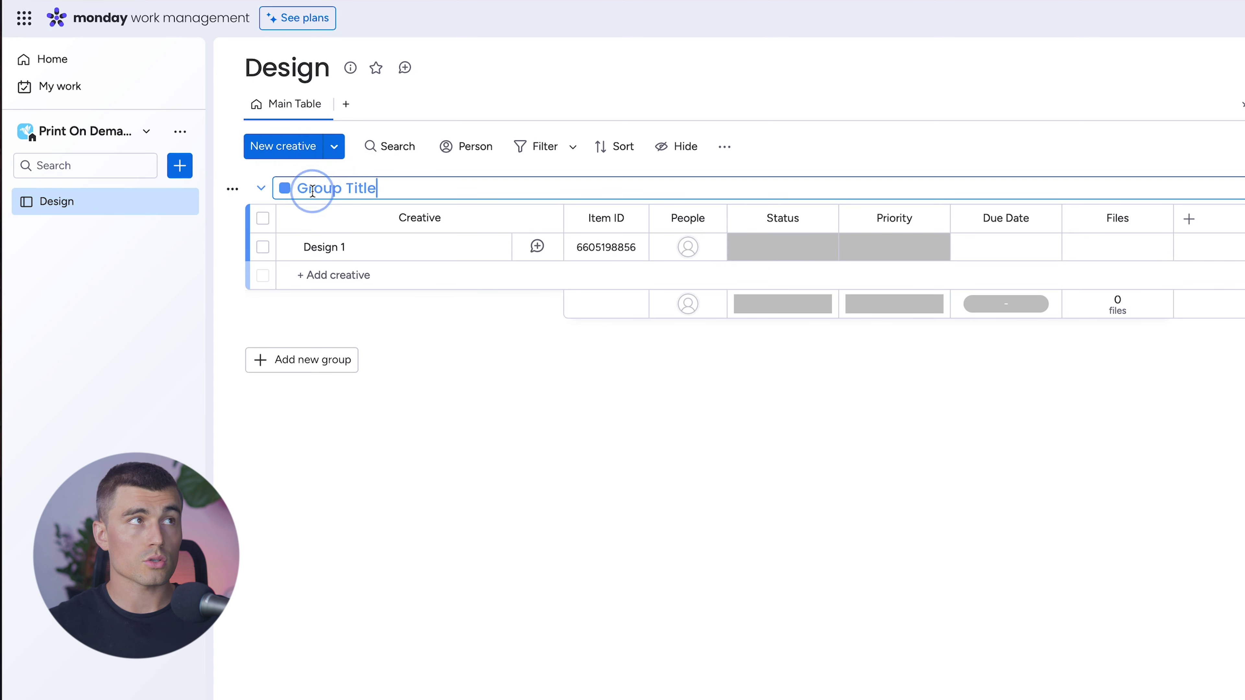
pyautogui.write('Co')
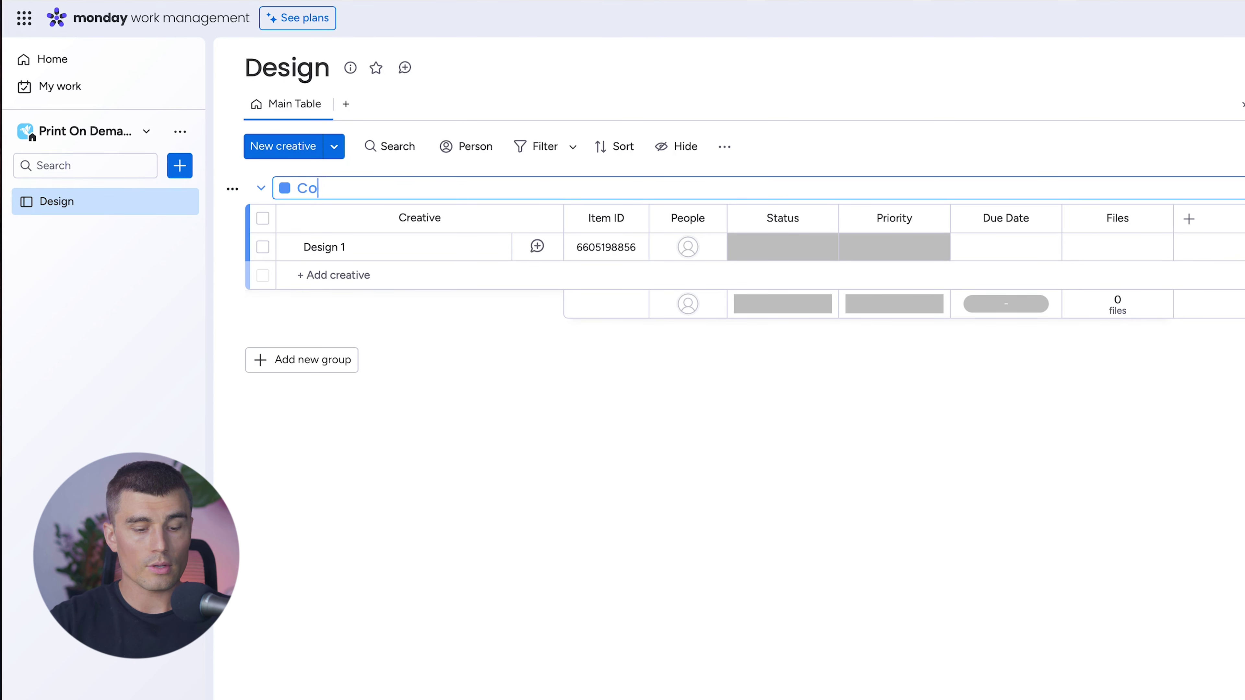
pyautogui.write('ffee Mugs')
pyautogui.press('Return')
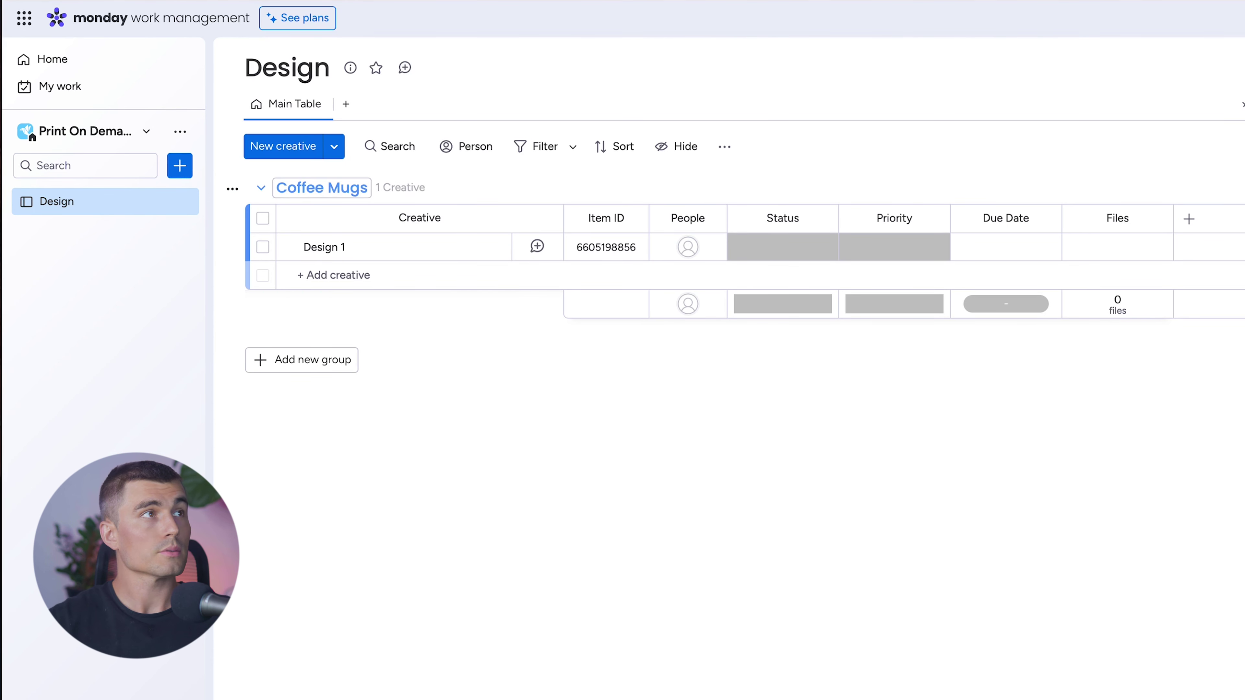
# - Add a second group named 'Sweatshrit Designs'
pyautogui.click(332, 363)
pyautogui.click(329, 365)
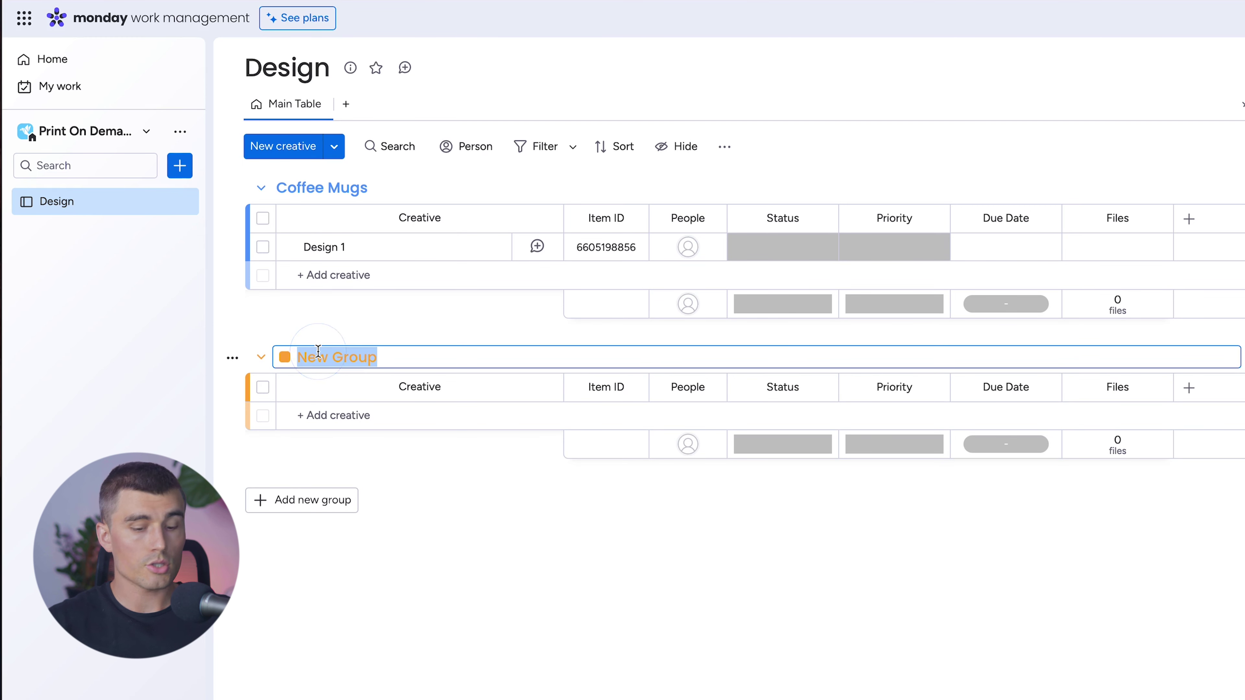
pyautogui.write('Sweats')
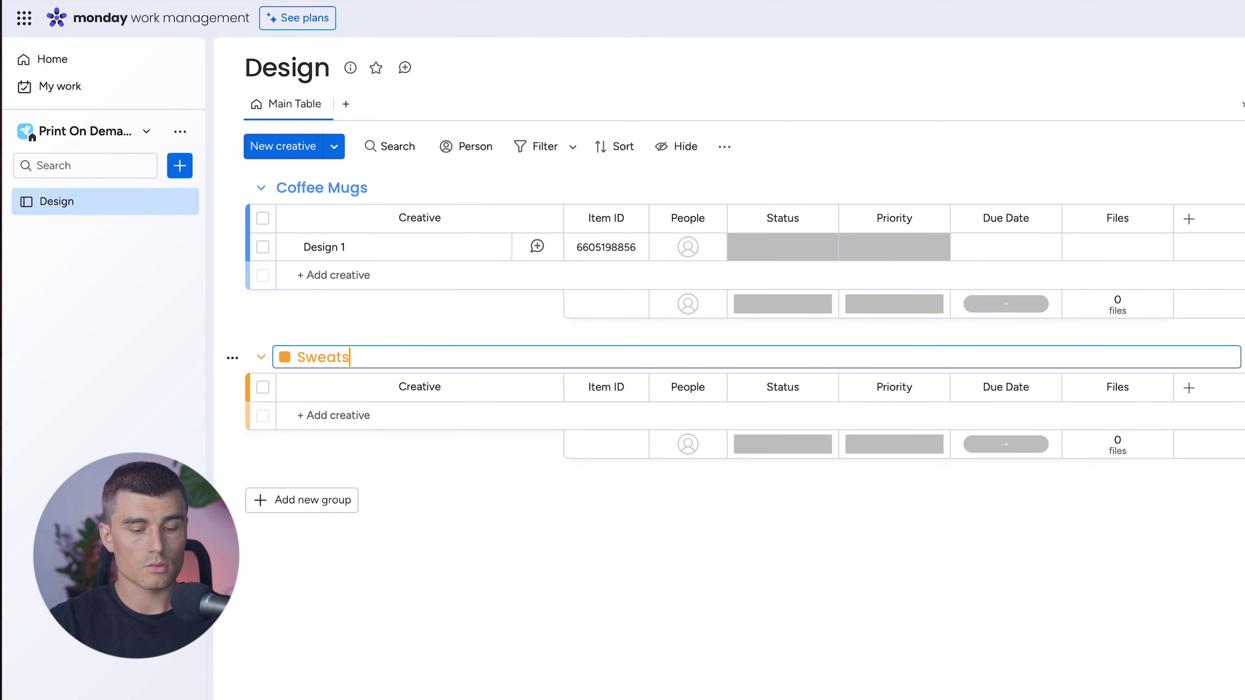
pyautogui.write('hrits')
pyautogui.press('BackSpace')
pyautogui.write('Desig')
pyautogui.press('BackSpace')
pyautogui.write('igns')
pyautogui.press('Return')
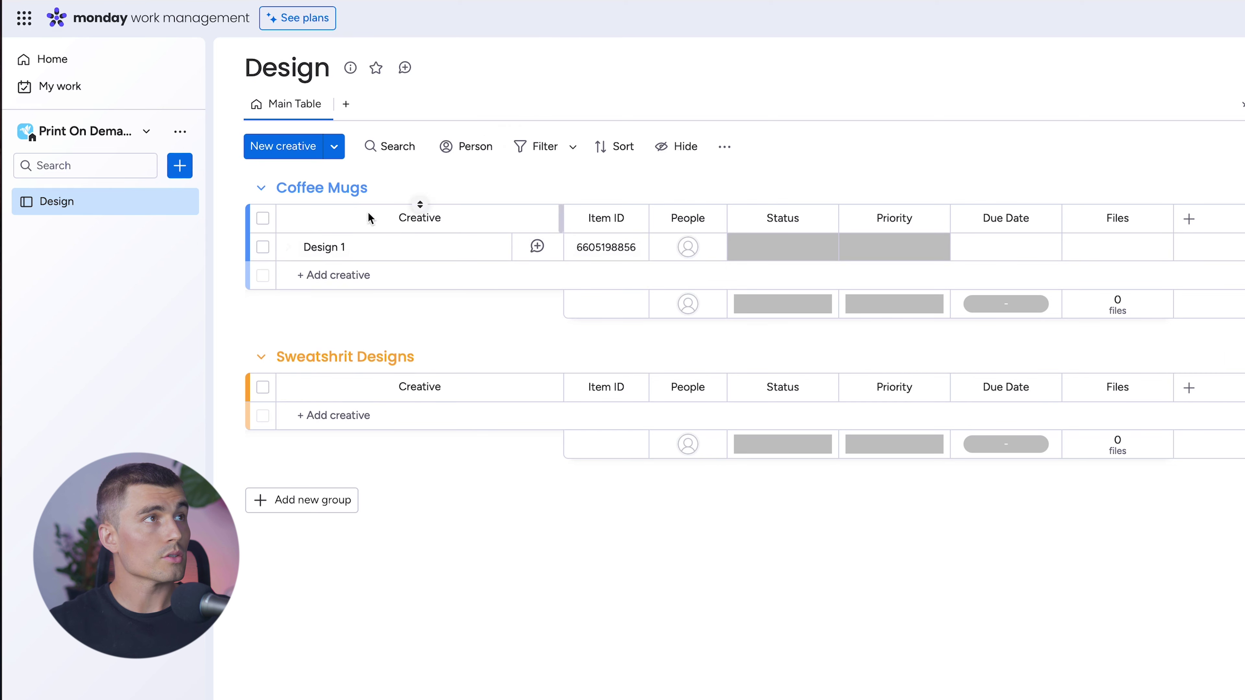
# - Extend the first group's title to 'Coffee Mug Designs'
pyautogui.click(345, 186)
pyautogui.write('Designs')
pyautogui.press('Return')
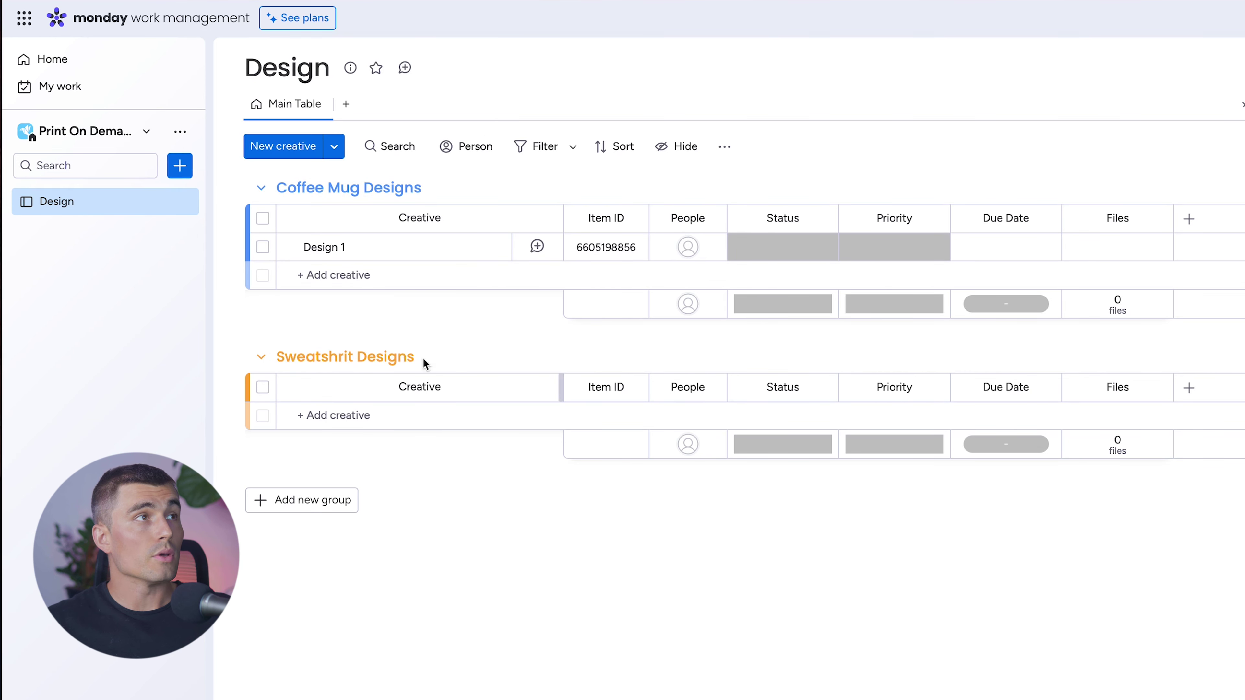
# - Rename the Design 1 item to 'Coffe Mug Design A'
pyautogui.click(397, 248)
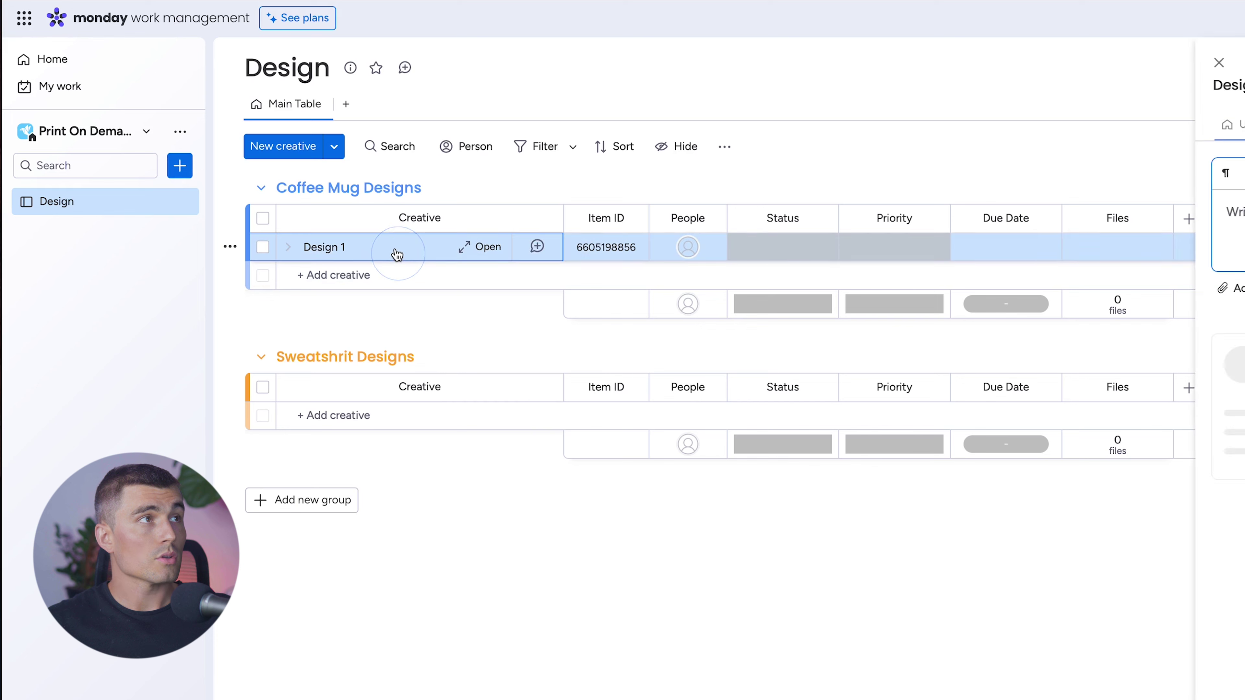
pyautogui.click(314, 242)
pyautogui.hotkey('ctrl', 'a')
pyautogui.write('Co')
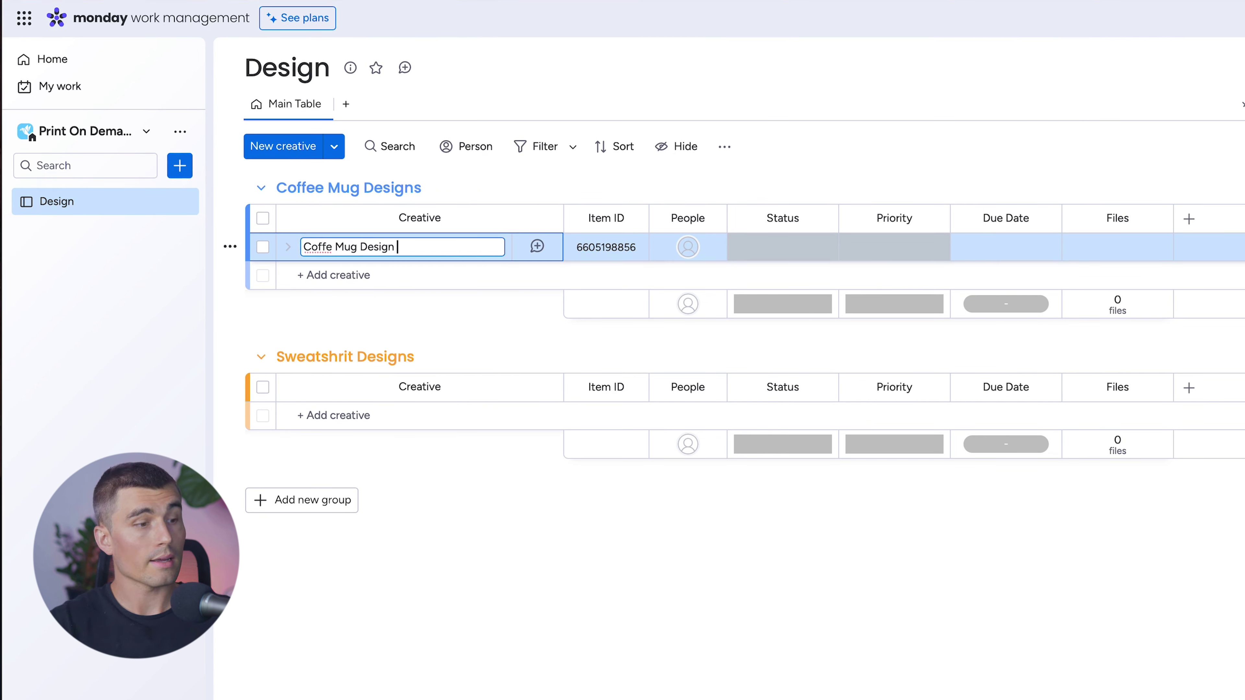
pyautogui.write('ffe Mug Design A')
# - Add a 'Sweatshirt Design B' item to the Sweatshrit Designs group
pyautogui.click(325, 414)
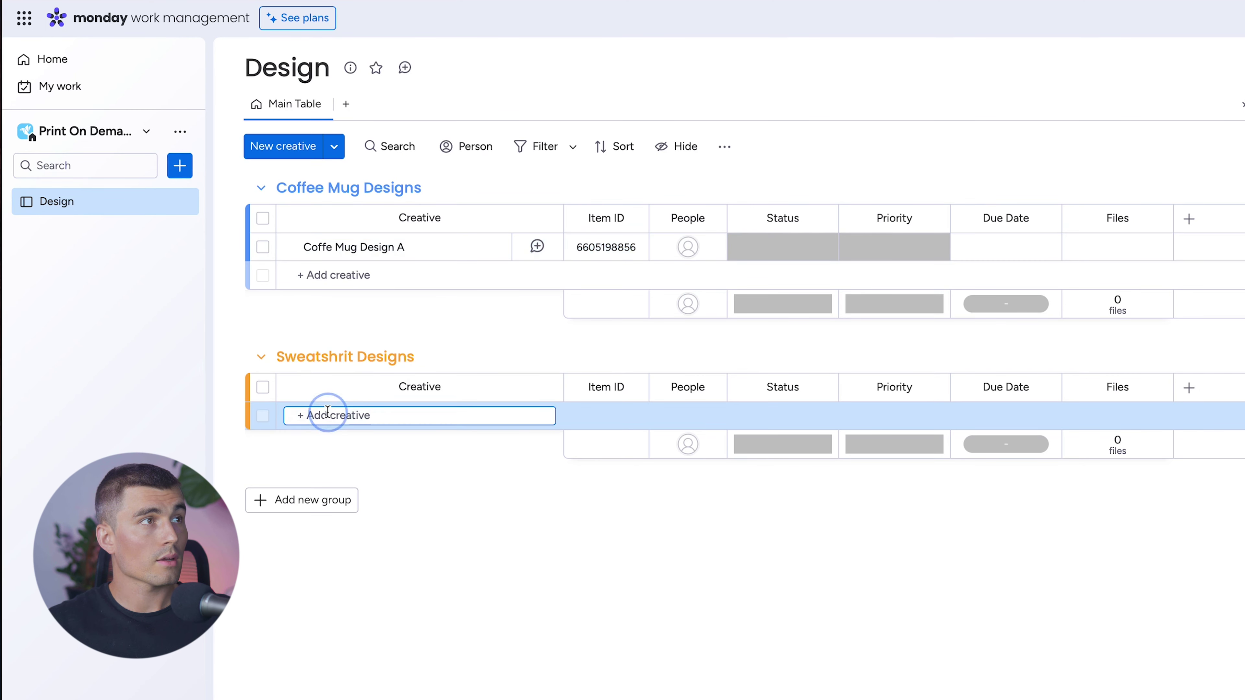
pyautogui.write('Sweatshirt Design B')
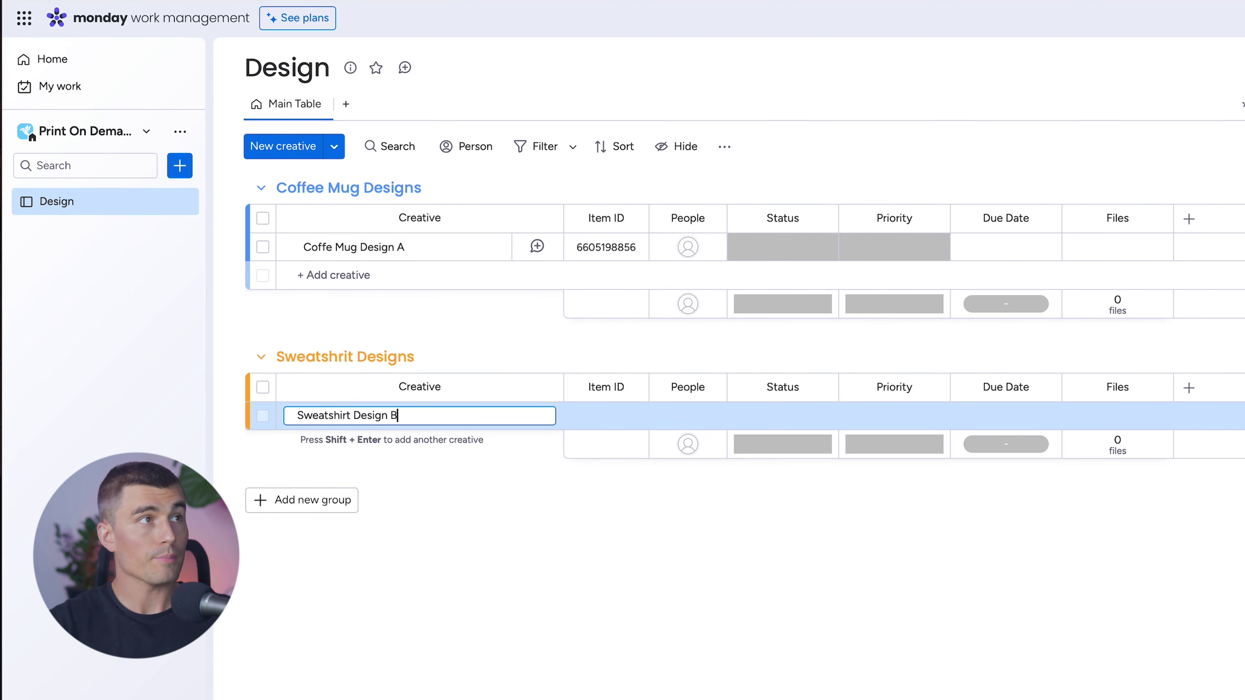
pyautogui.press('Return')
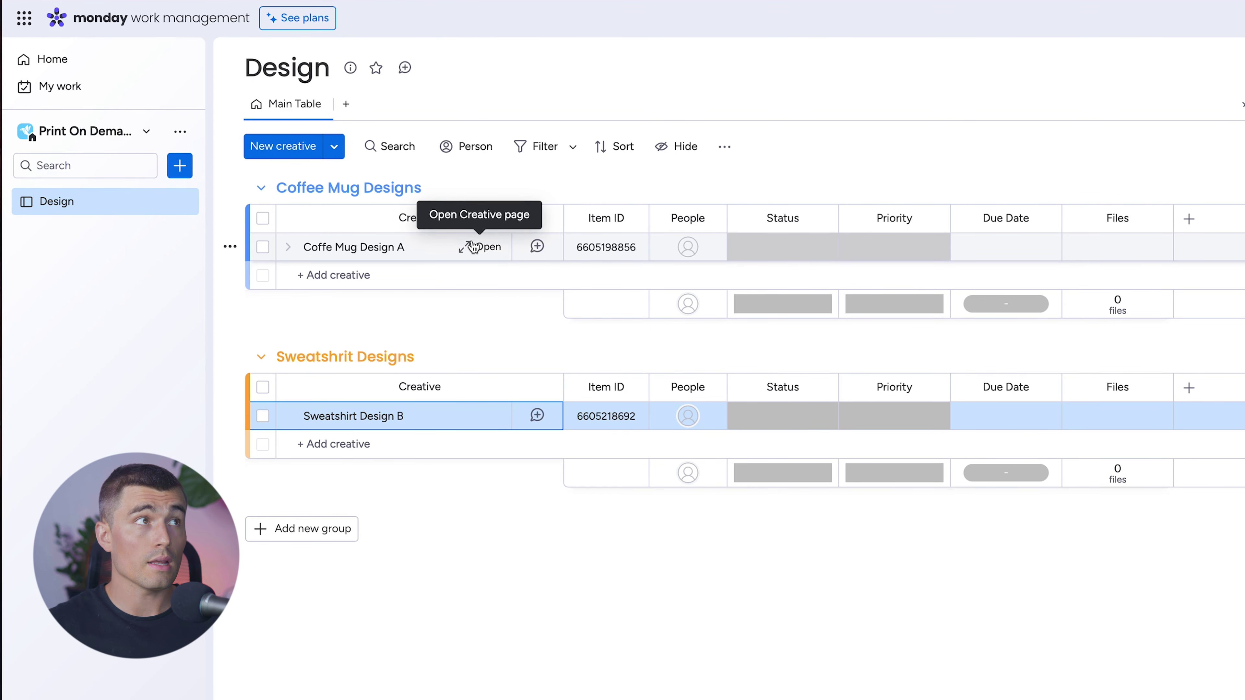
pyautogui.click(483, 246)
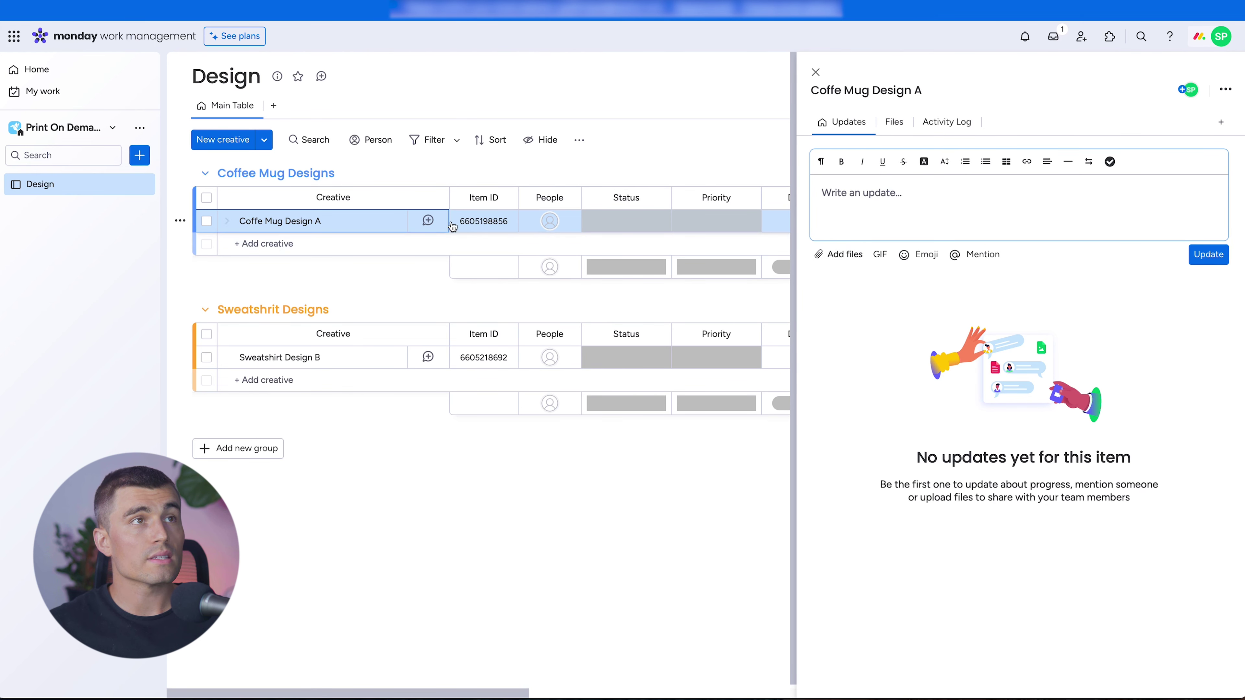
pyautogui.click(814, 73)
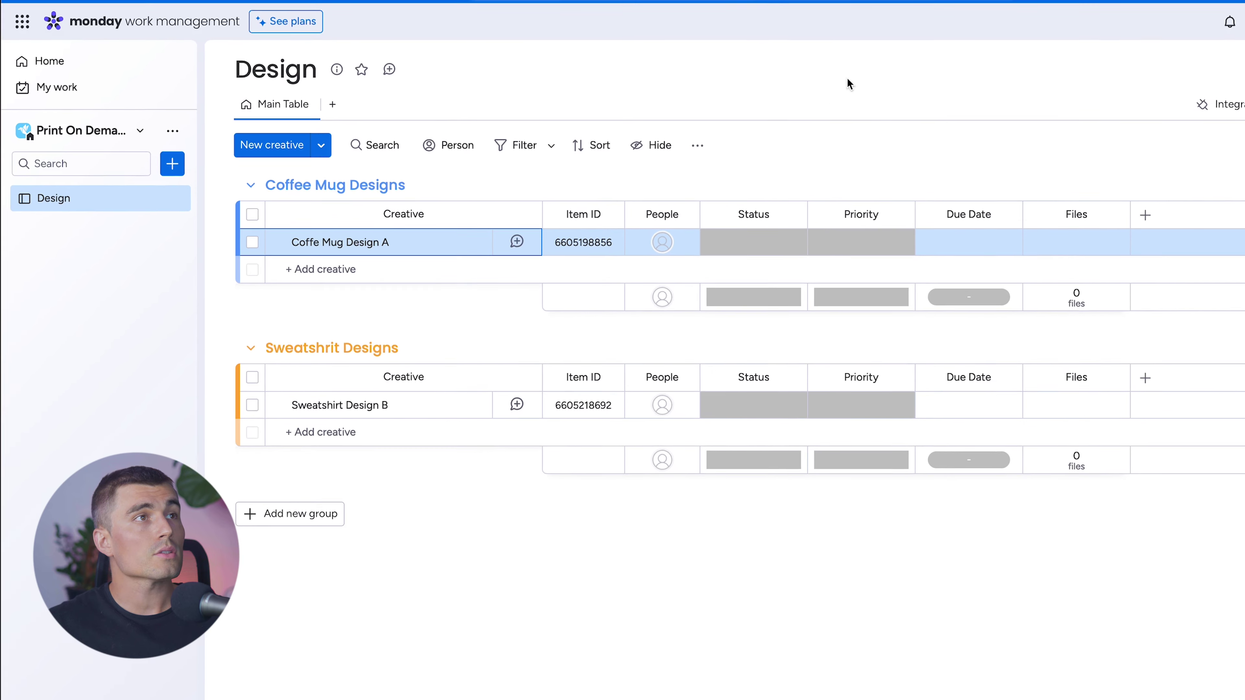
# - Set Coffe Mug Design A's status to Concept and add items B and C
pyautogui.click(765, 250)
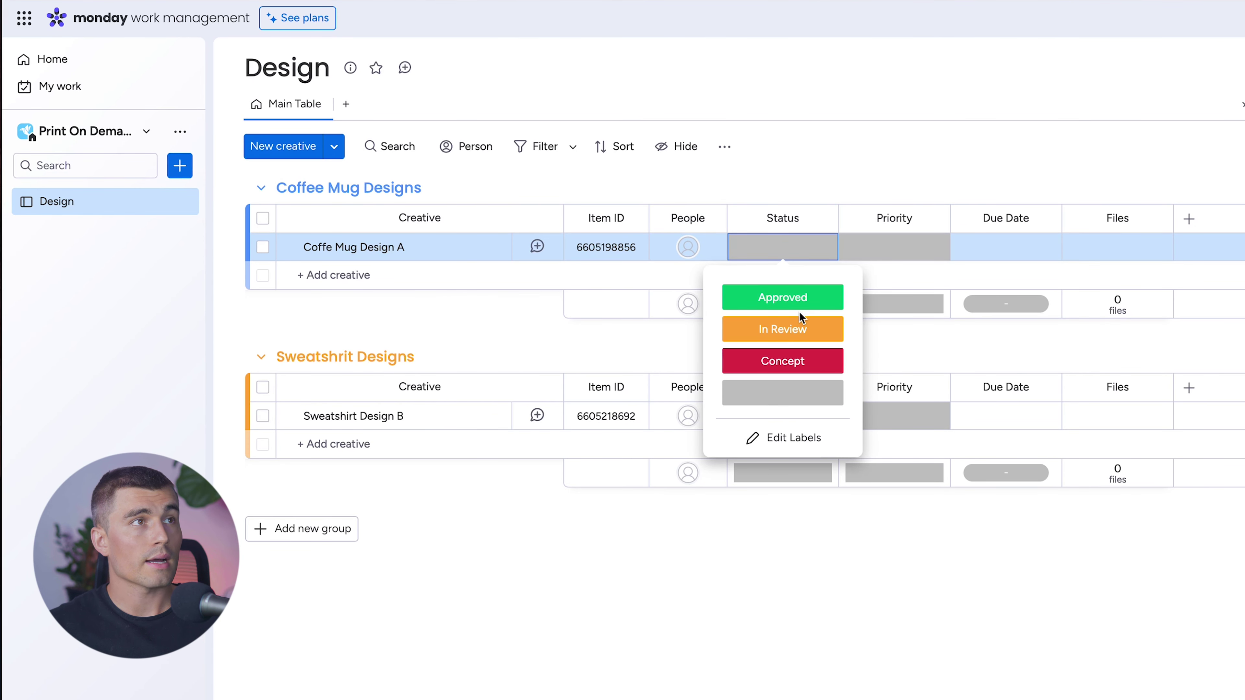
pyautogui.click(790, 362)
pyautogui.click(394, 275)
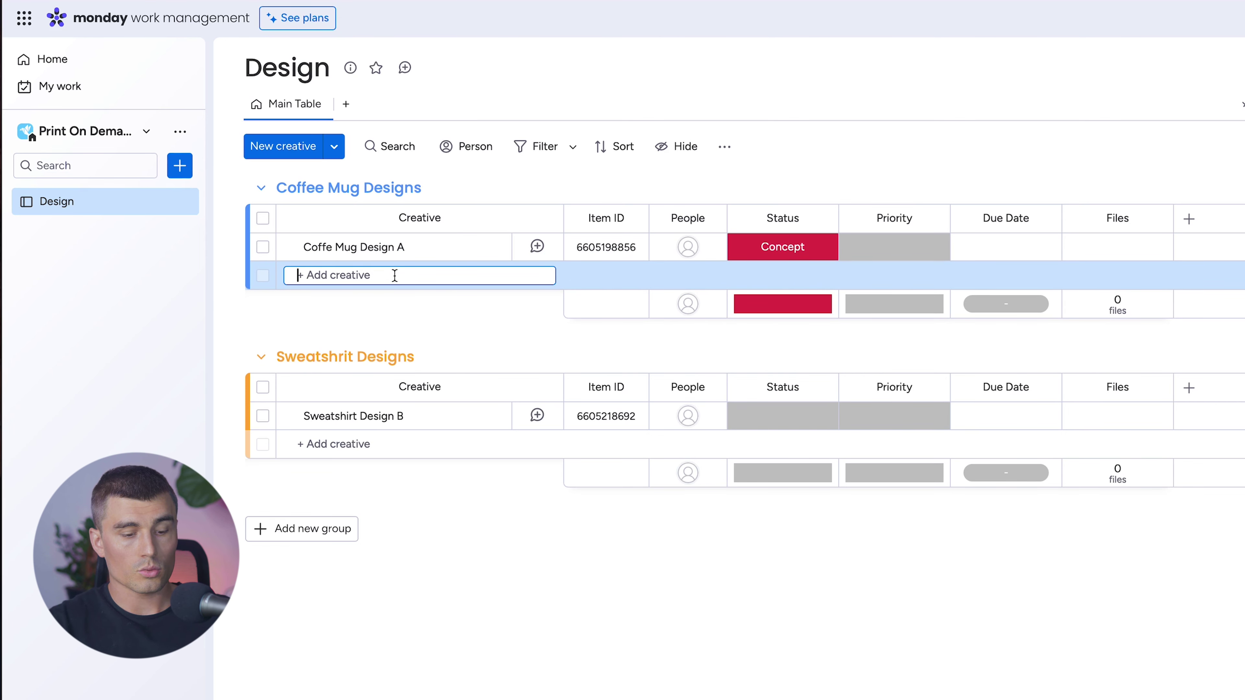
pyautogui.write('B')
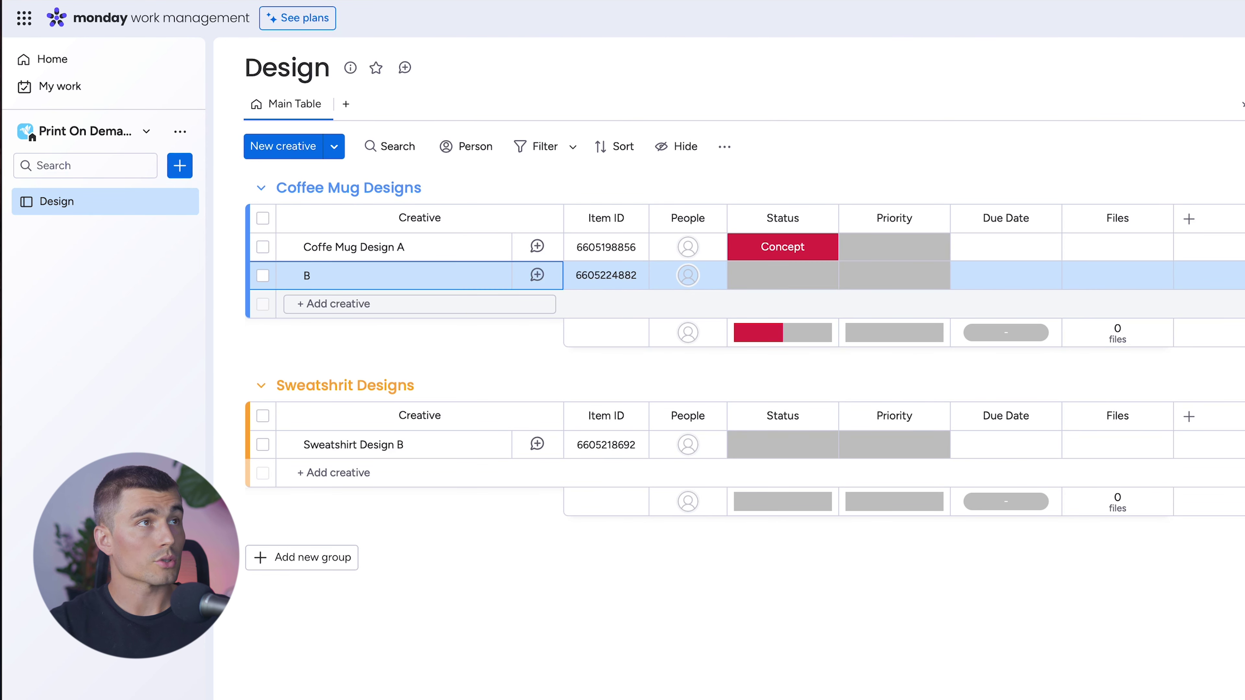
pyautogui.hotkey('shift', 'Return')
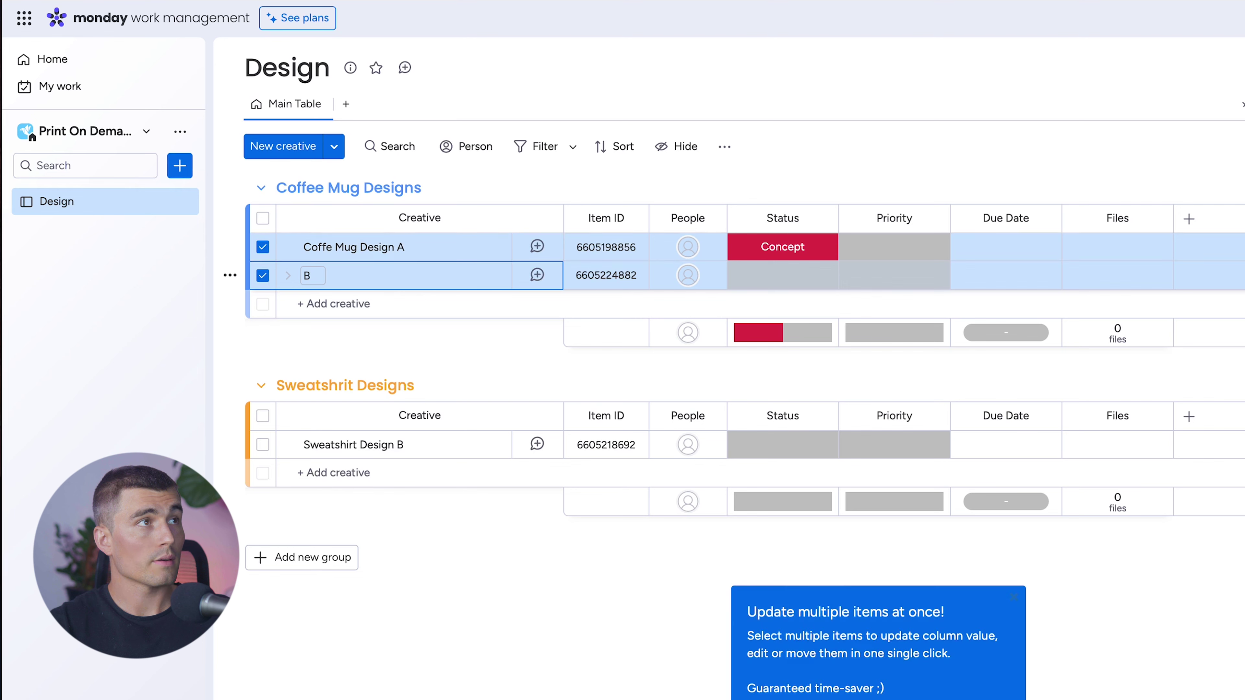
pyautogui.write('C')
pyautogui.press('Return')
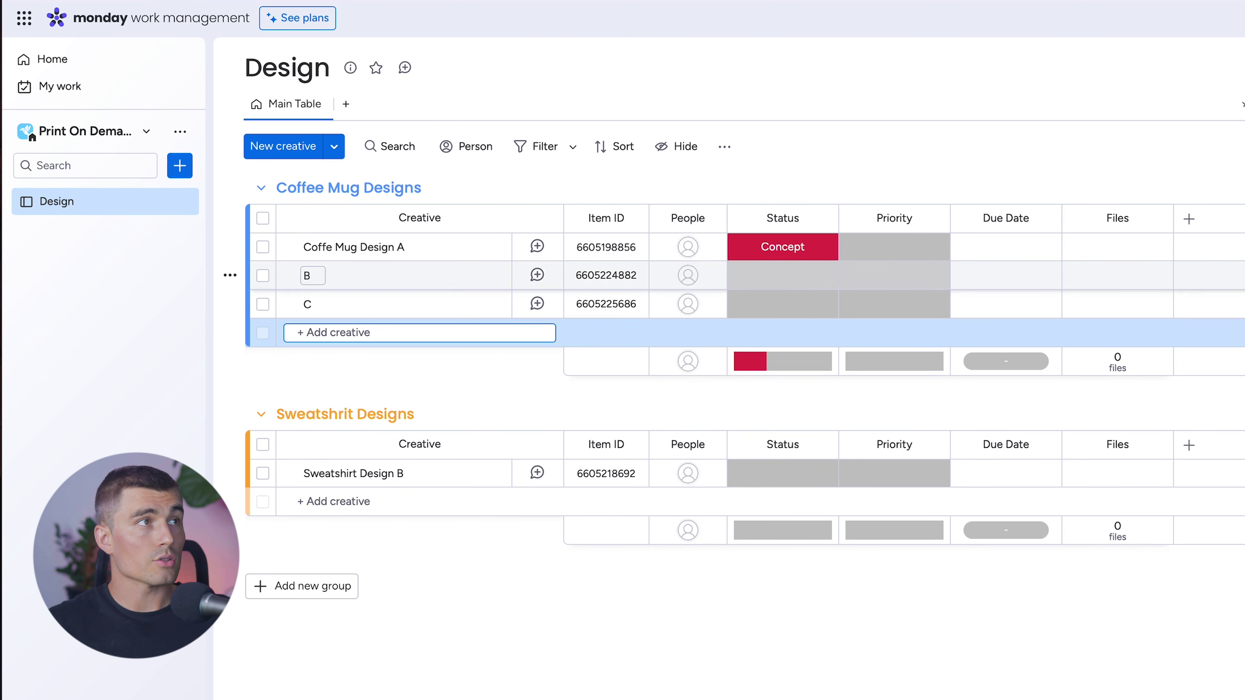
# - Set item B's status to In Review and item C's to Approved
pyautogui.click(798, 284)
pyautogui.click(794, 357)
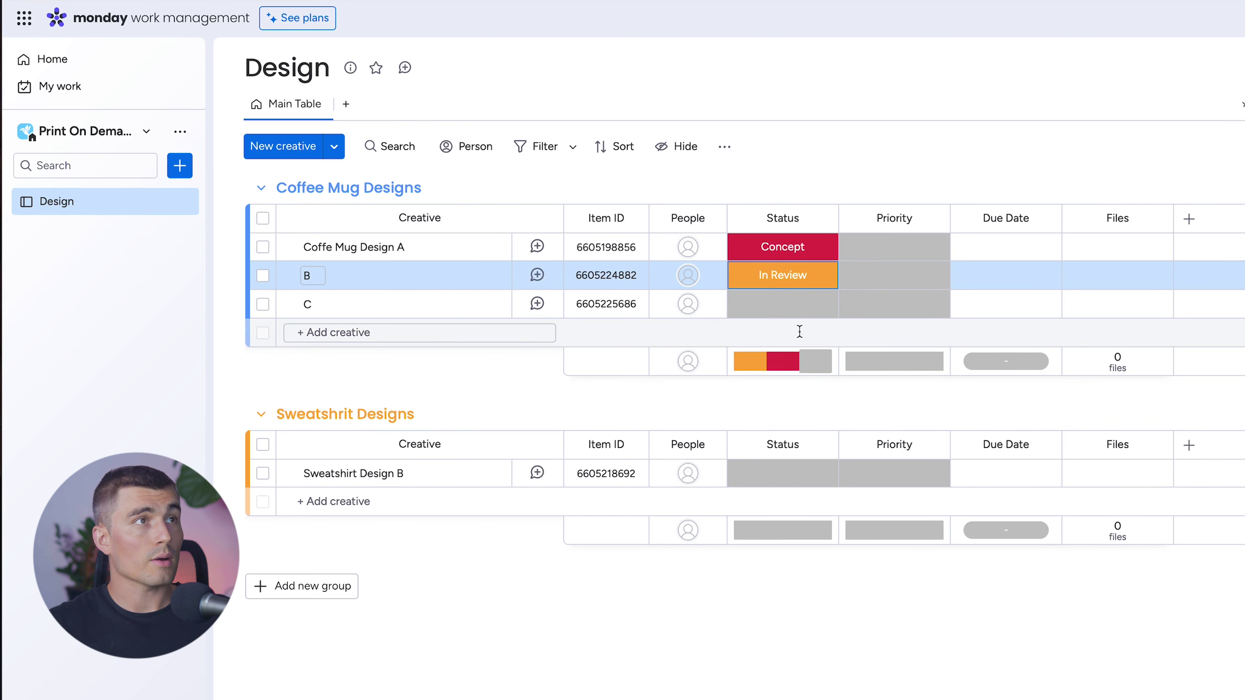
pyautogui.click(790, 315)
pyautogui.click(779, 354)
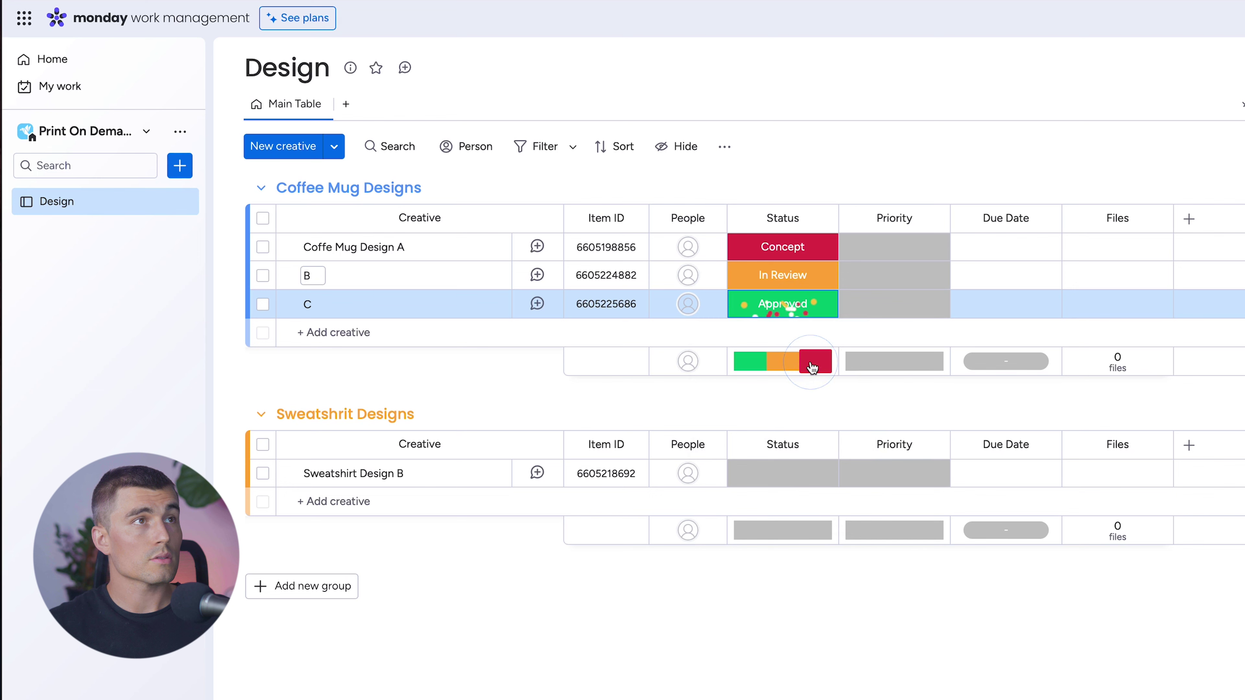
# - Set Coffee Mug priorities: Design A Low, C Critical, B Medium
pyautogui.click(895, 257)
pyautogui.click(894, 390)
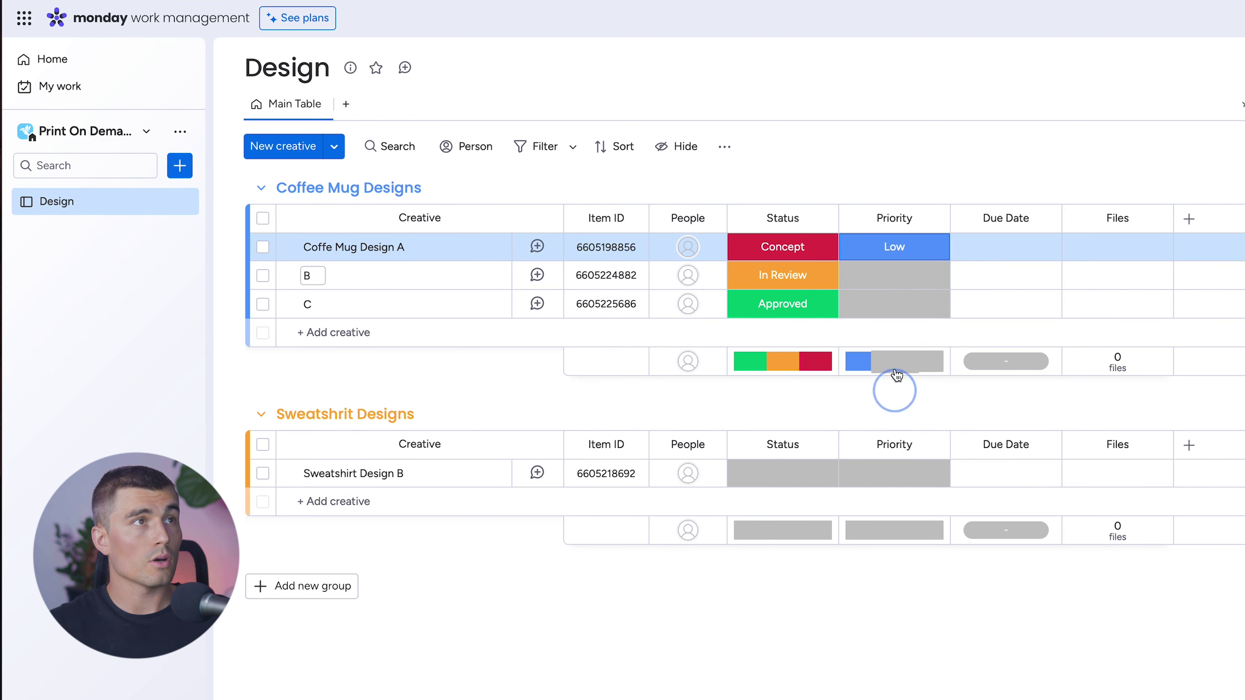
pyautogui.click(894, 304)
pyautogui.click(898, 362)
pyautogui.click(894, 275)
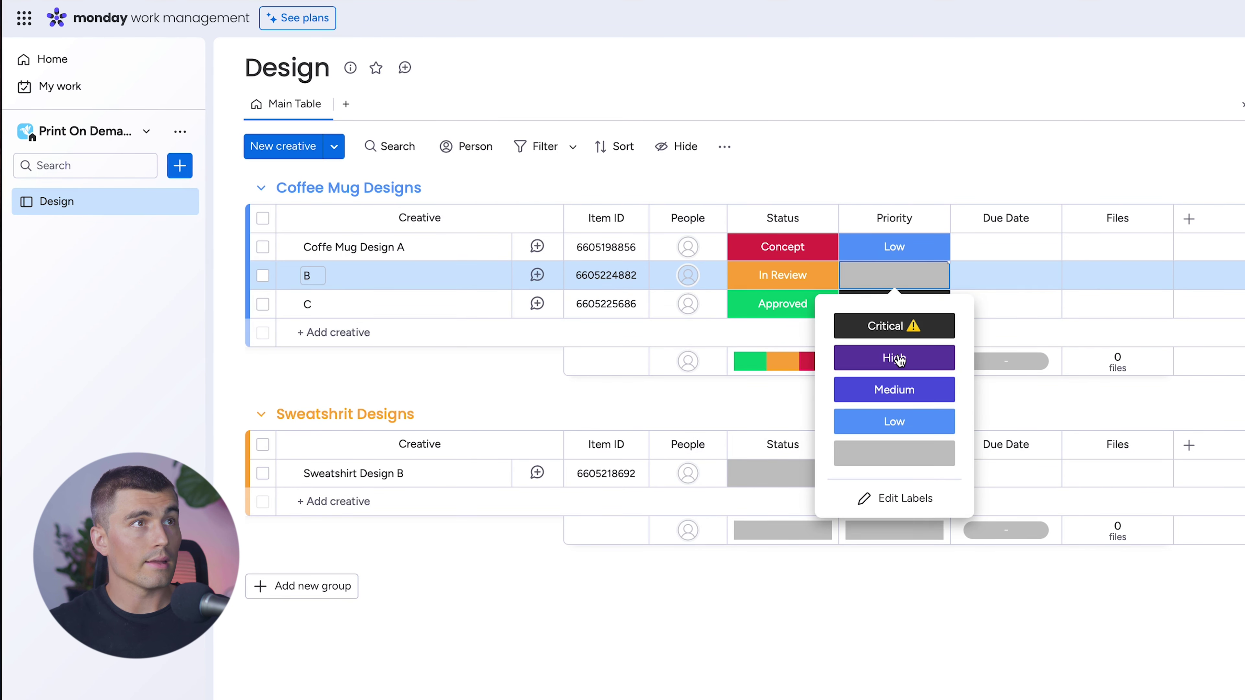
pyautogui.click(897, 389)
# - Give Coffee Mug items due dates: A May 31, B May 21, C May 8
pyautogui.click(1015, 250)
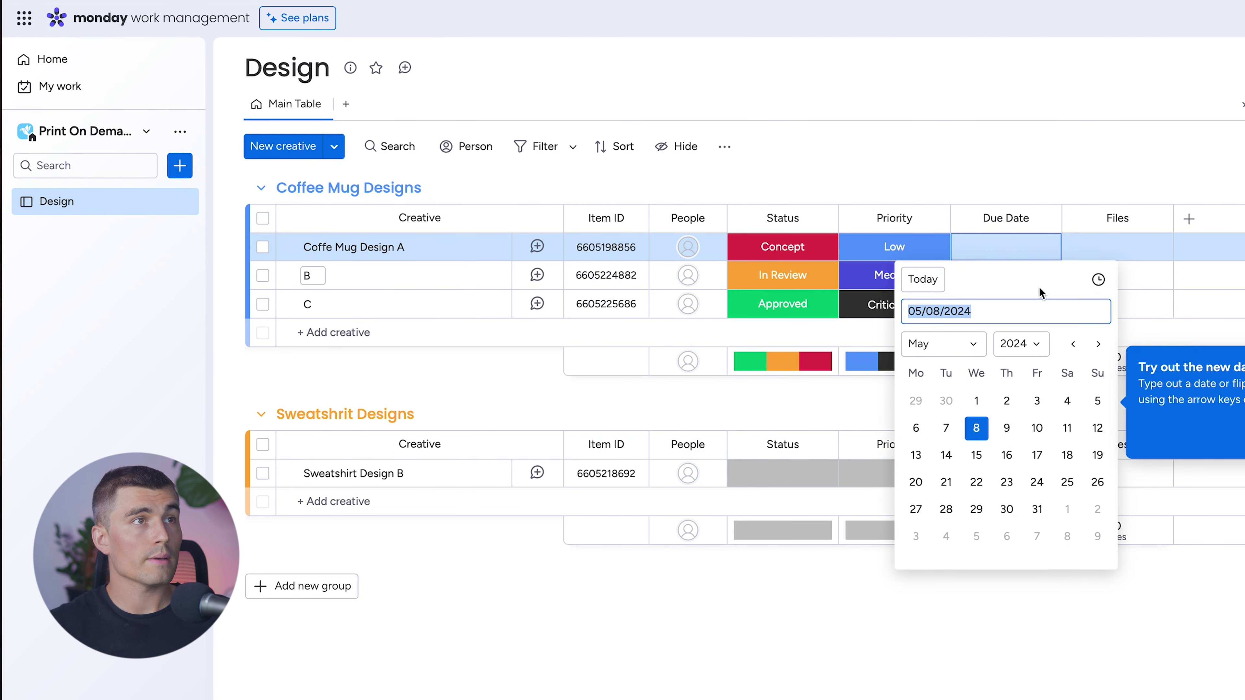
pyautogui.click(1034, 508)
pyautogui.click(1010, 275)
pyautogui.click(945, 511)
pyautogui.click(1006, 304)
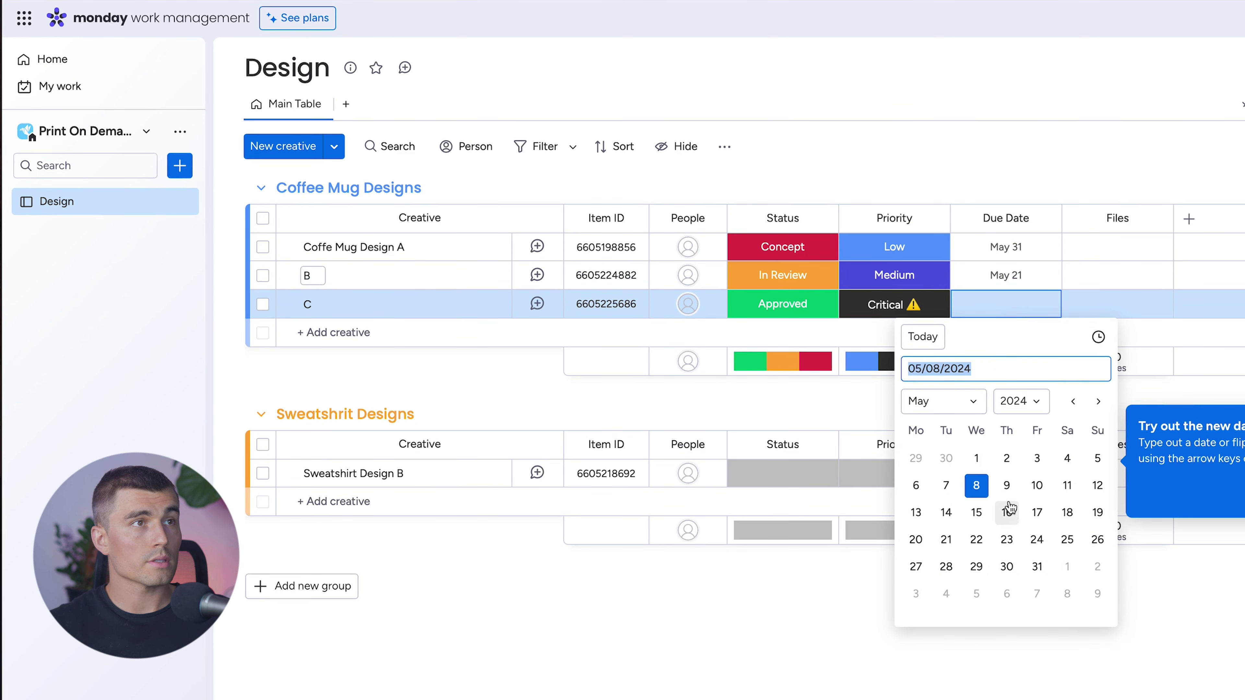
pyautogui.click(986, 487)
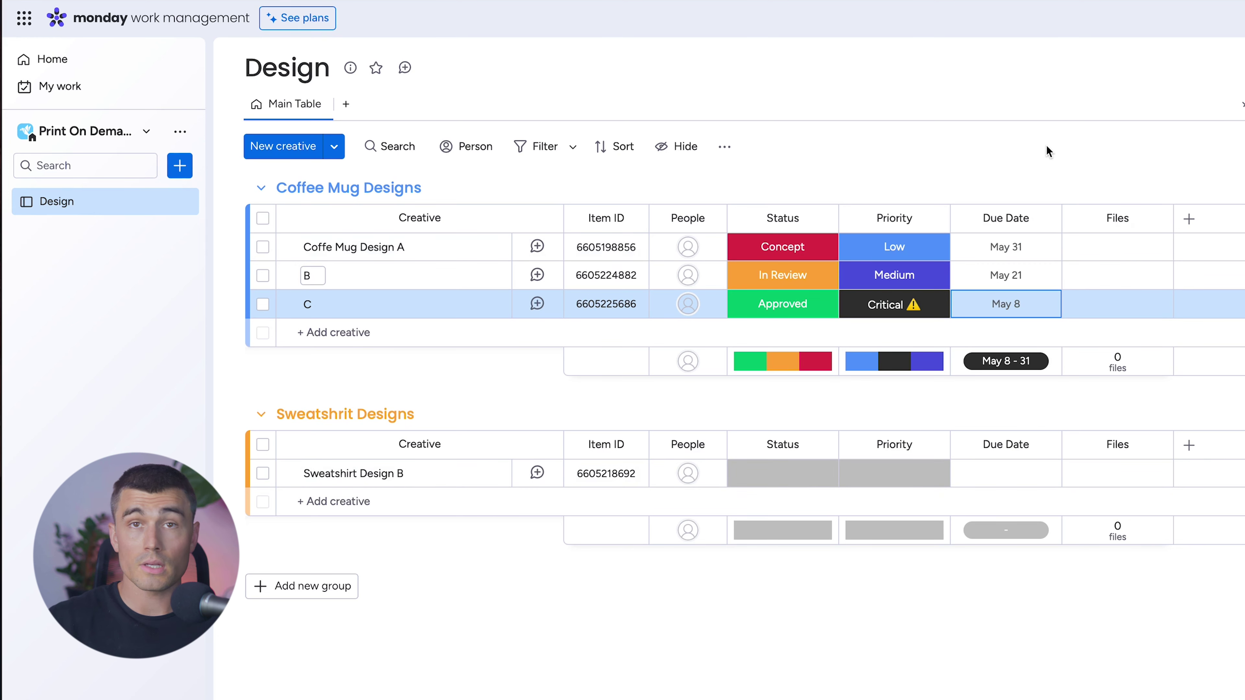
# - Mark Sweatshirt Design B Approved and A In Review, both with Critical priority
pyautogui.click(775, 474)
pyautogui.click(783, 523)
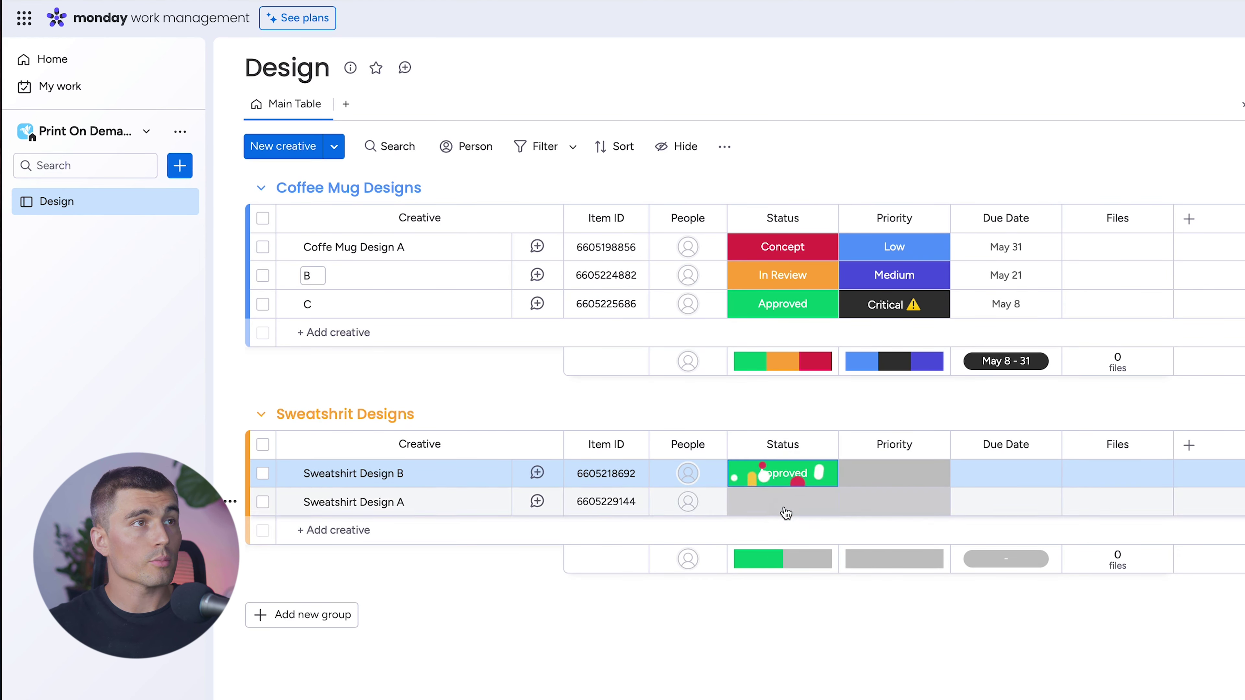
pyautogui.click(783, 501)
pyautogui.click(783, 583)
pyautogui.click(894, 473)
pyautogui.click(895, 524)
pyautogui.click(894, 501)
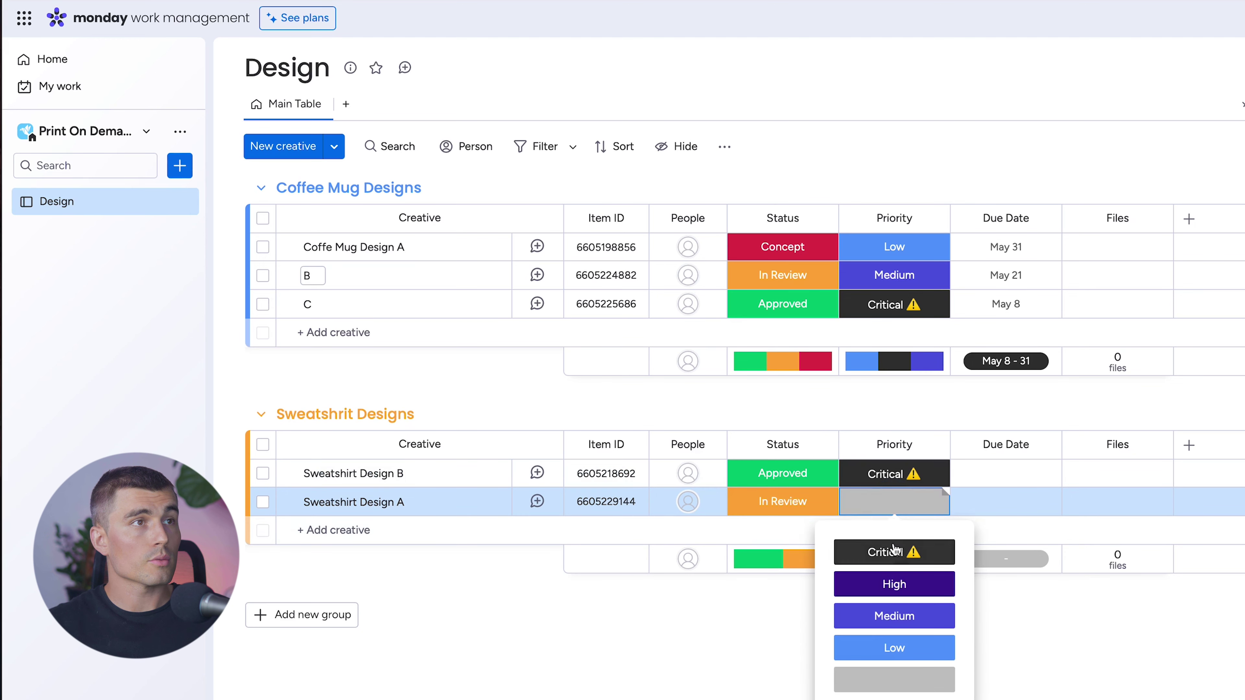
pyautogui.click(895, 553)
# - Give Sweatshirt Design B a due date of May 9
pyautogui.click(1005, 474)
pyautogui.click(1006, 655)
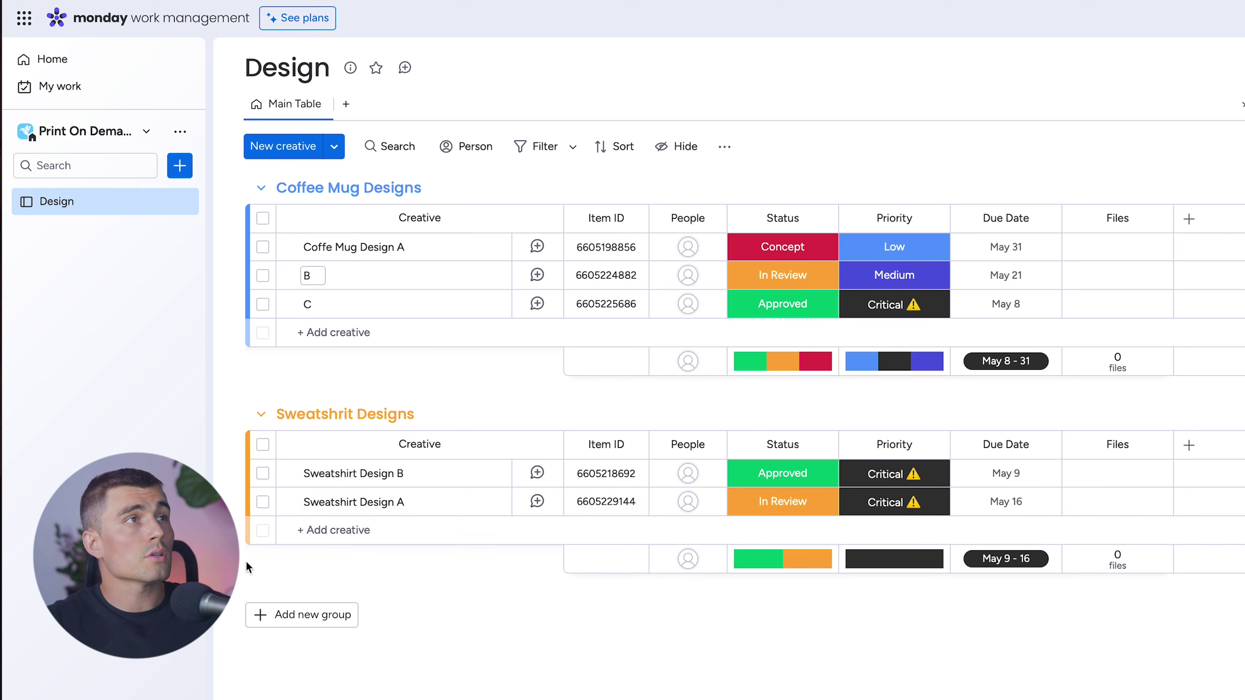
pyautogui.click(344, 104)
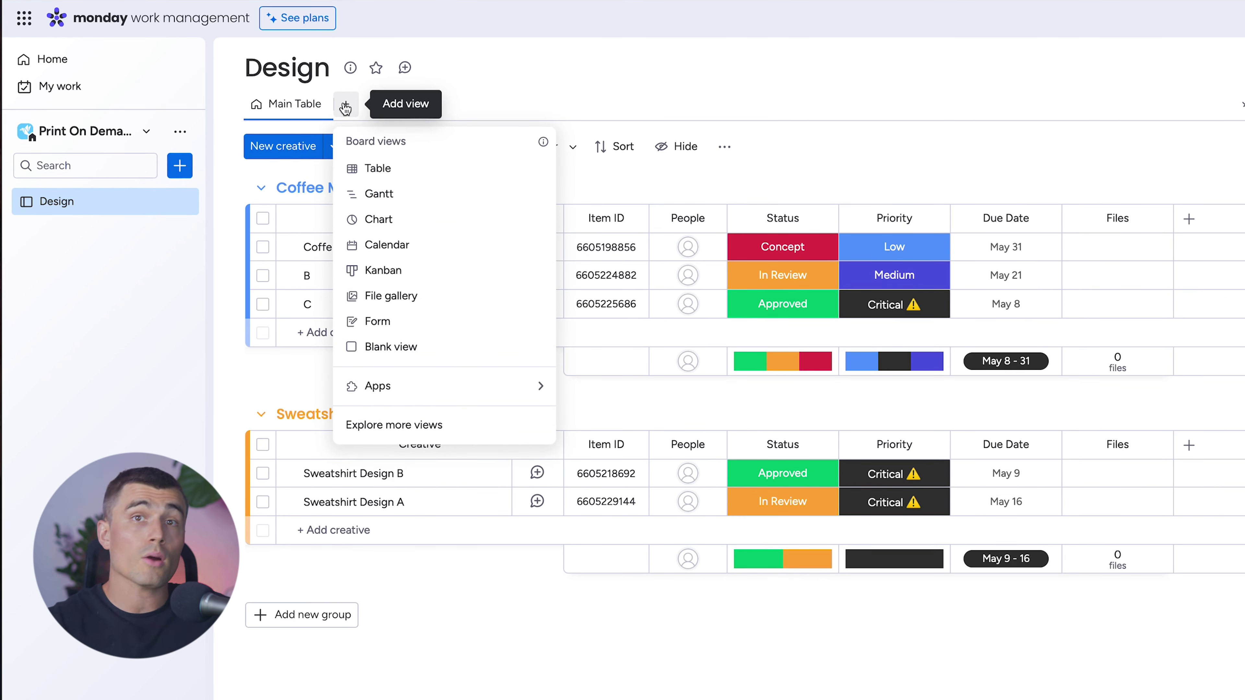
# - Add a Kanban view with Divide by Group turned on, then compare with Main Table
pyautogui.click(401, 269)
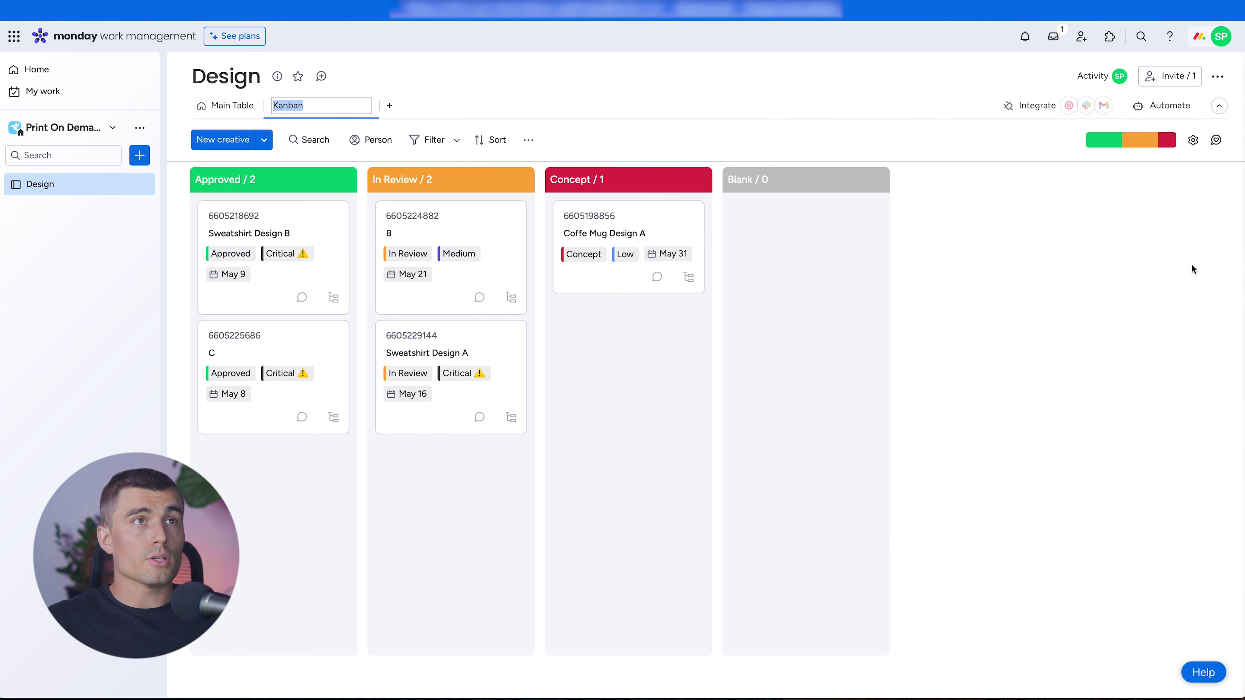
pyautogui.click(1193, 141)
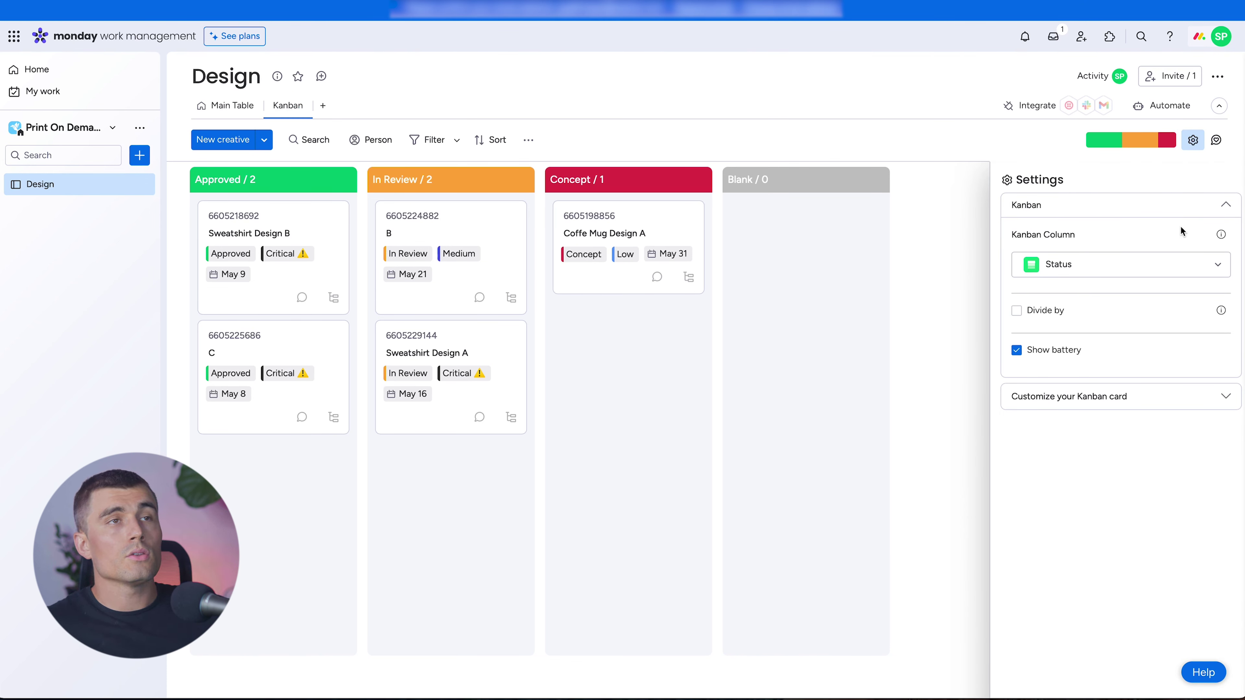
pyautogui.click(1016, 312)
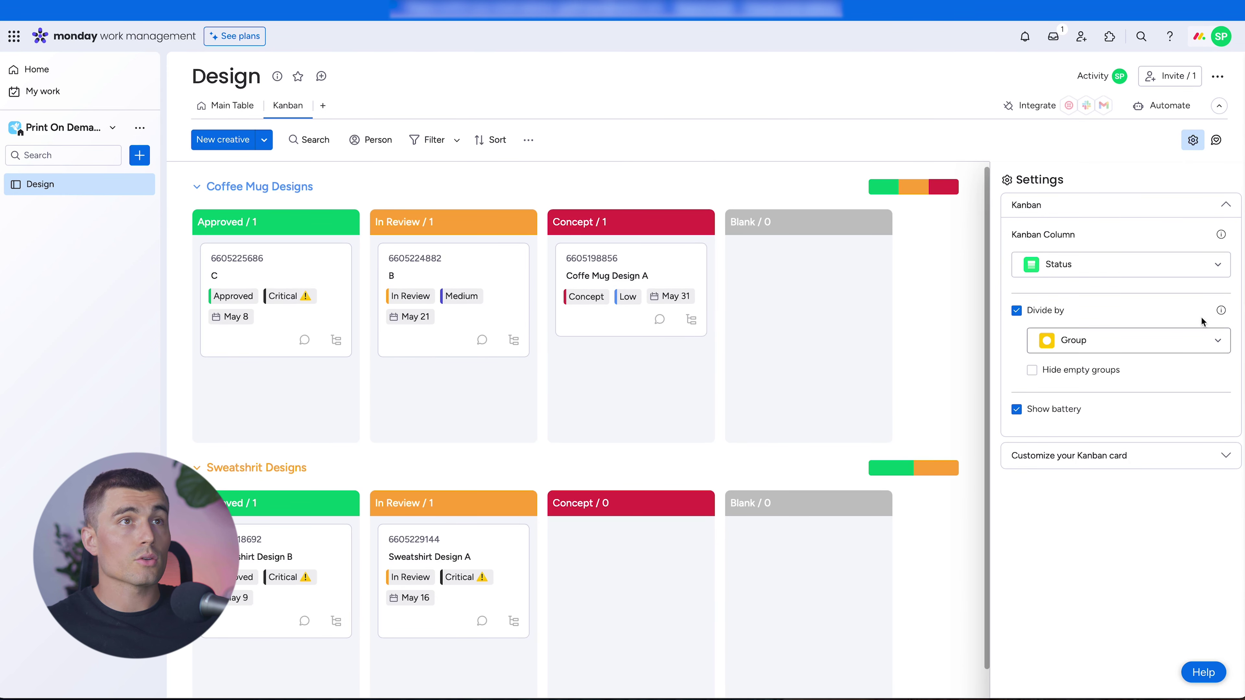
pyautogui.click(1194, 140)
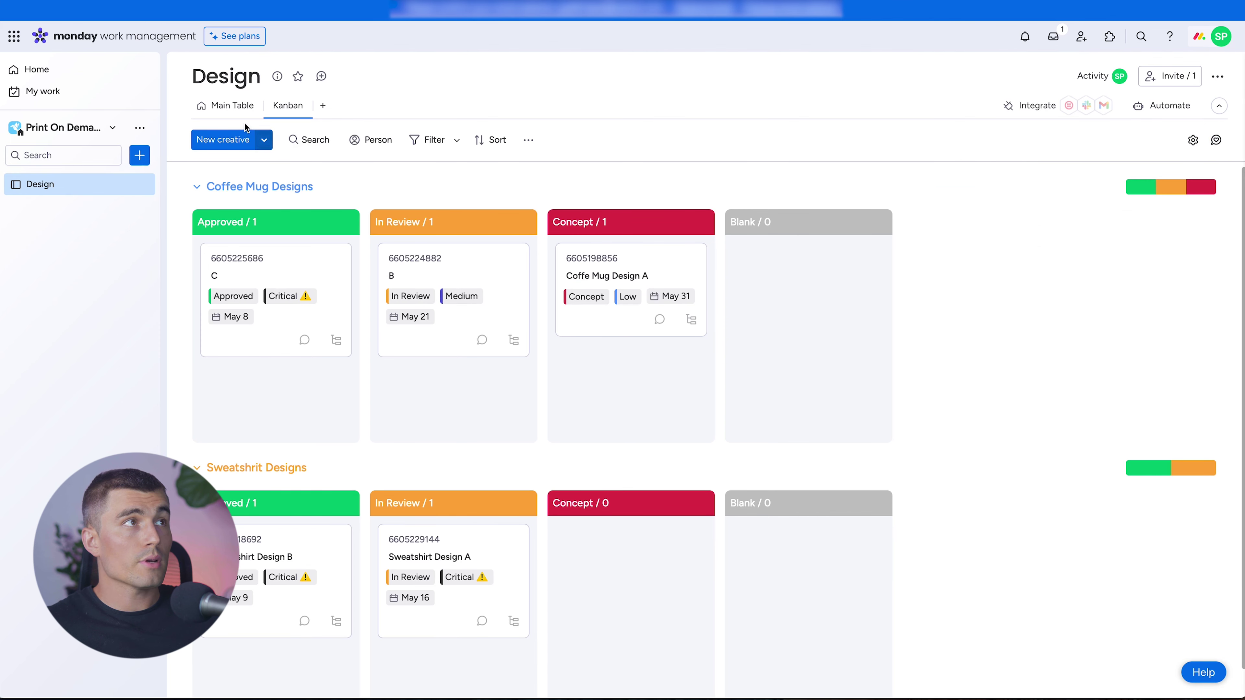
pyautogui.click(224, 109)
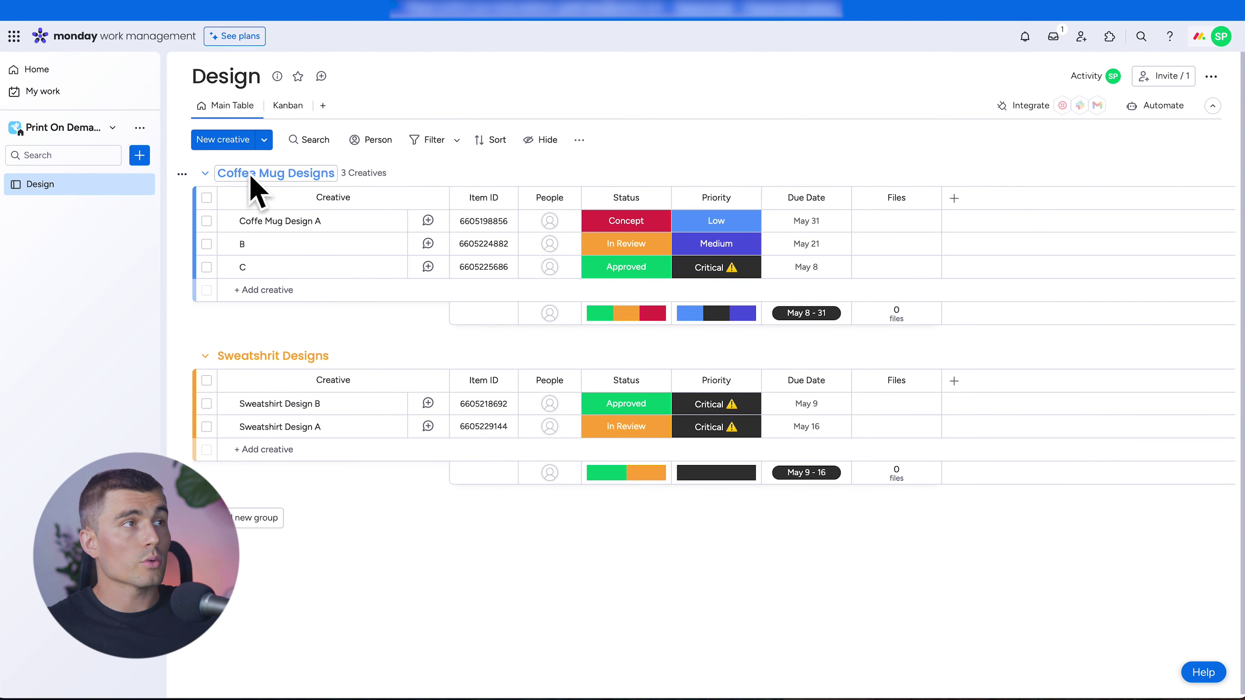
pyautogui.click(280, 111)
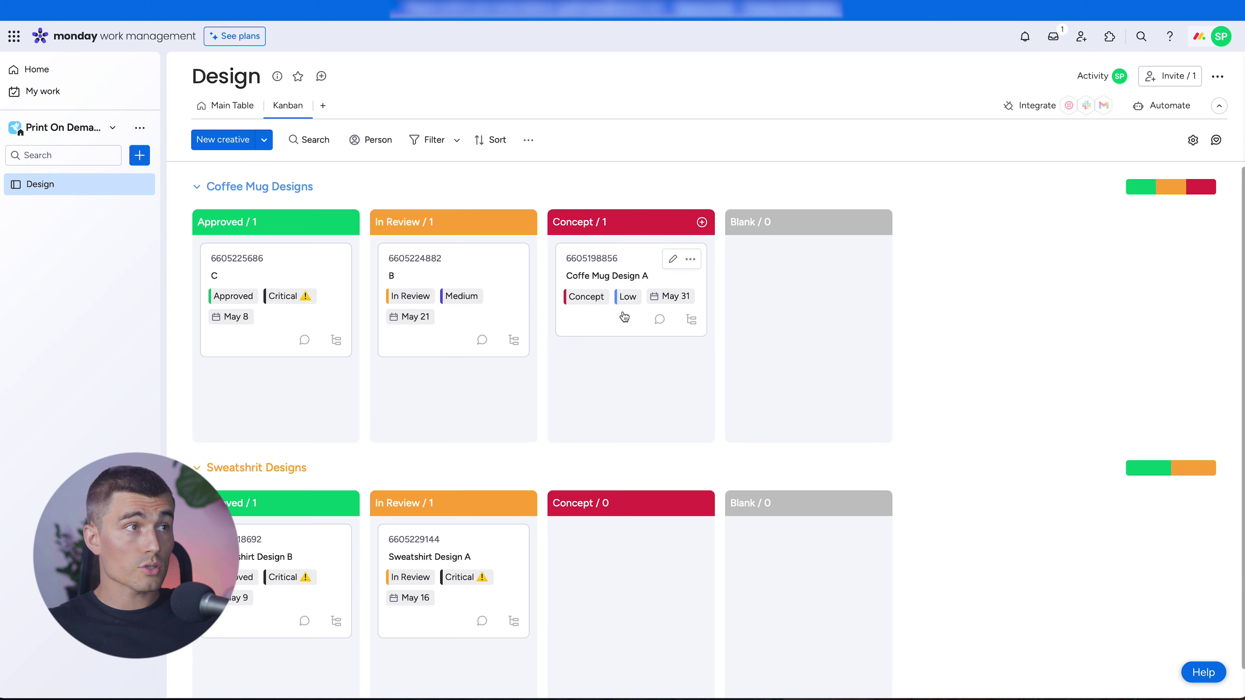
# - Drag Coffe Mug Design A via In Review, then cards B and A into Approved
pyautogui.scroll(-1, 624, 317)
pyautogui.scroll(1, 564, 397)
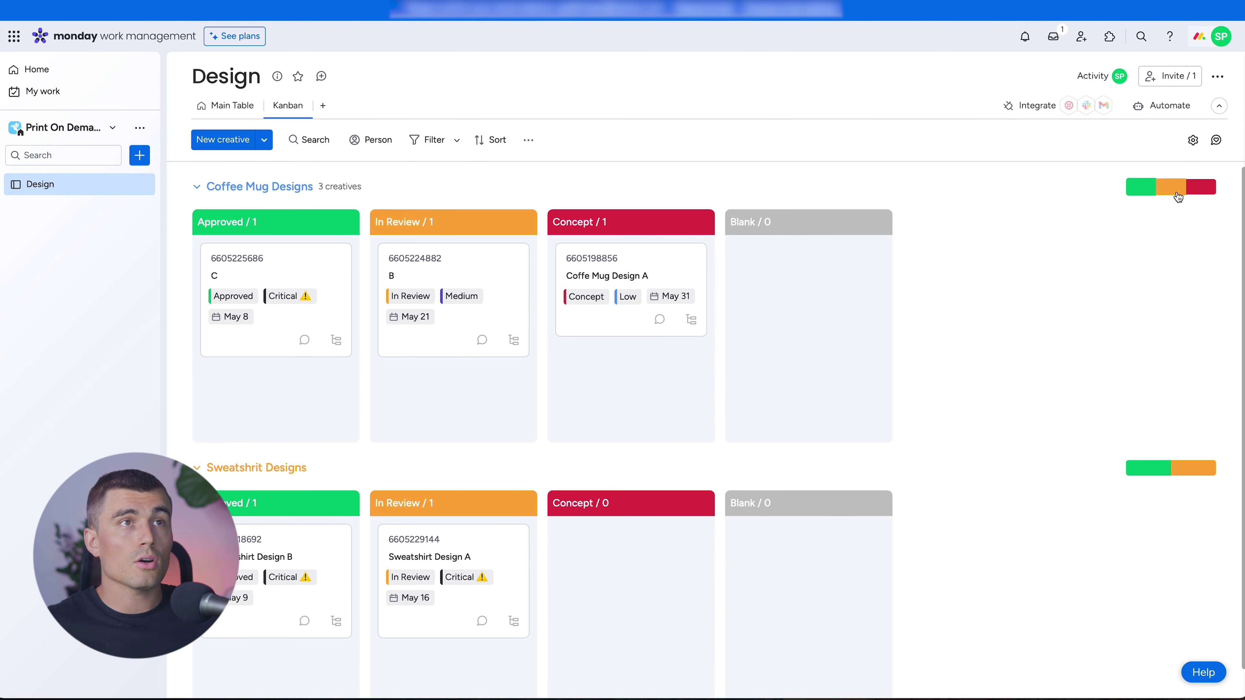
pyautogui.moveTo(1140, 190)
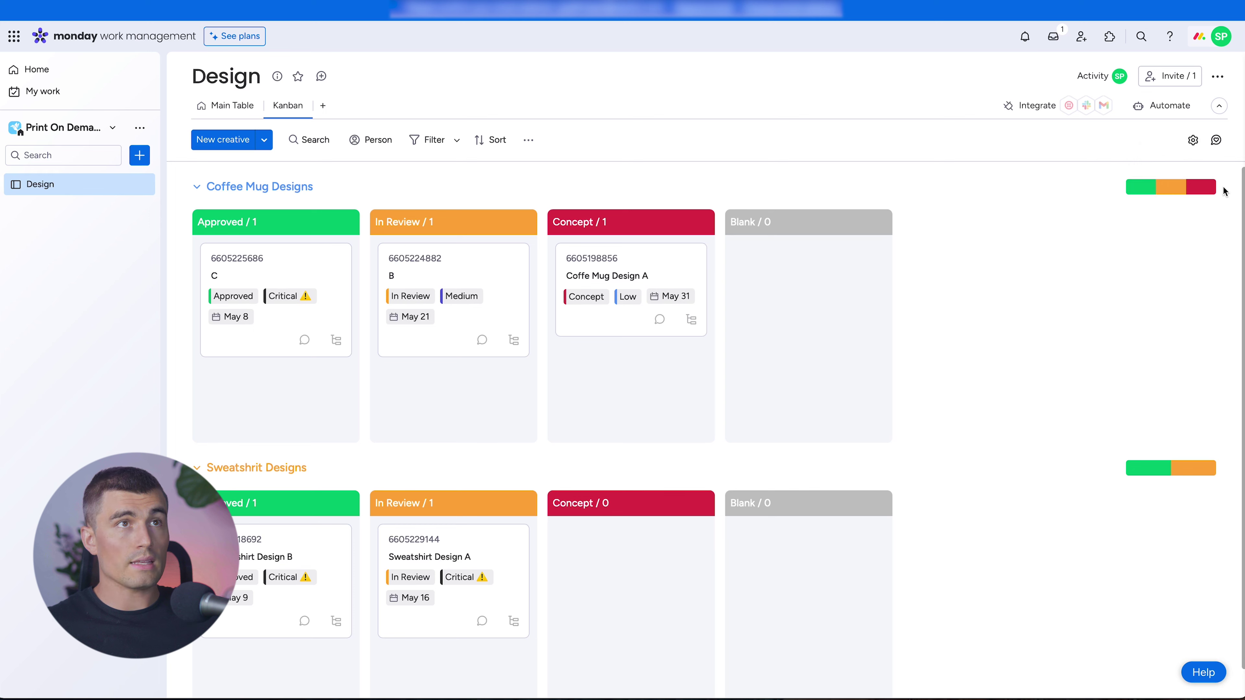
pyautogui.moveTo(632, 335); pyautogui.dragTo(638, 295)
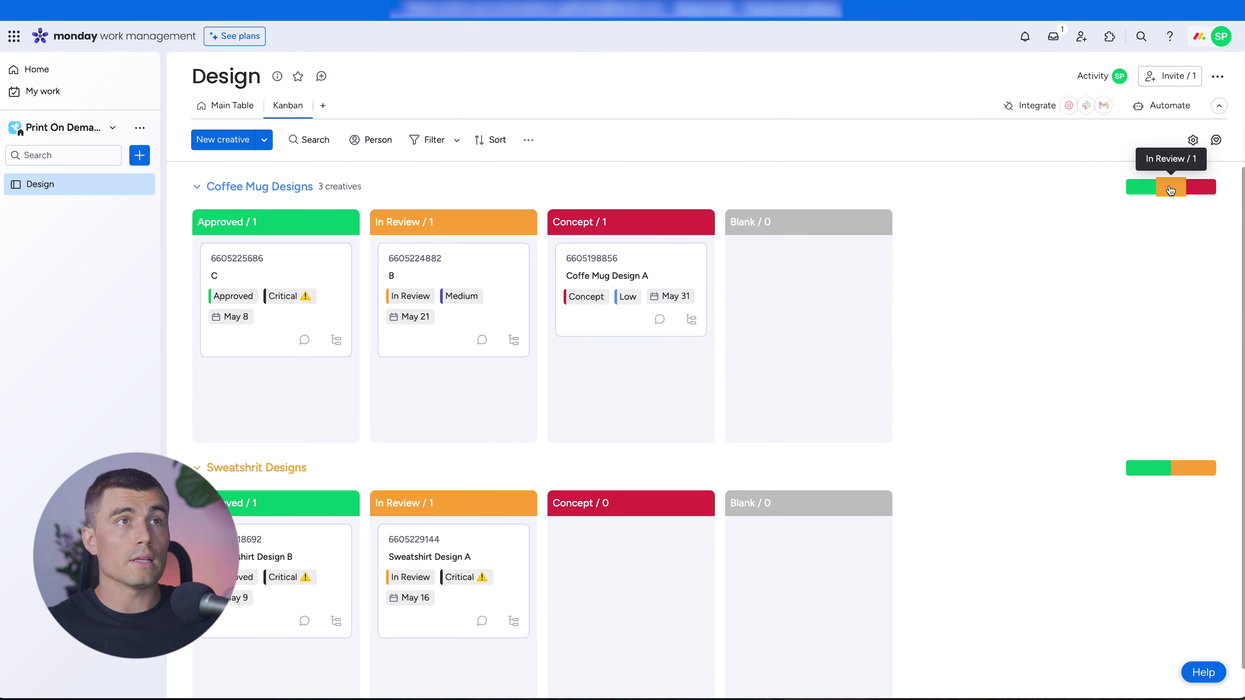
pyautogui.moveTo(576, 325); pyautogui.dragTo(405, 416)
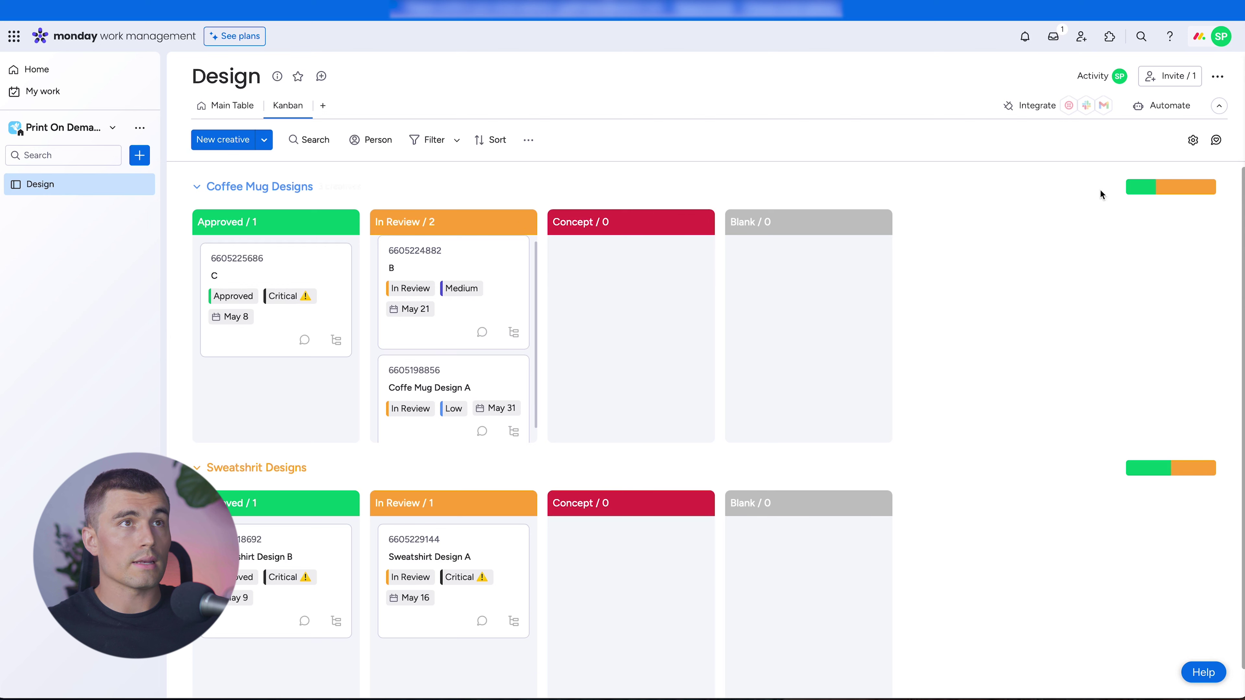
pyautogui.moveTo(521, 255)
pyautogui.moveTo(489, 312); pyautogui.dragTo(274, 407)
pyautogui.moveTo(409, 290); pyautogui.dragTo(265, 393)
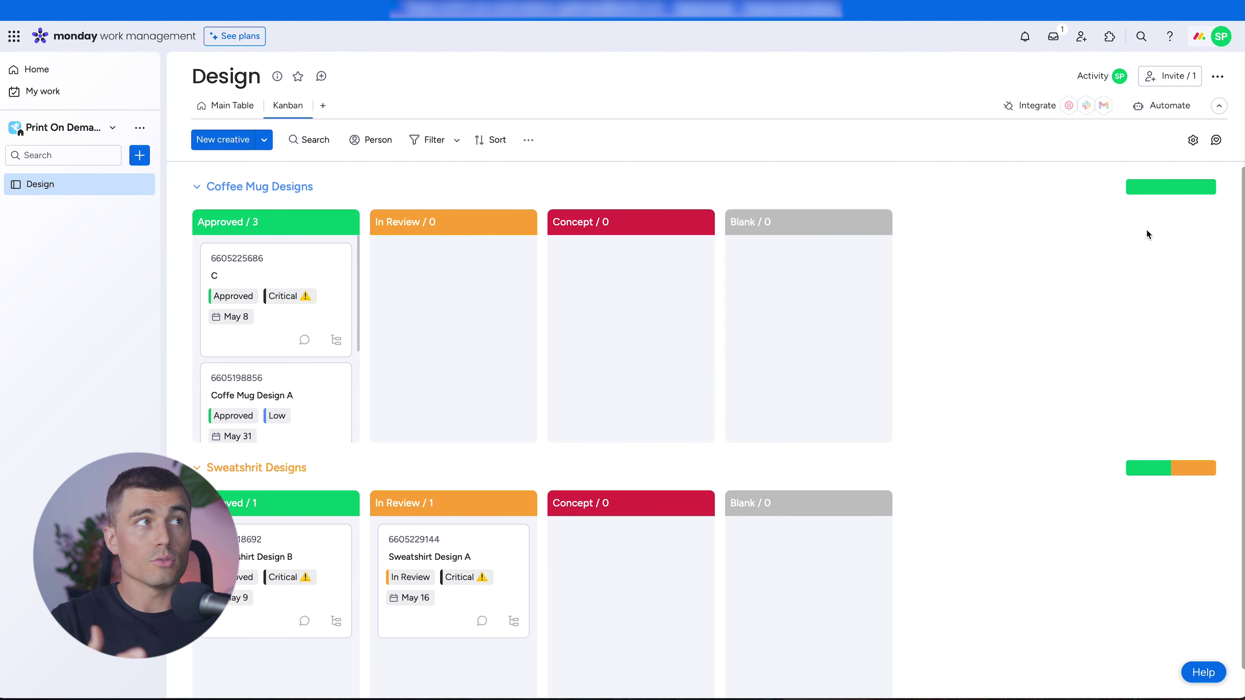
# - Add a Gantt view, enlarge the chart to fill the page, and pan to the earlier week
pyautogui.click(323, 105)
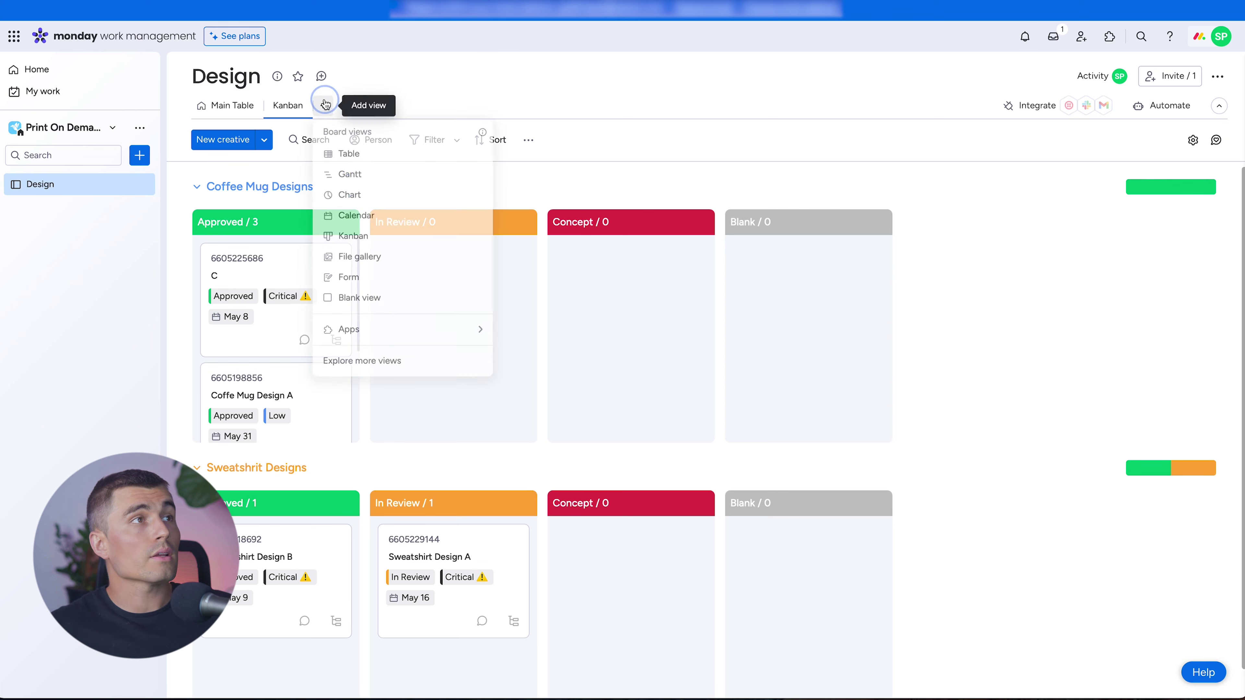
pyautogui.click(373, 179)
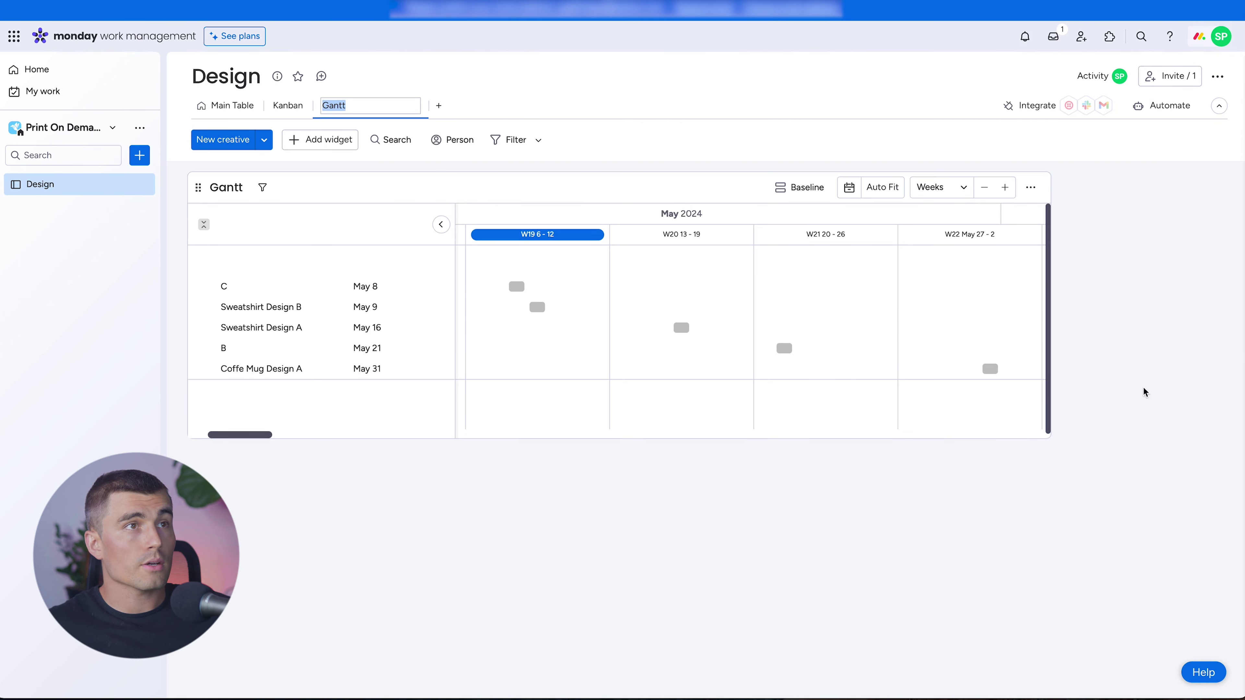
pyautogui.moveTo(1049, 434); pyautogui.dragTo(1223, 503)
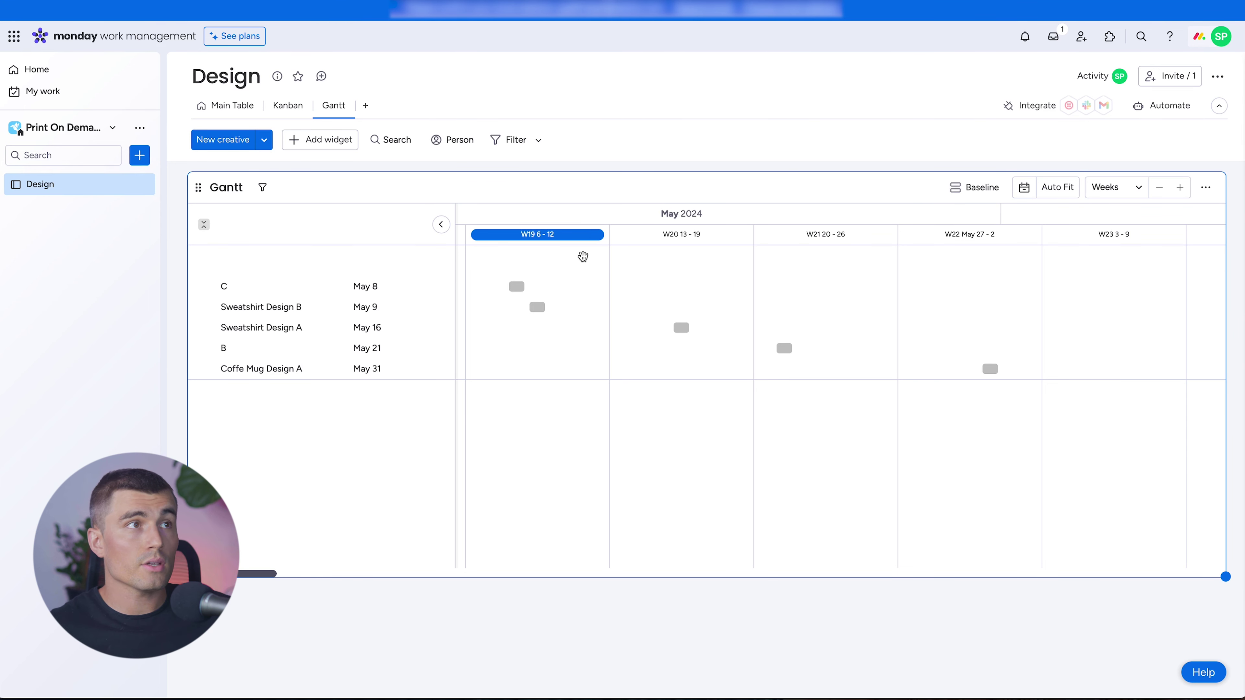
pyautogui.moveTo(582, 256); pyautogui.dragTo(645, 256)
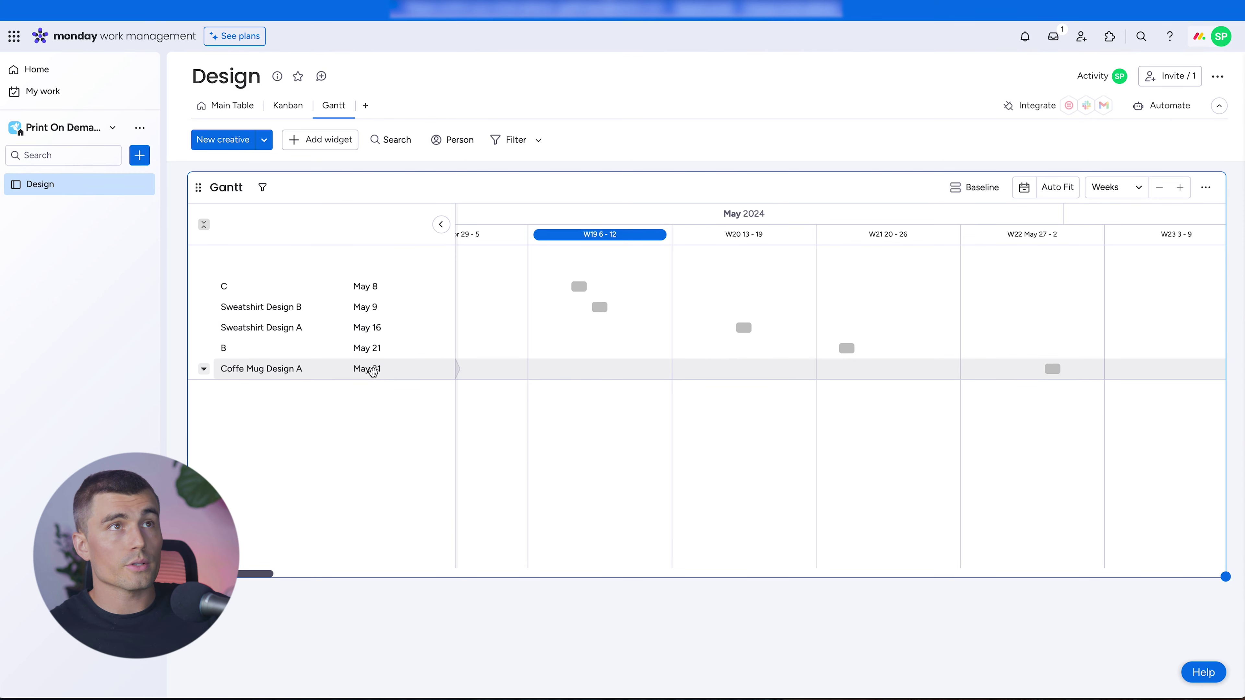
# - Set the Gantt chart's Group by option to Group in its full-view settings
pyautogui.click(978, 195)
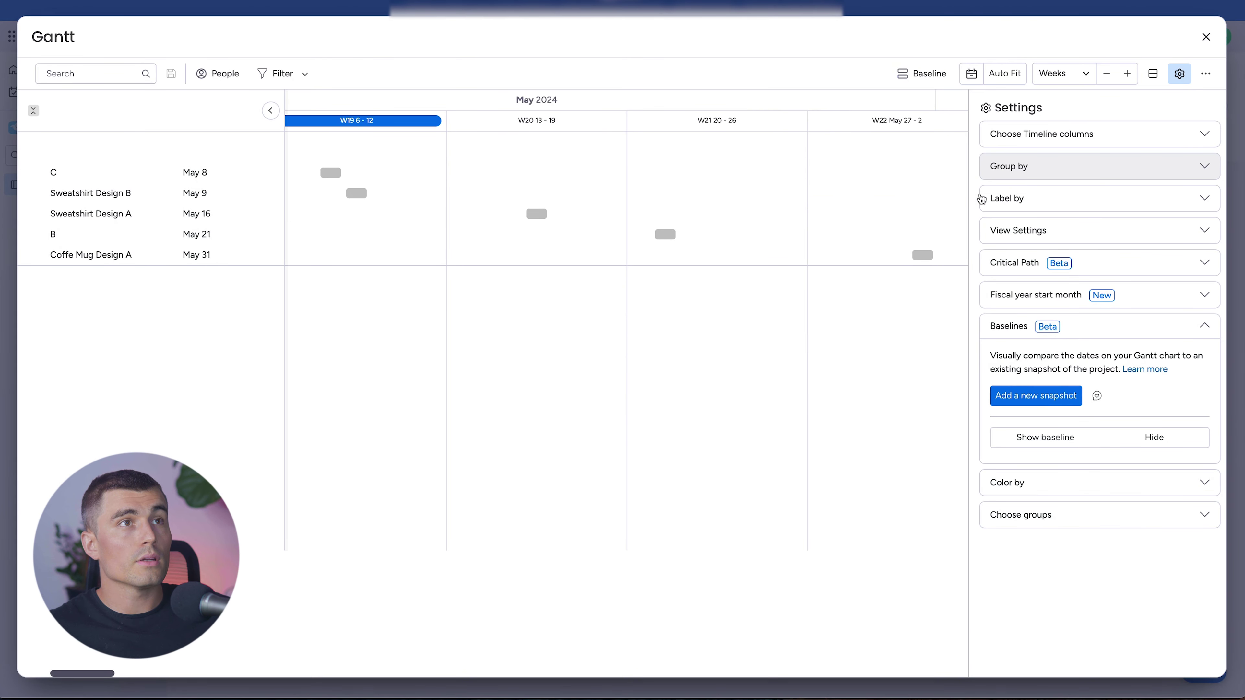
pyautogui.click(1105, 168)
pyautogui.click(1077, 232)
pyautogui.click(1078, 287)
pyautogui.click(1208, 37)
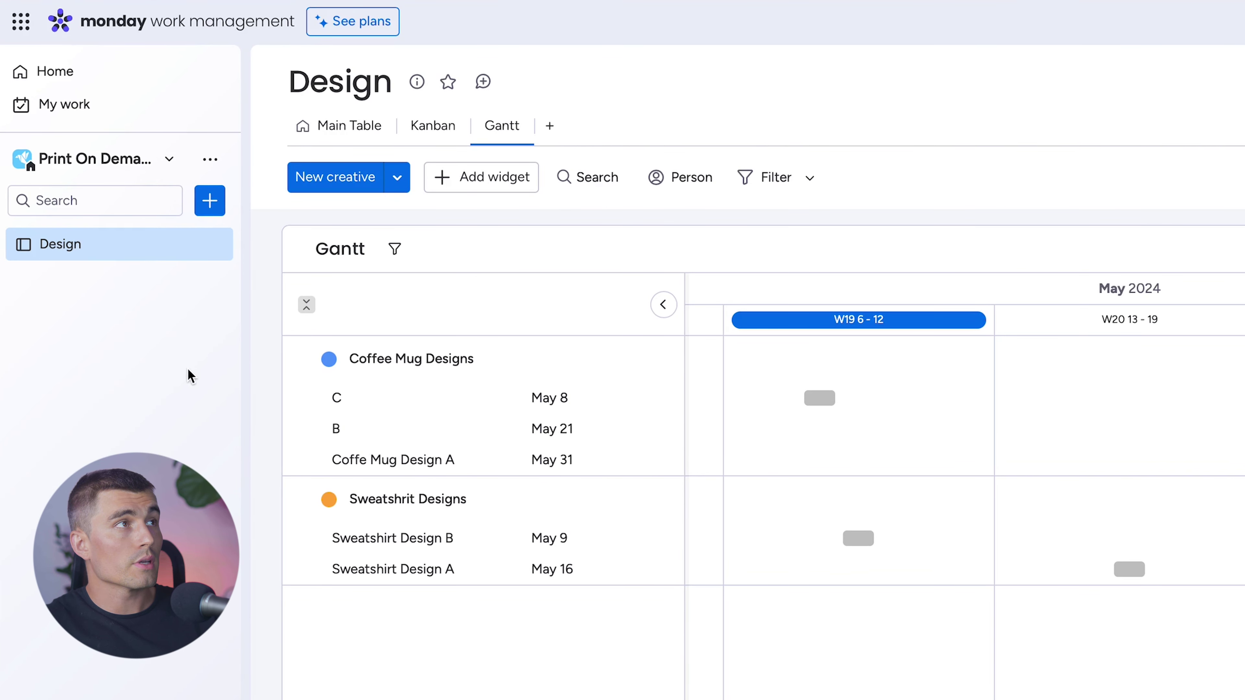
# - Create a board named 'Order Management' with custom item type 'Order'
pyautogui.click(215, 205)
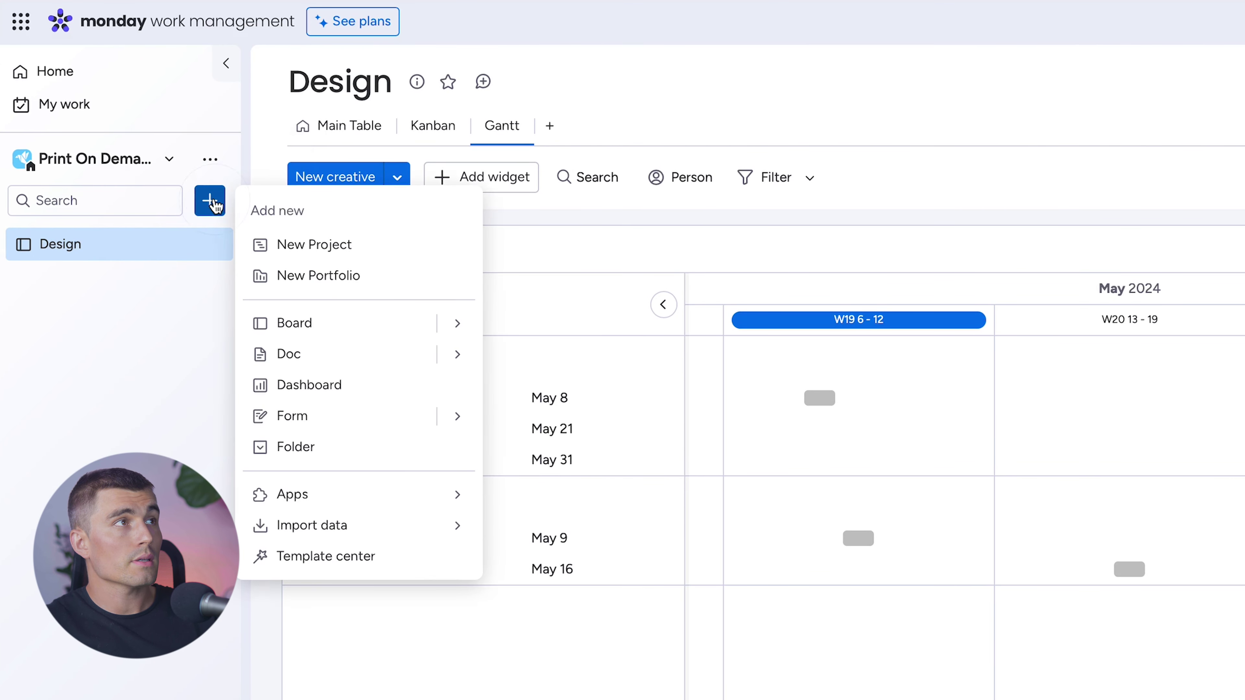
pyautogui.click(294, 320)
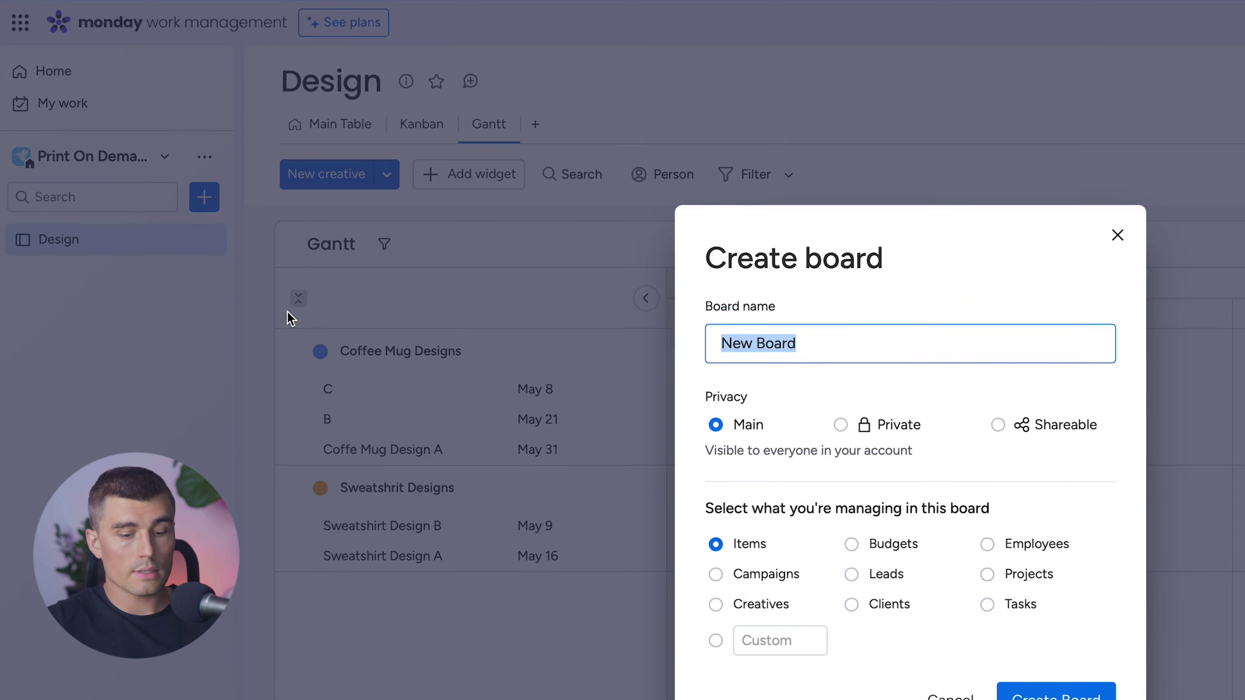
pyautogui.write('Order Management')
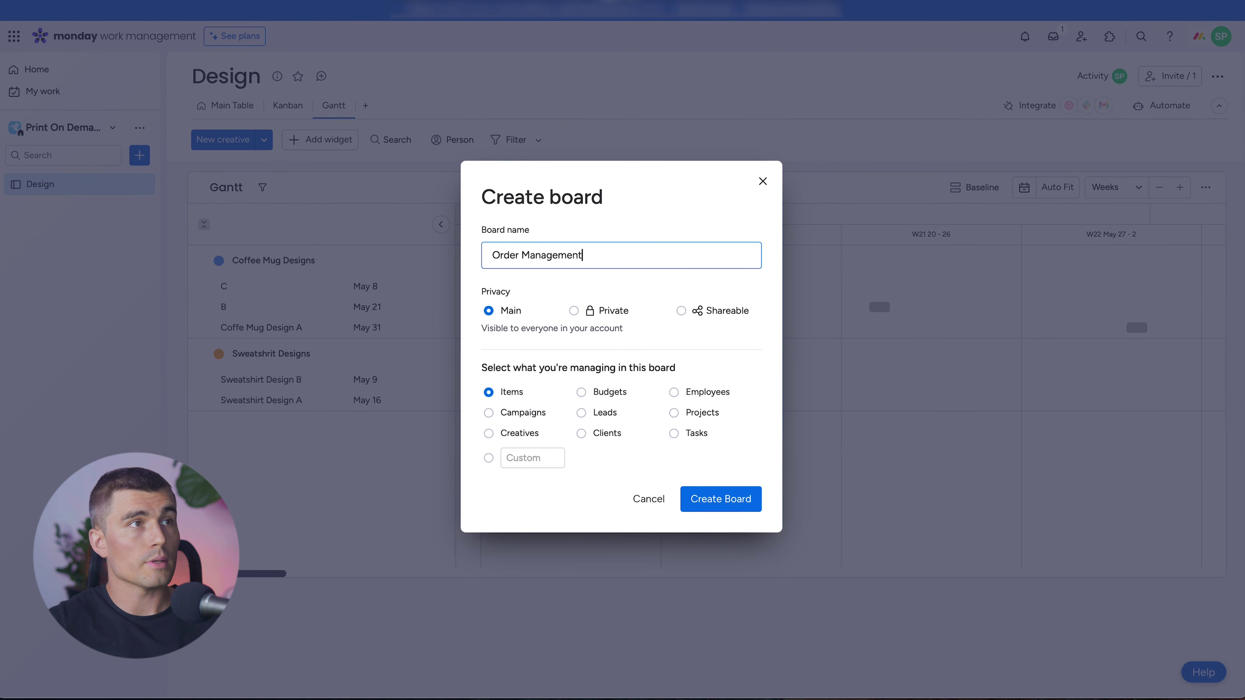
pyautogui.click(490, 460)
pyautogui.write('Order')
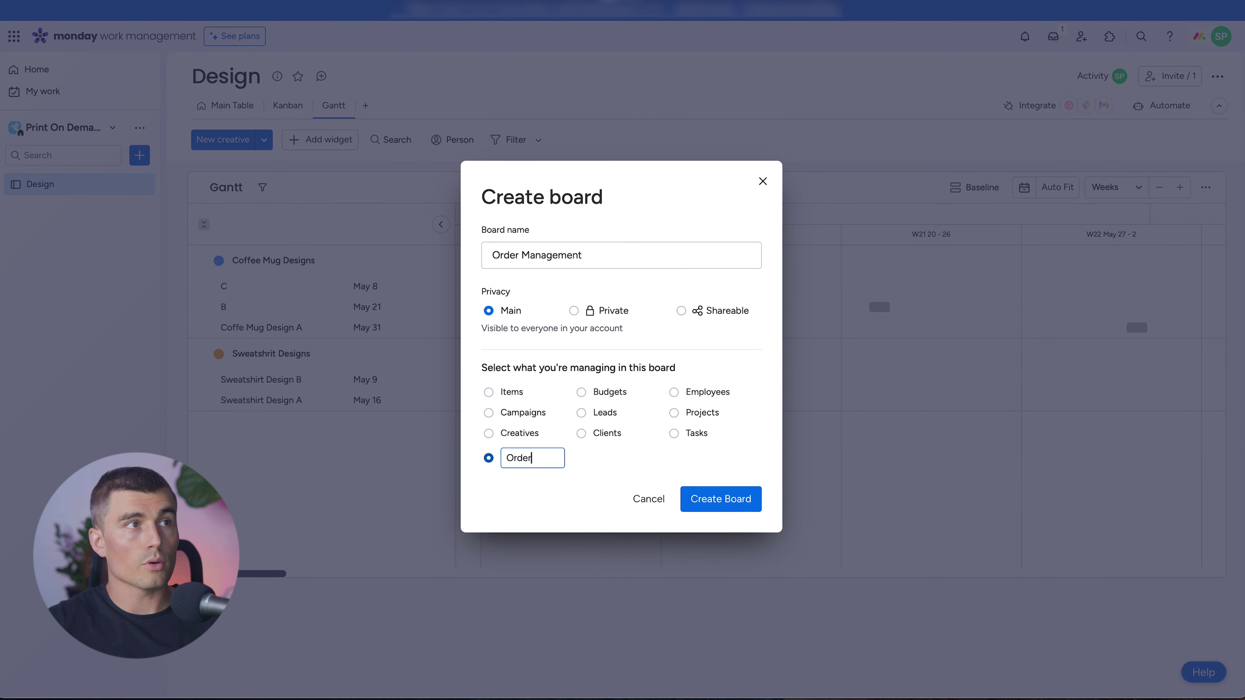
pyautogui.click(694, 508)
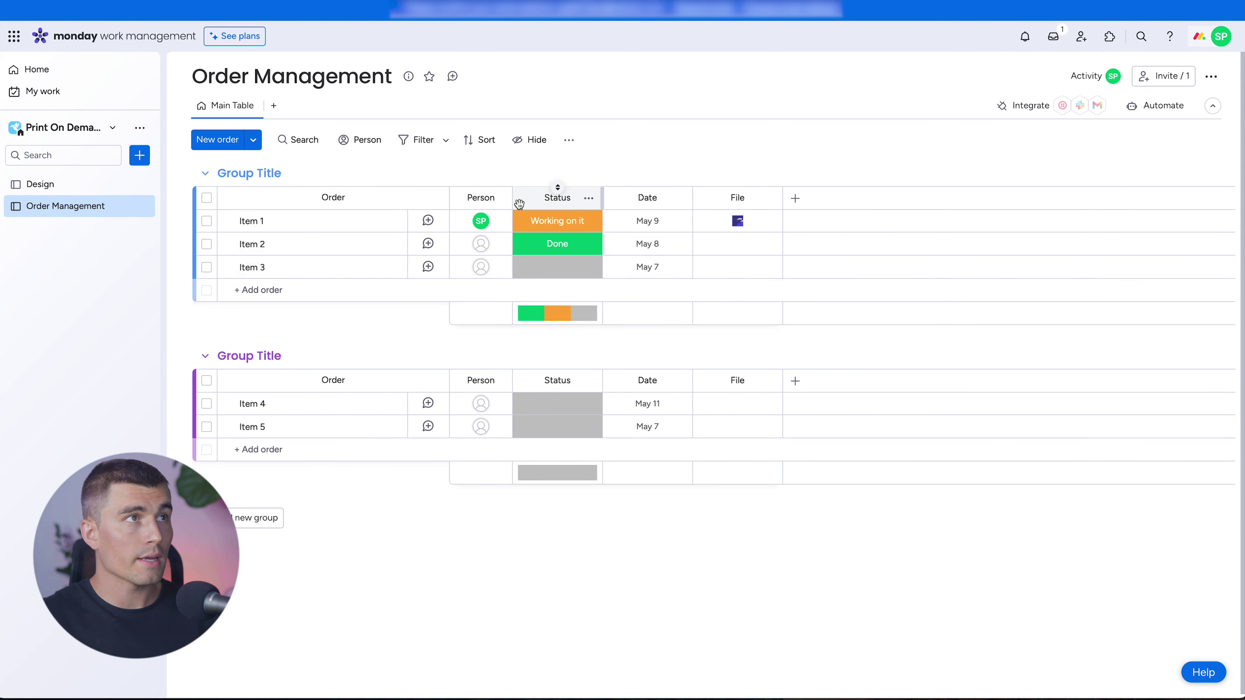
# - Delete the Person column and add a widened Item ID column
pyautogui.click(499, 198)
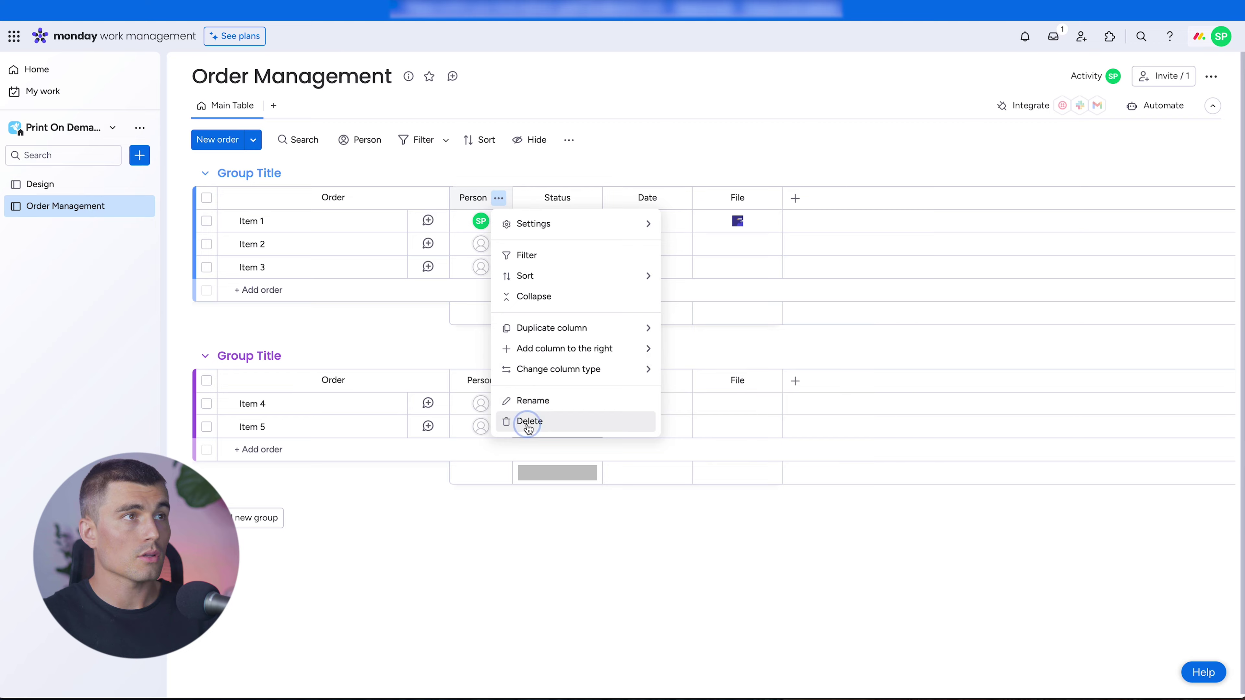
pyautogui.click(528, 421)
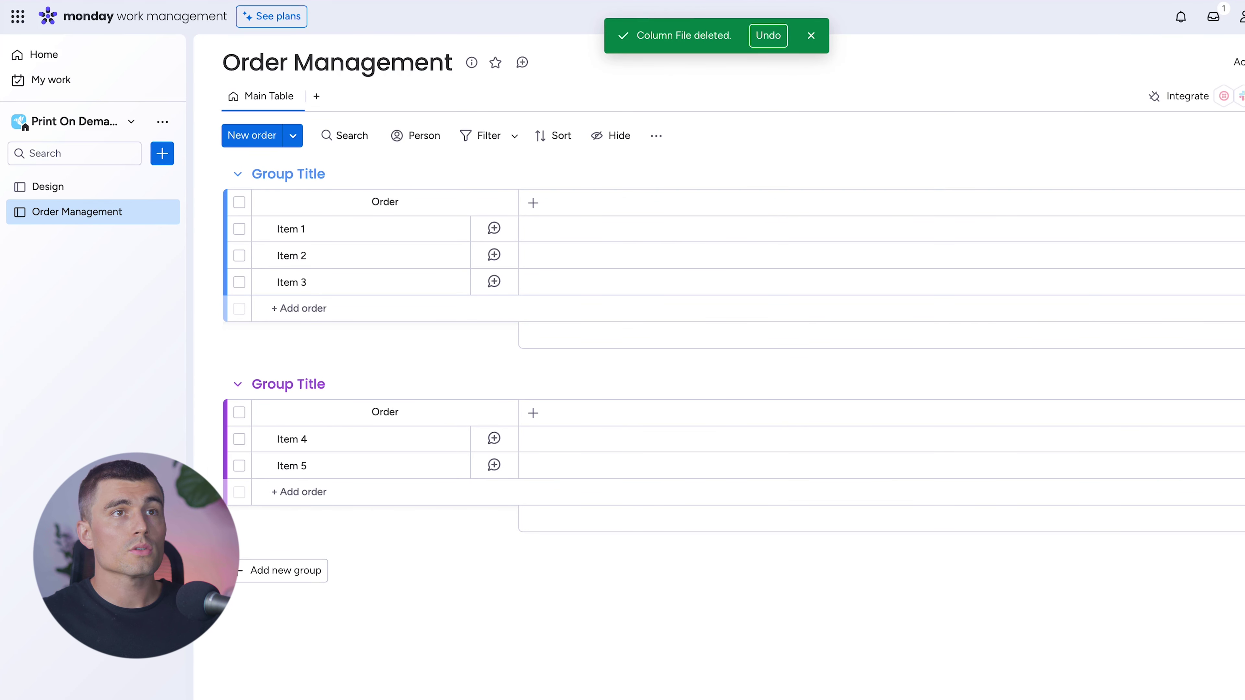
pyautogui.click(535, 204)
pyautogui.write('id')
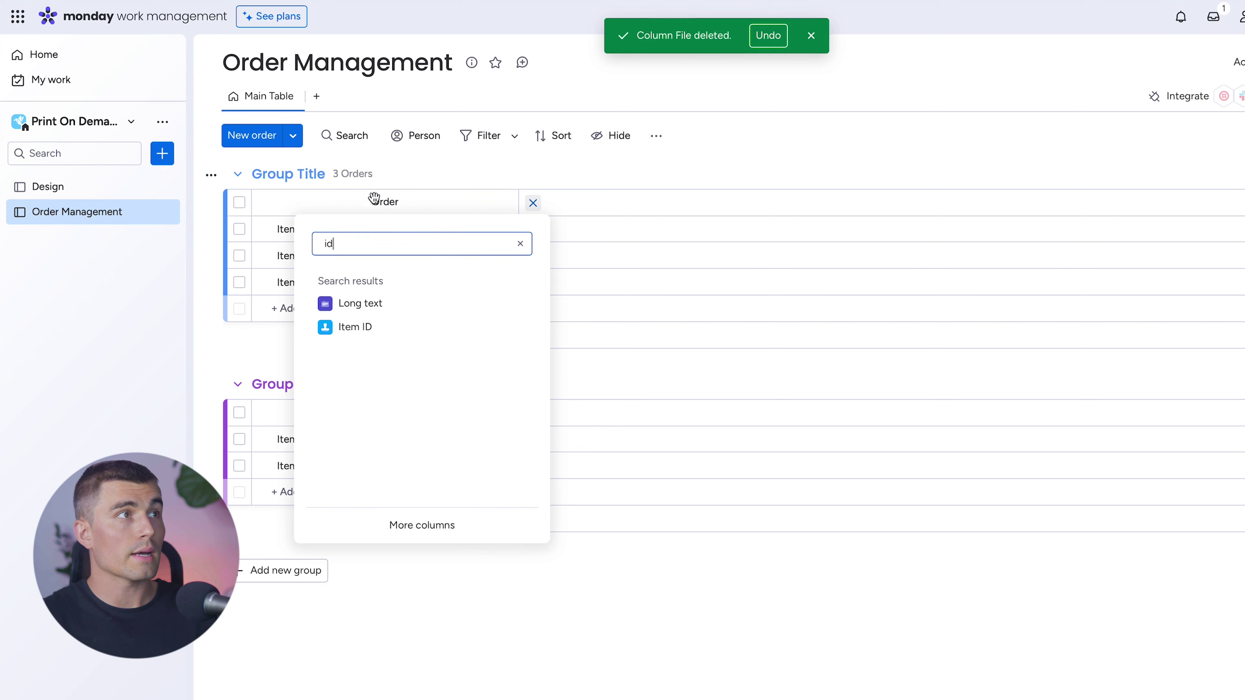
pyautogui.click(414, 326)
pyautogui.moveTo(573, 196); pyautogui.dragTo(626, 196)
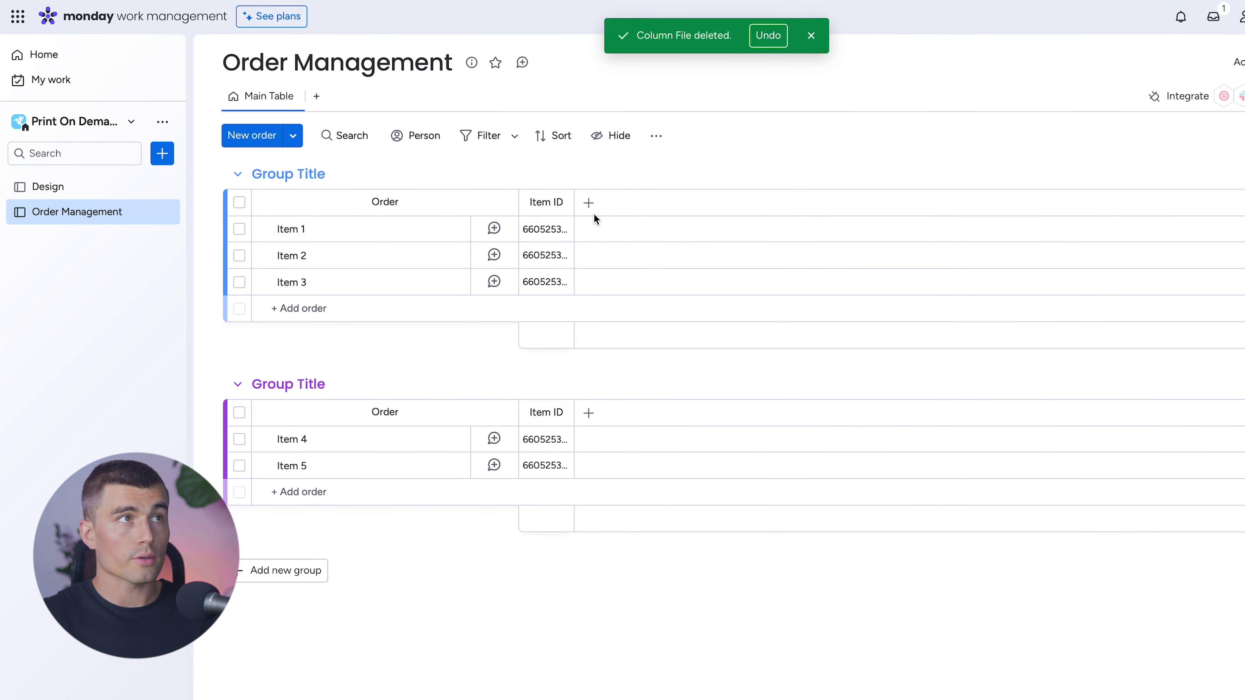
# - Add a Text column named Customer Name
pyautogui.click(588, 202)
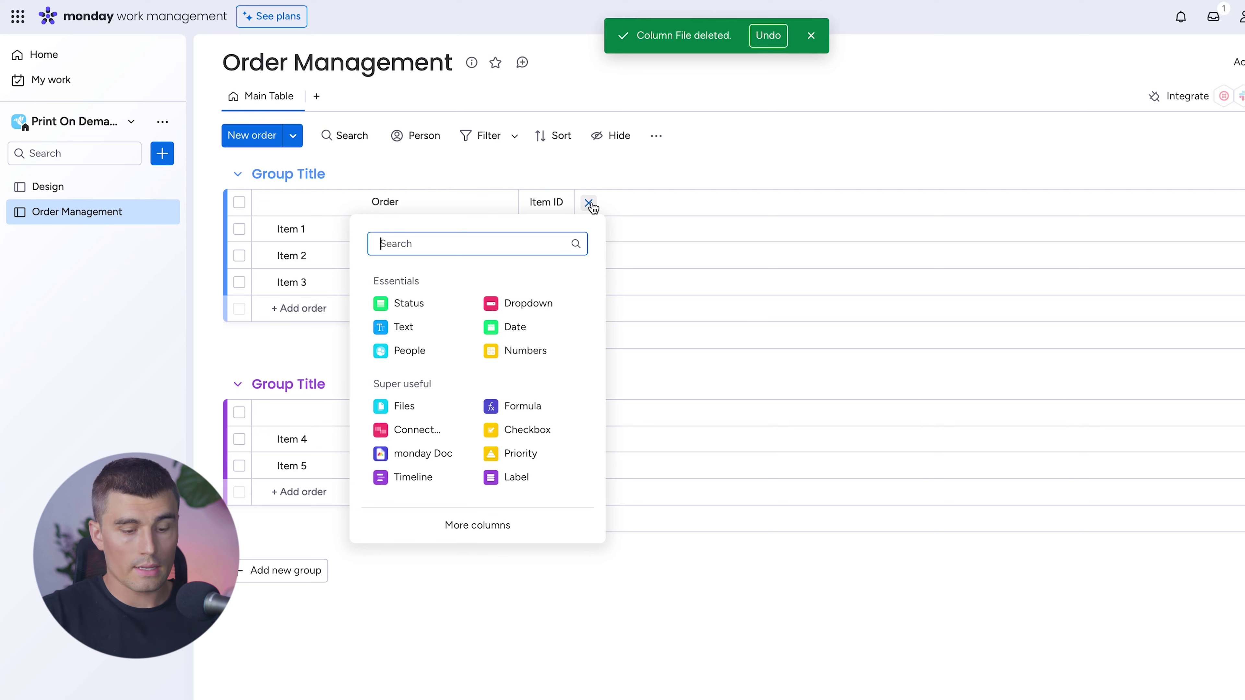
pyautogui.write('text')
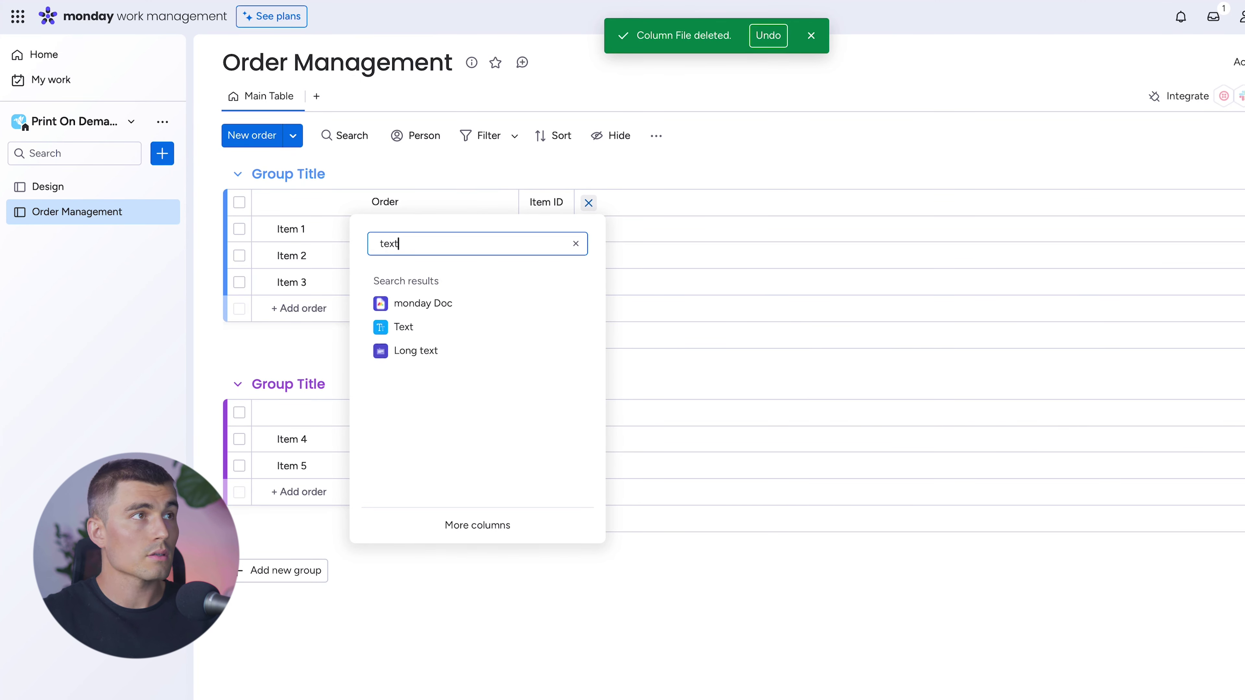
pyautogui.click(403, 326)
pyautogui.click(617, 202)
pyautogui.write('Cu')
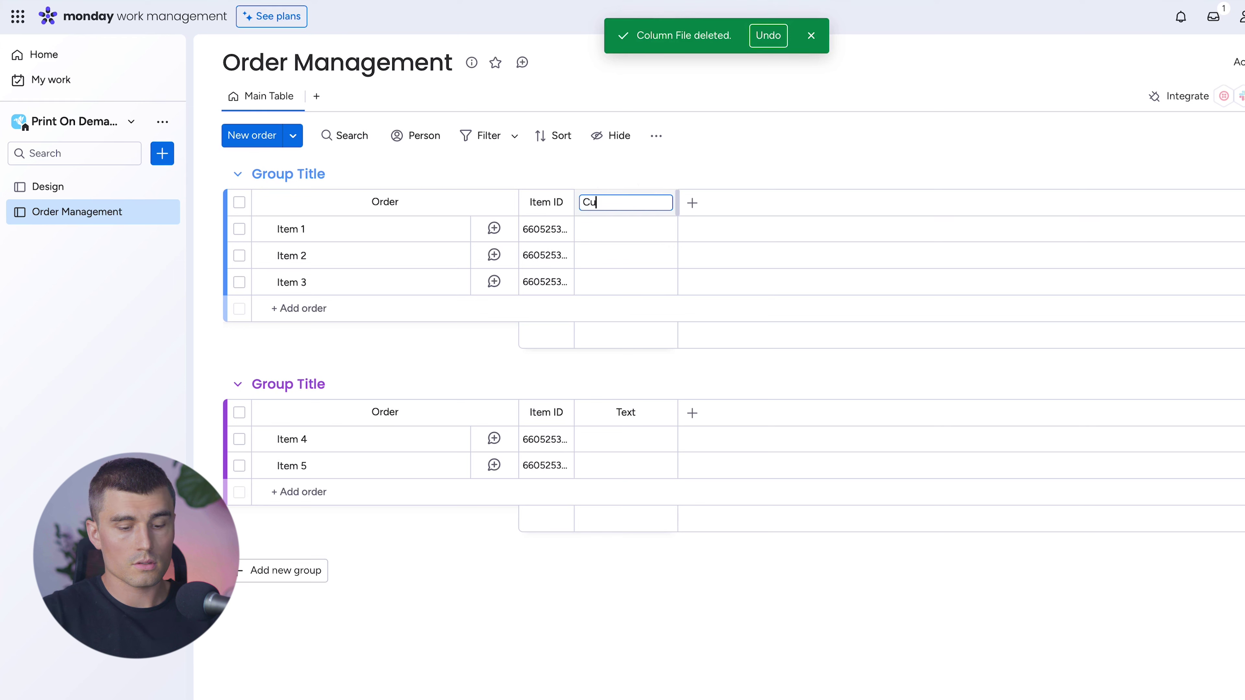
pyautogui.write('stomer Name')
pyautogui.press('Return')
# - Add a Dropdown column named Product Type
pyautogui.click(740, 203)
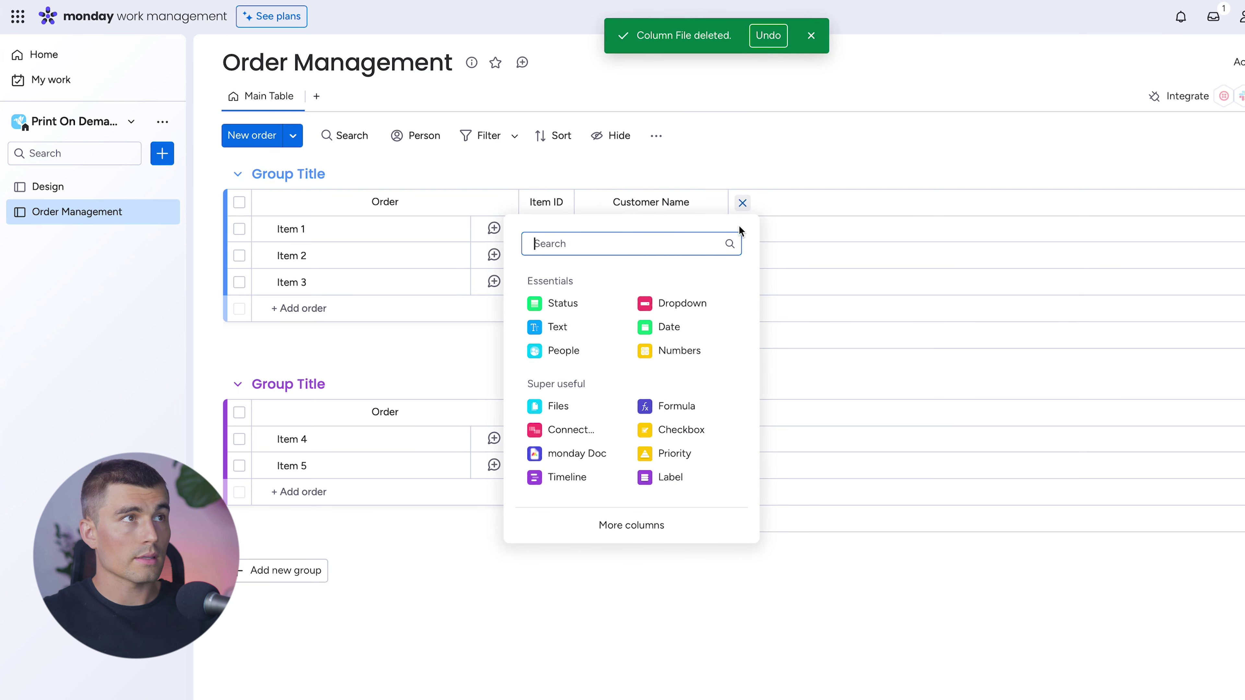
pyautogui.click(658, 304)
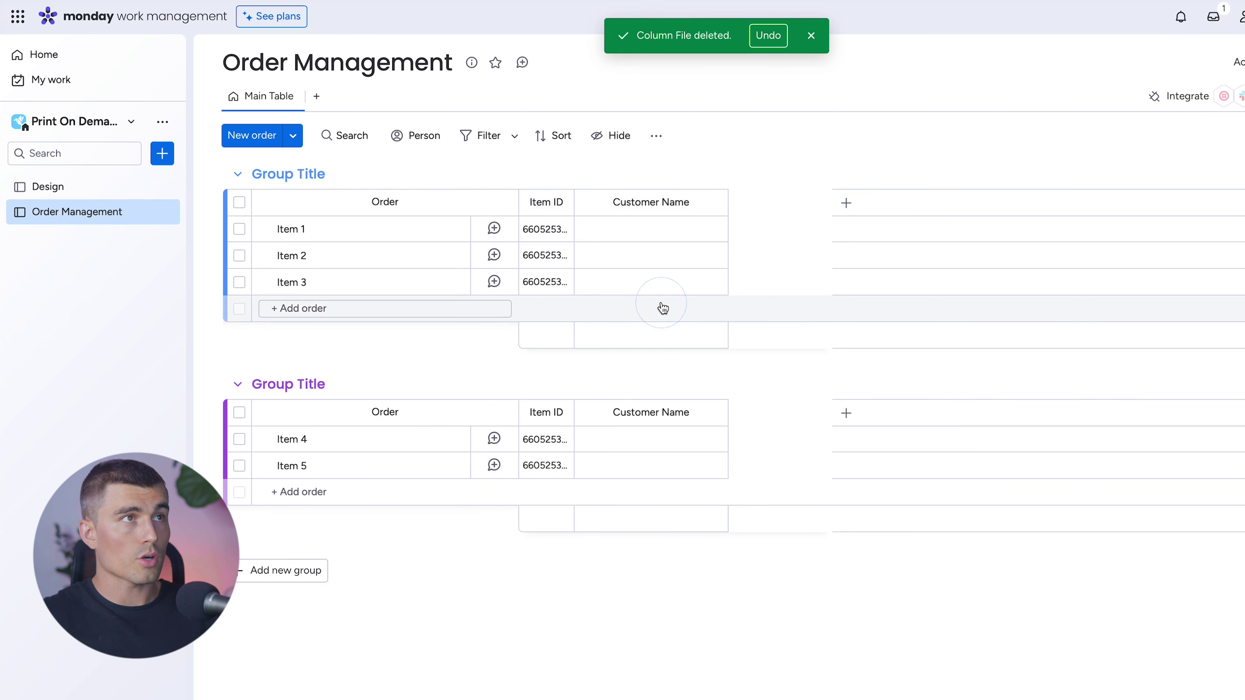
pyautogui.click(785, 207)
pyautogui.write('P')
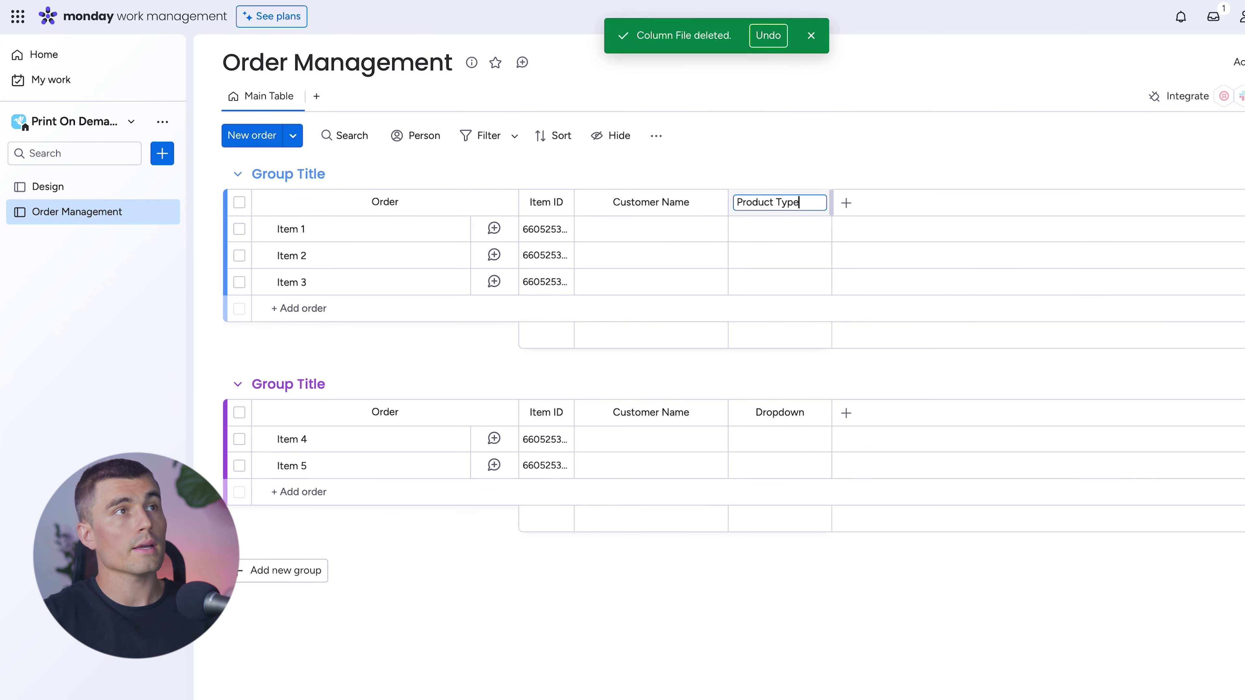
pyautogui.write('roduct Type')
pyautogui.press('Return')
pyautogui.click(785, 228)
# - Create a Coffe Mug label in Item 1's Product Type dropdown, type Sweats, and close the picker
pyautogui.click(782, 314)
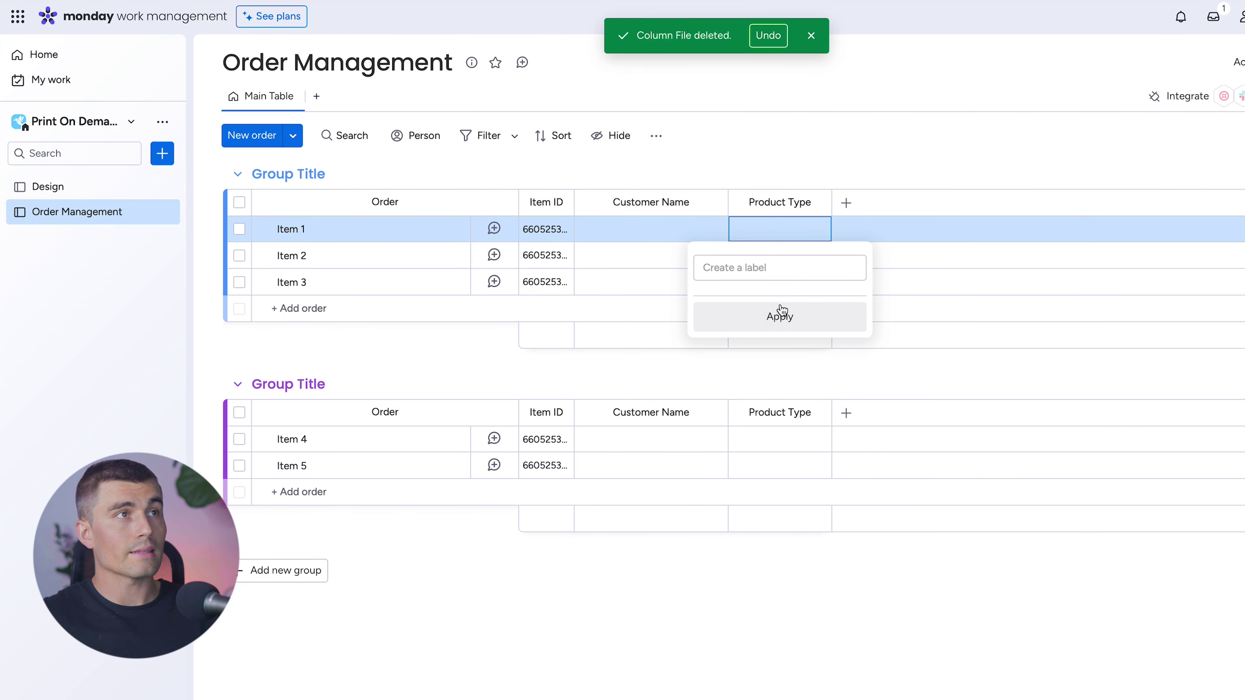
pyautogui.click(773, 268)
pyautogui.write('q')
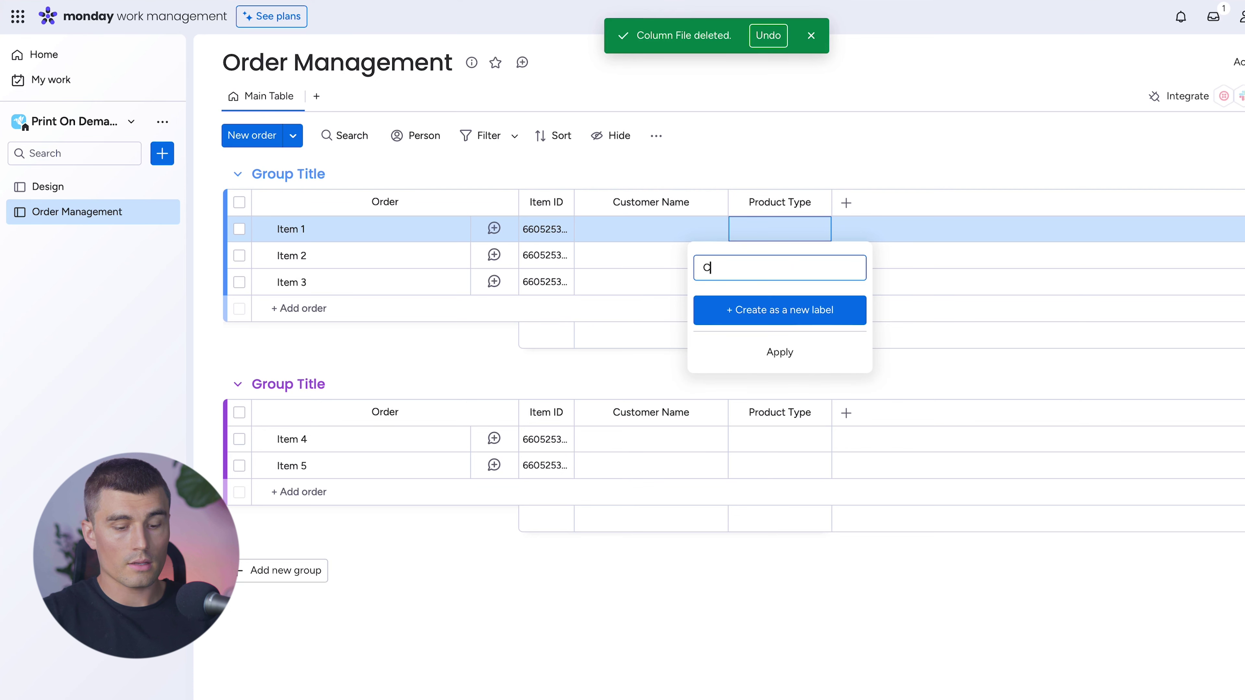
pyautogui.write('offe Mug')
pyautogui.press('Return')
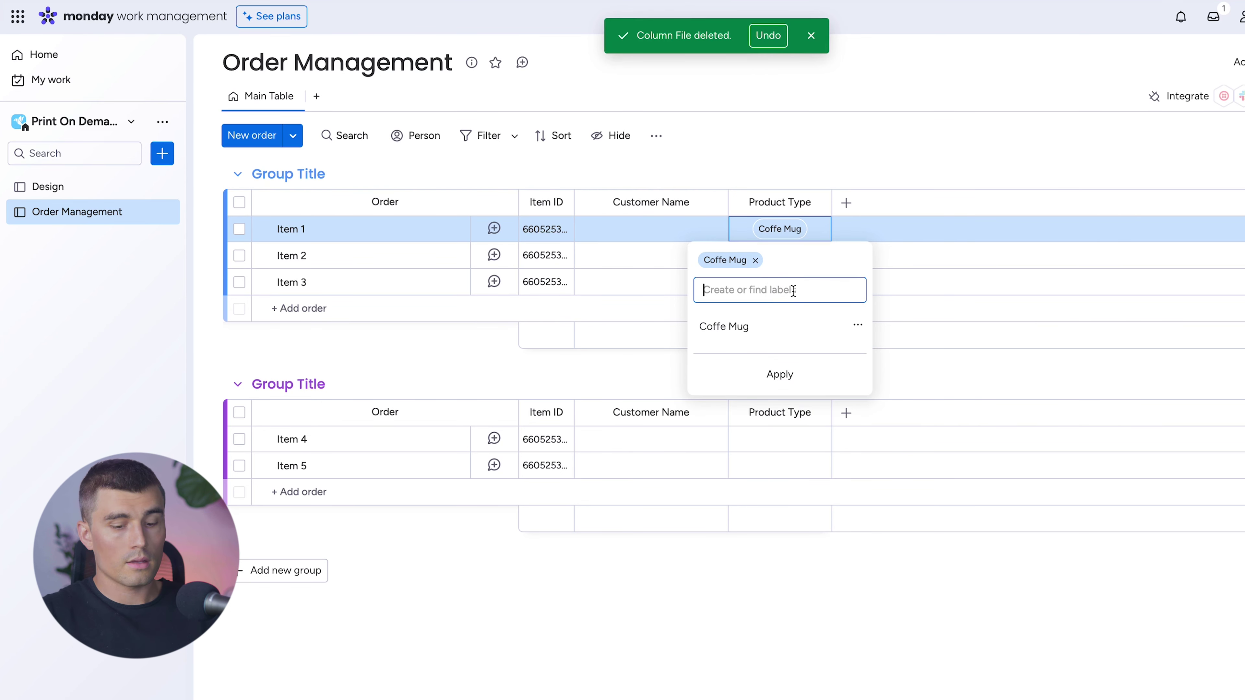
pyautogui.write('Sweatshirt')
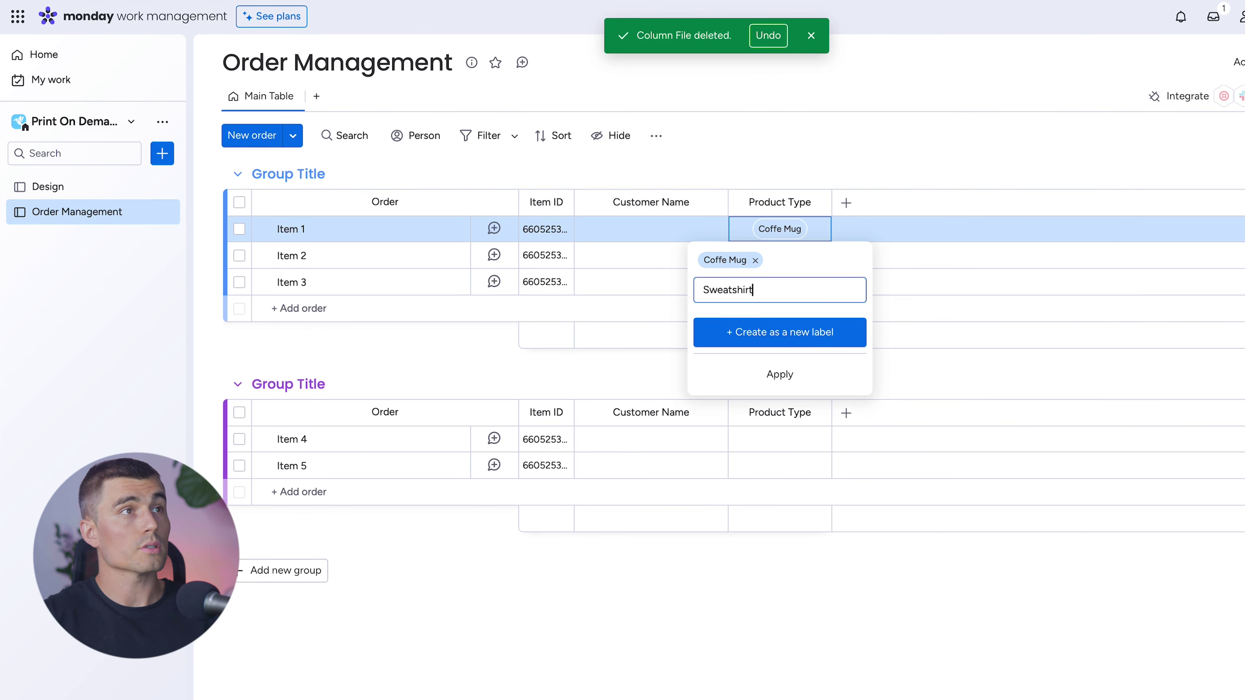
pyautogui.click(845, 190)
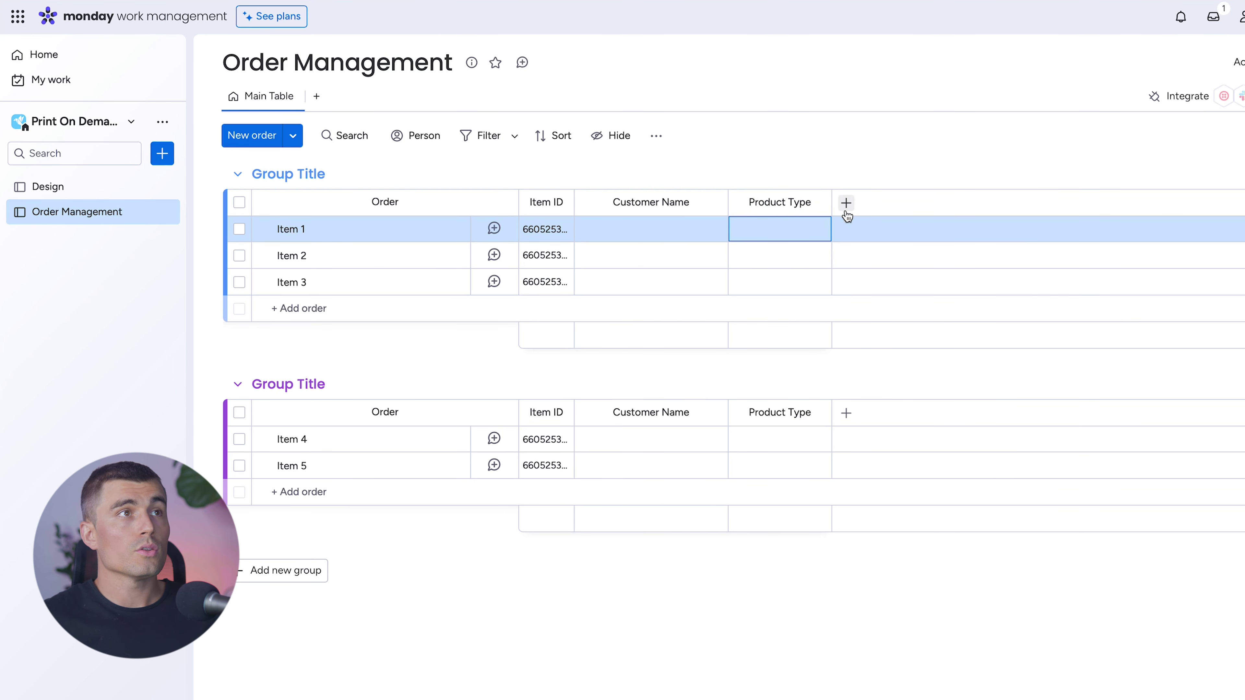
# - Add a Mirror column with a new connection to the Design board
pyautogui.click(846, 203)
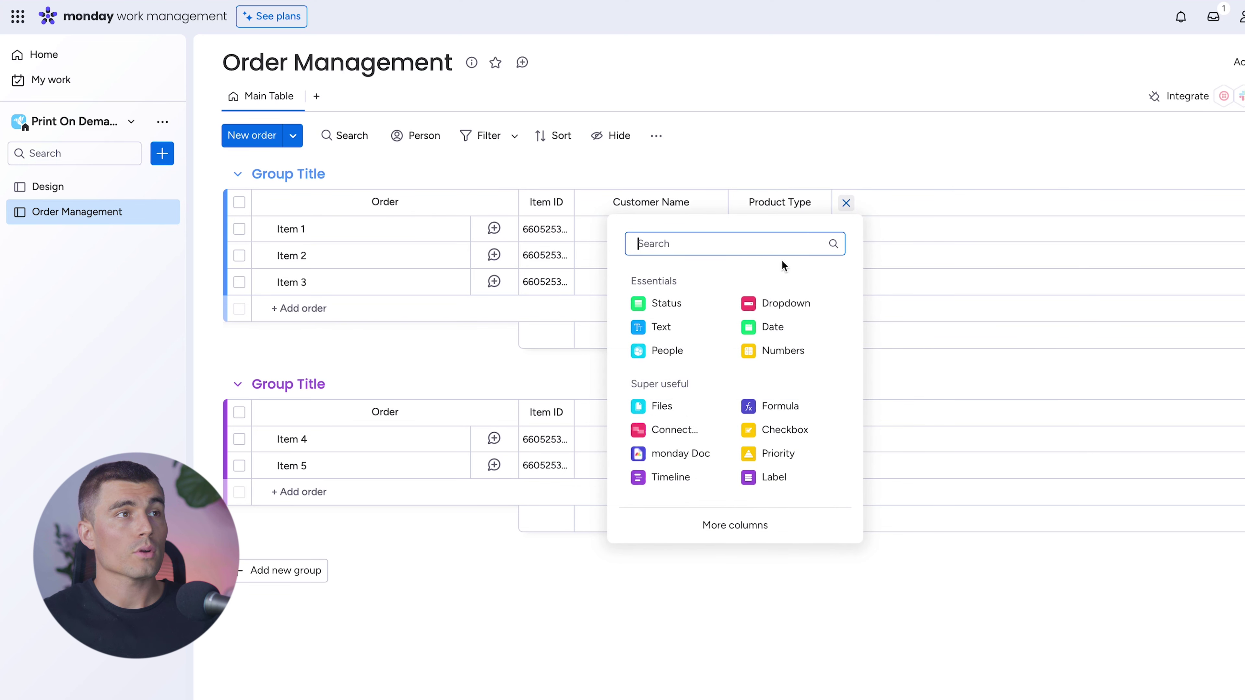
pyautogui.write('mirr')
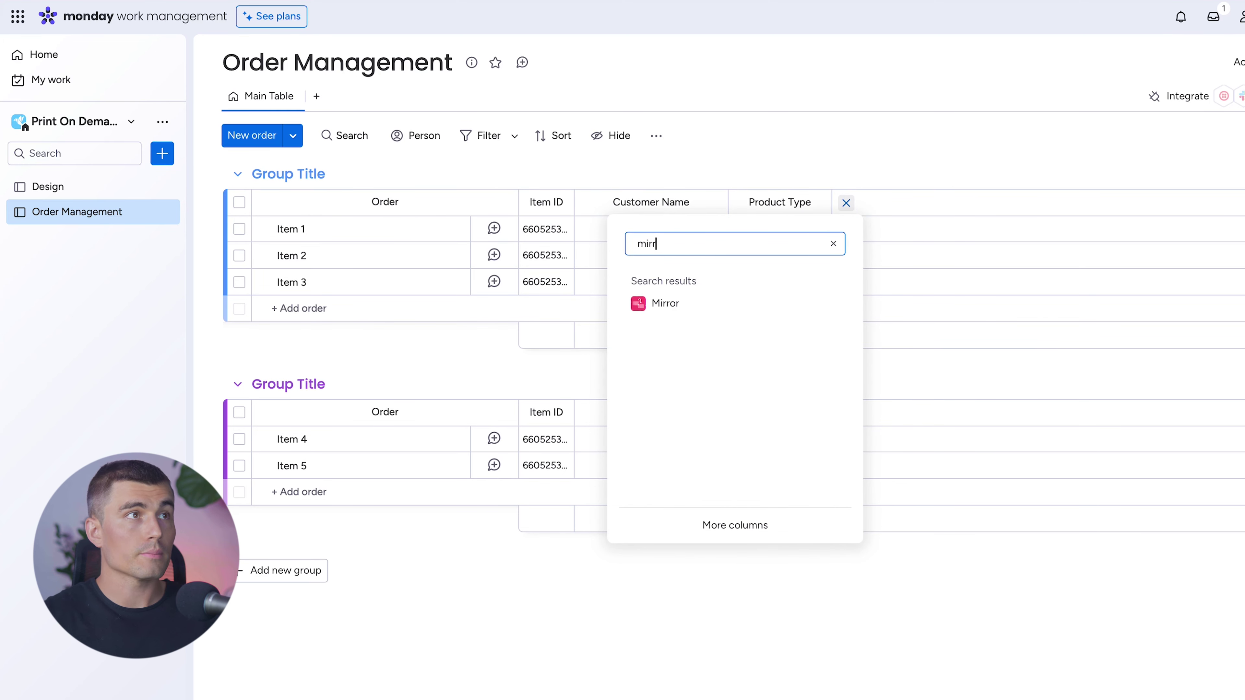
pyautogui.press('Return')
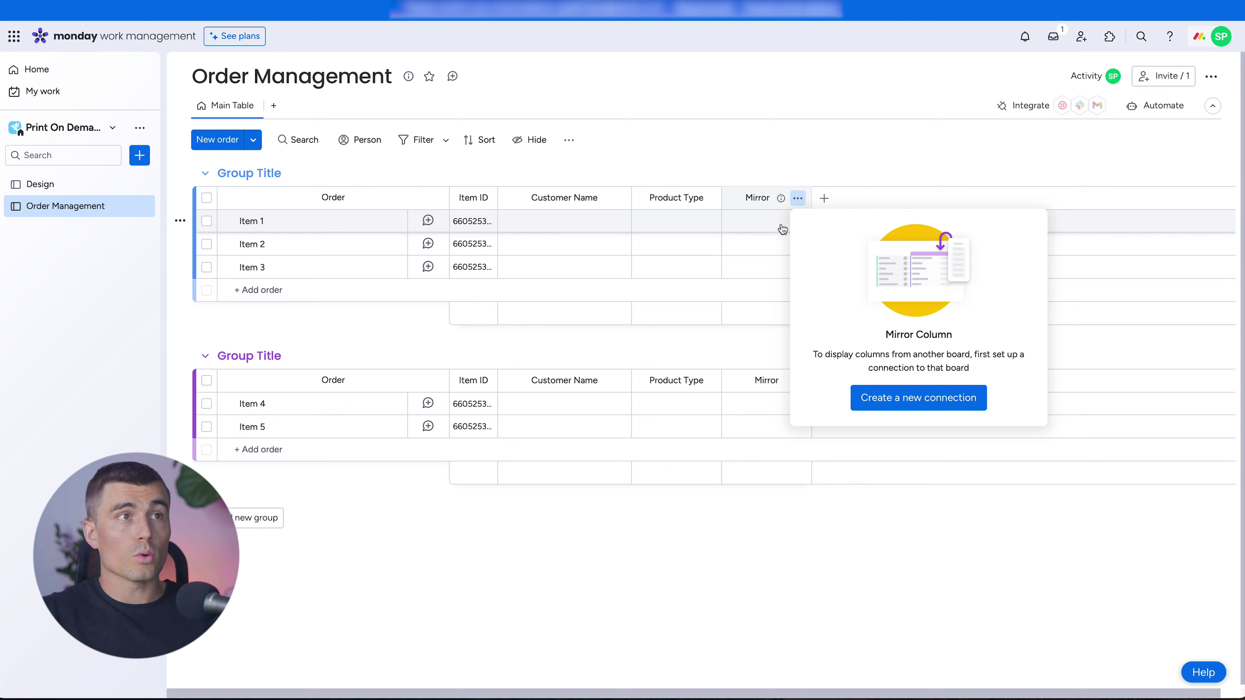
pyautogui.click(901, 401)
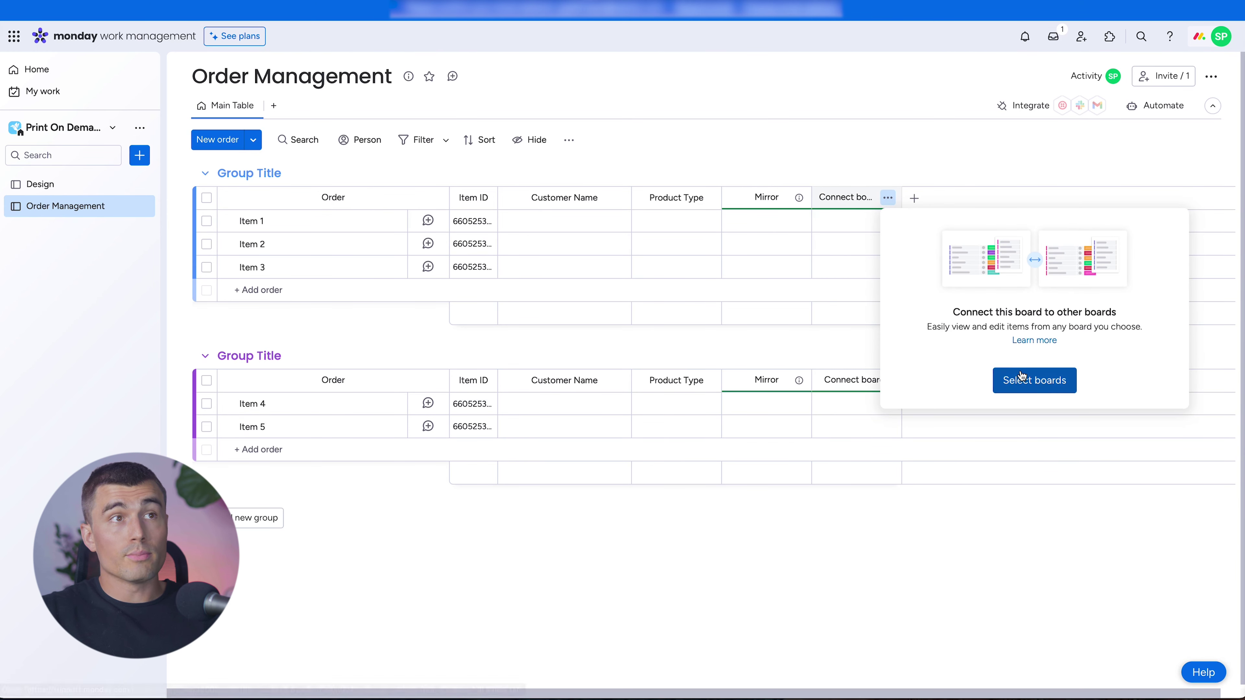
pyautogui.click(1032, 380)
pyautogui.click(907, 335)
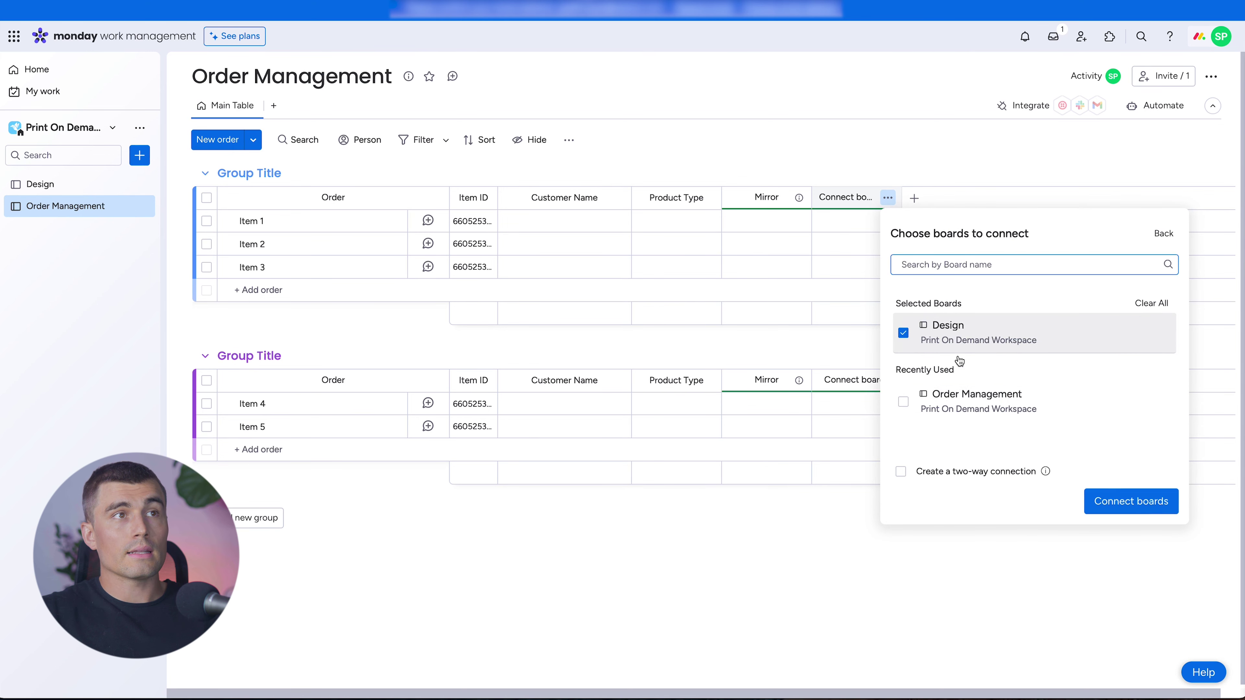
pyautogui.click(1126, 514)
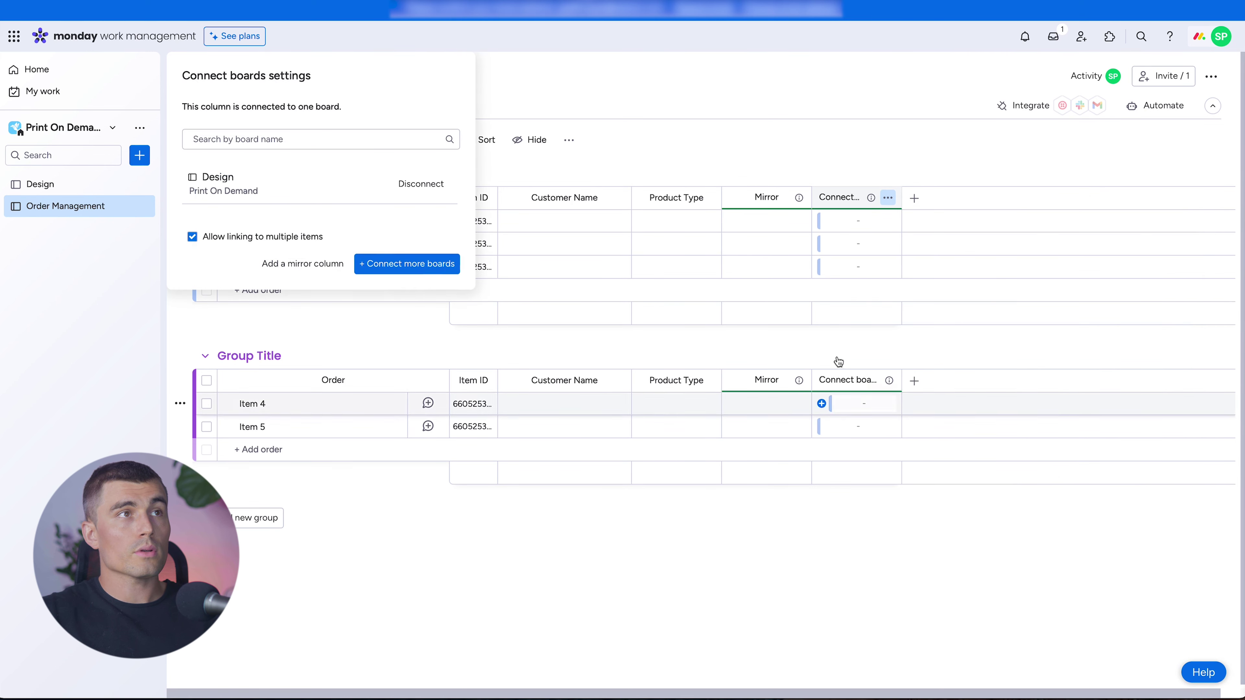
# - Set the Mirror column to show the Design board's Item ID
pyautogui.click(761, 225)
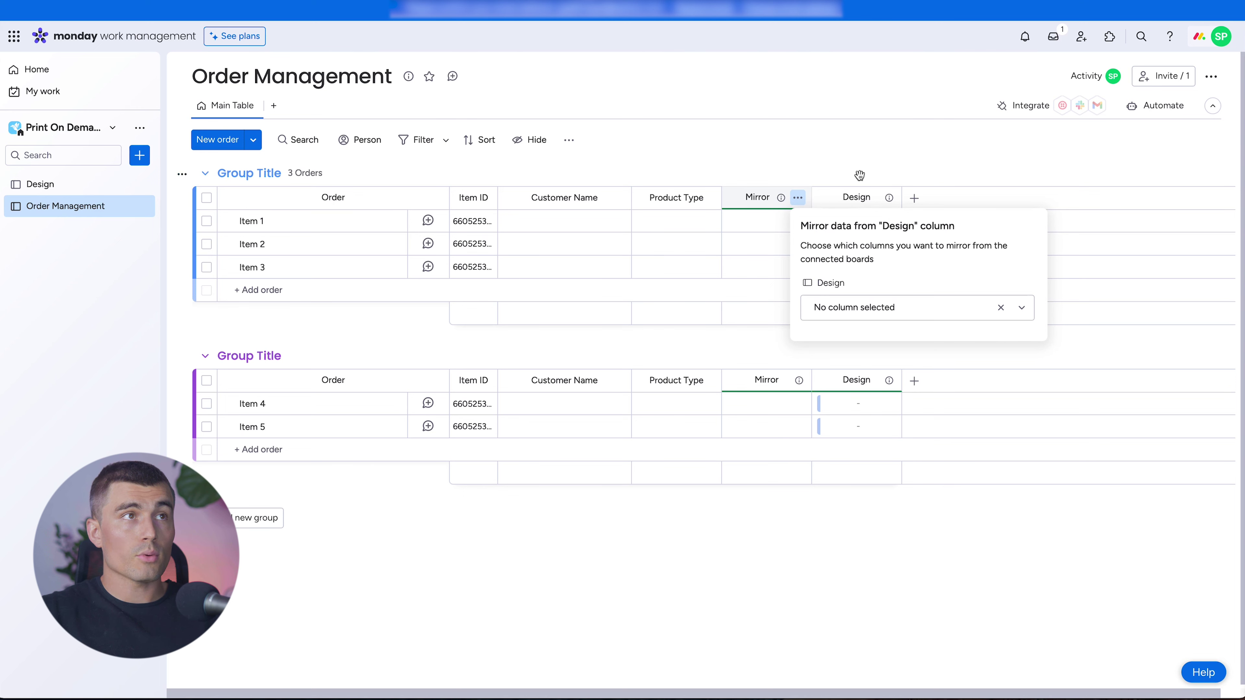
pyautogui.click(932, 304)
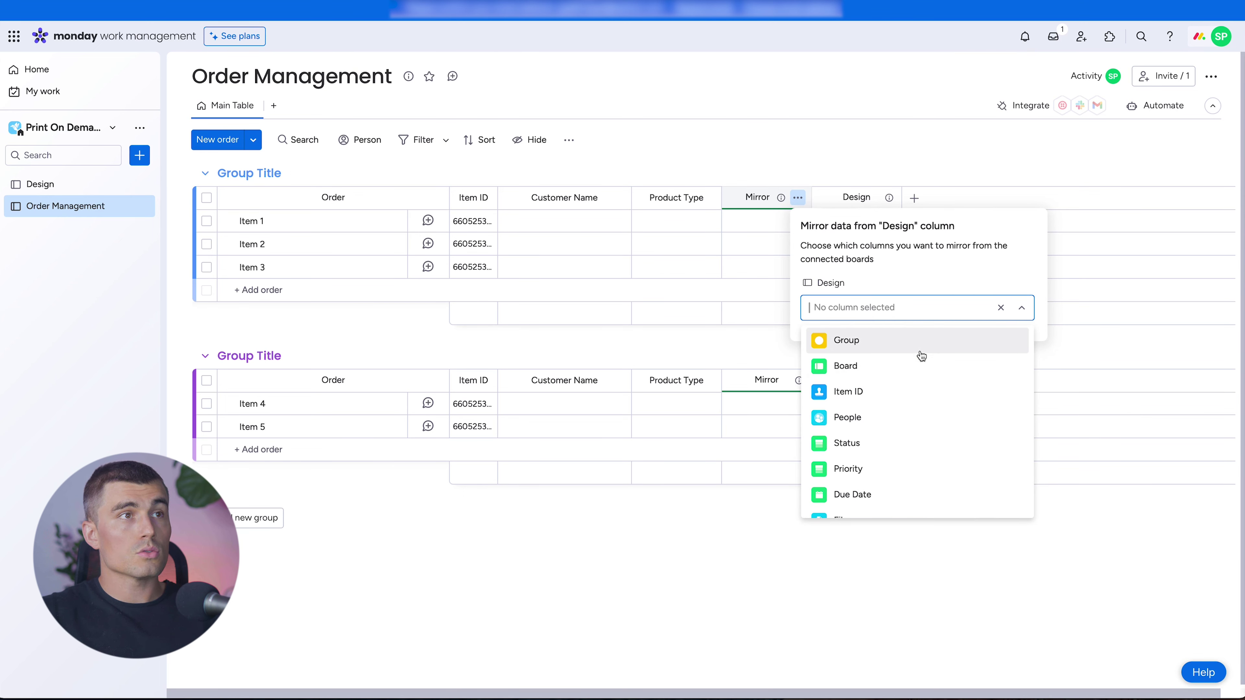
pyautogui.click(885, 393)
pyautogui.click(1003, 540)
# - Rename the Design board's Item ID column to Design ID
pyautogui.click(79, 185)
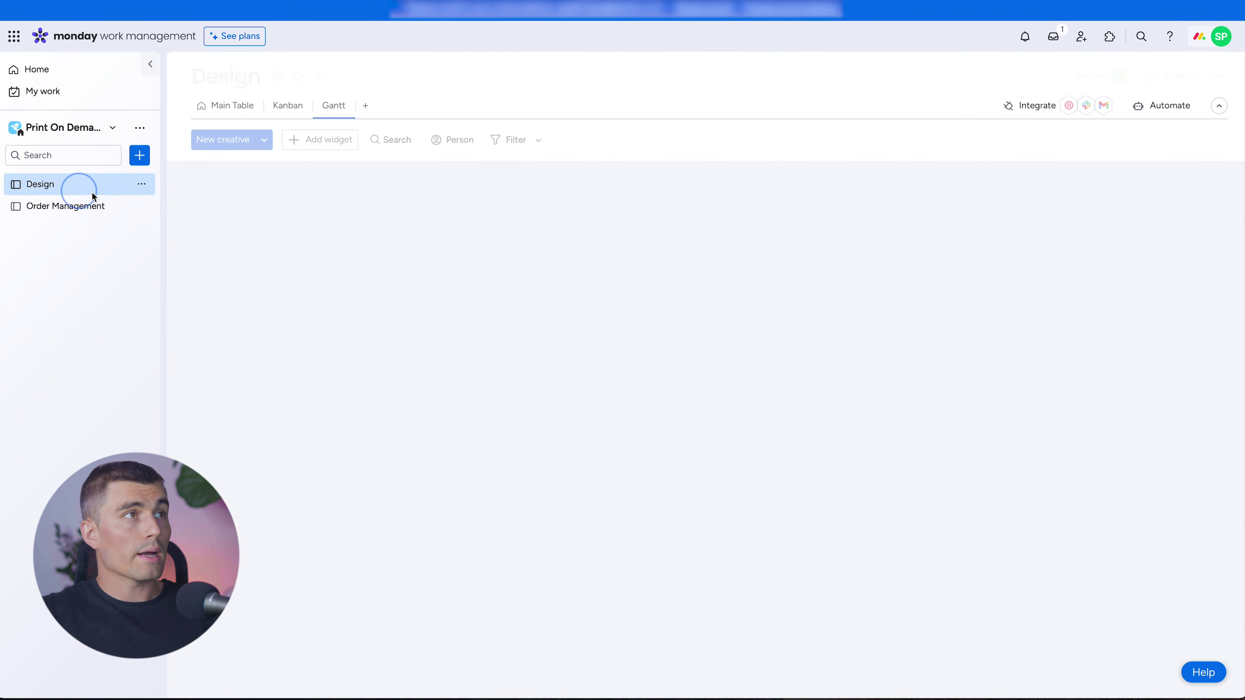
pyautogui.click(231, 105)
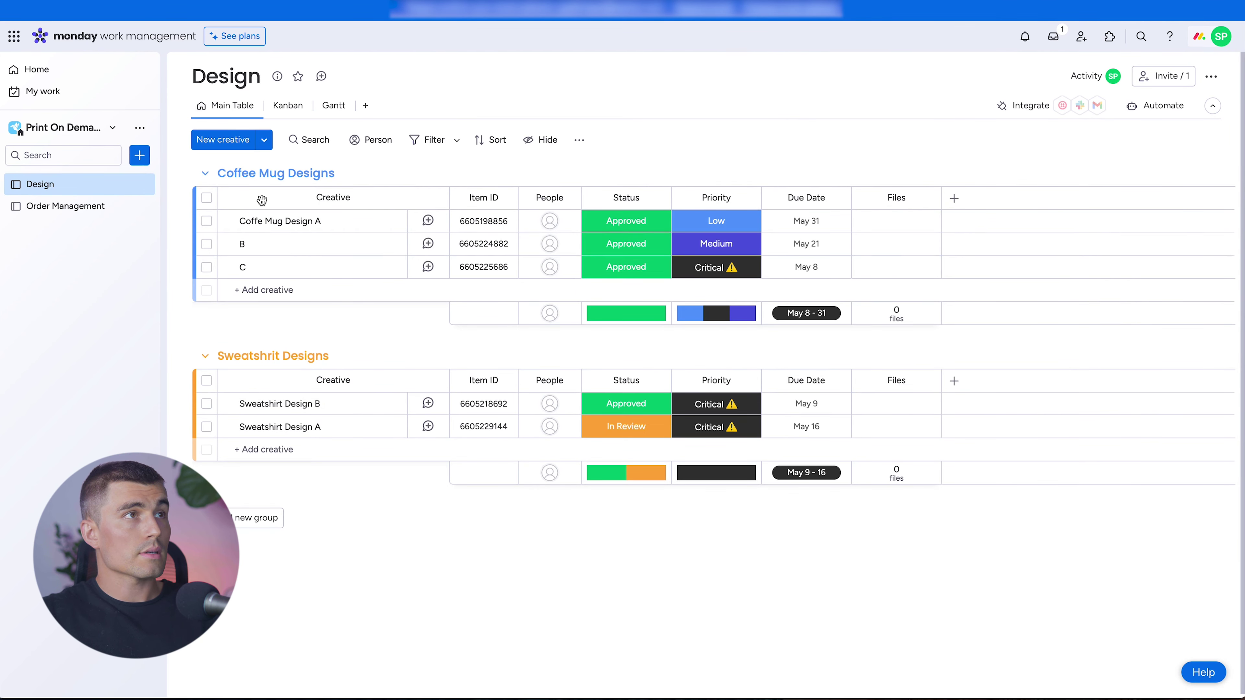
pyautogui.click(473, 198)
pyautogui.doubleClick(465, 197)
pyautogui.write('Design')
pyautogui.press('Return')
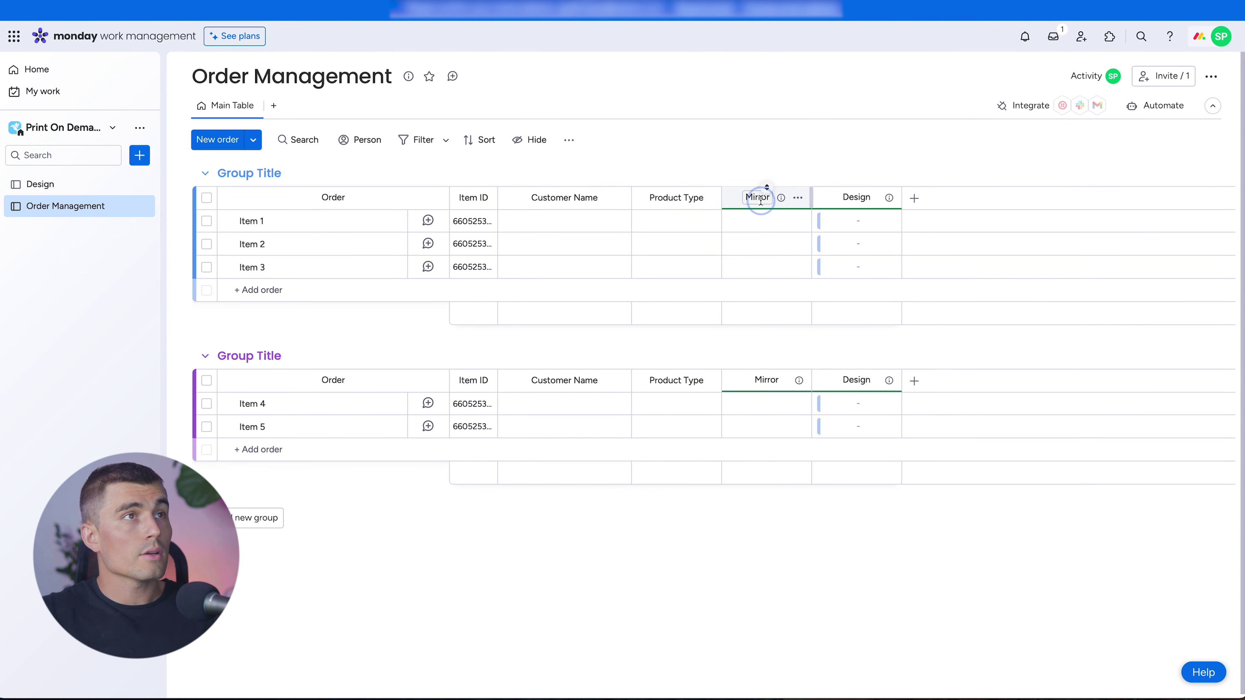
# - In Order Management, rename Mirror to Design ID and Design to Design Board, then collapse Design Board
pyautogui.click(761, 199)
pyautogui.write('Design ID')
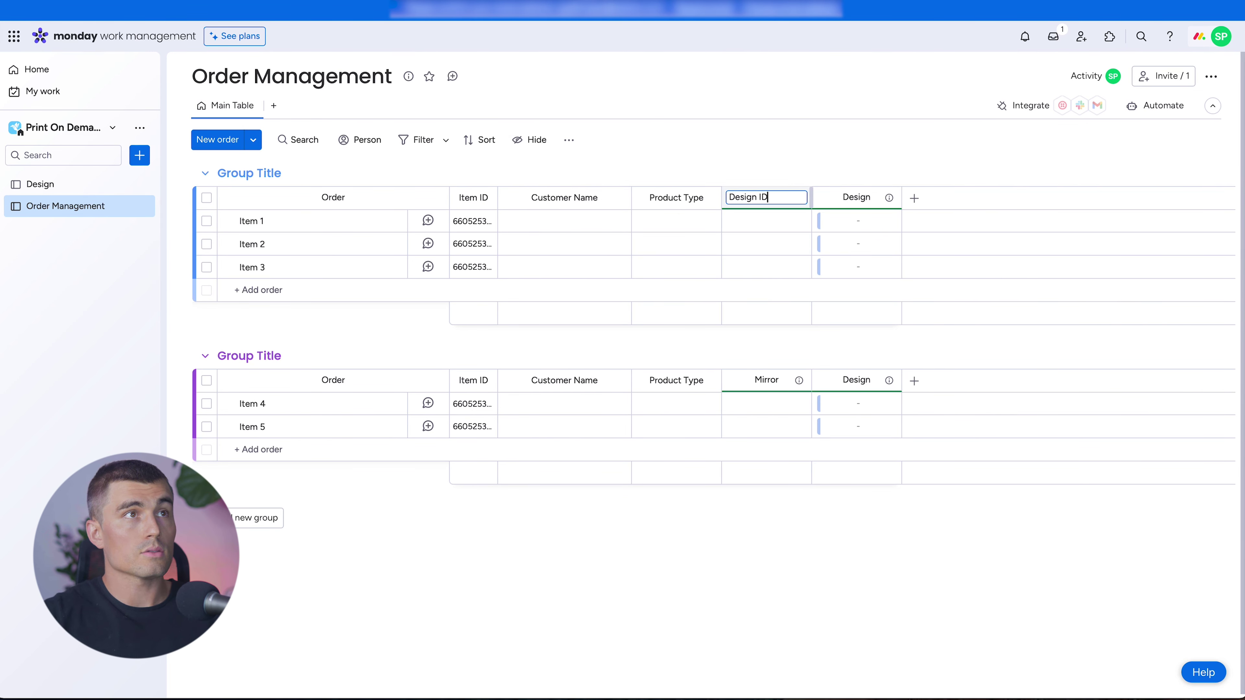
pyautogui.press('Return')
pyautogui.click(859, 197)
pyautogui.write('Board')
pyautogui.press('Return')
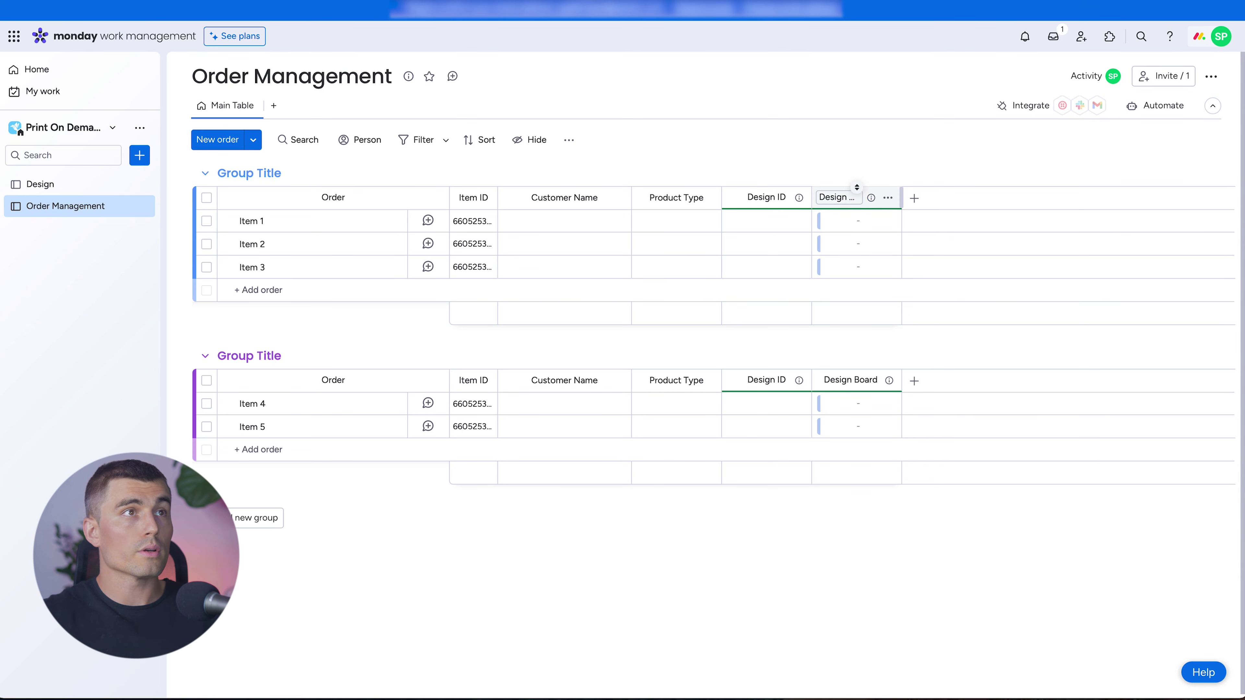
pyautogui.click(888, 198)
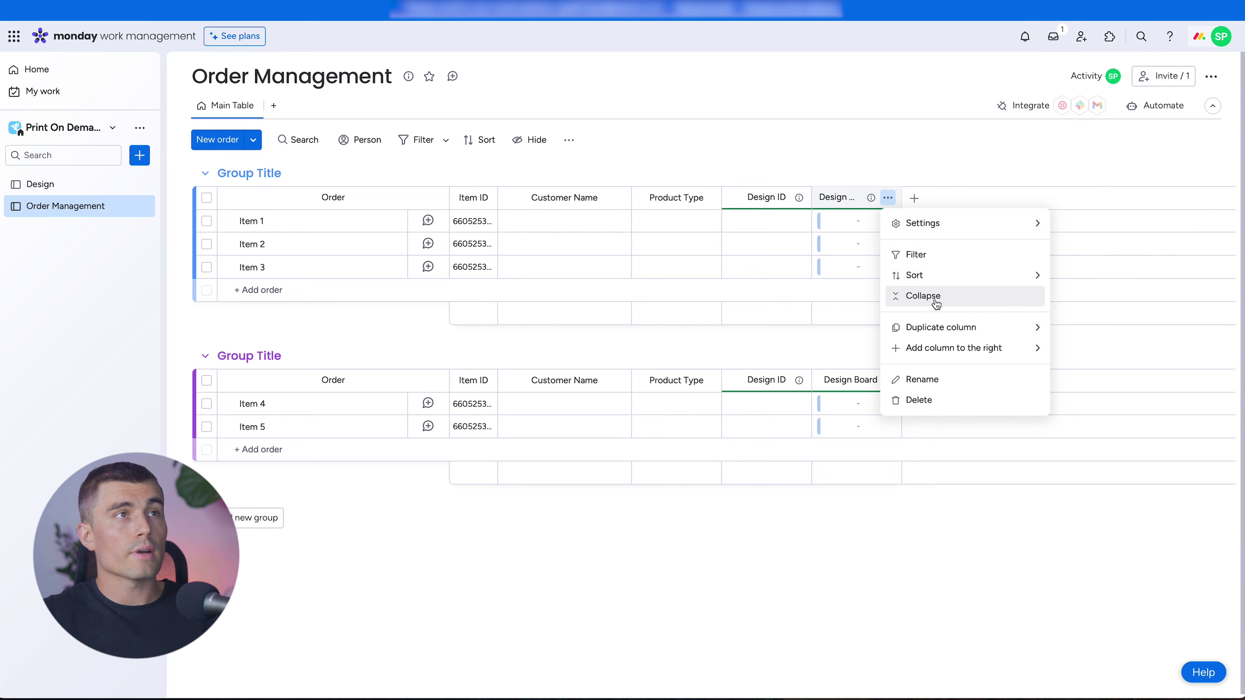
pyautogui.click(924, 296)
# - Add a Numbers column named Quantity
pyautogui.click(834, 198)
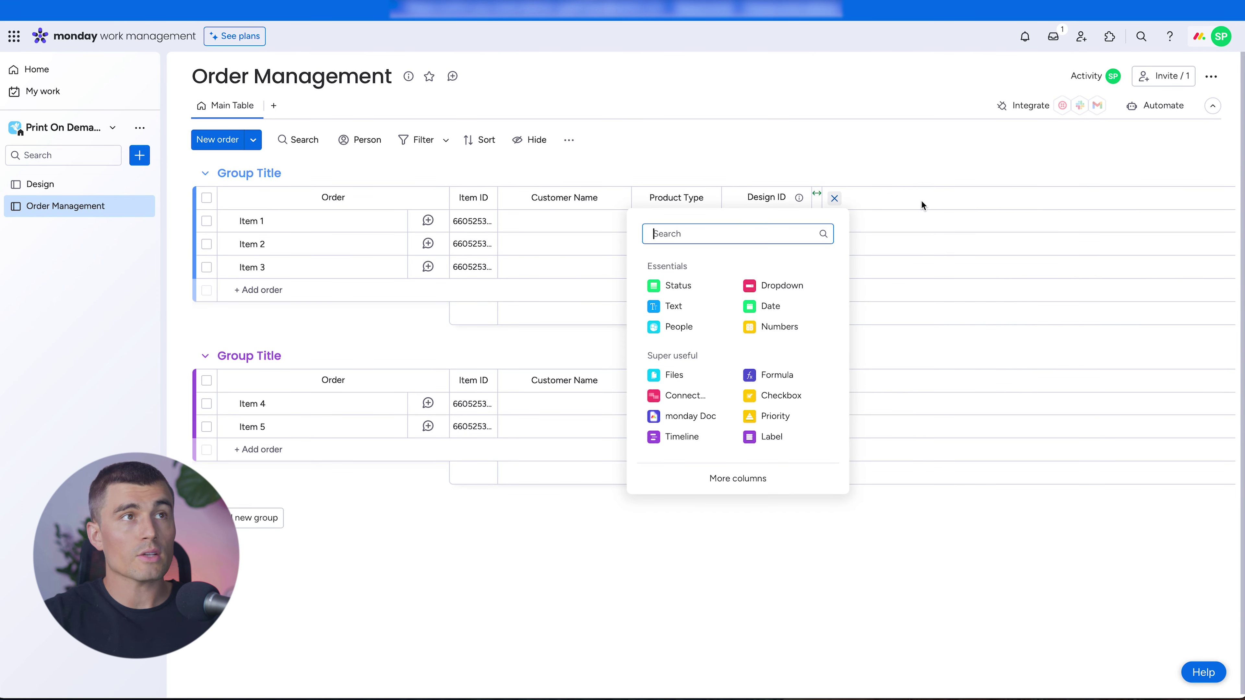
pyautogui.write('Num')
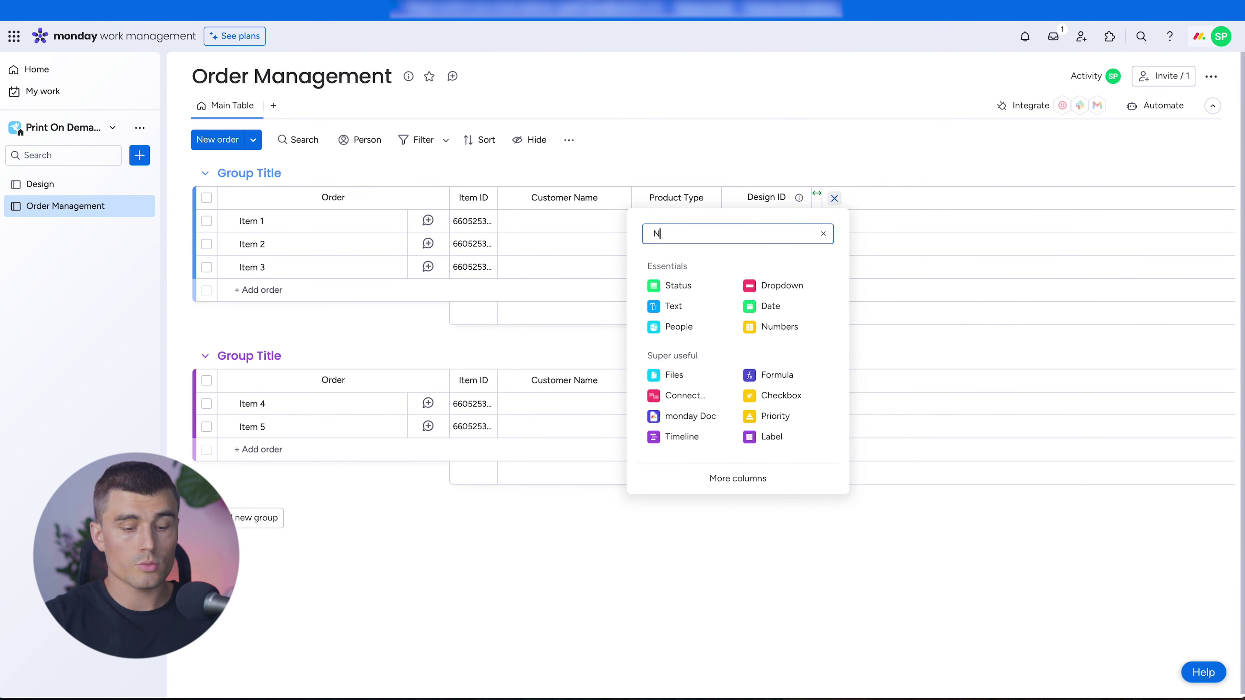
pyautogui.click(683, 285)
pyautogui.click(877, 201)
pyautogui.write('Quantity')
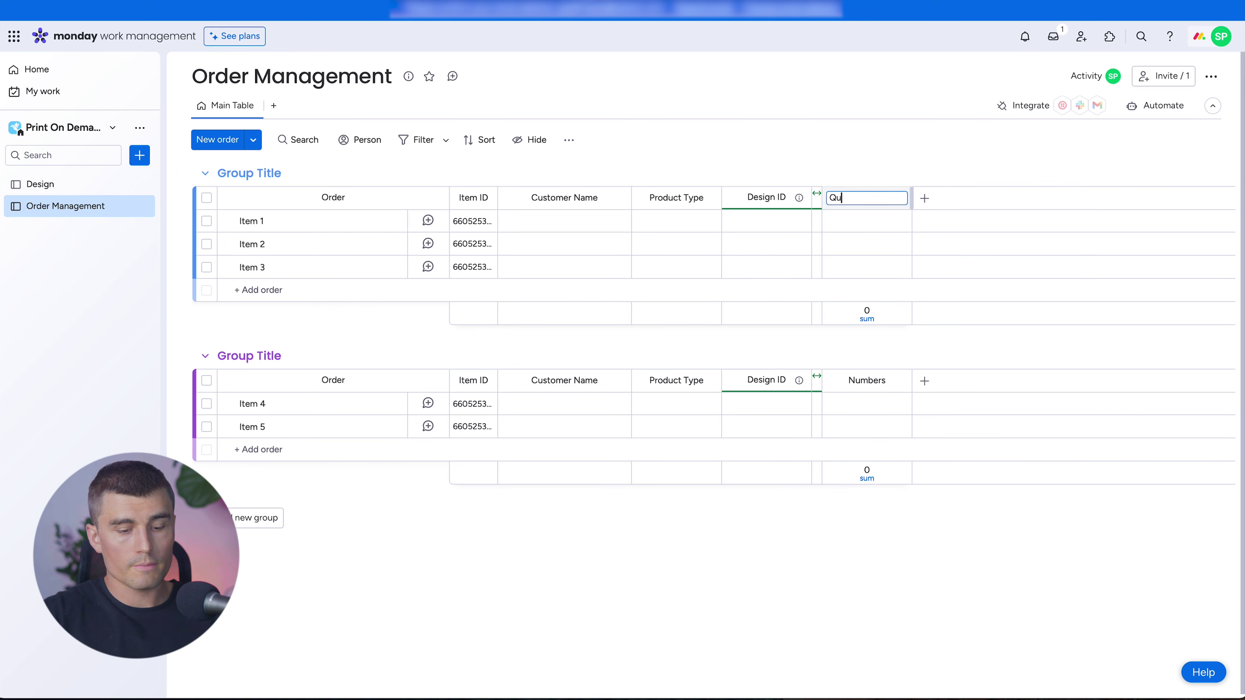
# - Add a Status column with labels Shipped, Printing and Received, marking Item 1 Shipped
pyautogui.click(925, 199)
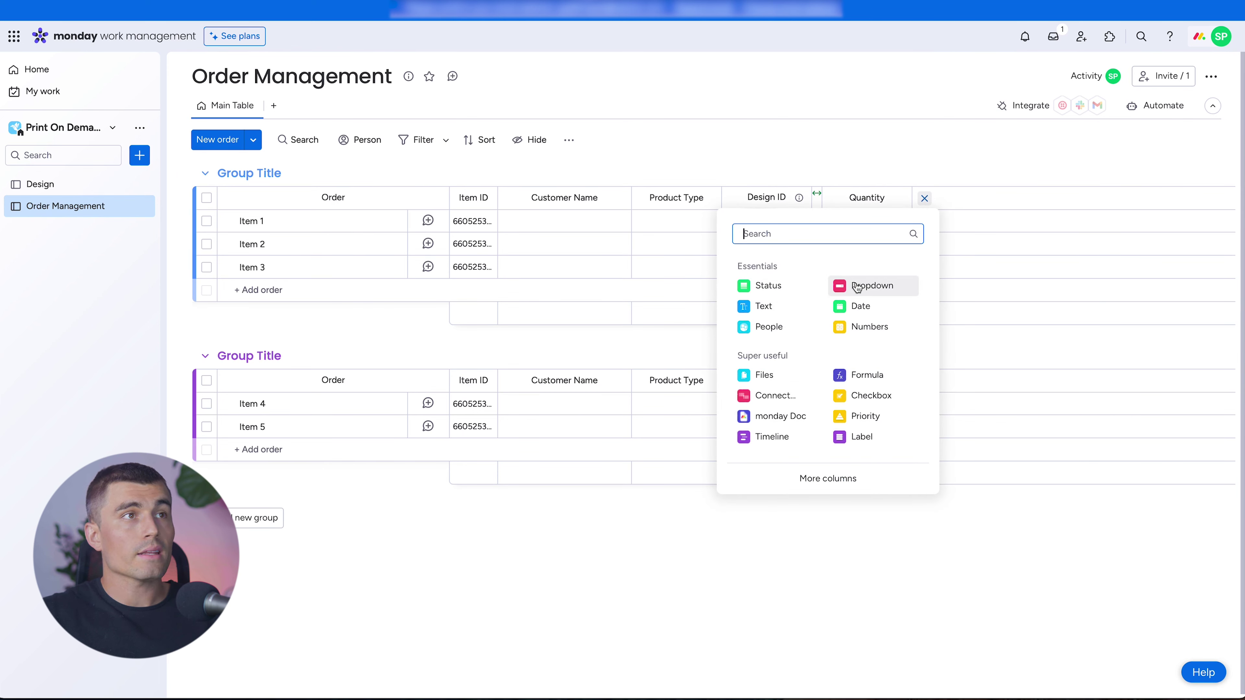
pyautogui.click(785, 284)
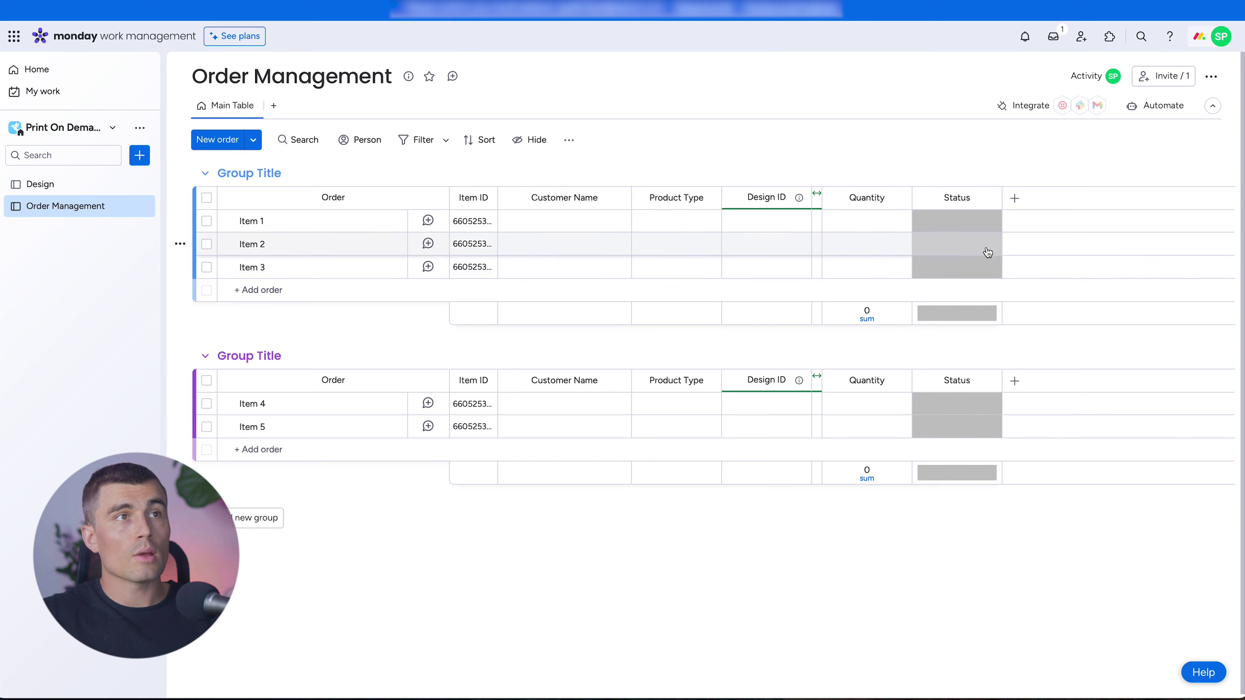
pyautogui.click(958, 227)
pyautogui.doubleClick(956, 260)
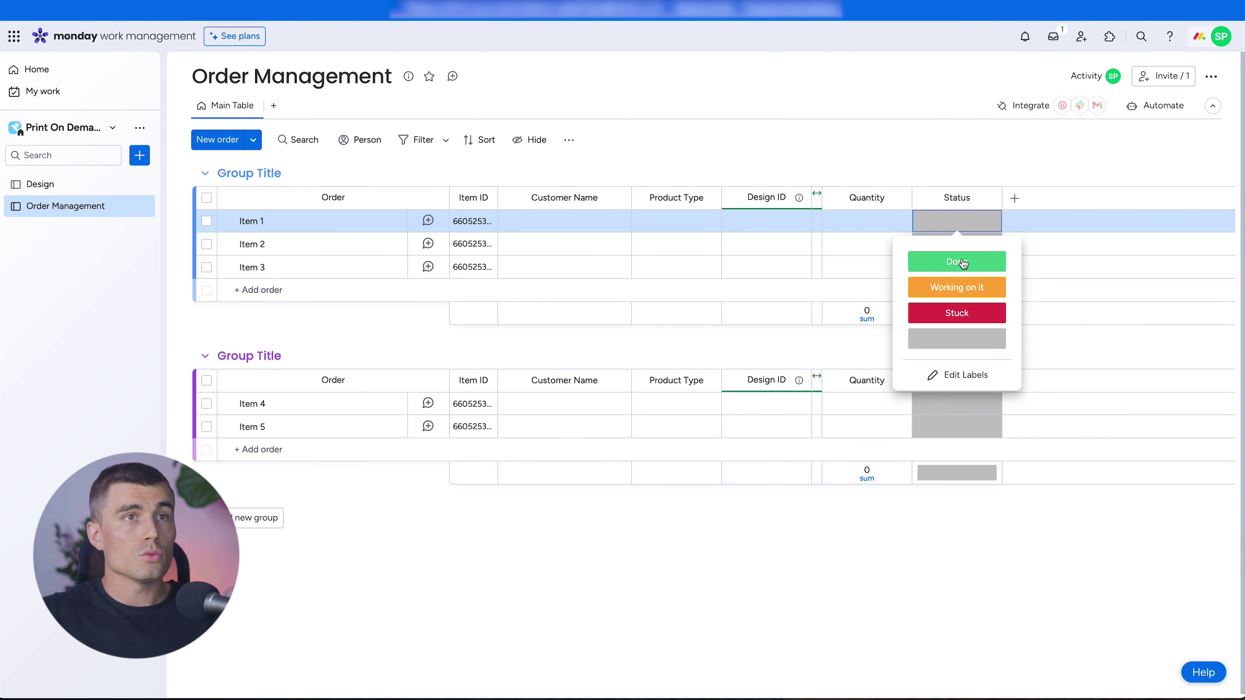
pyautogui.write('S')
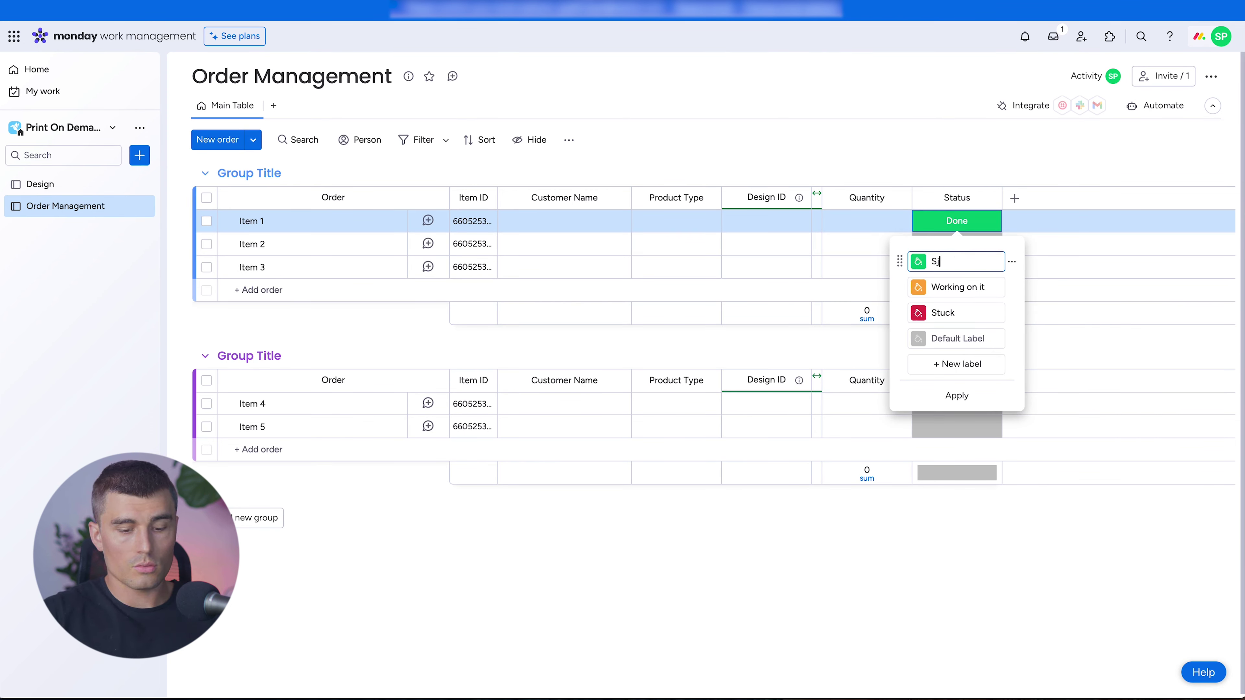
pyautogui.write('hipped')
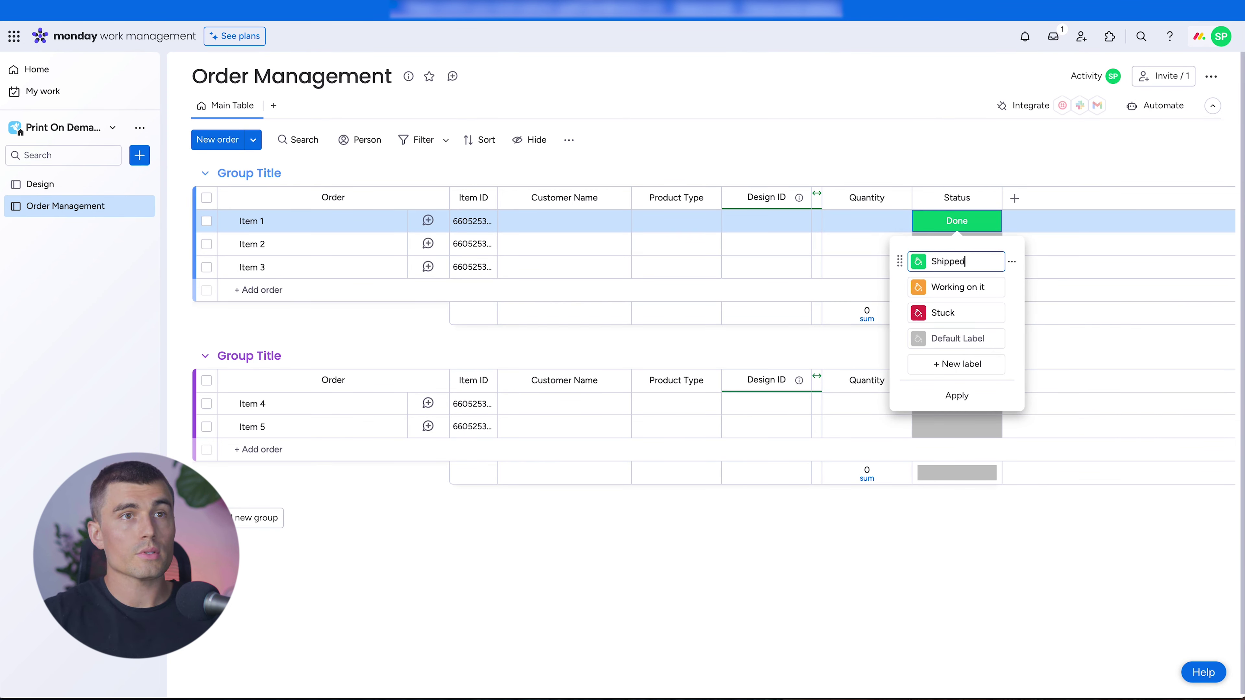
pyautogui.click(960, 289)
pyautogui.write('Pr')
pyautogui.click(956, 312)
pyautogui.hotkey('ctrl', 'a')
pyautogui.write('Receive')
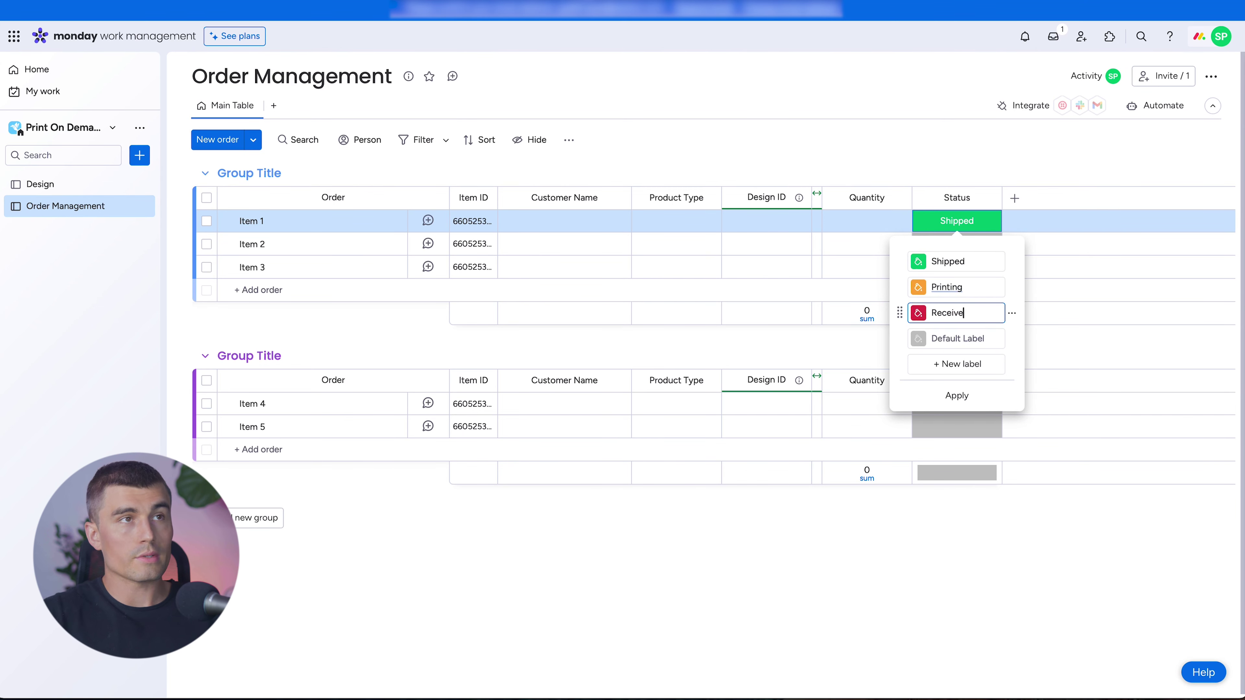
pyautogui.write('d')
pyautogui.click(956, 395)
pyautogui.press('Escape')
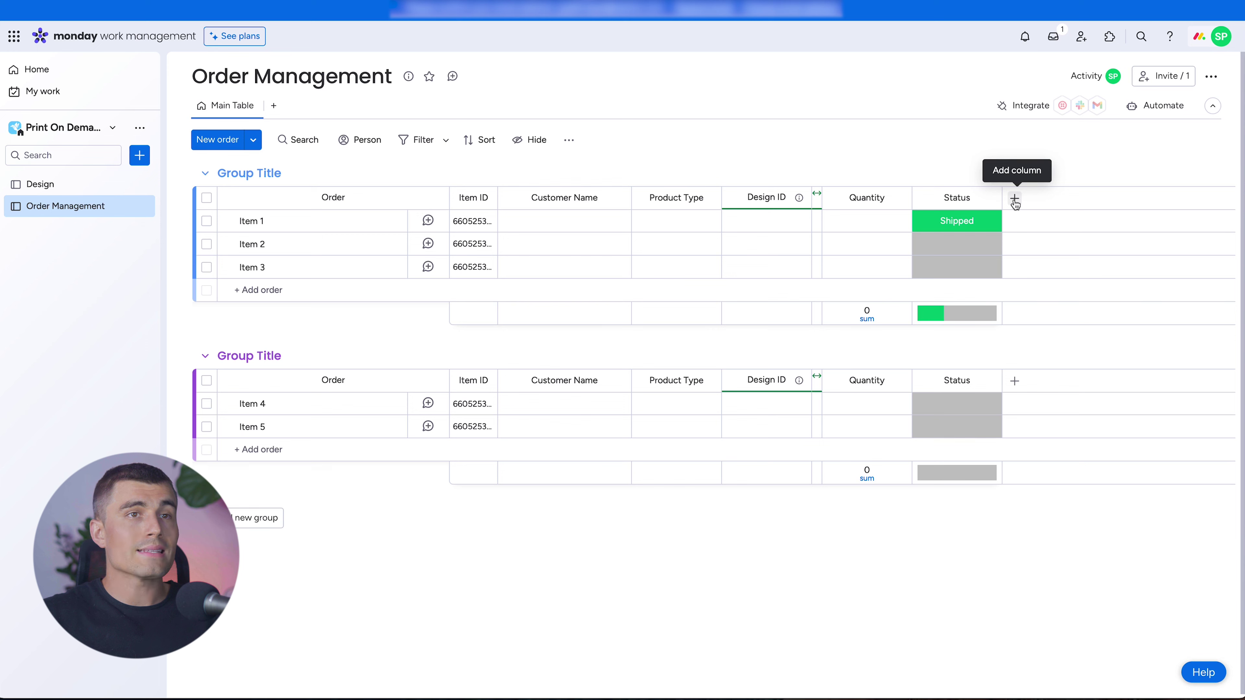
# - Add a Date column named Estimated Shipping Date
pyautogui.click(1015, 201)
pyautogui.click(923, 312)
pyautogui.click(1058, 198)
pyautogui.write('Estimated Shipping')
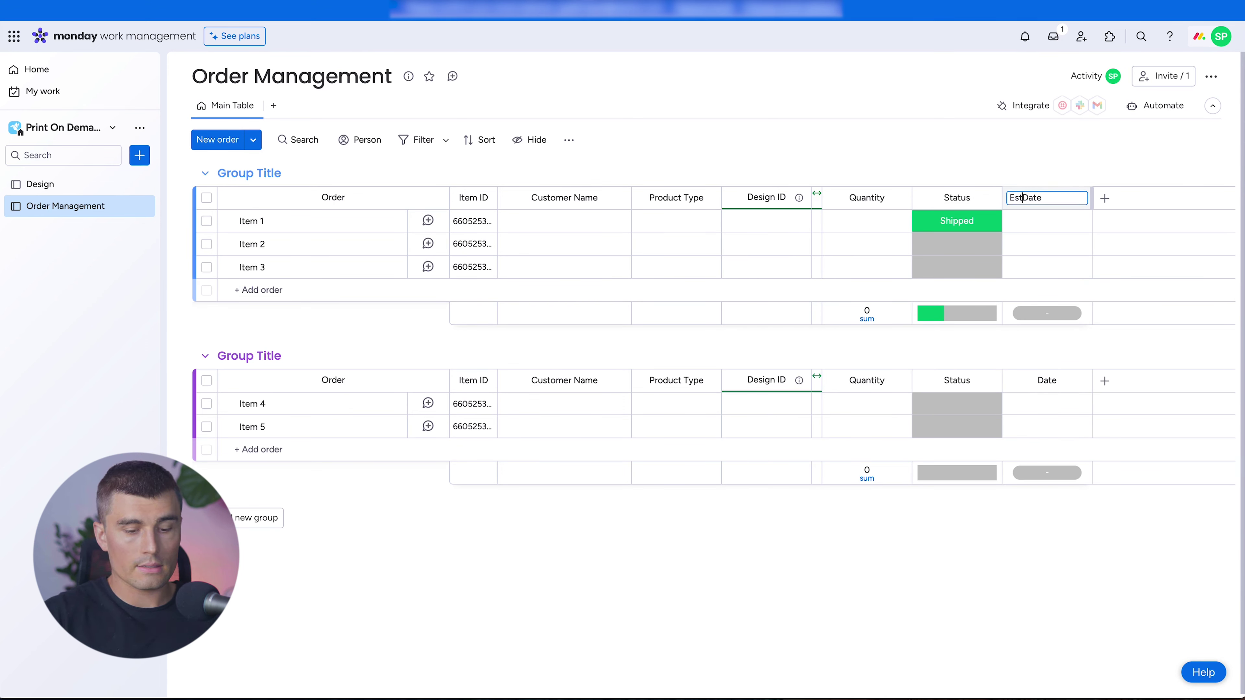
pyautogui.press('Return')
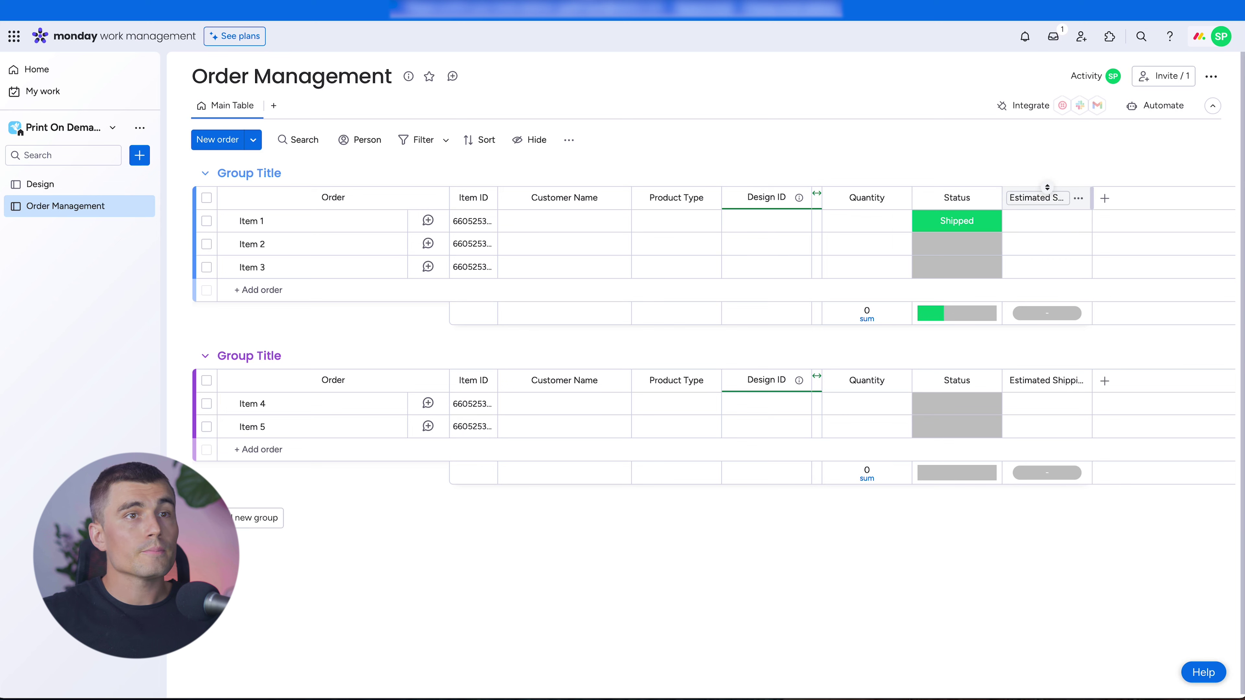
# - Add an Item ID column named Tracking Number and widen it to show full IDs
pyautogui.click(1106, 199)
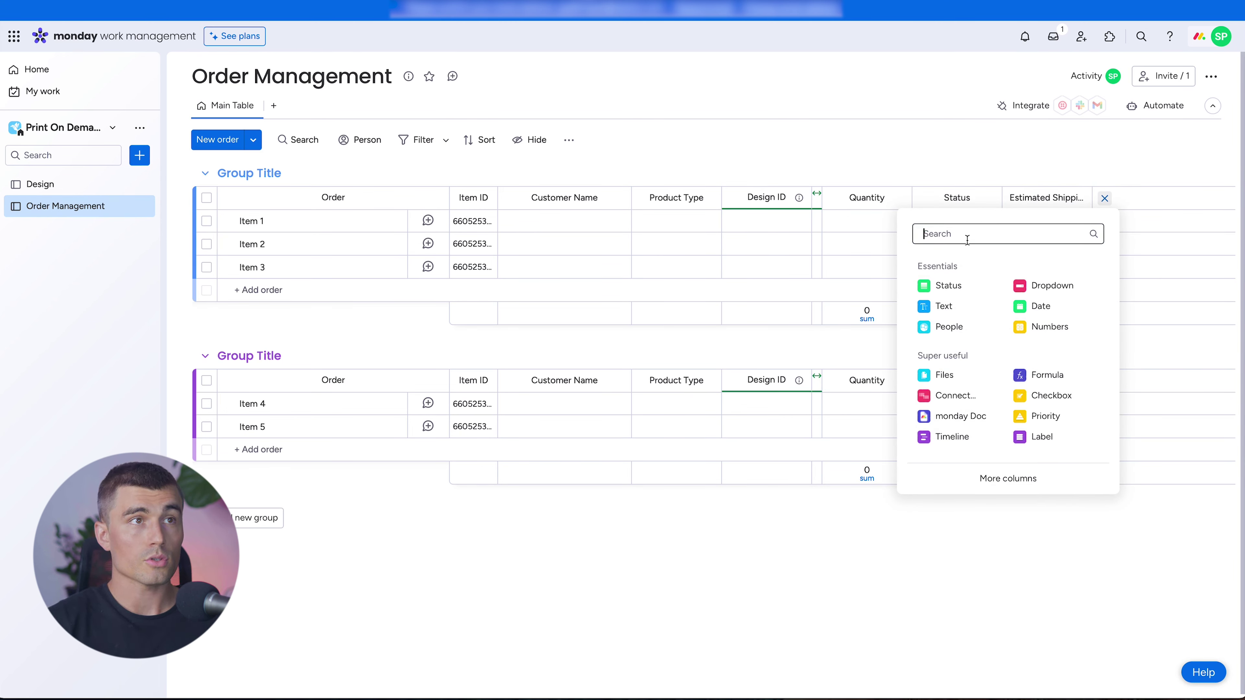
pyautogui.write('l')
pyautogui.click(949, 306)
pyautogui.click(1113, 198)
pyautogui.write('Tracking')
pyautogui.press('Return')
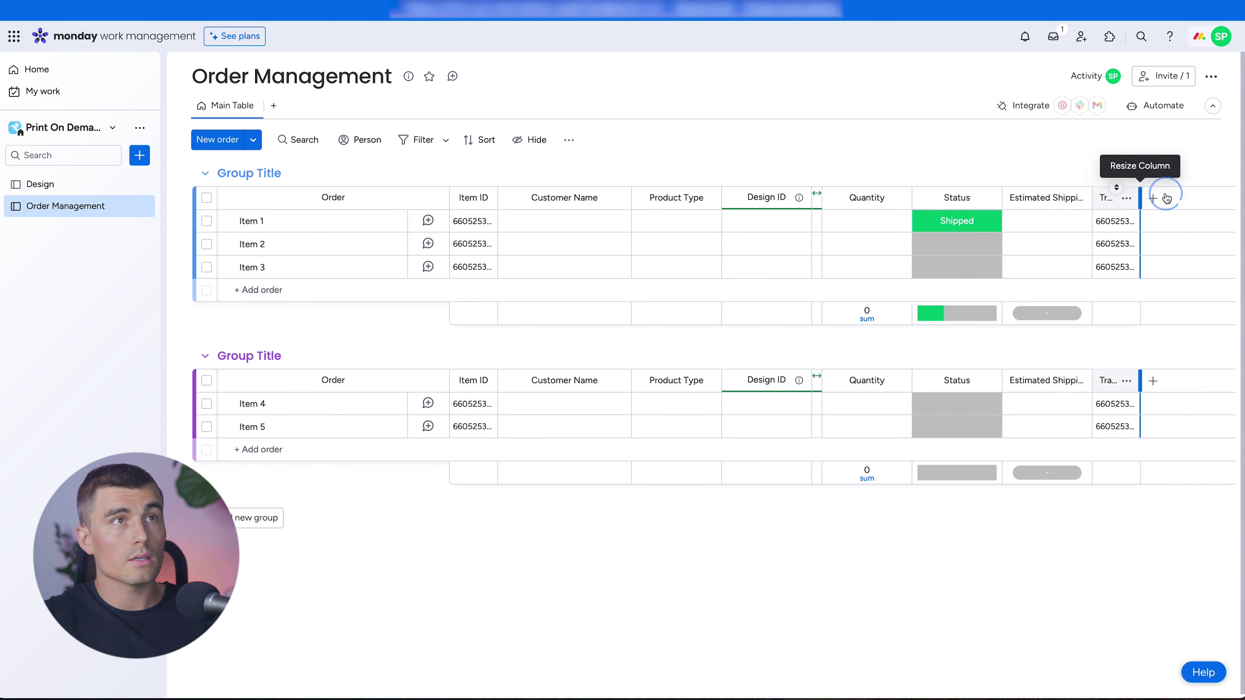
pyautogui.moveTo(1144, 193); pyautogui.dragTo(1208, 192)
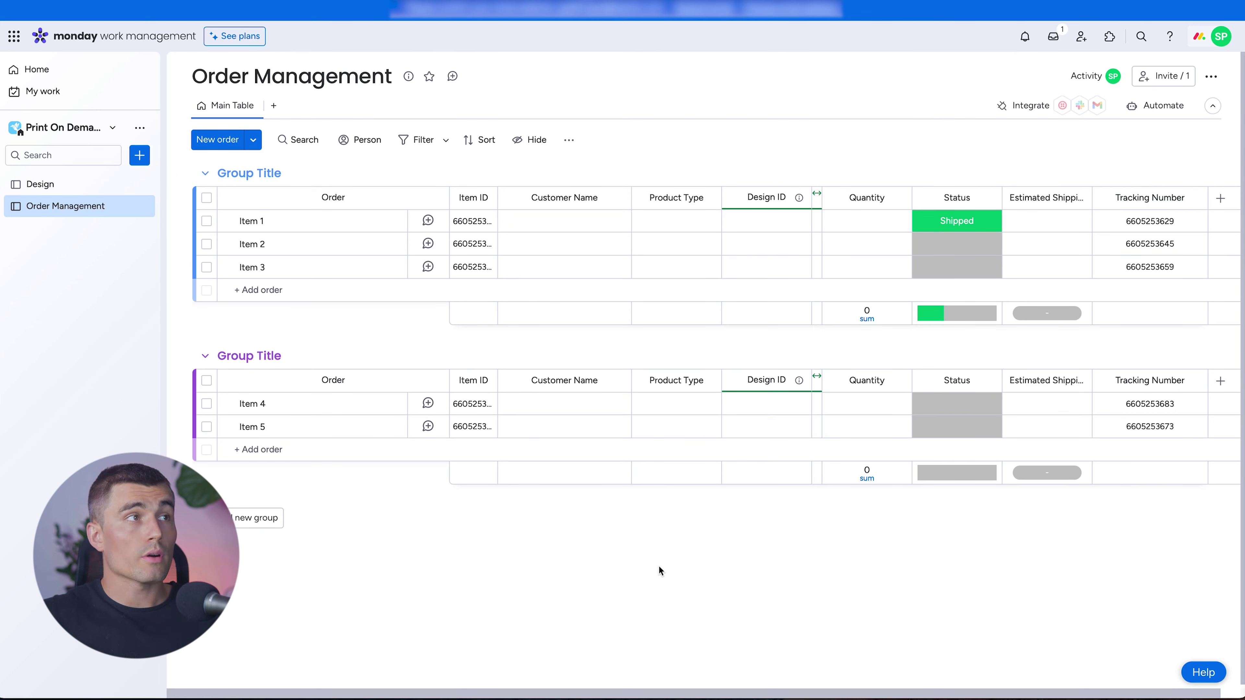
# - Delete the second group and expand the collapsed Design Board column beside Design ID
pyautogui.click(182, 357)
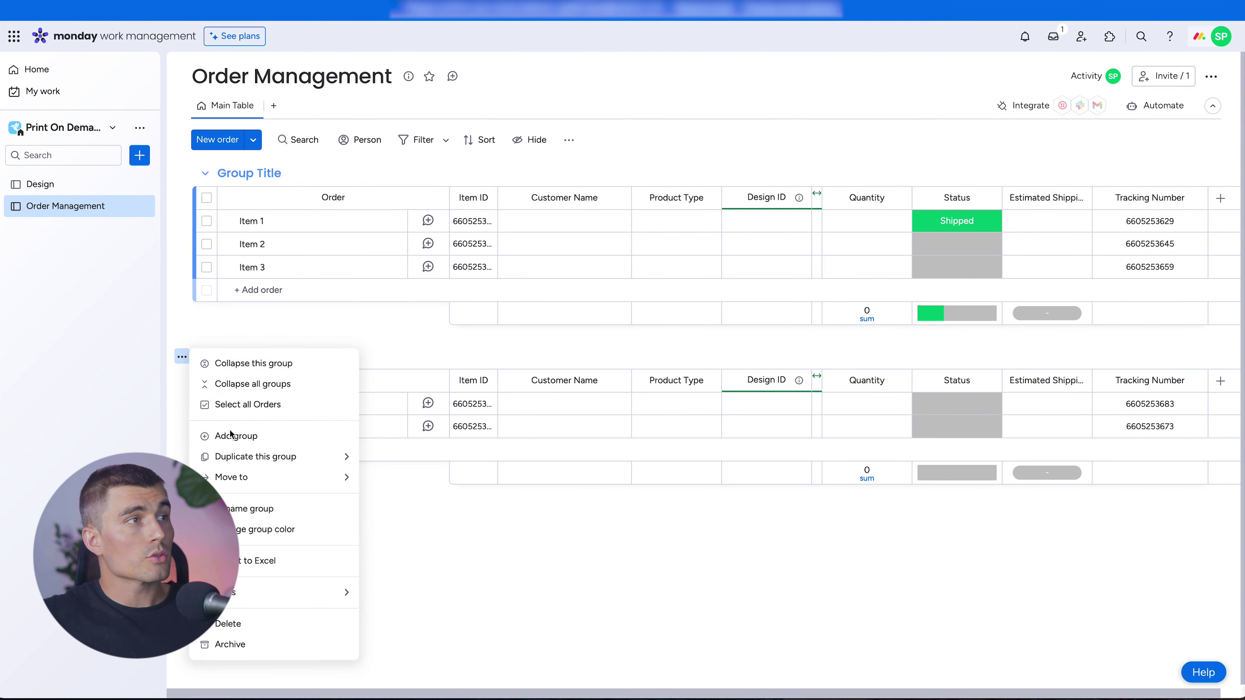
pyautogui.click(233, 623)
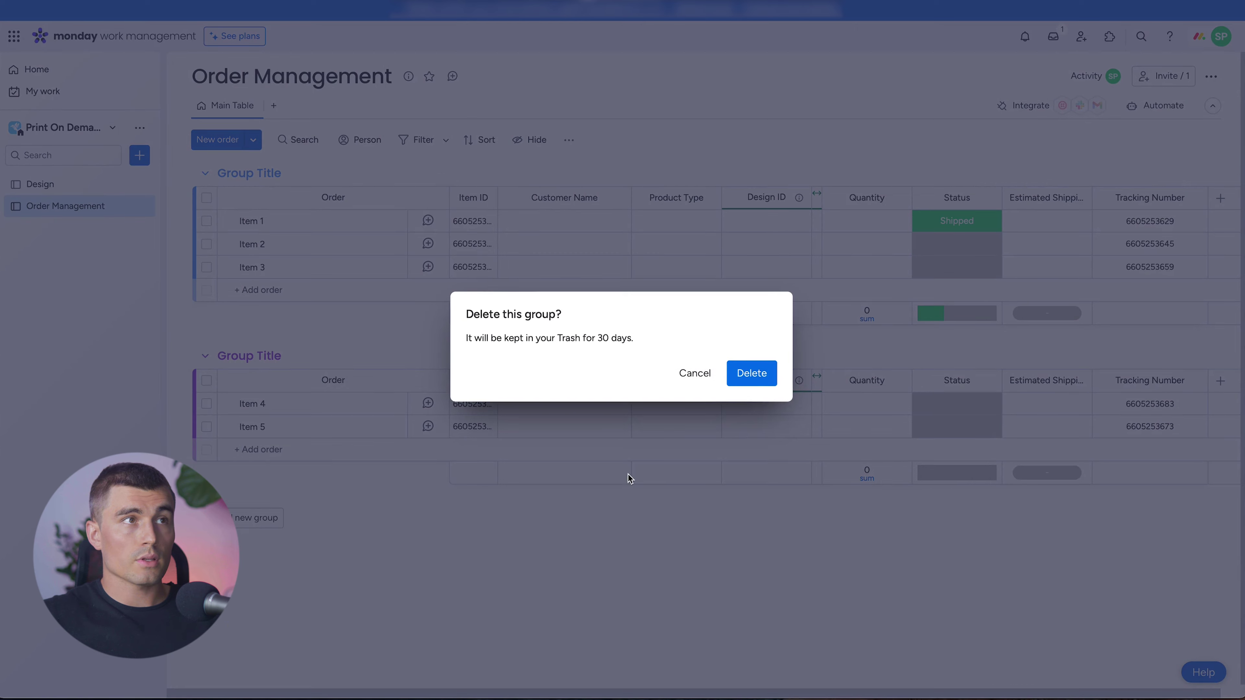
pyautogui.click(743, 385)
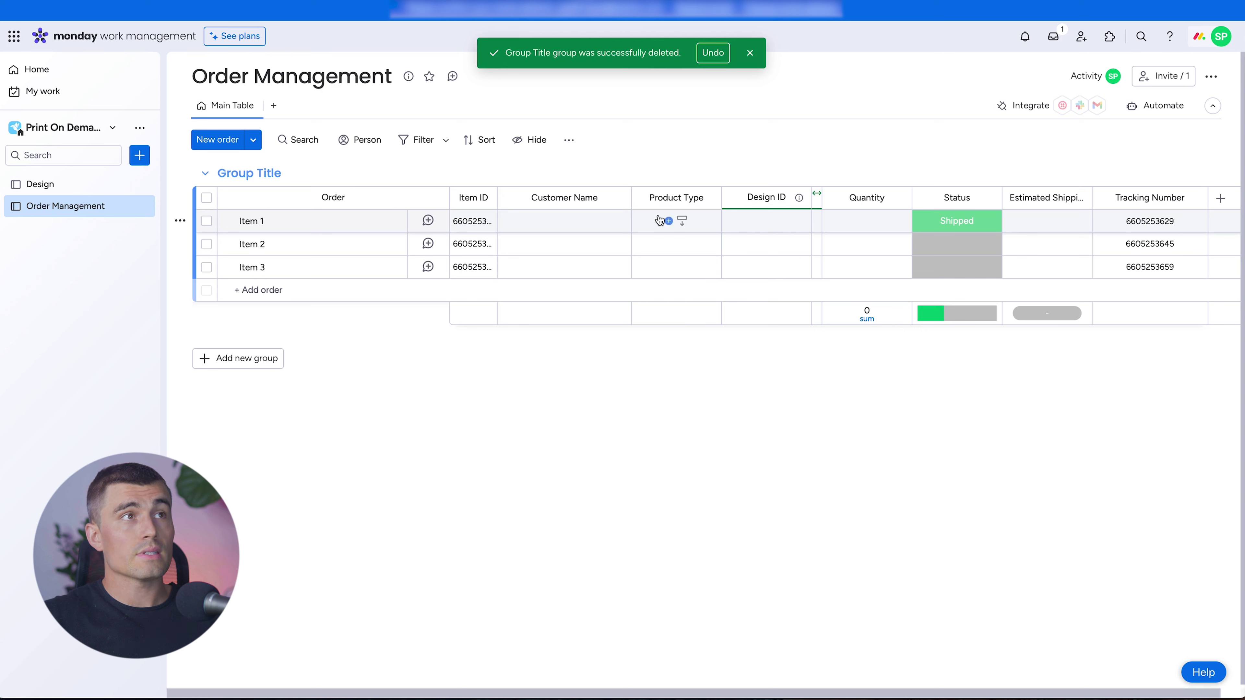
pyautogui.click(817, 221)
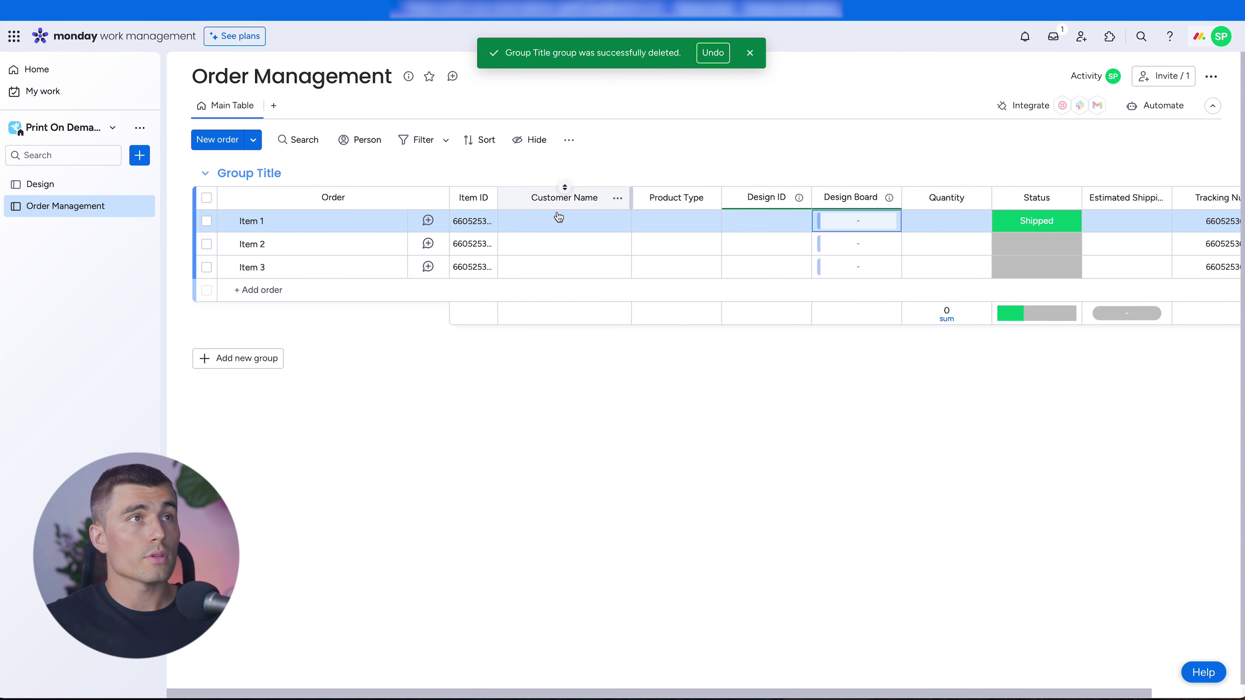
pyautogui.click(822, 223)
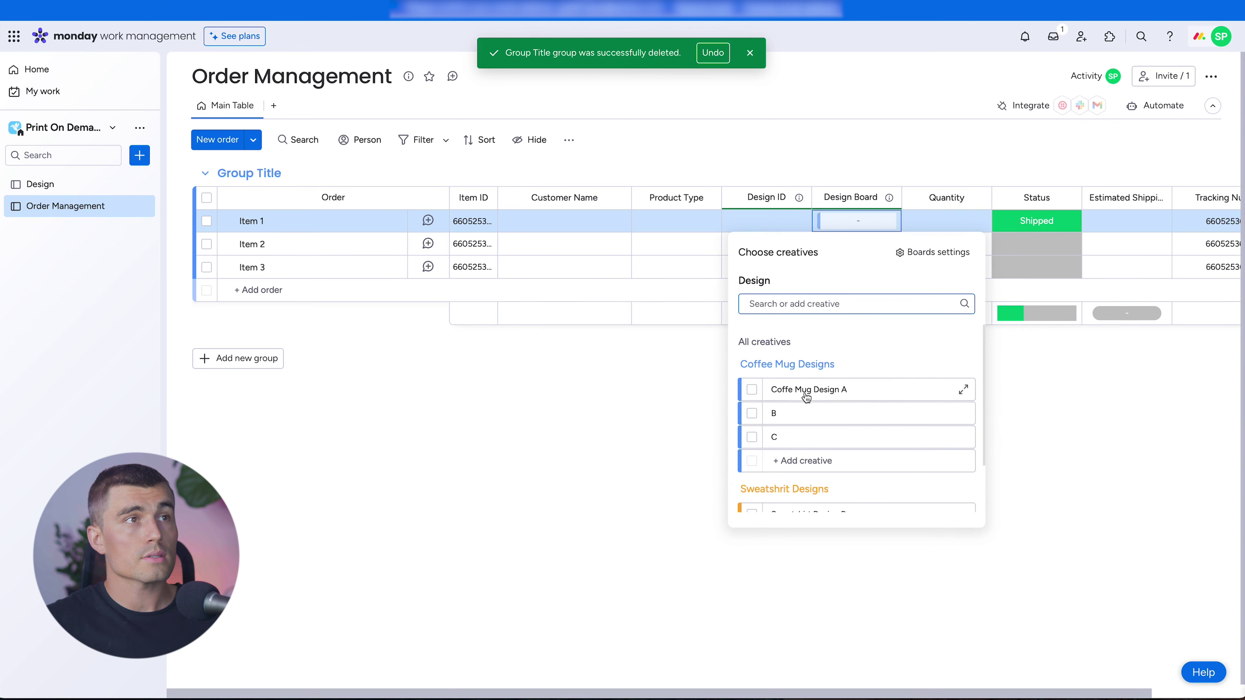
pyautogui.click(752, 390)
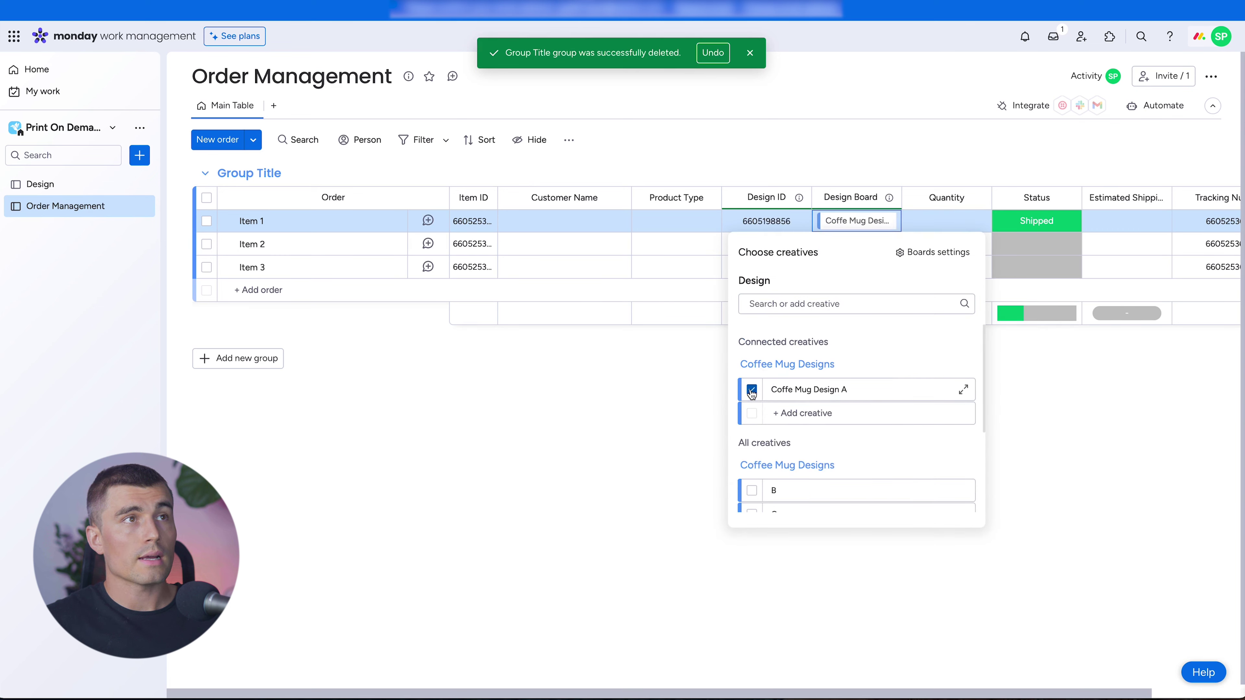
pyautogui.click(995, 393)
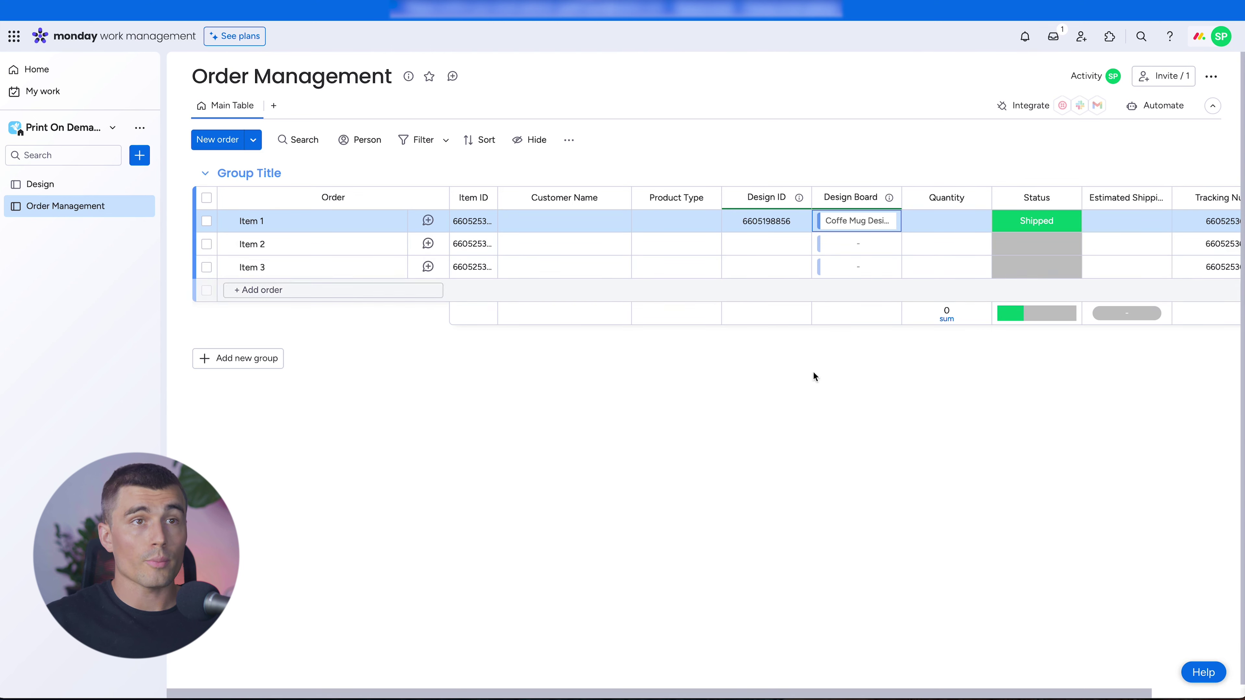
pyautogui.click(874, 524)
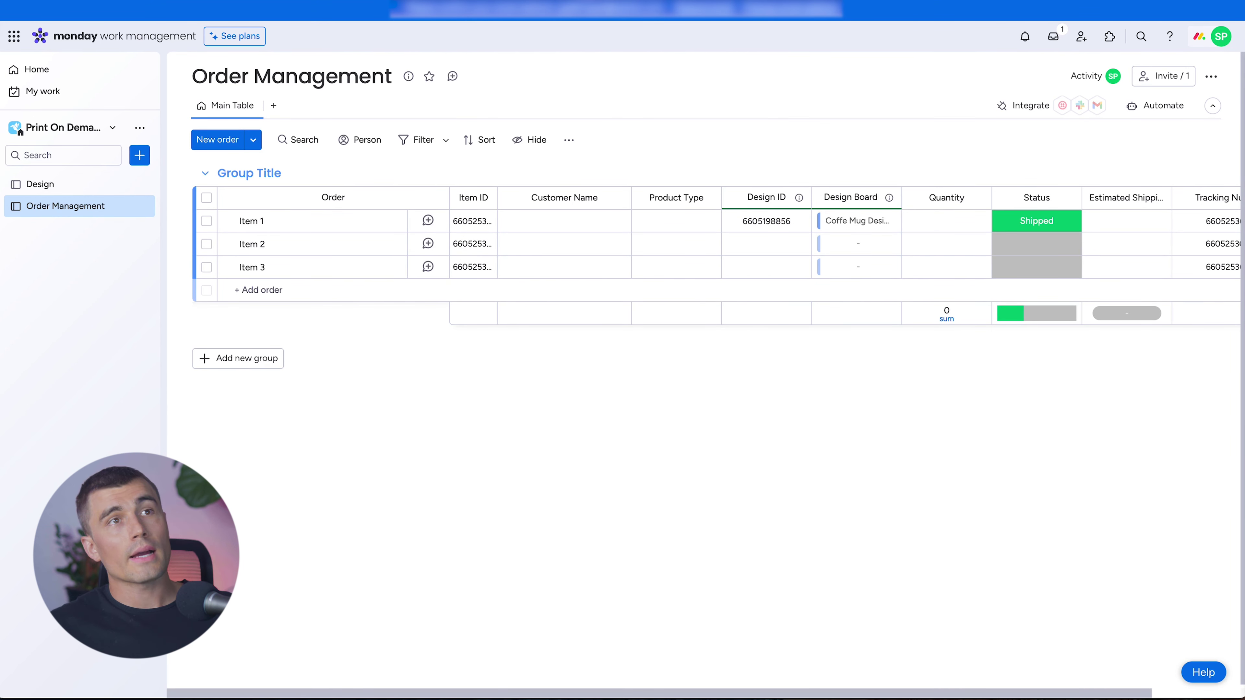
pyautogui.click(140, 155)
pyautogui.click(216, 238)
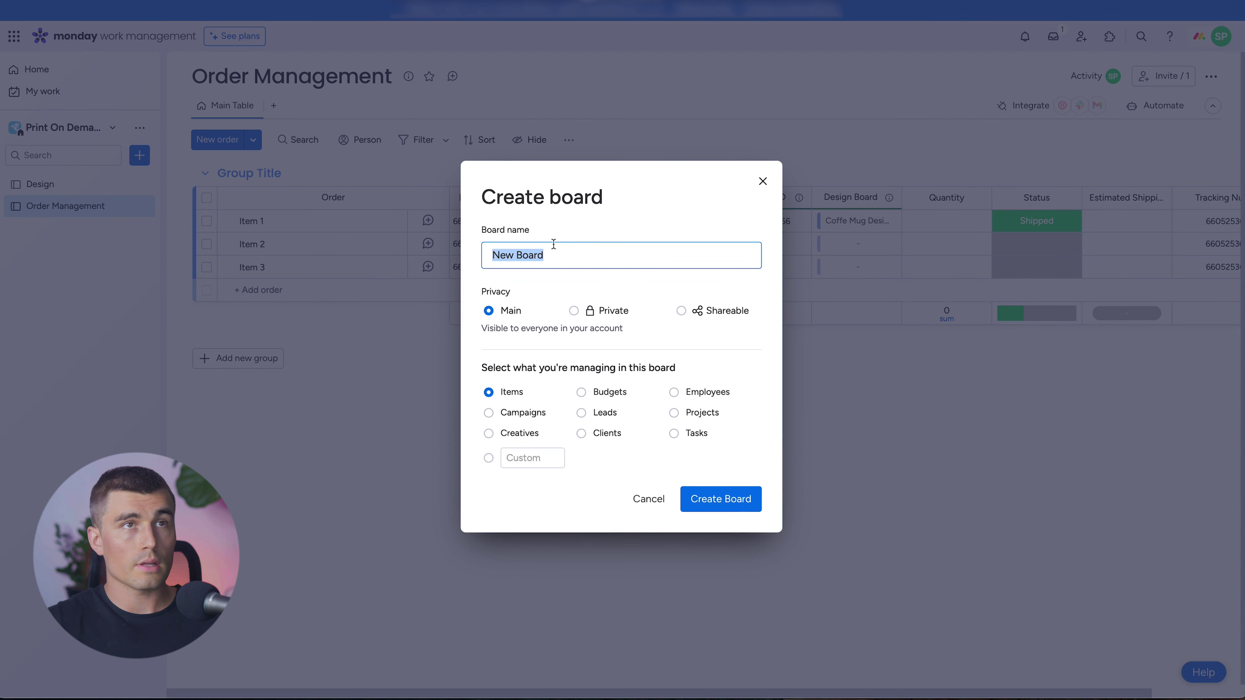
# - Create a board named Supplier Management with a custom item type of Supplier
pyautogui.write('Supplier Management')
pyautogui.click(520, 457)
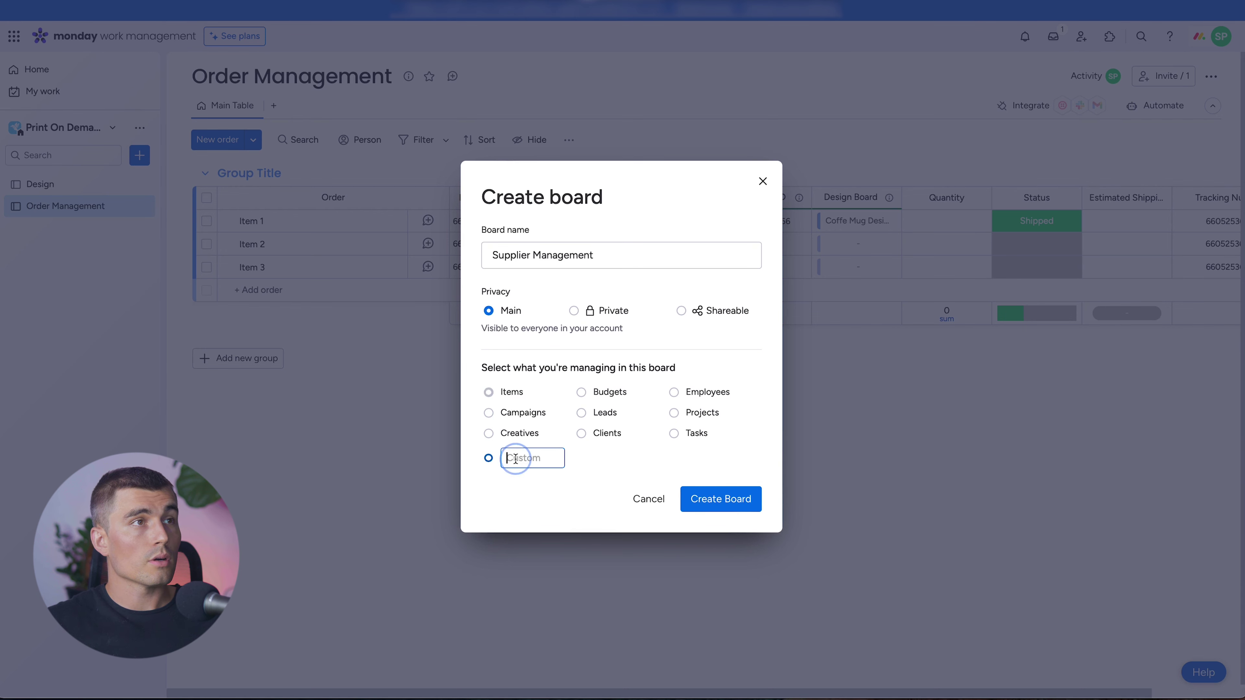
pyautogui.write('Suppliers')
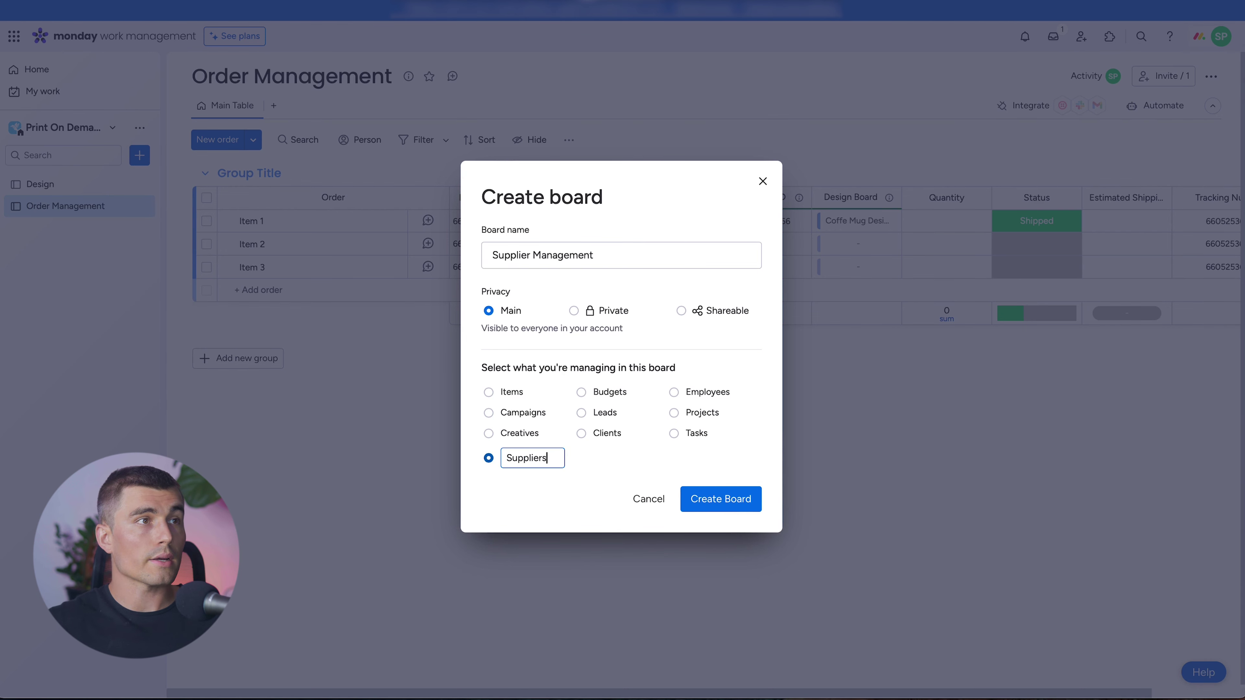
pyautogui.press('Return')
# - Delete the second group and Items 2 and 3, and rename Item 1 to Supplier A
pyautogui.click(182, 357)
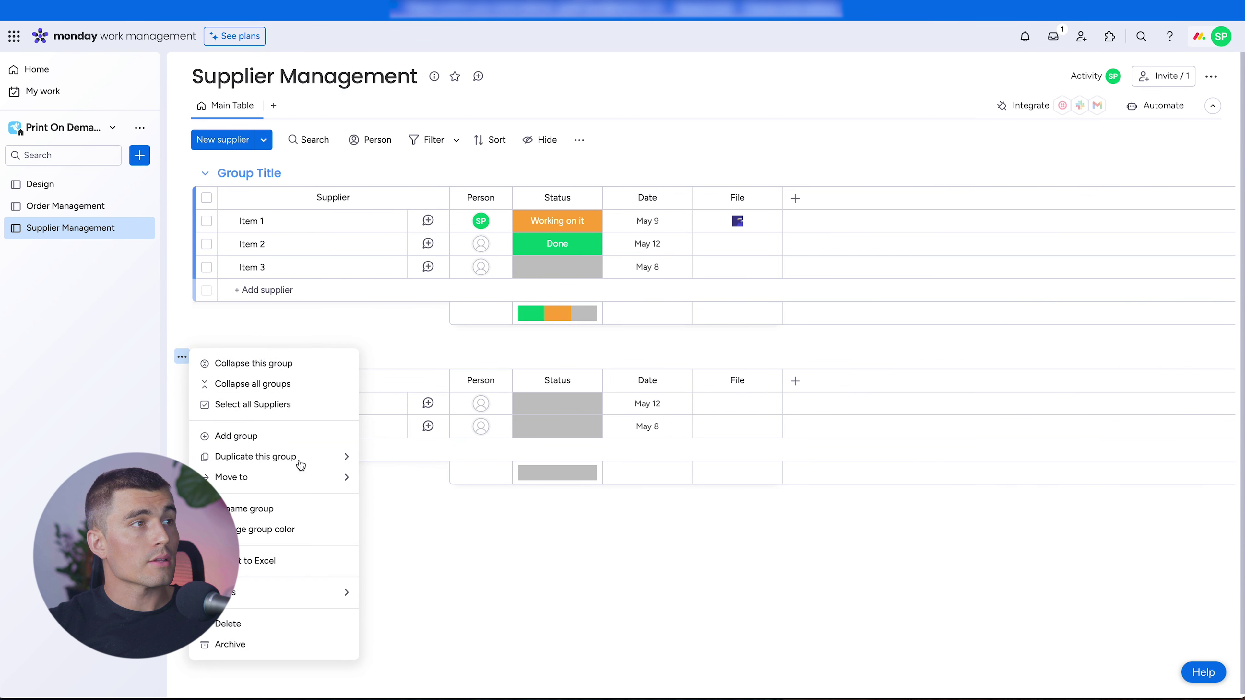
pyautogui.click(270, 624)
pyautogui.click(748, 373)
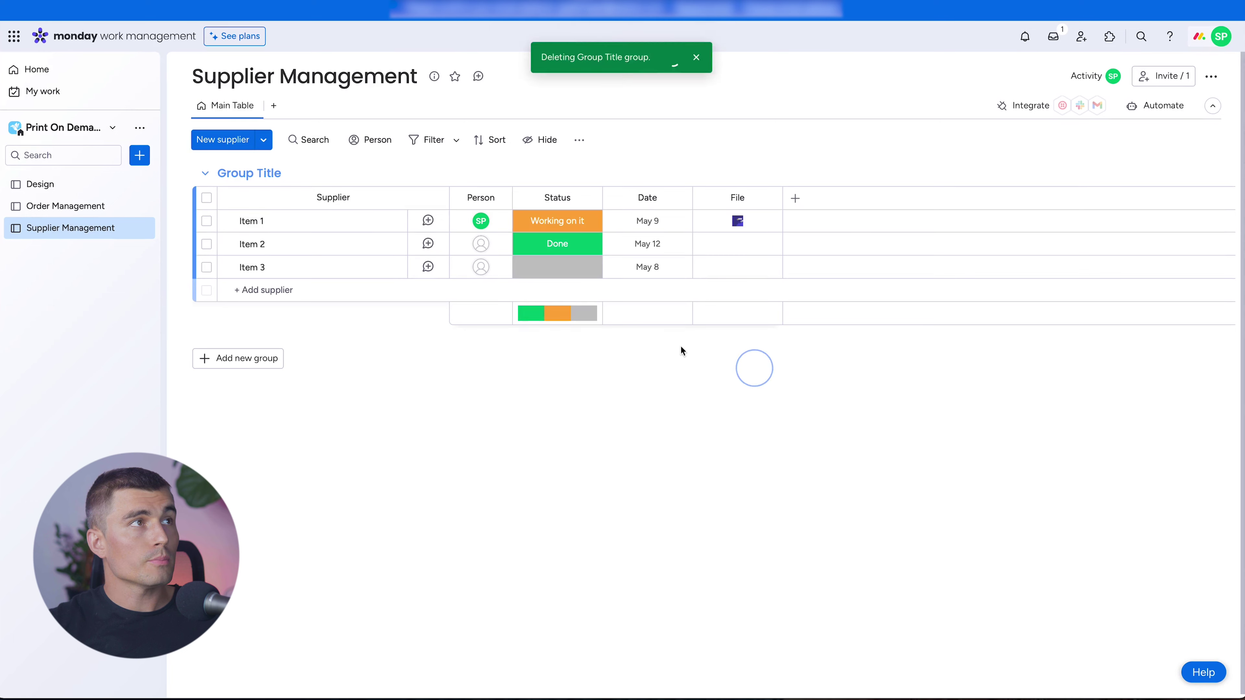
pyautogui.click(207, 244)
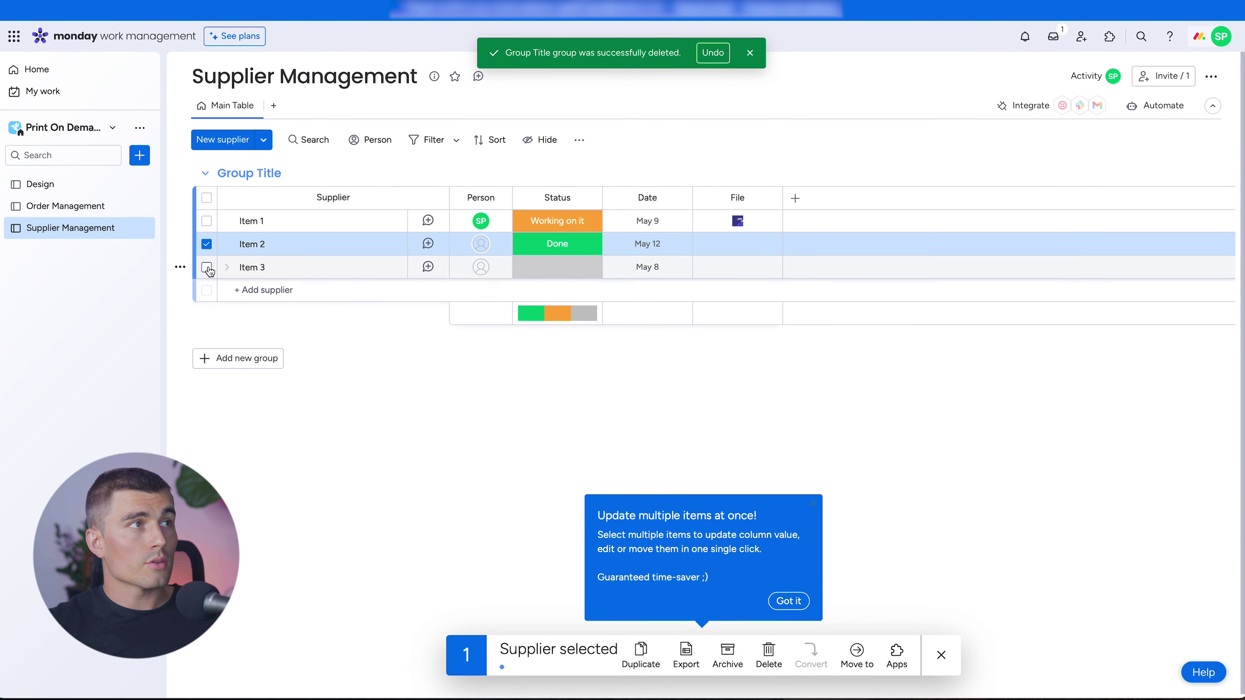
pyautogui.click(207, 267)
pyautogui.click(778, 655)
pyautogui.click(751, 371)
pyautogui.click(254, 221)
pyautogui.write('Supplier A')
pyautogui.press('Return')
# - Delete the Person and Status columns
pyautogui.click(499, 198)
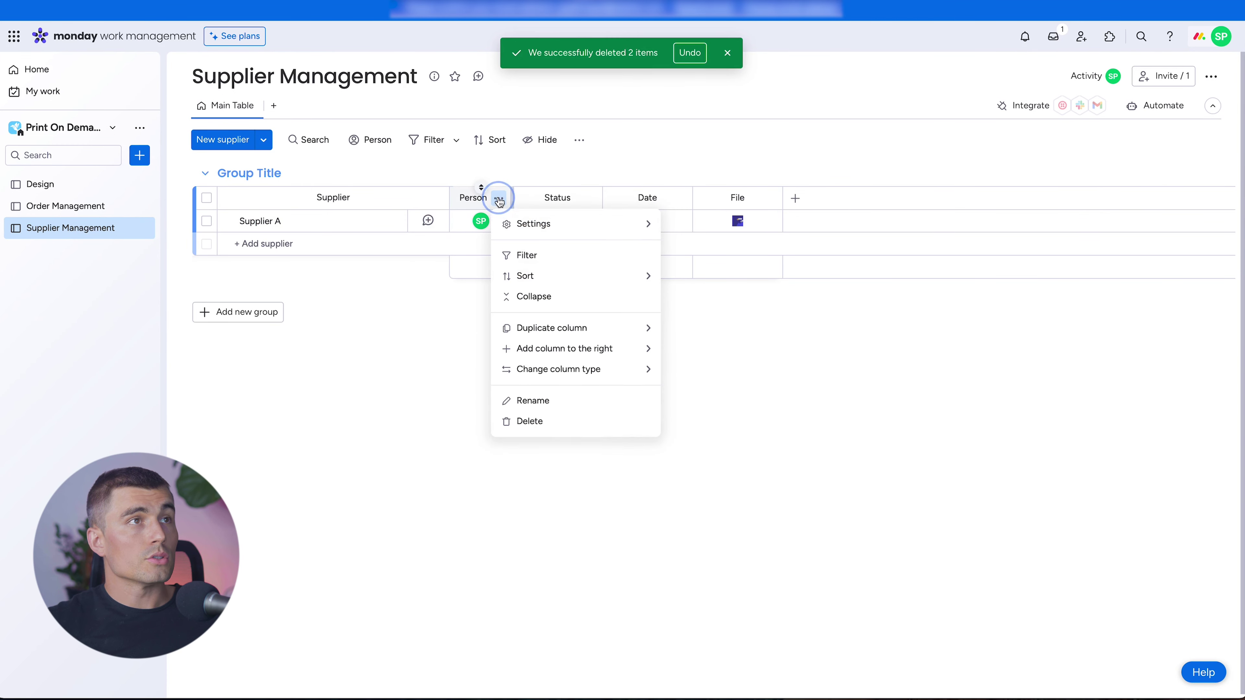
pyautogui.click(539, 423)
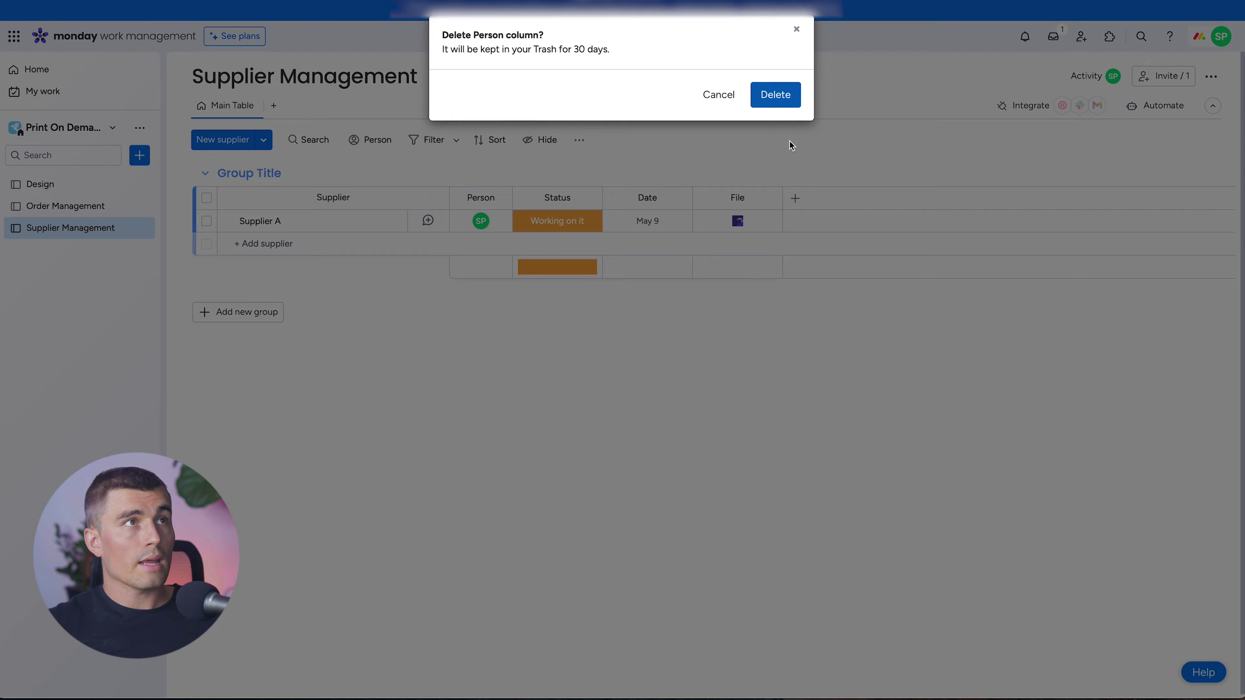
pyautogui.click(780, 95)
pyautogui.click(524, 197)
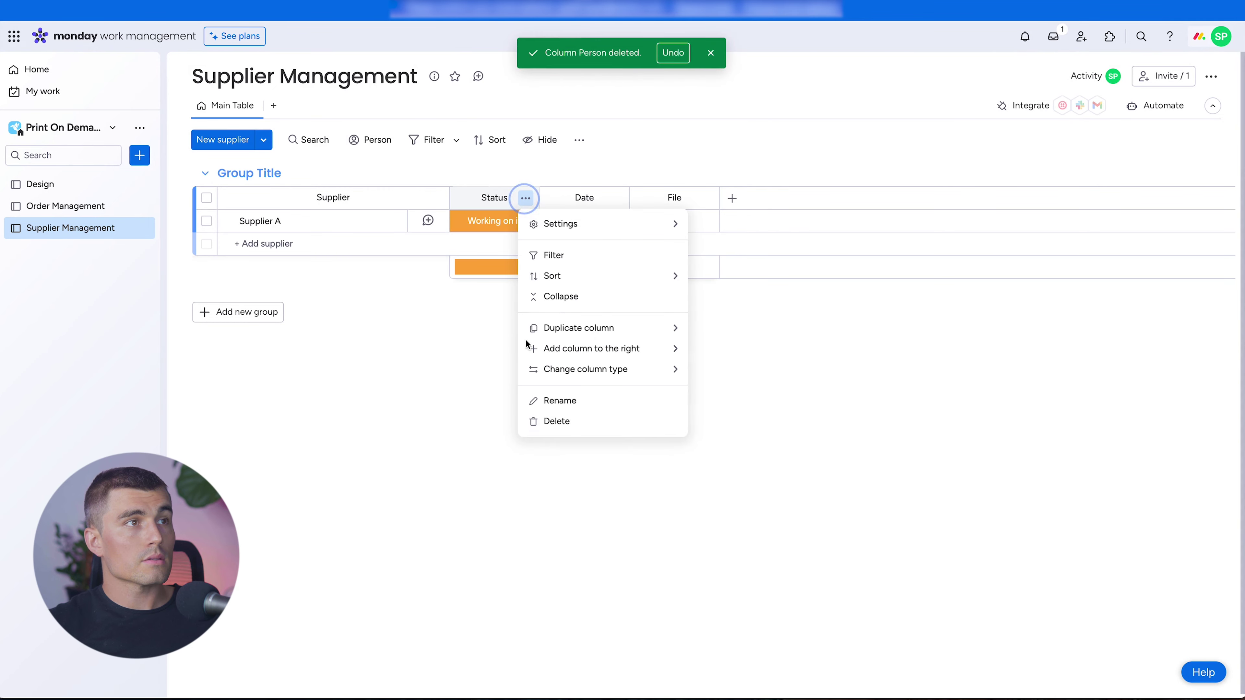
pyautogui.click(593, 422)
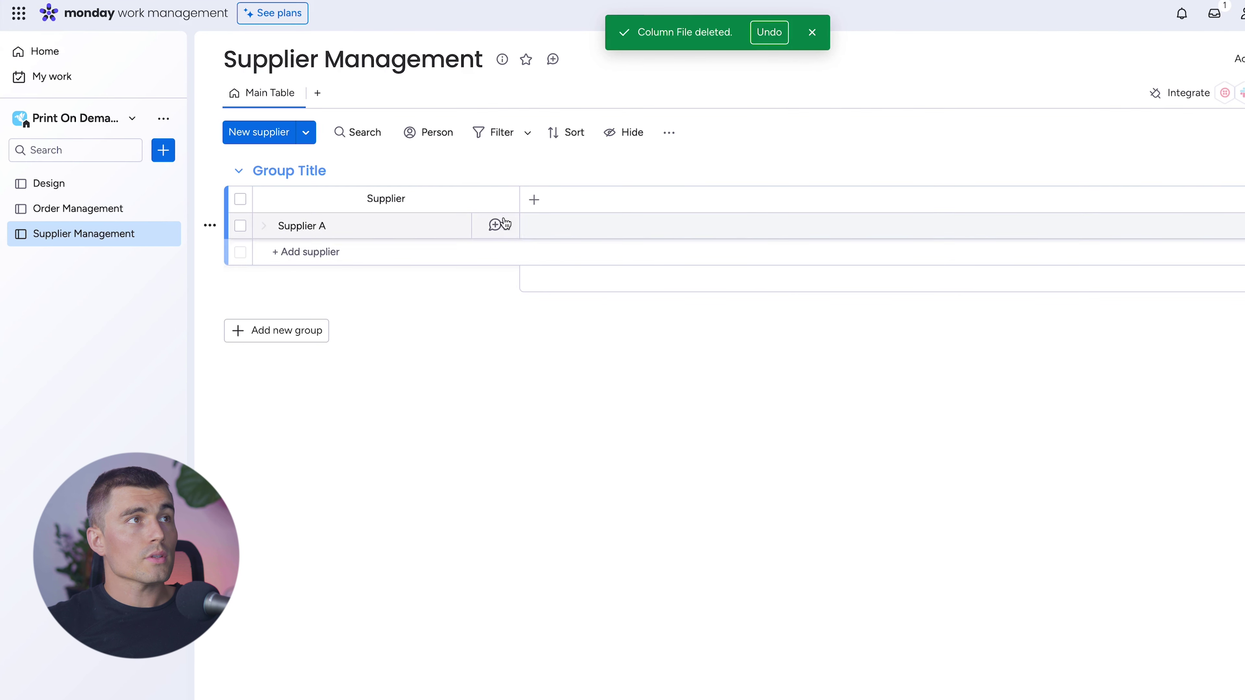
# - Add a Phone column and enter Supplier A's phone number
pyautogui.click(536, 200)
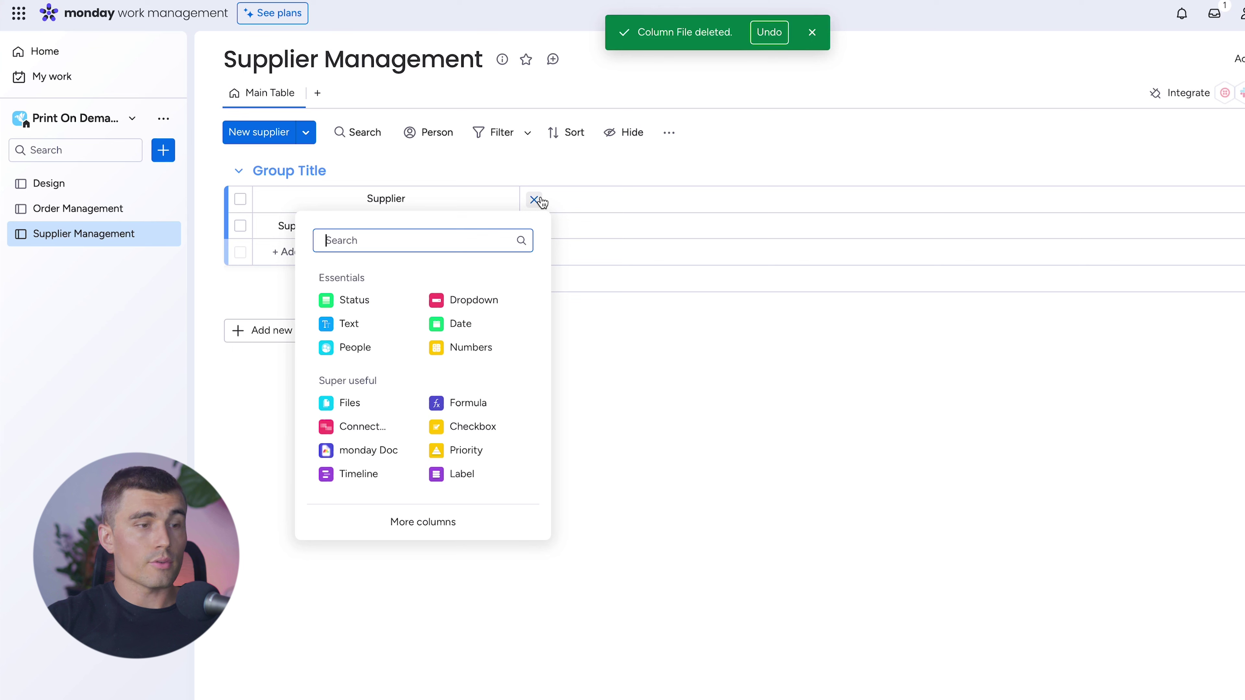
pyautogui.write('Phone')
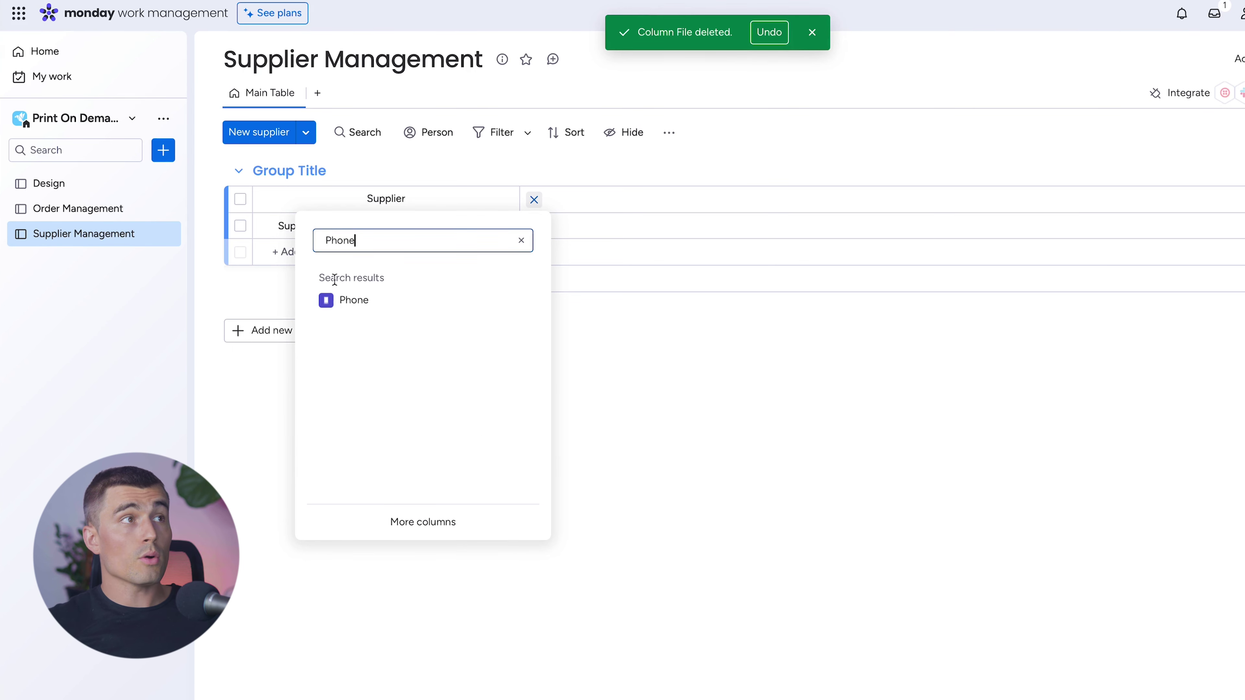
pyautogui.click(338, 308)
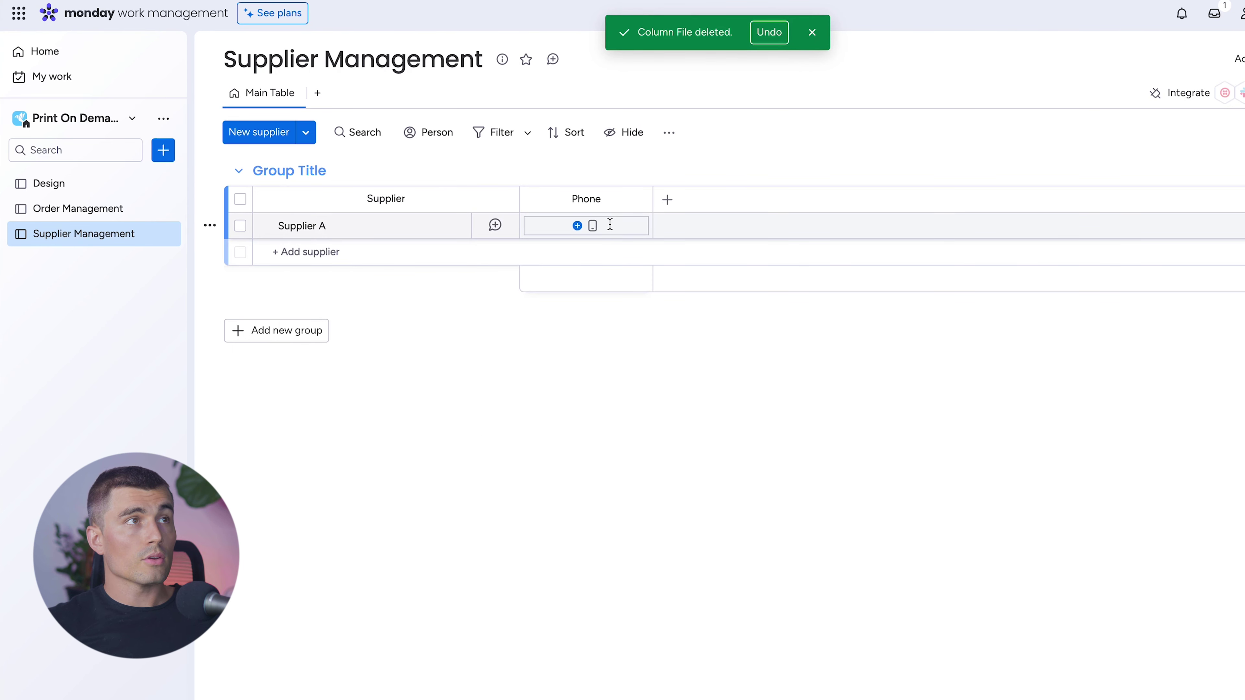
pyautogui.click(611, 226)
pyautogui.write('12312342222')
pyautogui.press('Return')
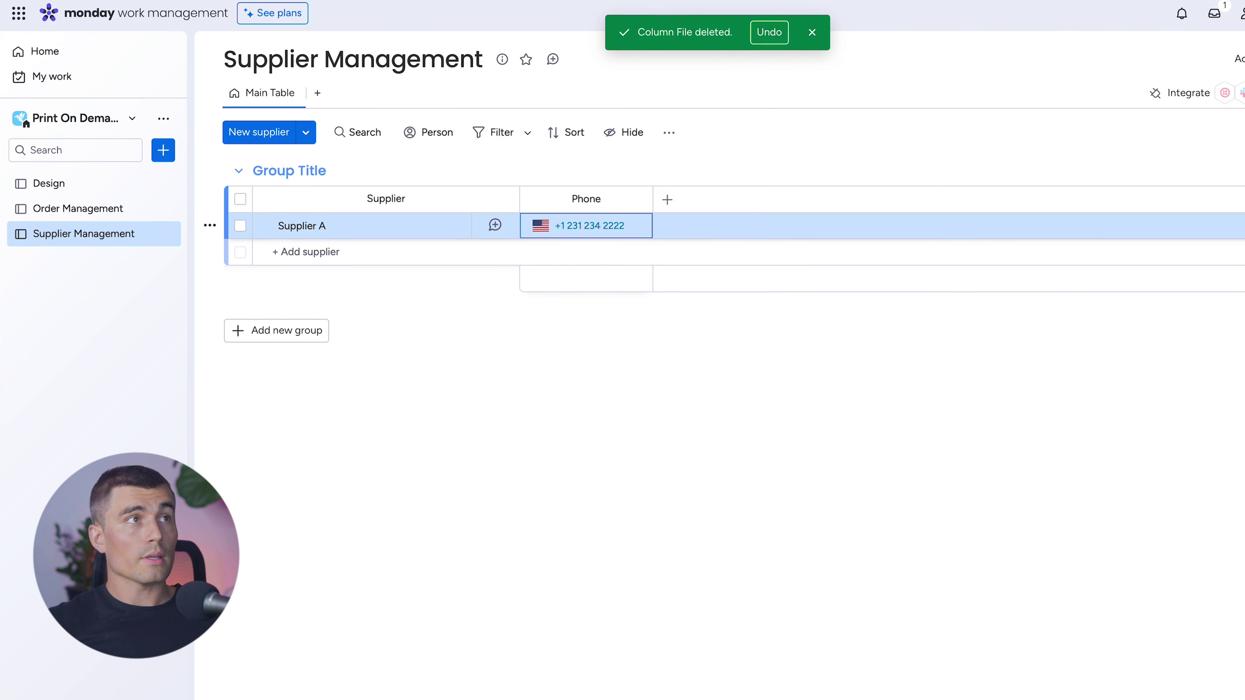
# - Add an Email column after the Phone column
pyautogui.click(667, 199)
pyautogui.write('em')
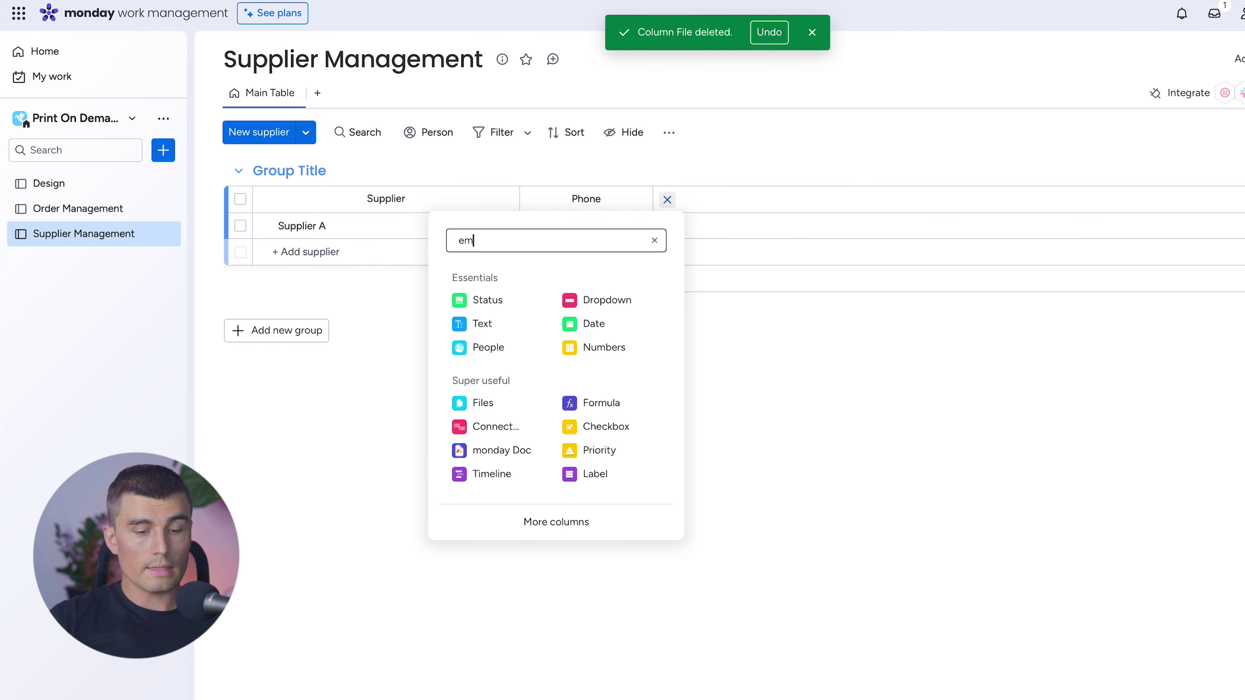
pyautogui.write('ail')
pyautogui.press('Down')
pyautogui.press('Return')
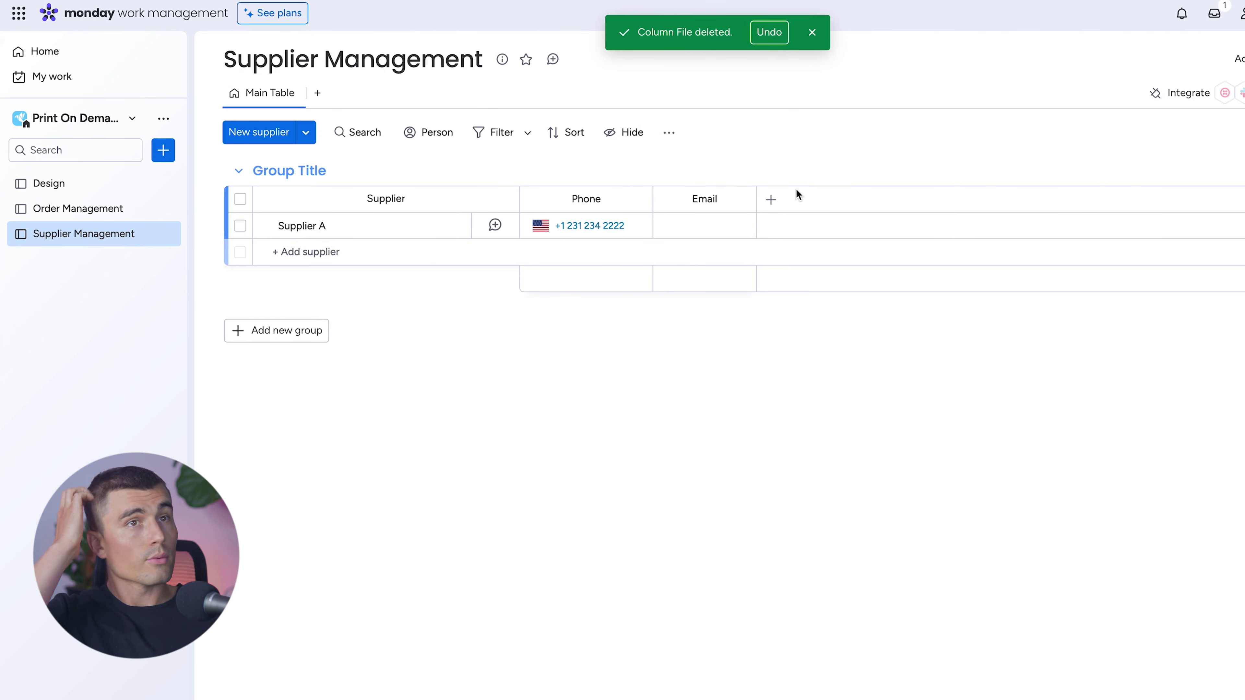
# - Add a Dropdown column with Coffee Mug and Sweatshirts labels, tagging Supplier A as Coffee Mug
pyautogui.click(772, 200)
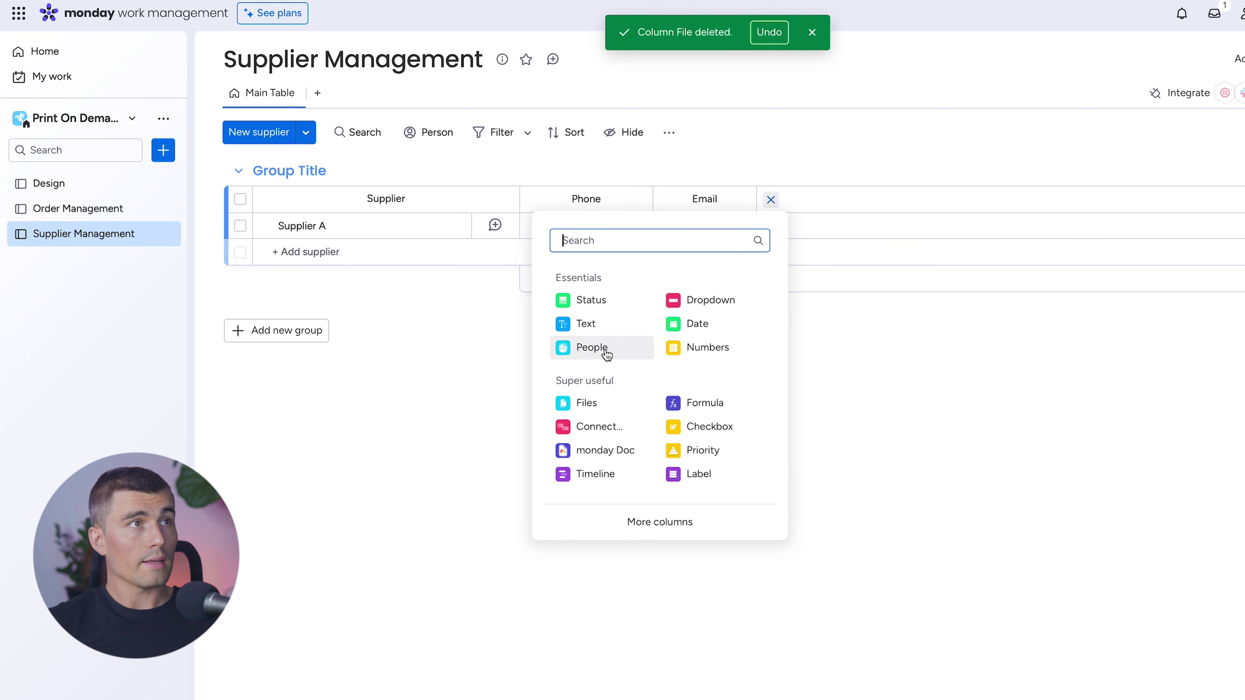
pyautogui.click(721, 301)
pyautogui.click(823, 230)
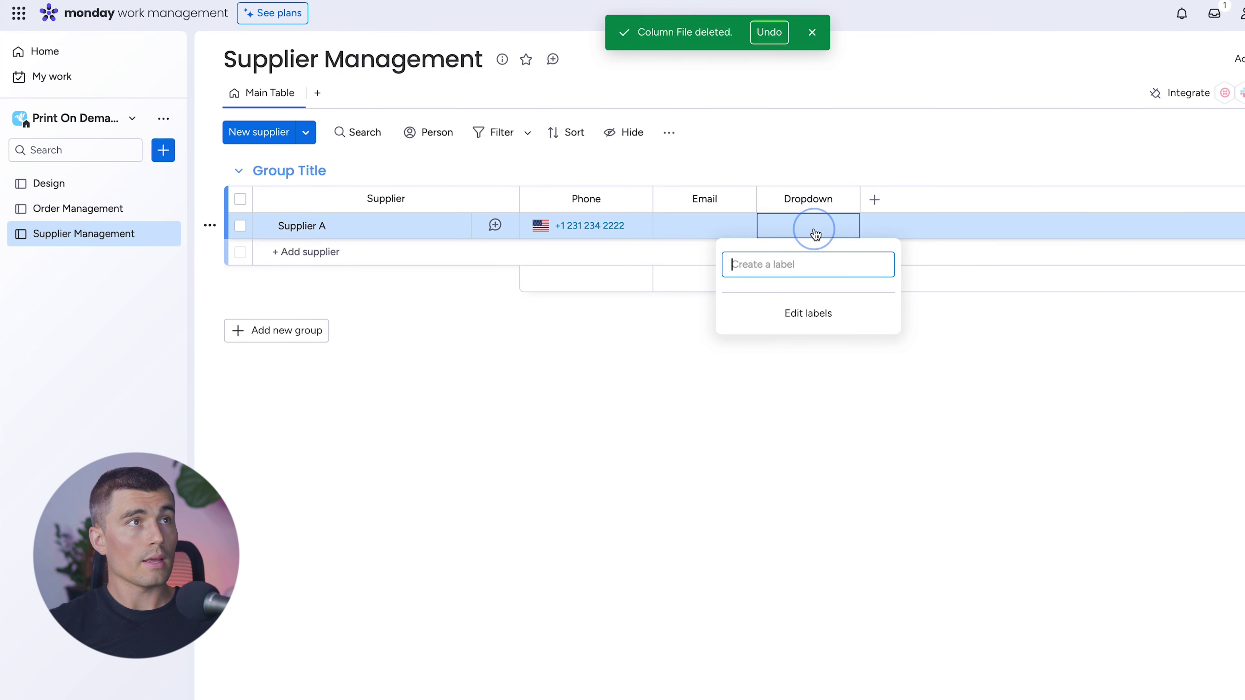
pyautogui.write('Coffee Mug')
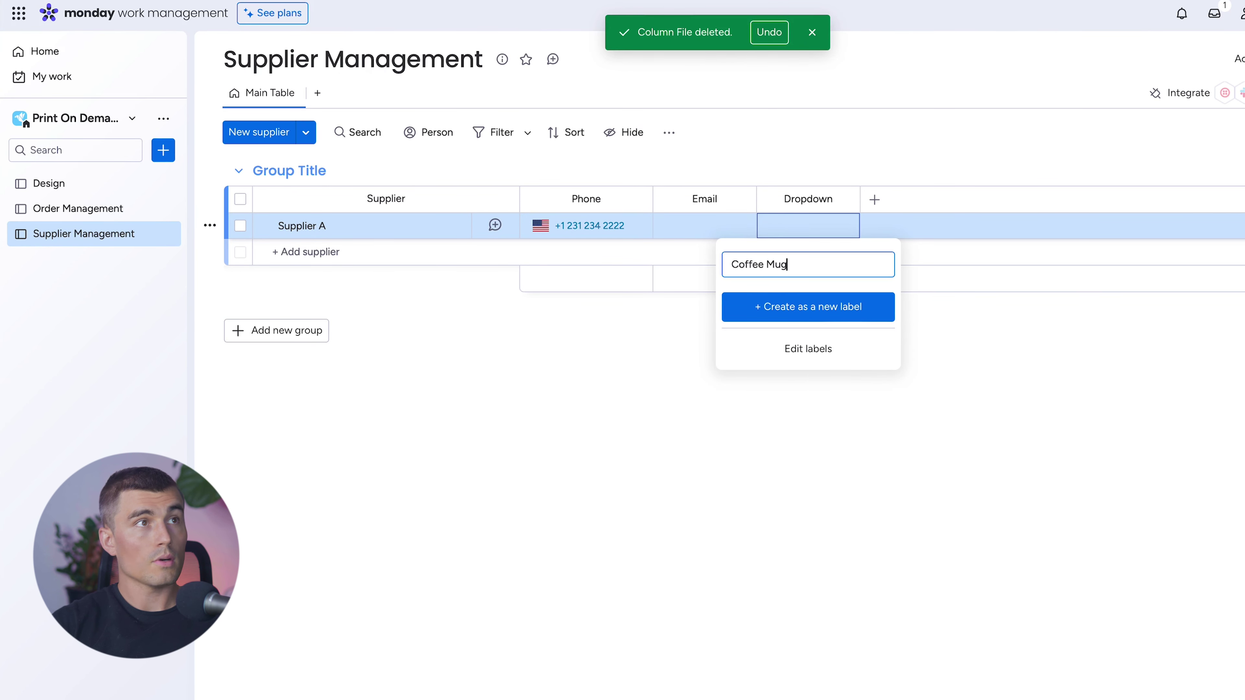
pyautogui.press('Return')
pyautogui.write('Sweatshir')
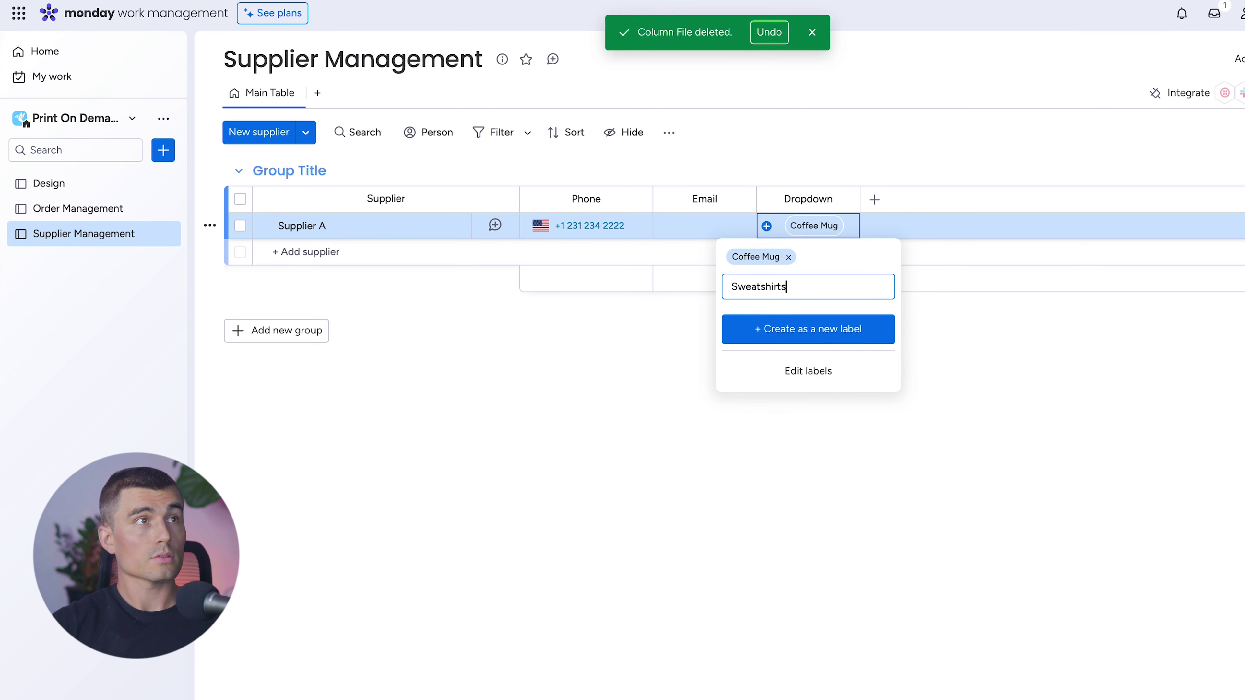
pyautogui.write('ts')
pyautogui.press('Return')
pyautogui.click(865, 258)
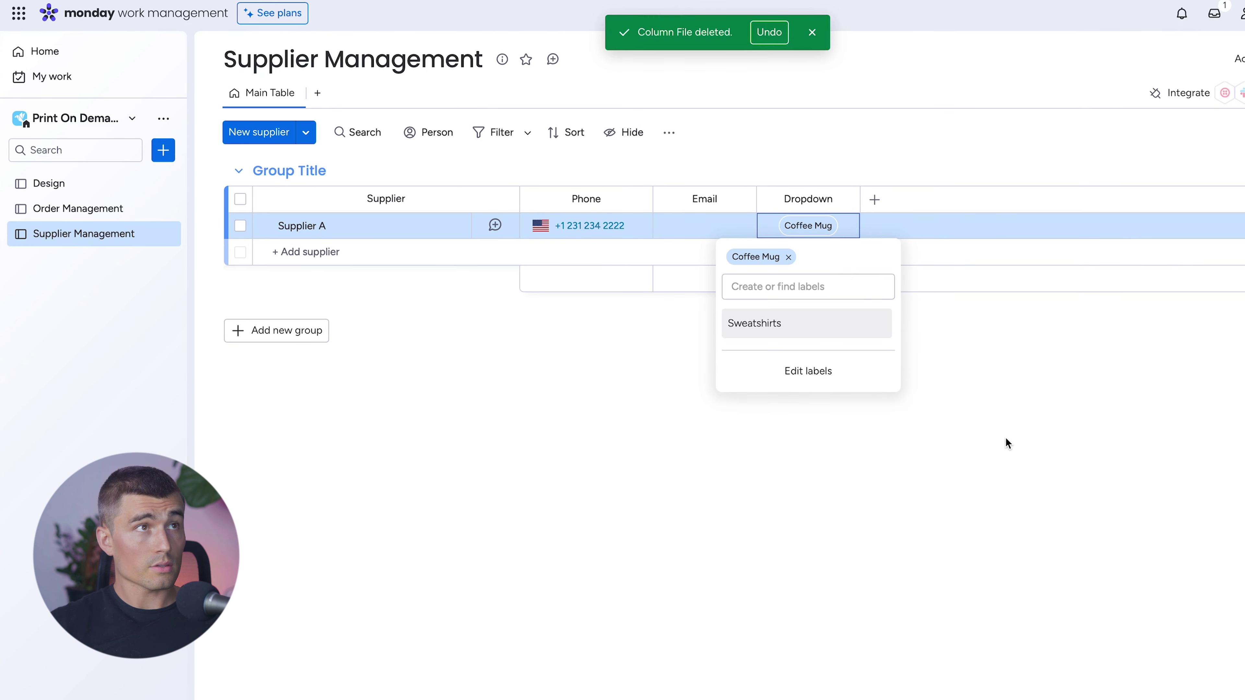
pyautogui.click(1007, 444)
# - Rename the Dropdown column to 'Material Provided'
pyautogui.click(808, 200)
pyautogui.write('Material Provide')
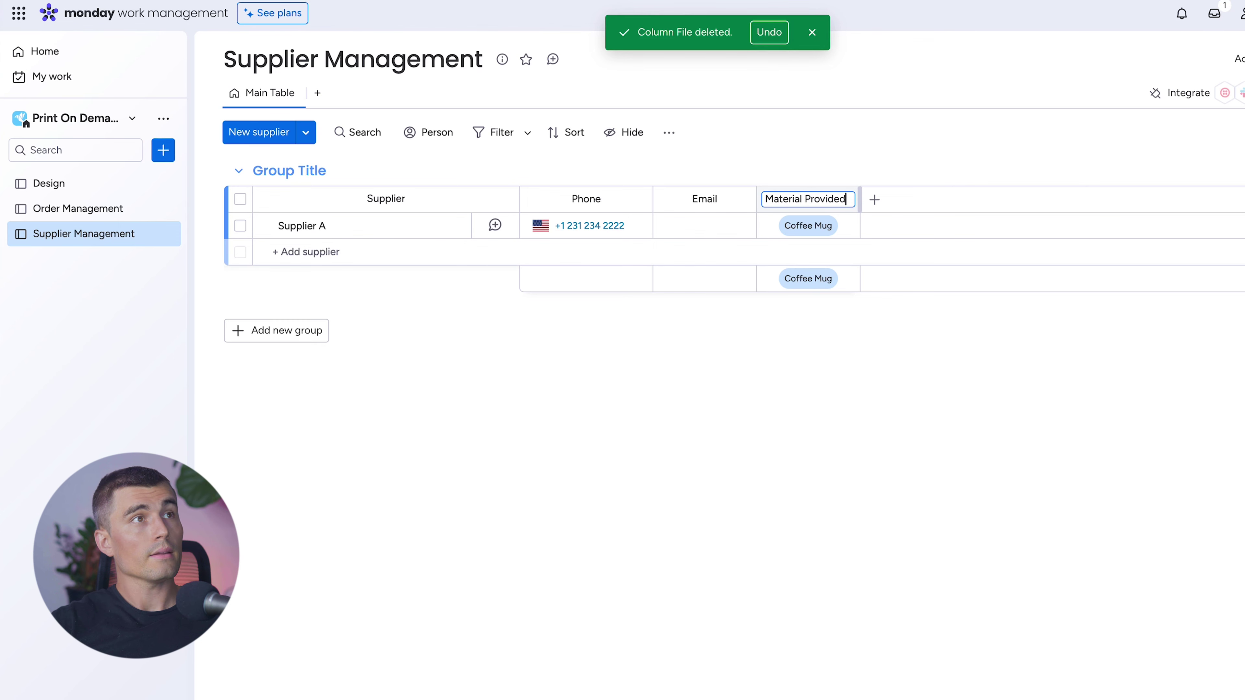
pyautogui.write('d')
pyautogui.press('Return')
pyautogui.click(875, 200)
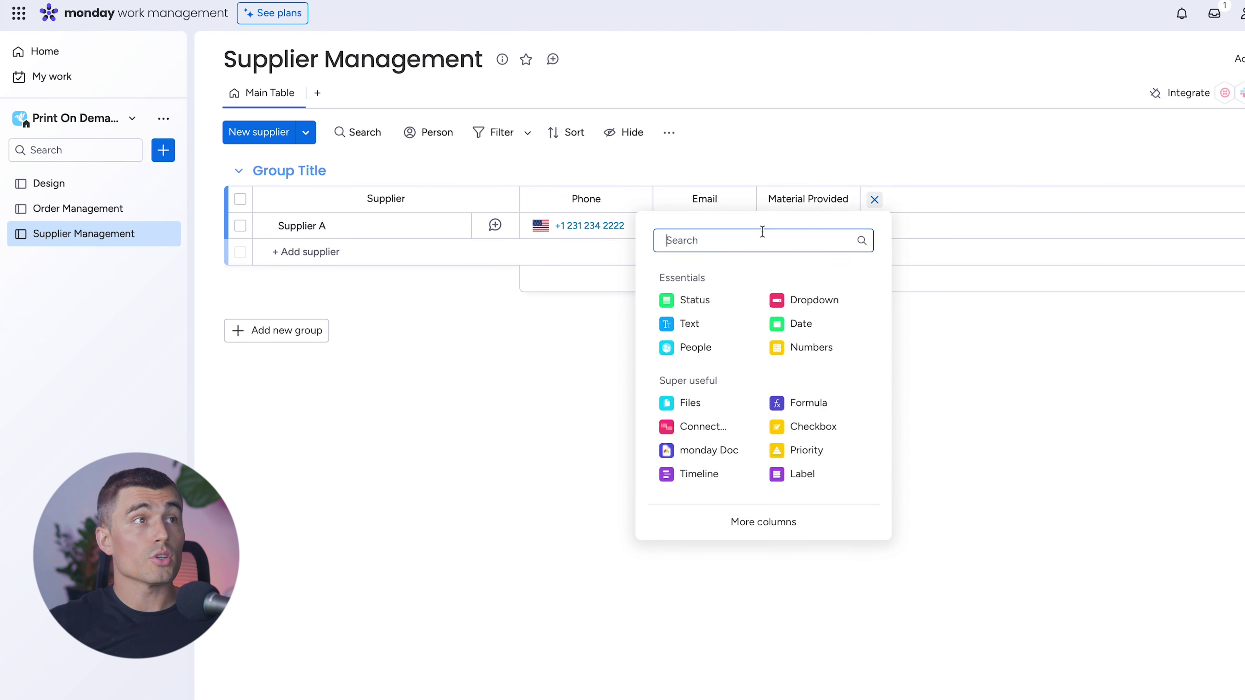
# - Add a Numbers column 'Price Per Unit' showing $1 for Supplier A
pyautogui.click(807, 347)
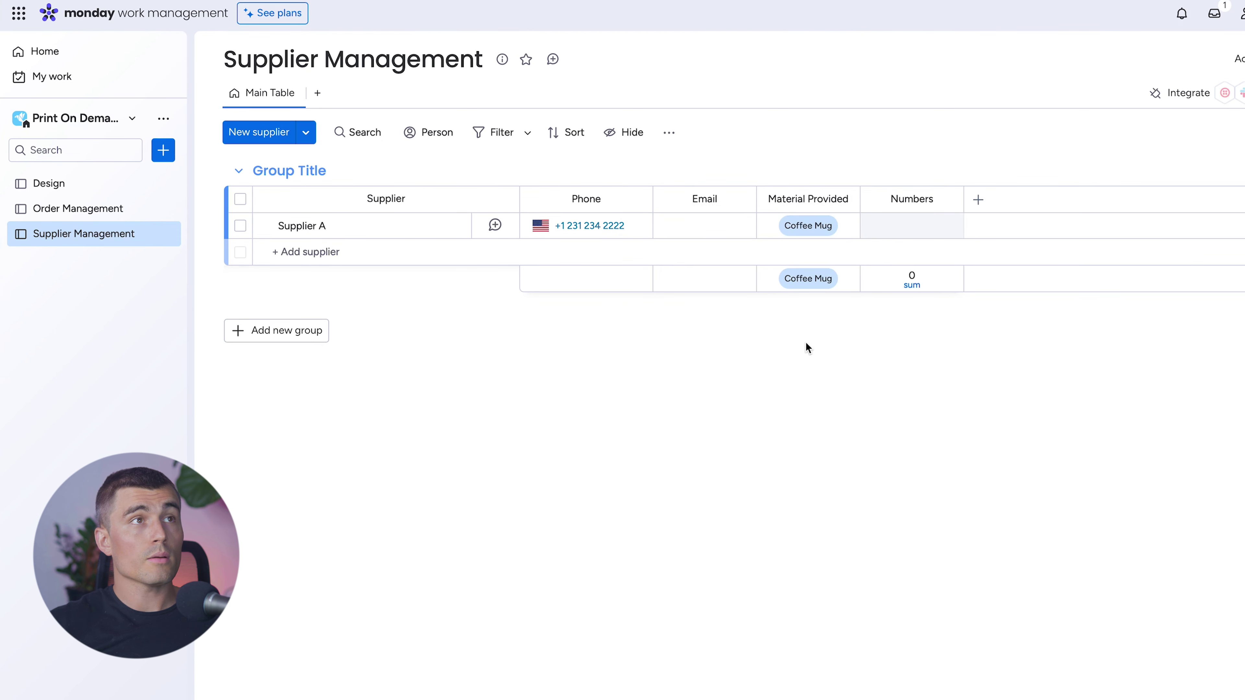
pyautogui.click(912, 199)
pyautogui.write('Pric')
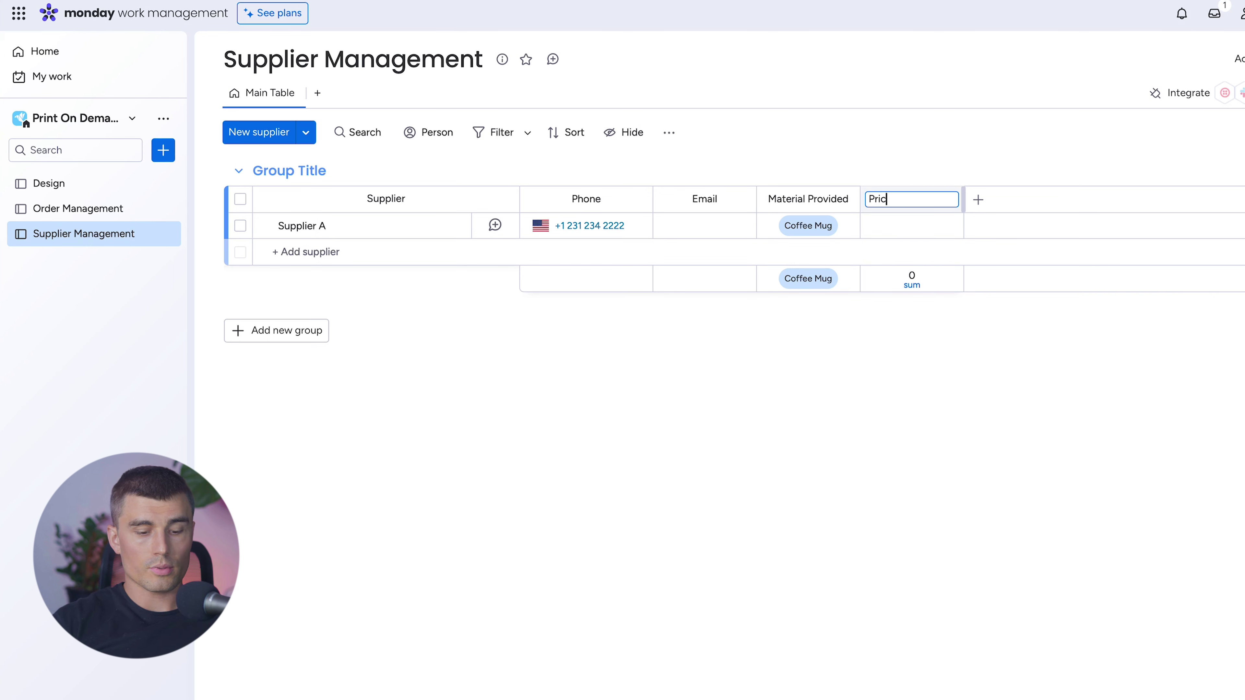
pyautogui.write('e Per Unit')
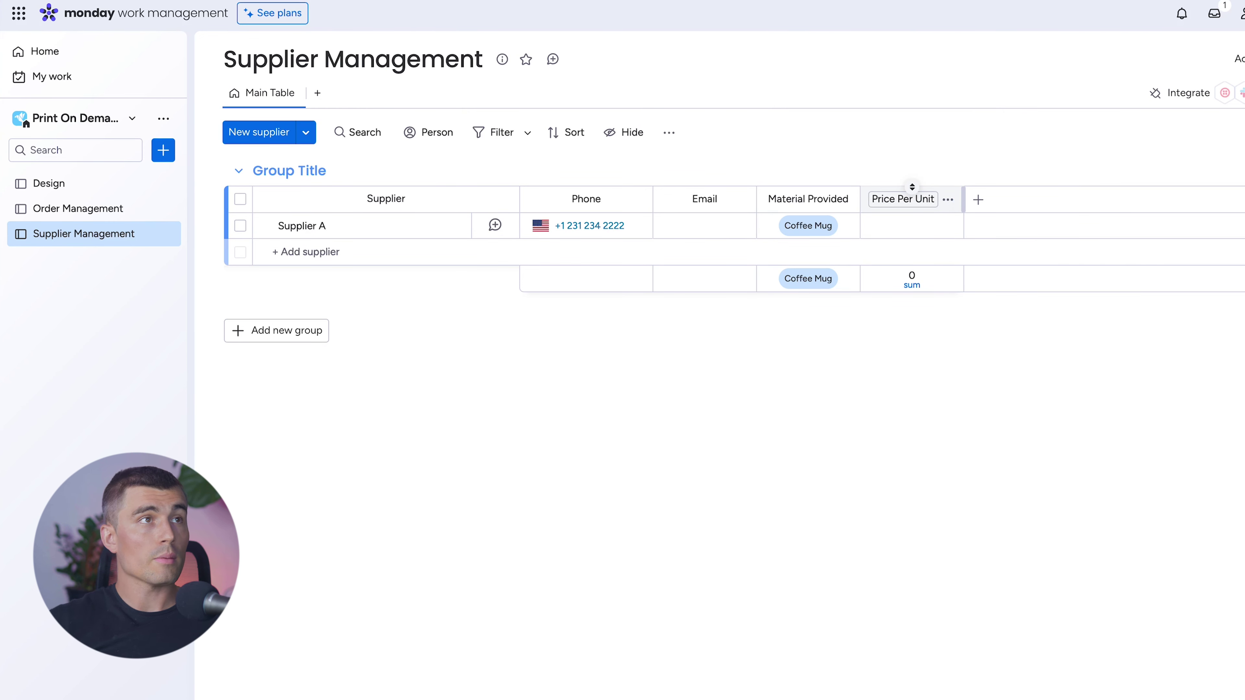
pyautogui.click(915, 225)
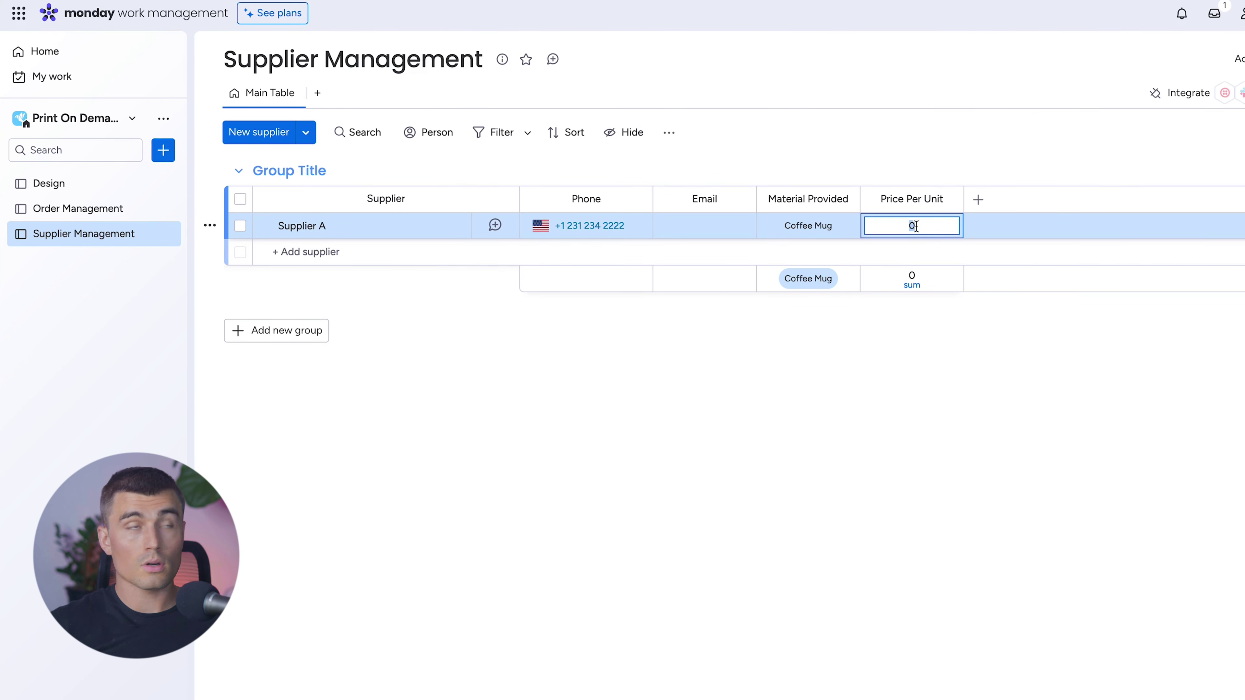
pyautogui.press('Return')
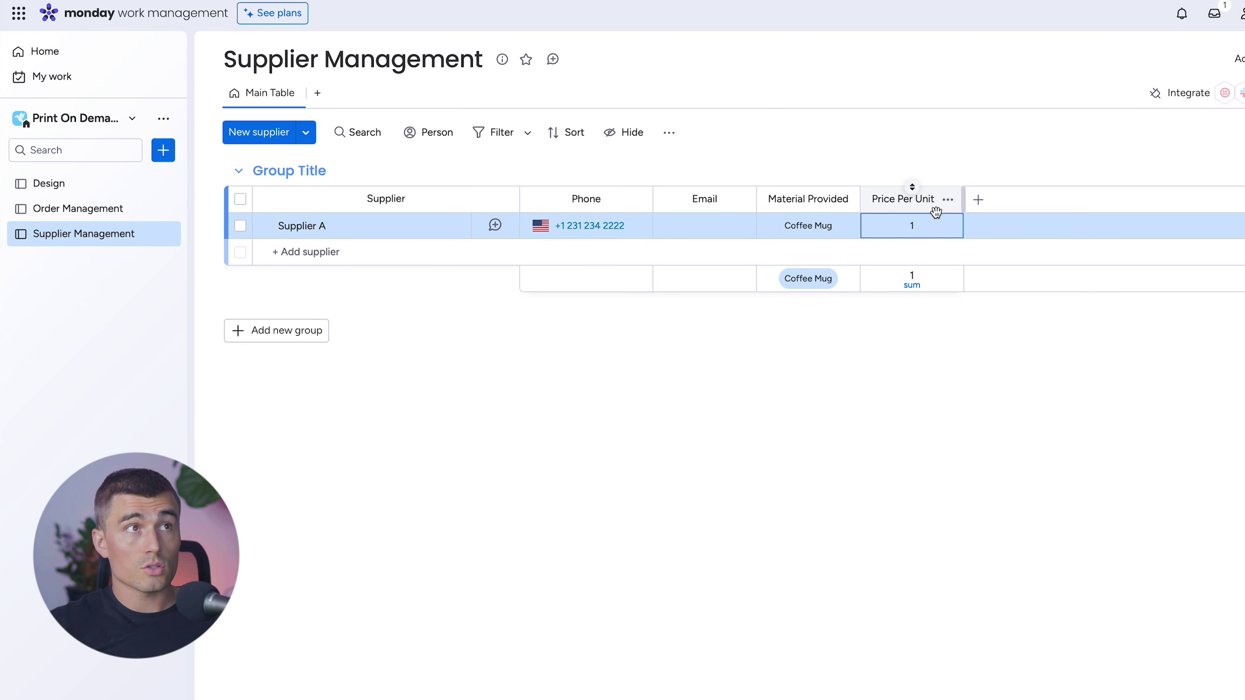
pyautogui.click(947, 200)
pyautogui.moveTo(973, 229)
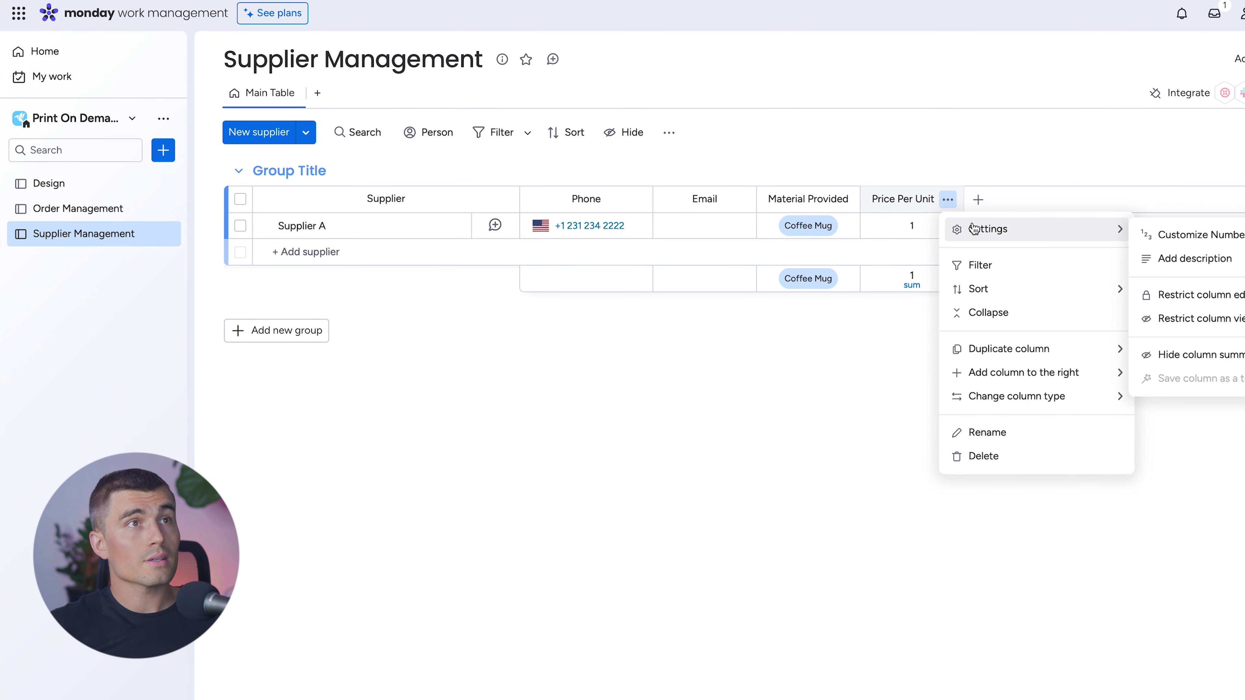
pyautogui.click(1196, 235)
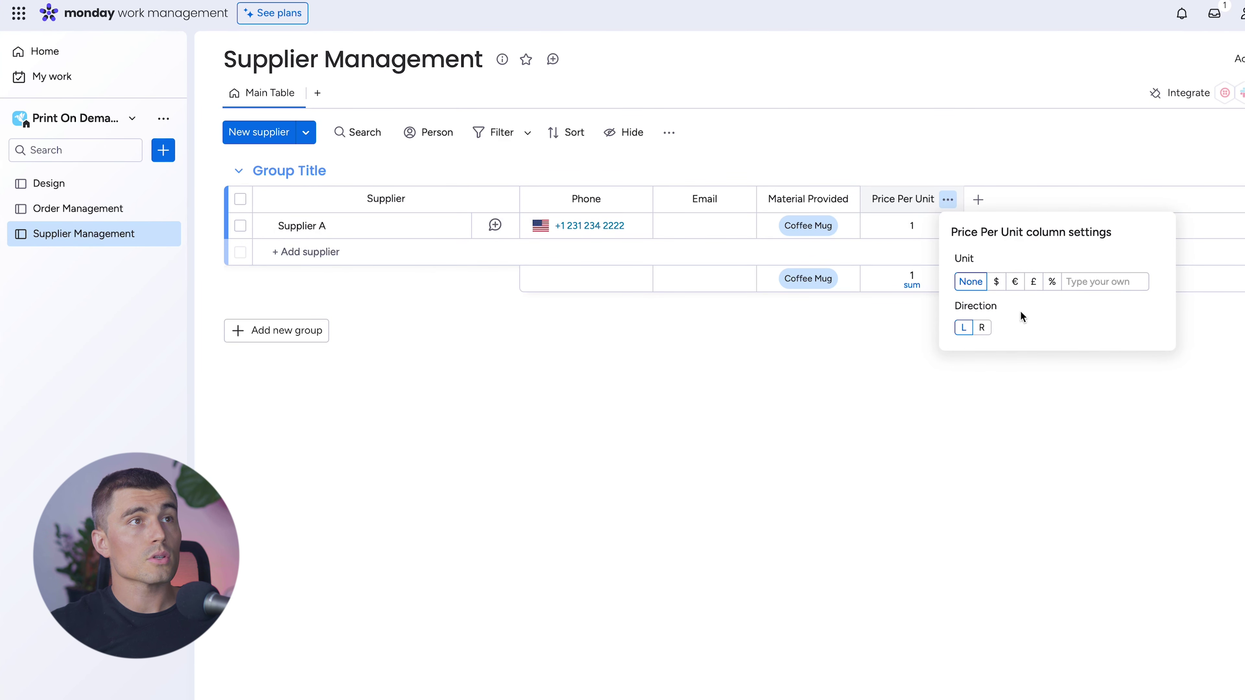
pyautogui.click(995, 281)
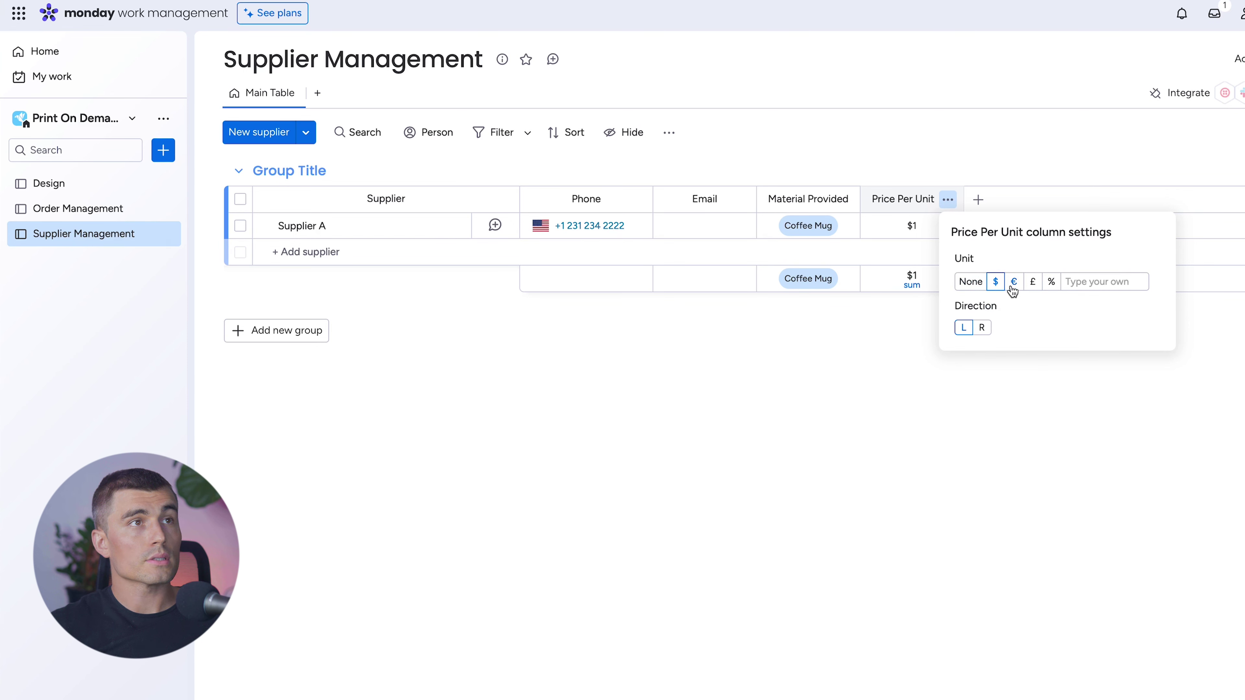
# - Add a 'Minimum Order Quantity' Numbers column with 100 for Supplier A
pyautogui.click(978, 200)
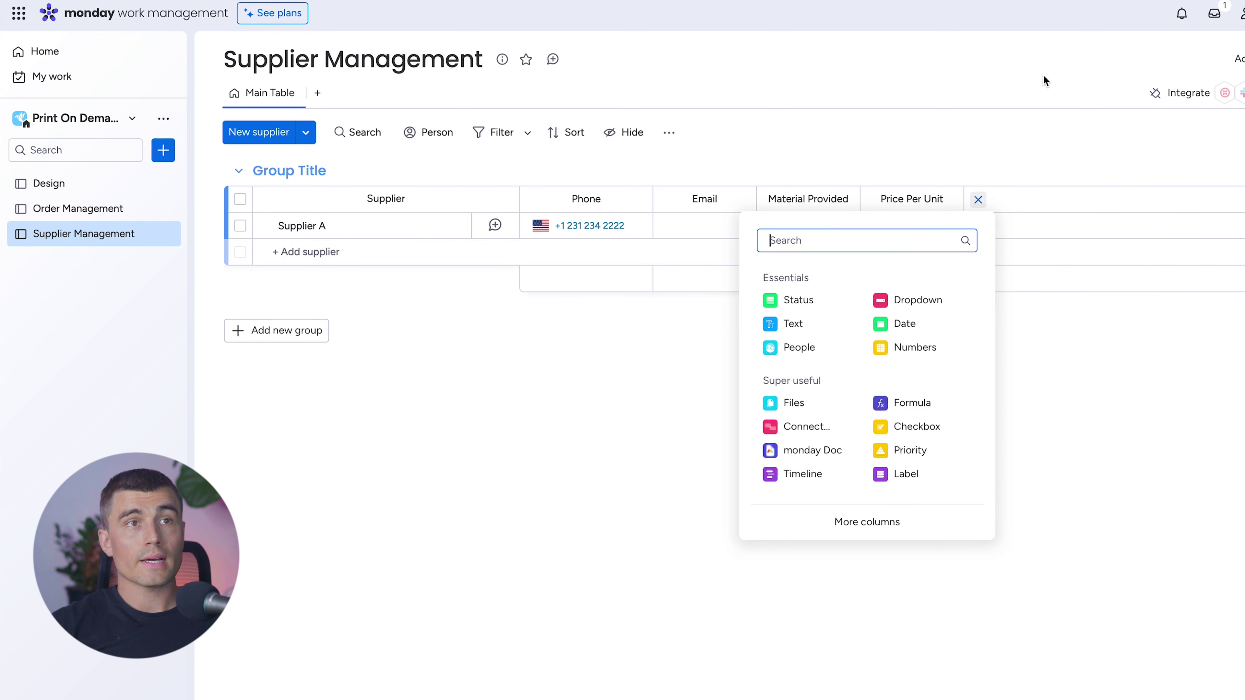
pyautogui.write('numb')
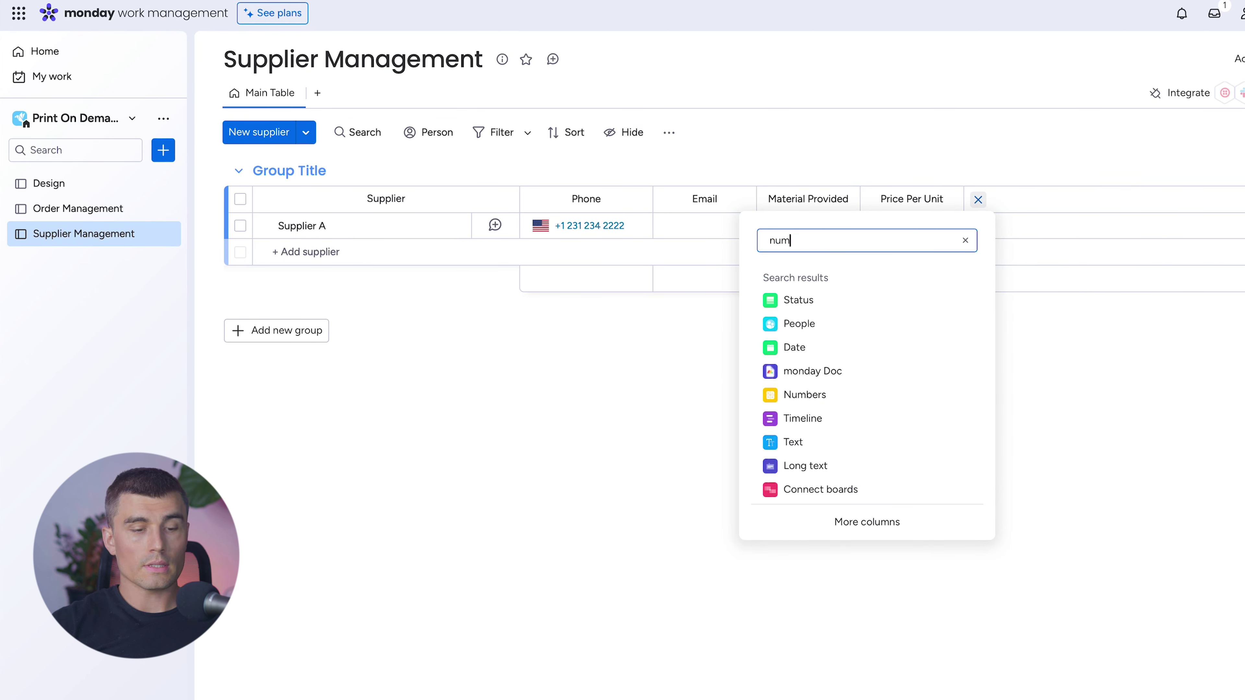
pyautogui.click(852, 304)
pyautogui.click(1022, 199)
pyautogui.write('Minimum Order Quanityt')
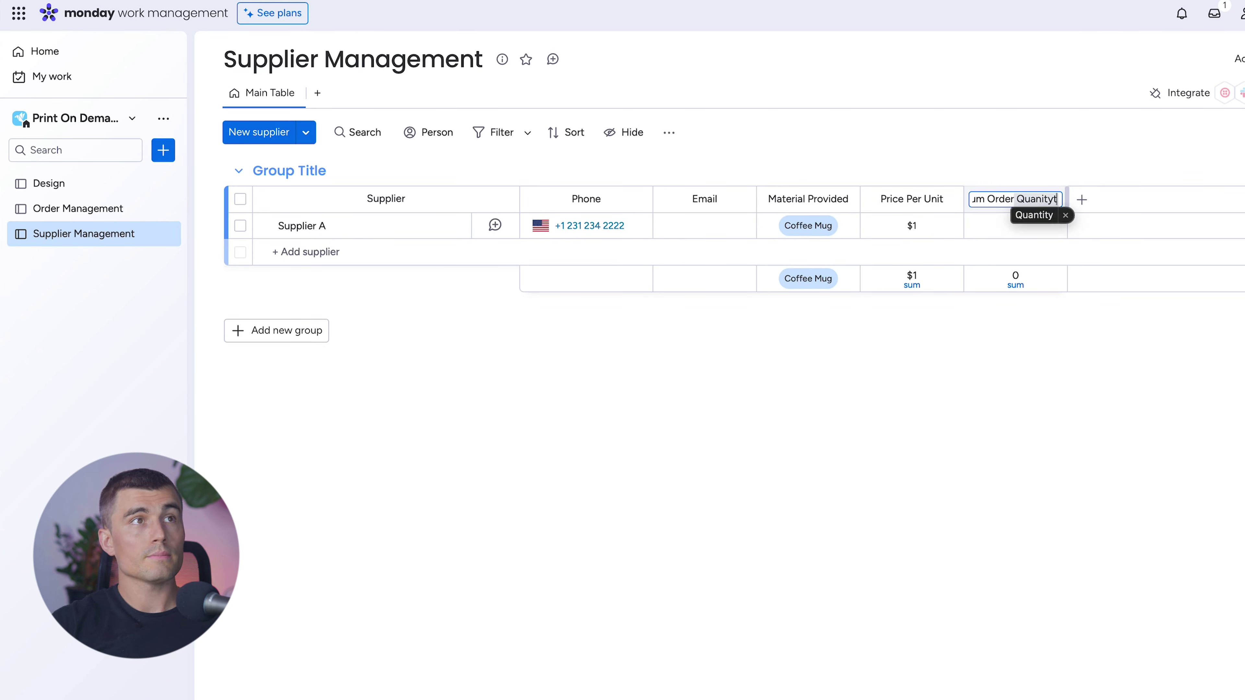
pyautogui.click(1051, 228)
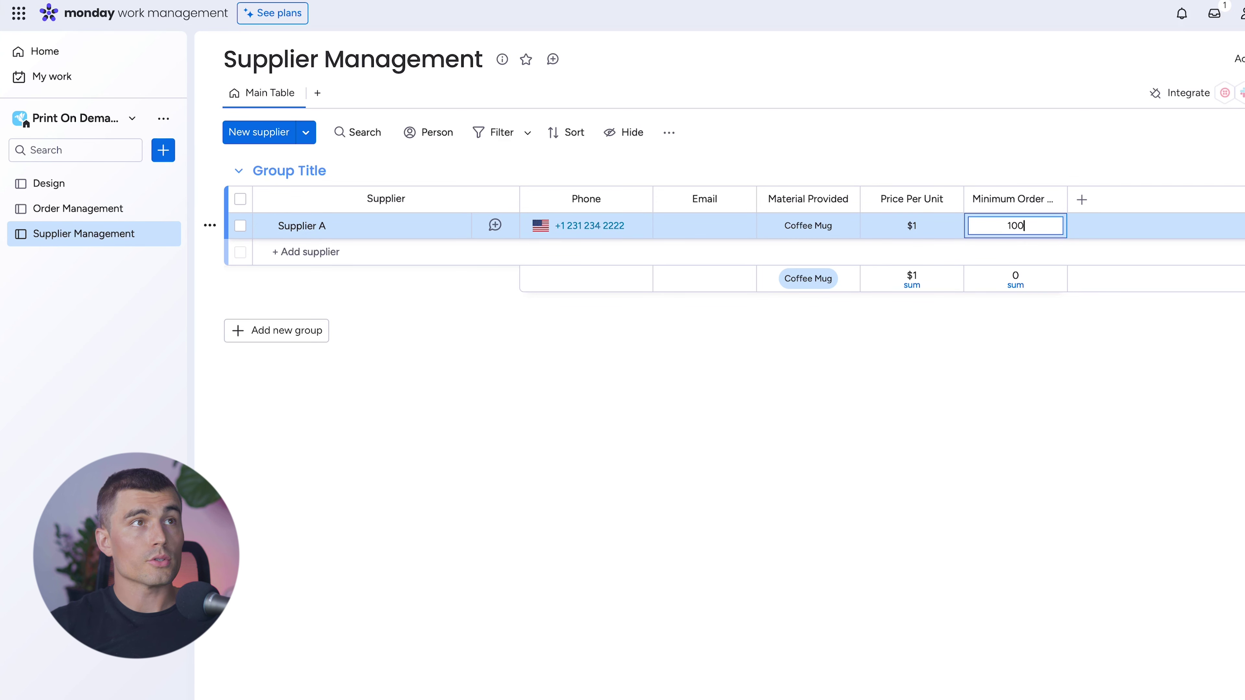
pyautogui.click(1059, 386)
pyautogui.click(1082, 200)
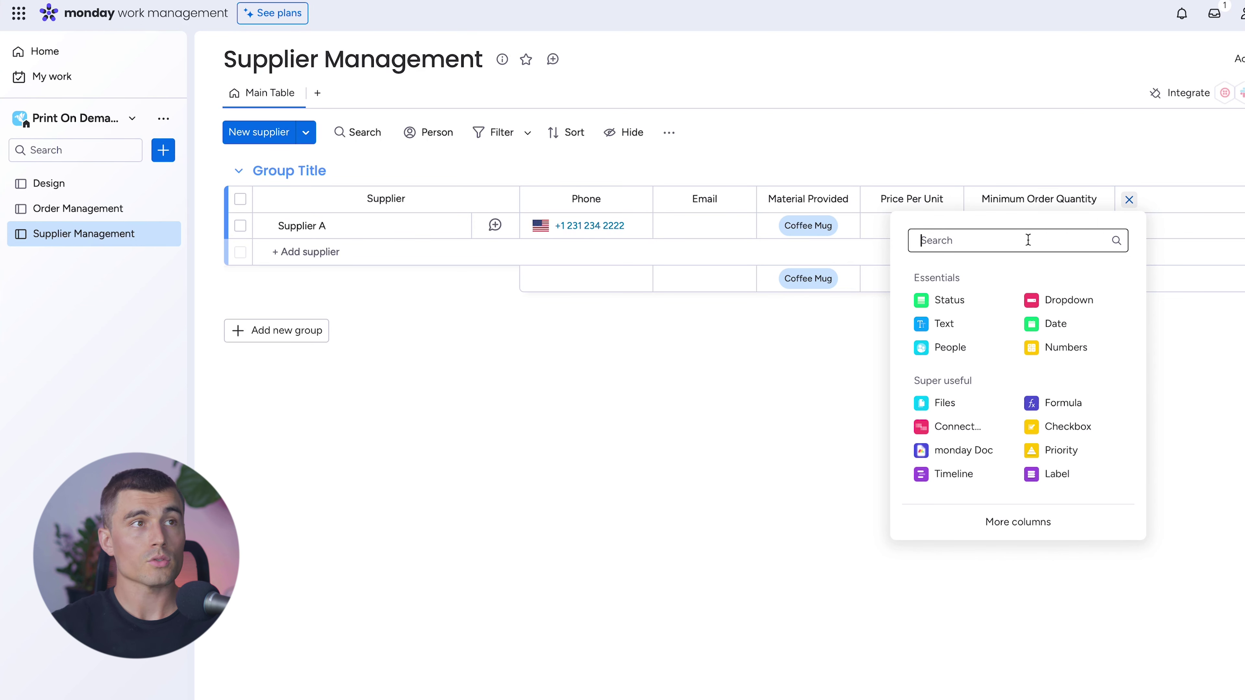
# - Add a Formula column {Price Per Unit}*{Minimum Order Quantity} titled 'Minimum Order $ Amount'
pyautogui.write('form')
pyautogui.press('Return')
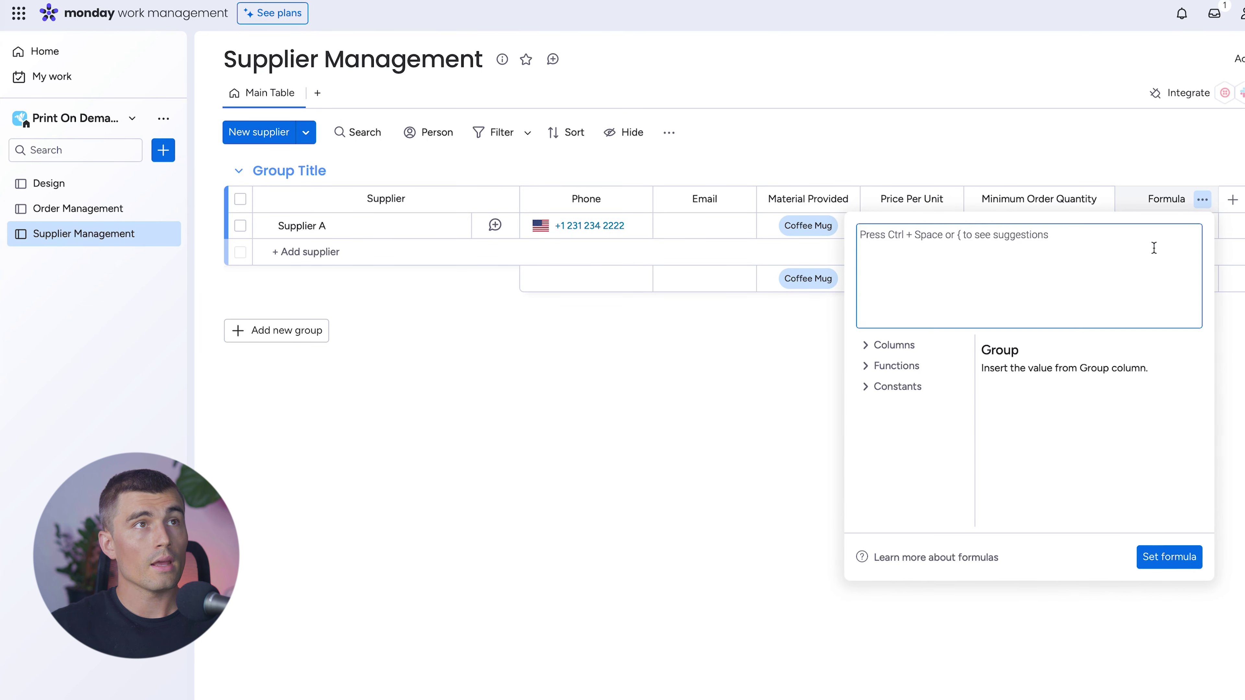
pyautogui.click(865, 348)
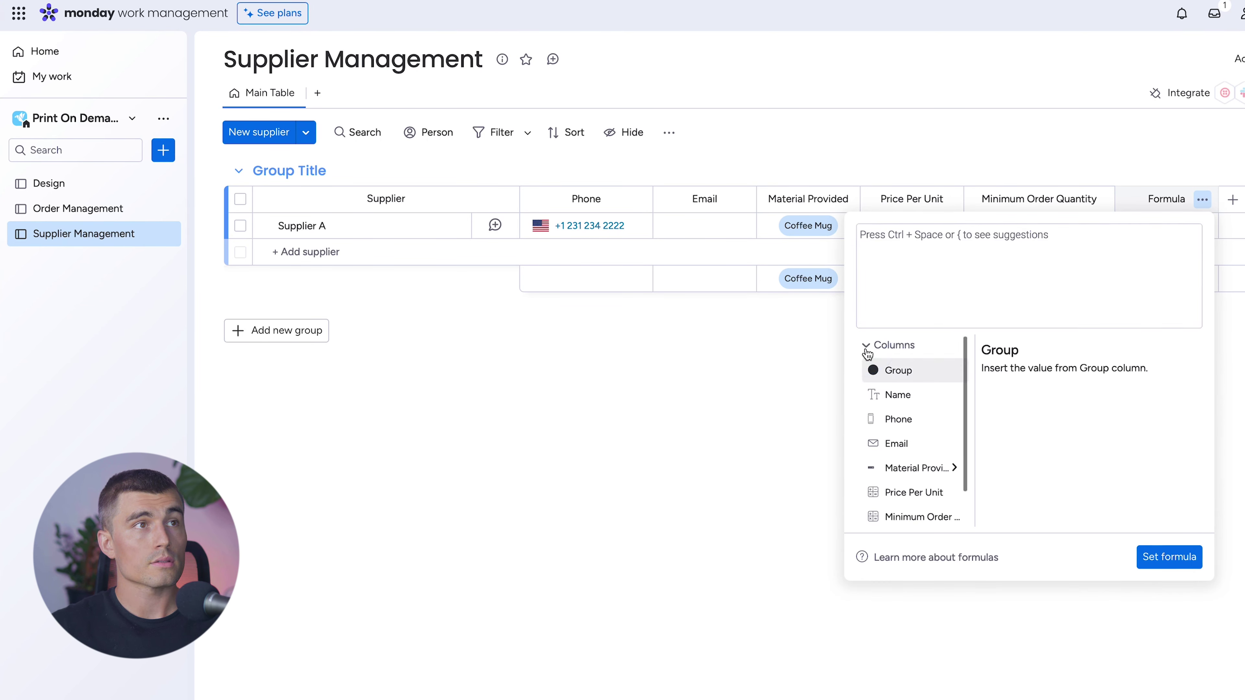
pyautogui.scroll(-1, 902, 417)
pyautogui.click(912, 454)
pyautogui.write('*')
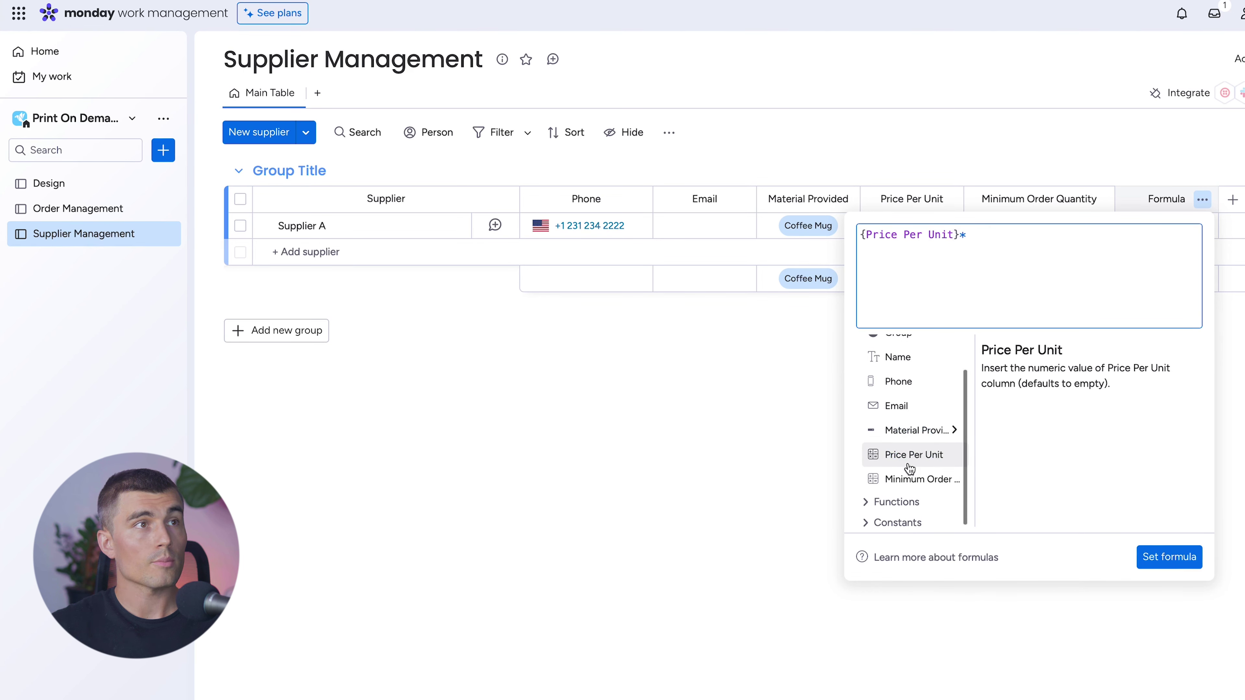
pyautogui.click(904, 476)
pyautogui.click(1182, 559)
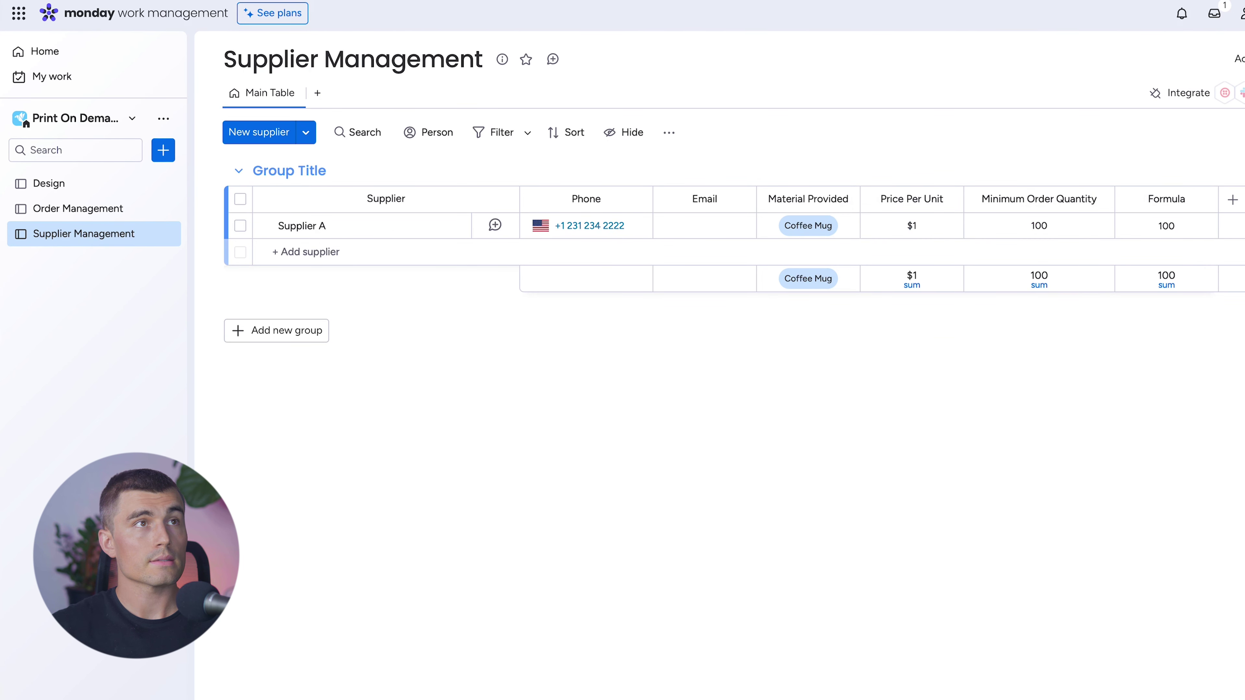
pyautogui.click(1170, 198)
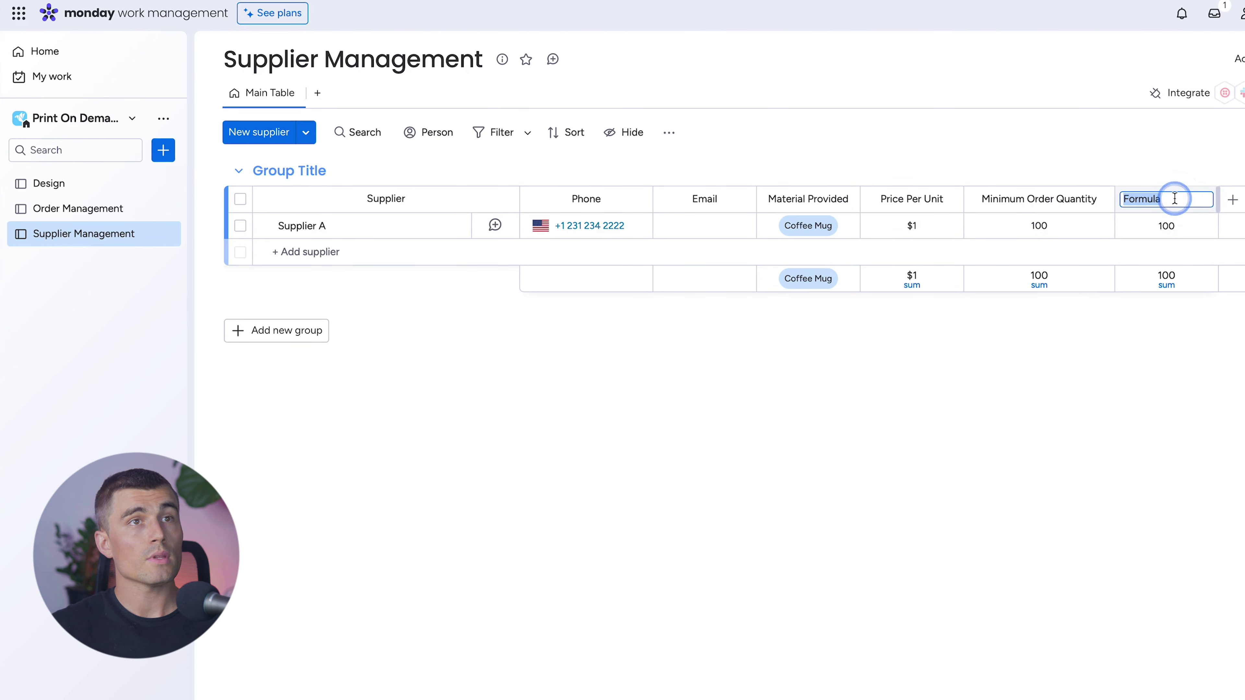
pyautogui.write('Mini')
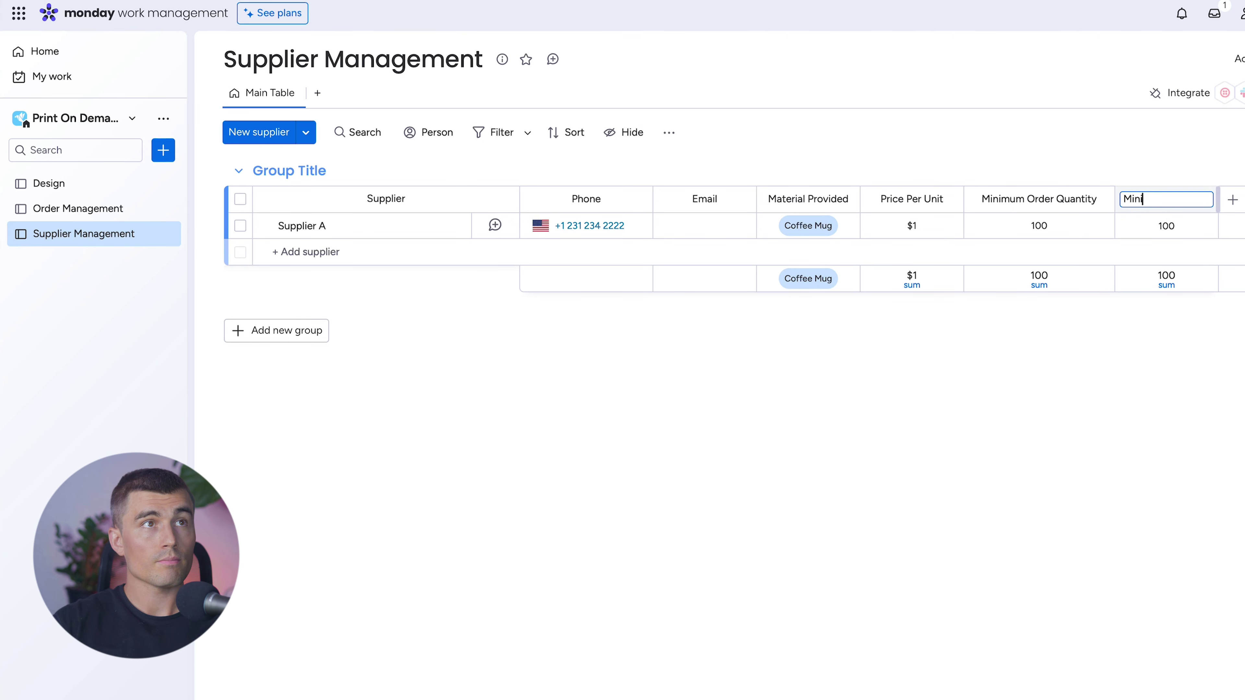
pyautogui.write('mum Order $ Amount')
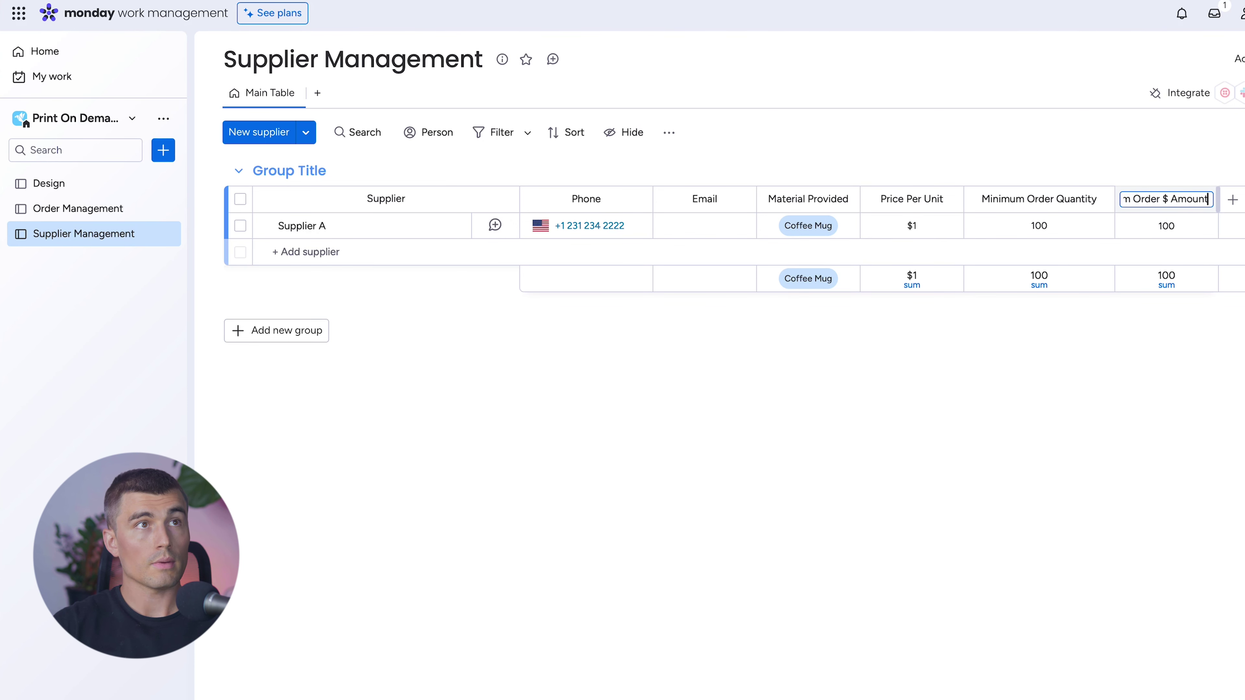
pyautogui.press('Return')
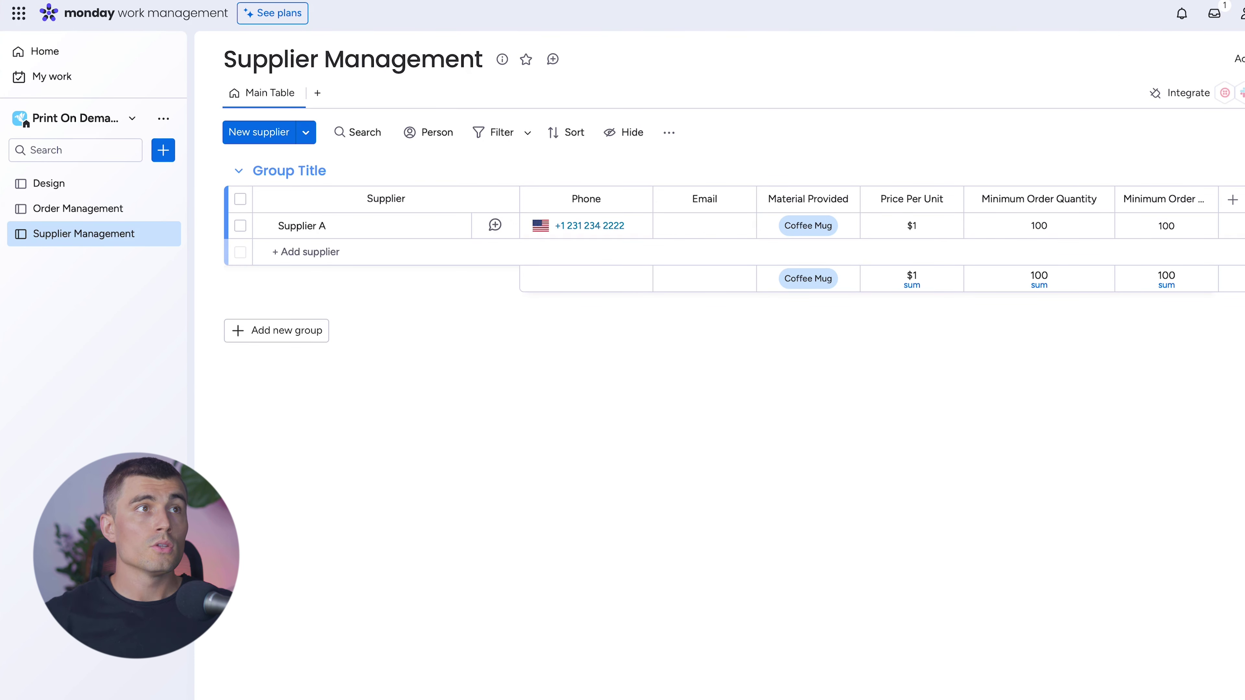
# - Change Supplier A's Minimum Order Quantity to 225
pyautogui.click(1056, 223)
pyautogui.write('20')
pyautogui.write('225')
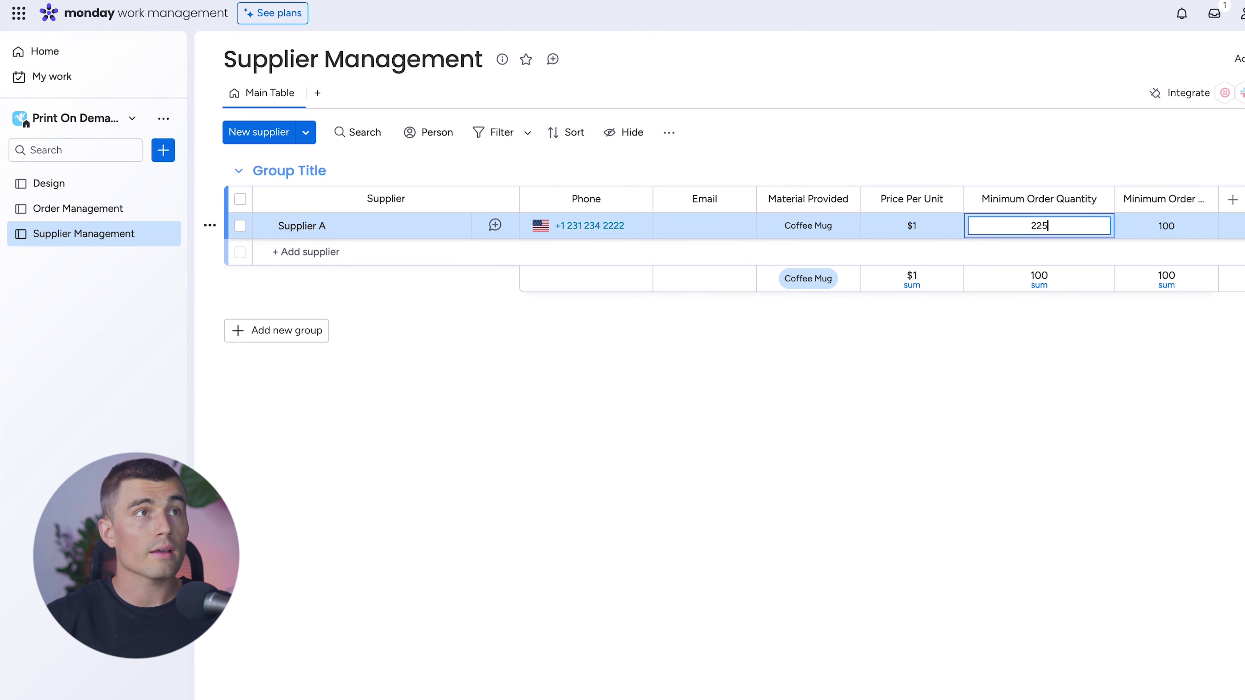
pyautogui.press('Return')
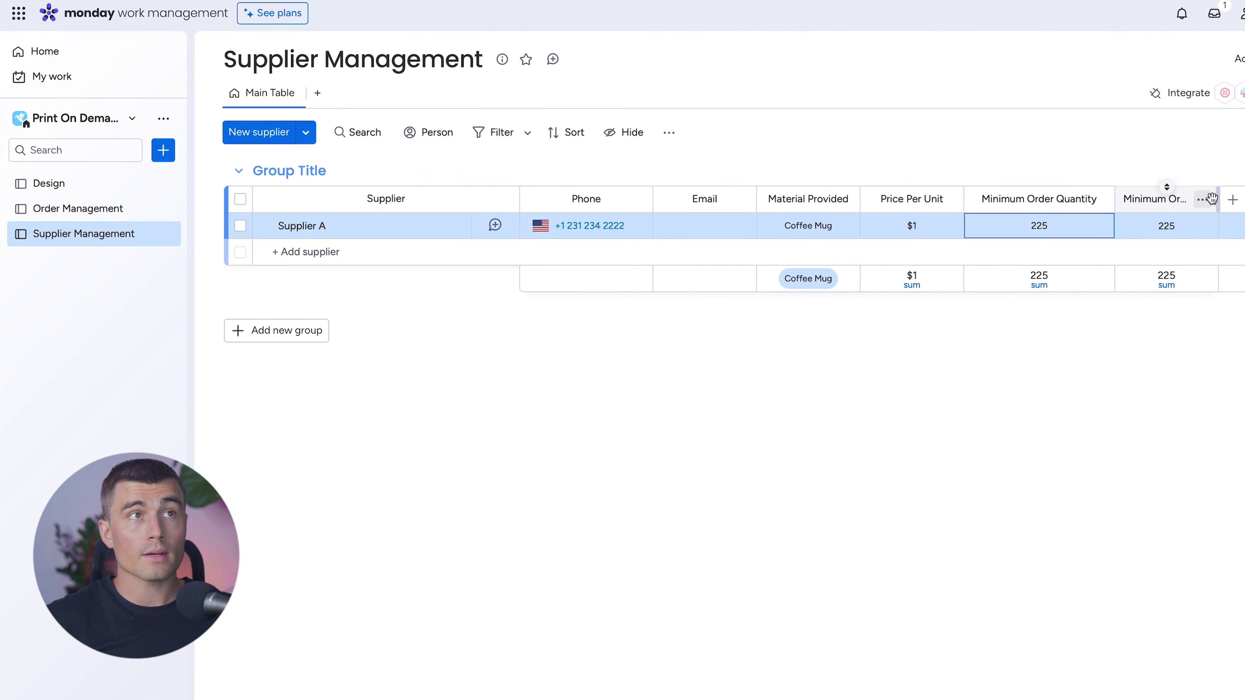
# - Add a Date column titled 'Last Order Date' after Minimum Order $ Amount
pyautogui.click(1233, 199)
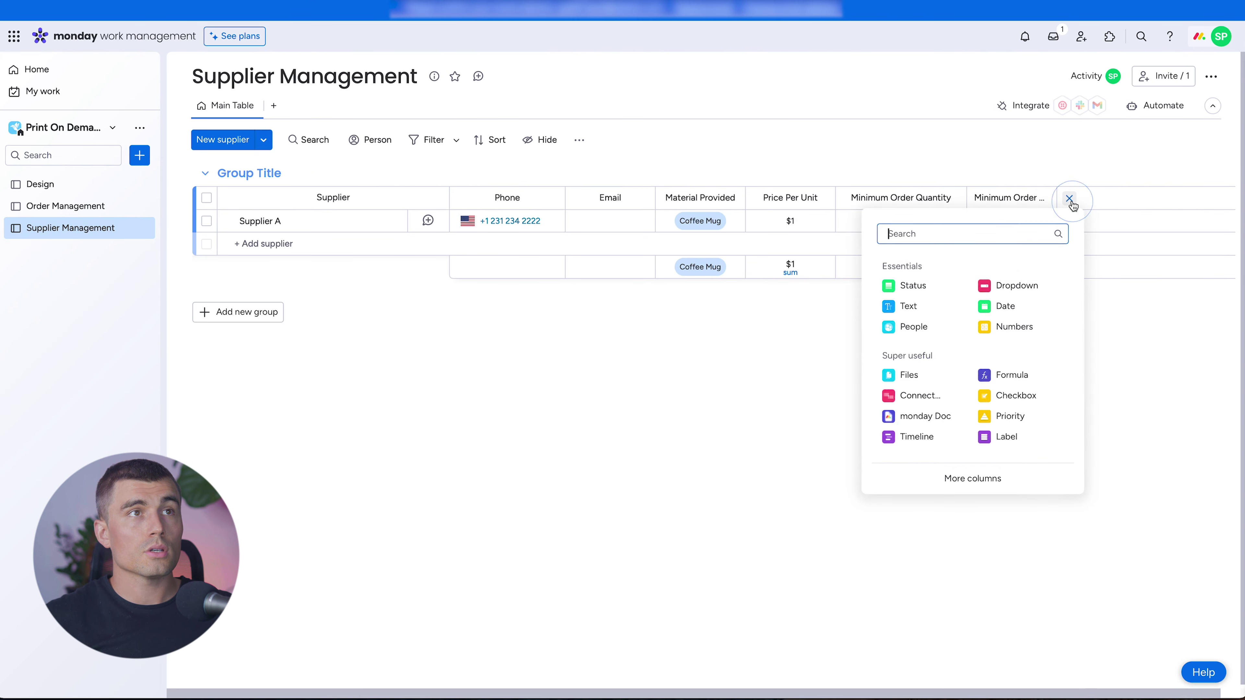
pyautogui.click(991, 309)
pyautogui.click(1093, 198)
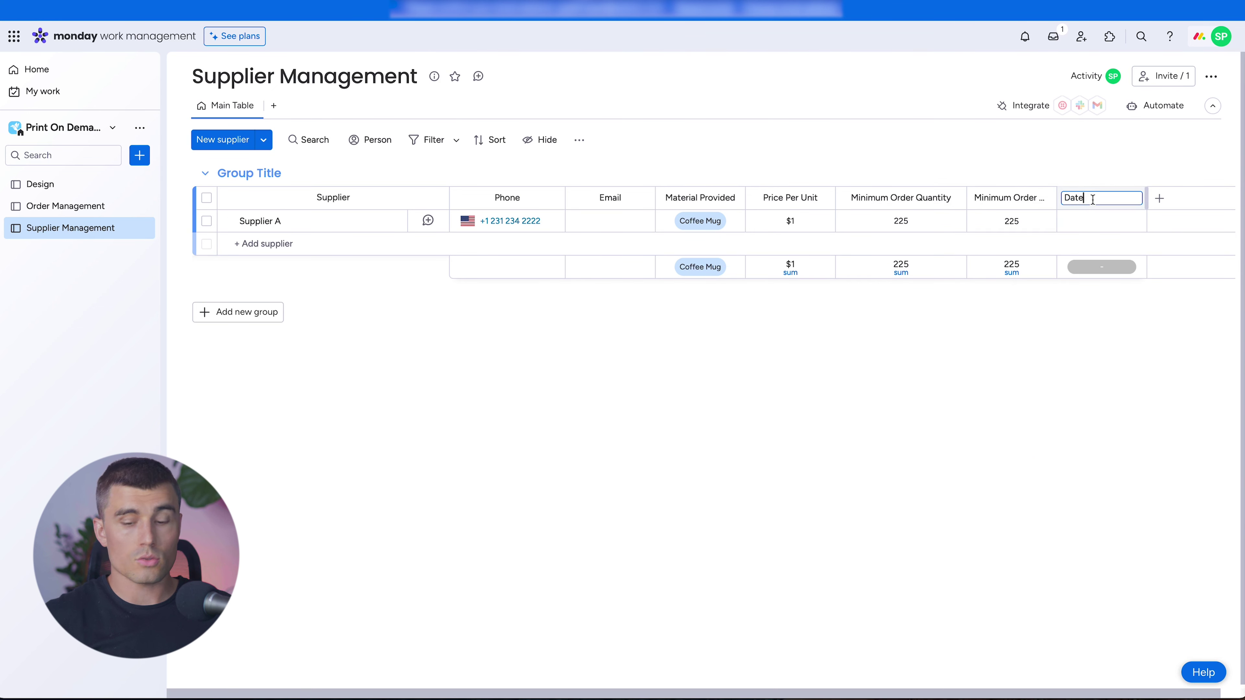
pyautogui.write('Last Order')
pyautogui.press('Return')
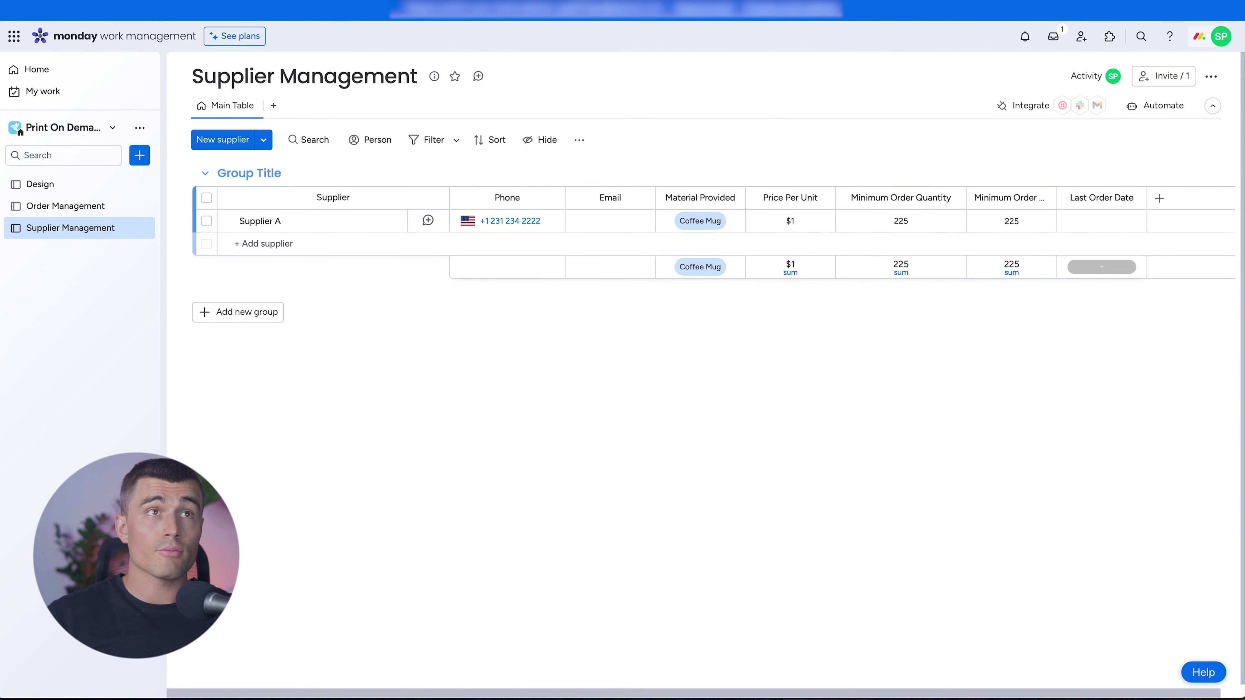
# - Create a new board named 'Shipping Fulfillment Board'
pyautogui.click(139, 155)
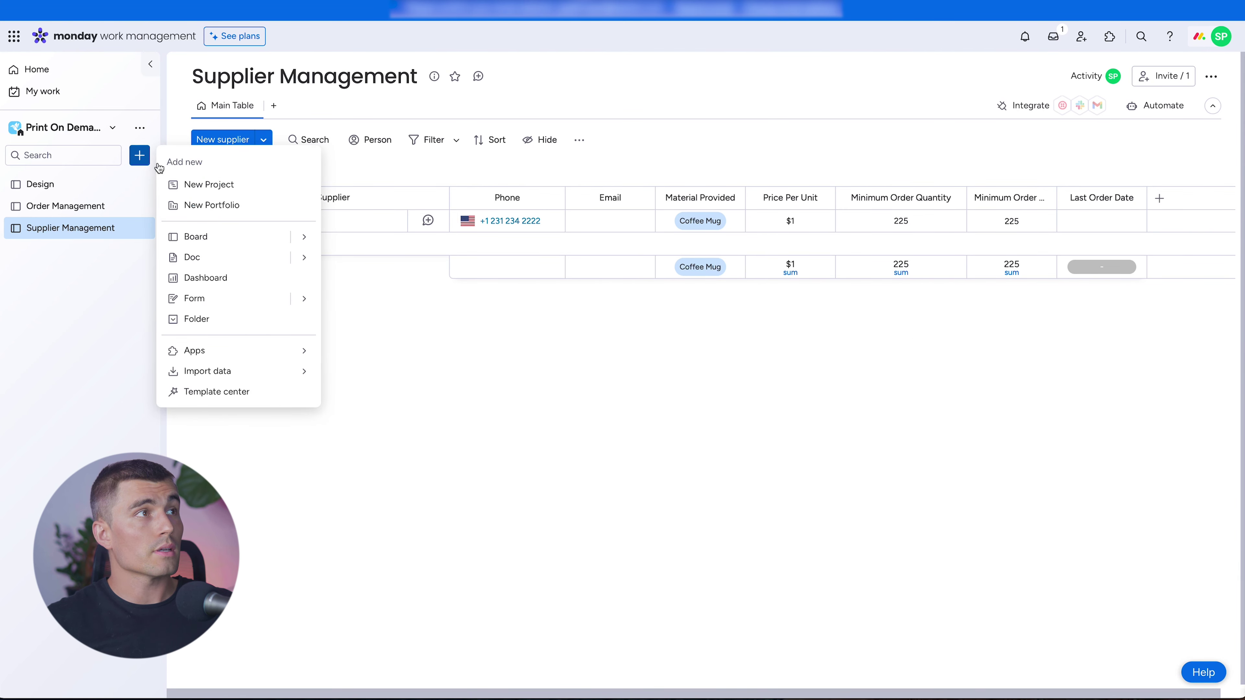
pyautogui.click(201, 238)
pyautogui.write('Shipping Fulfil')
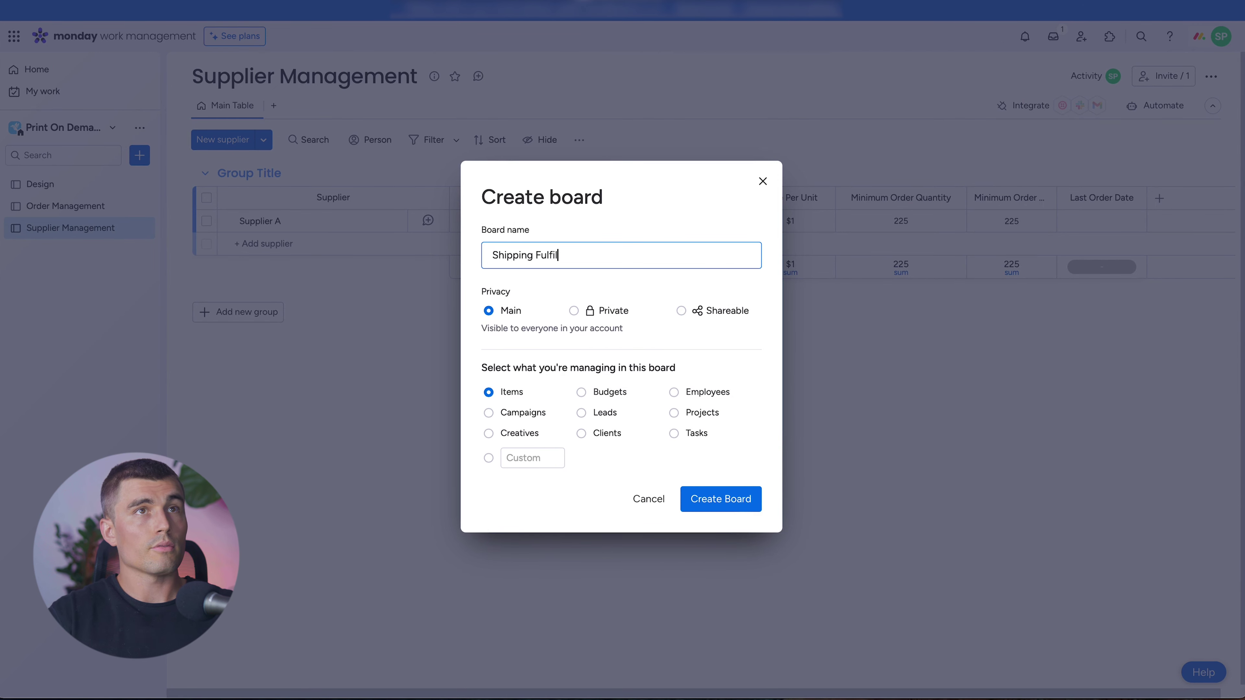
pyautogui.click(735, 509)
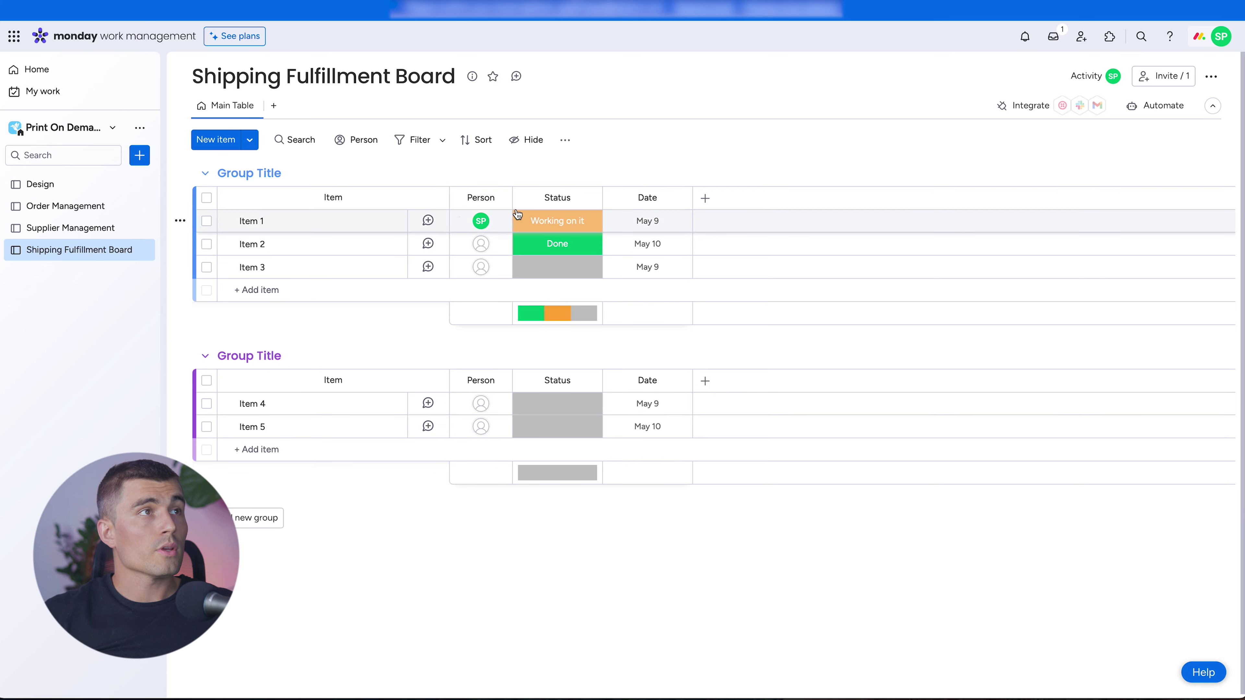
# - Delete the new board's Person column
pyautogui.click(499, 198)
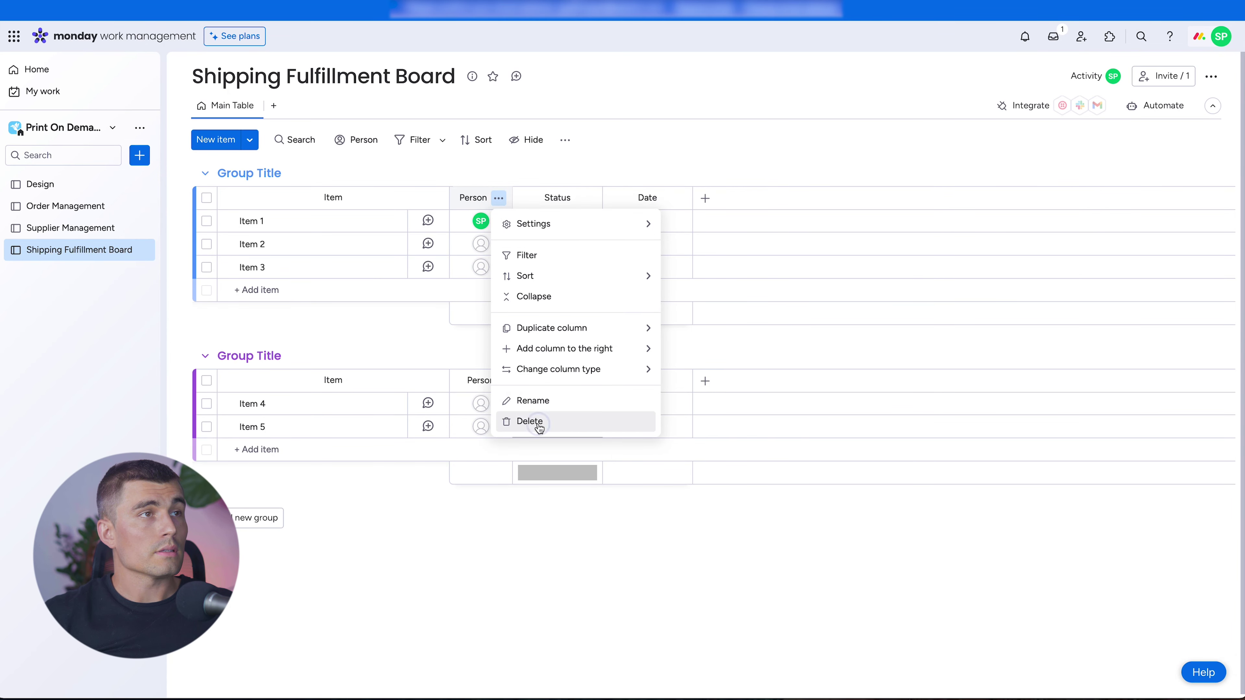
pyautogui.click(529, 422)
pyautogui.click(771, 95)
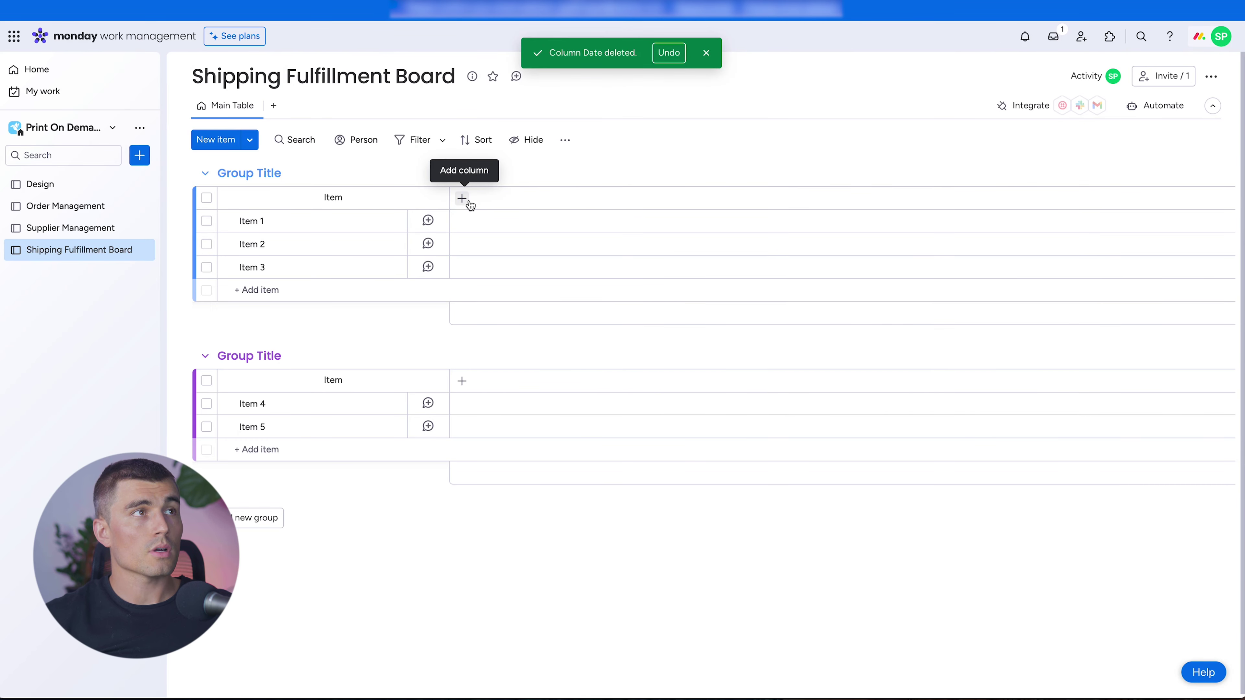
# - Add an Item ID column renamed 'Order ID'
pyautogui.click(471, 204)
pyautogui.write('item')
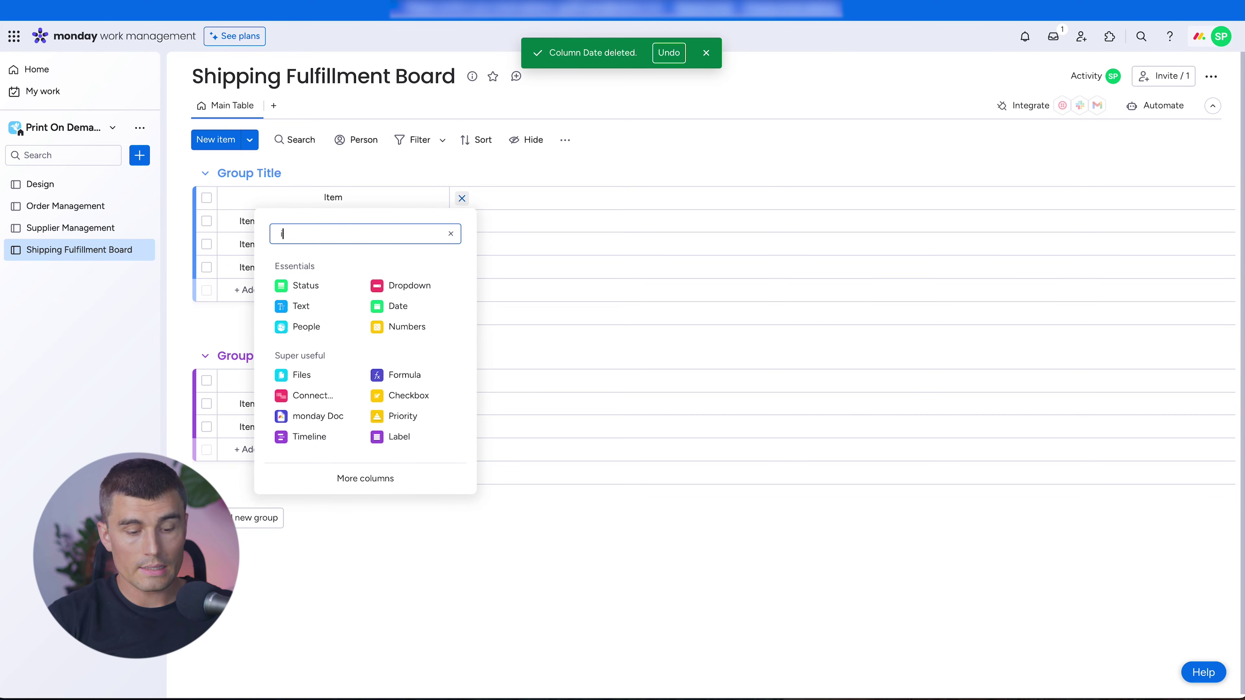
pyautogui.press('Return')
pyautogui.click(464, 197)
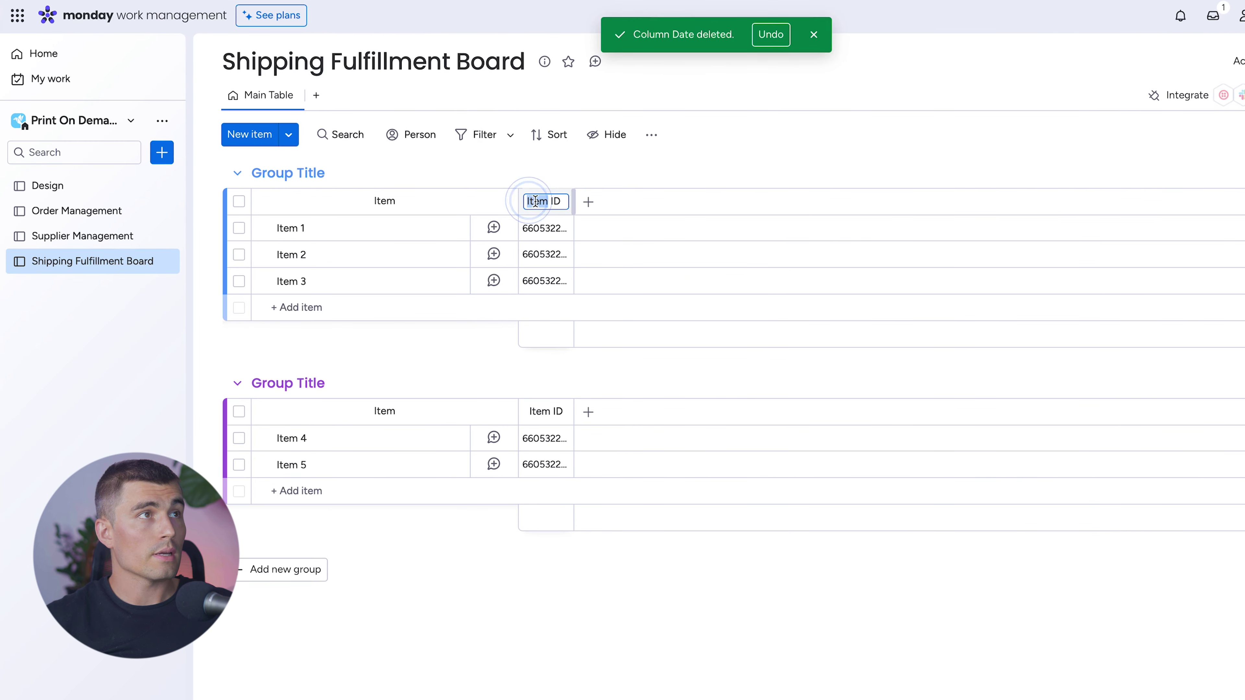
pyautogui.write('Order ID')
pyautogui.press('Return')
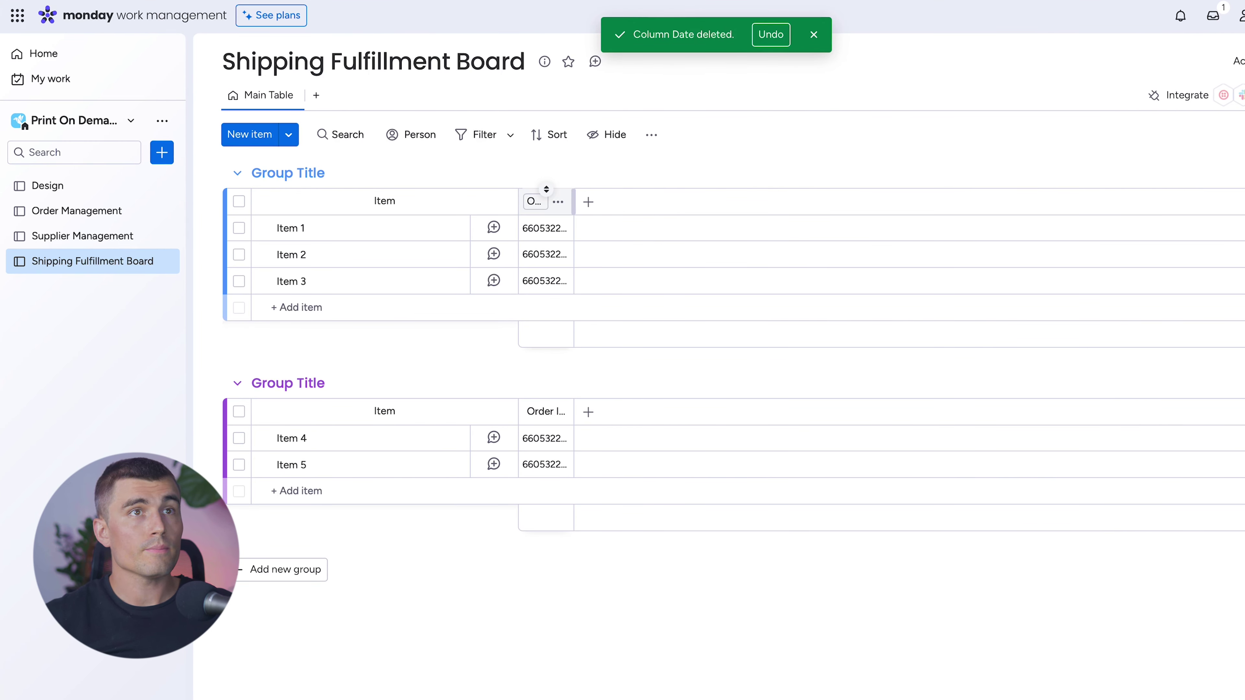
# - Add a Dropdown column with FedEx and UPS labels, tagging Item 1 as FedEx
pyautogui.click(588, 202)
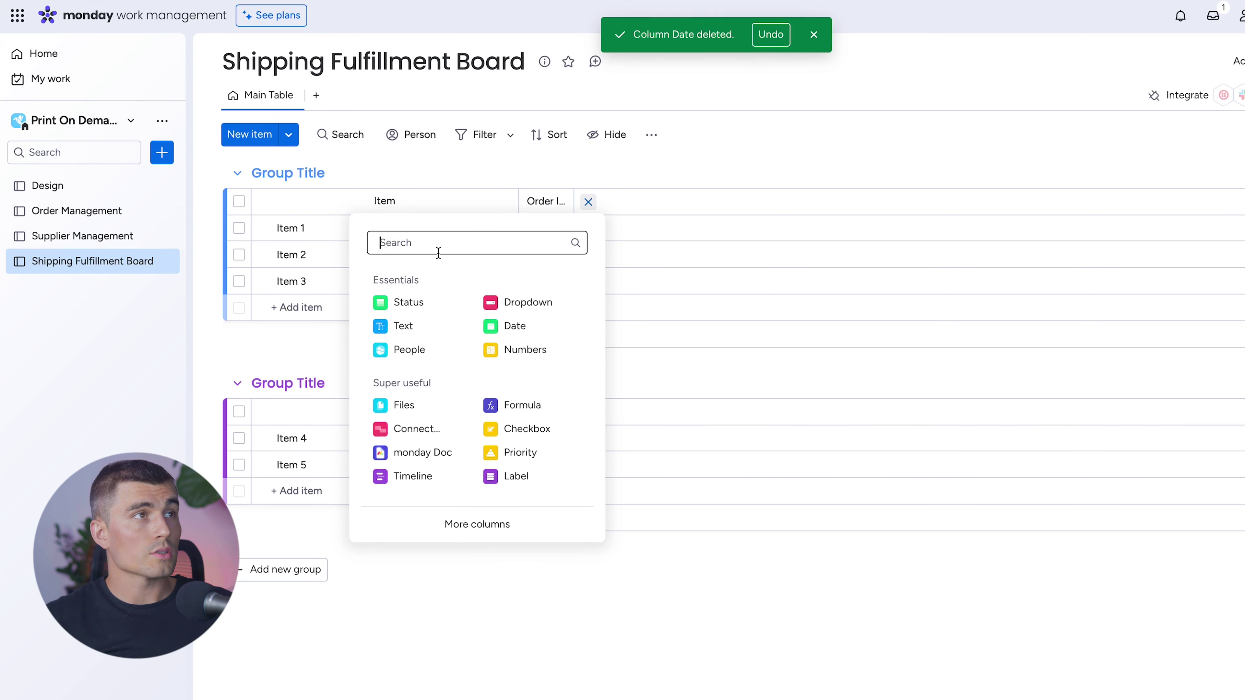
pyautogui.click(520, 303)
pyautogui.click(643, 228)
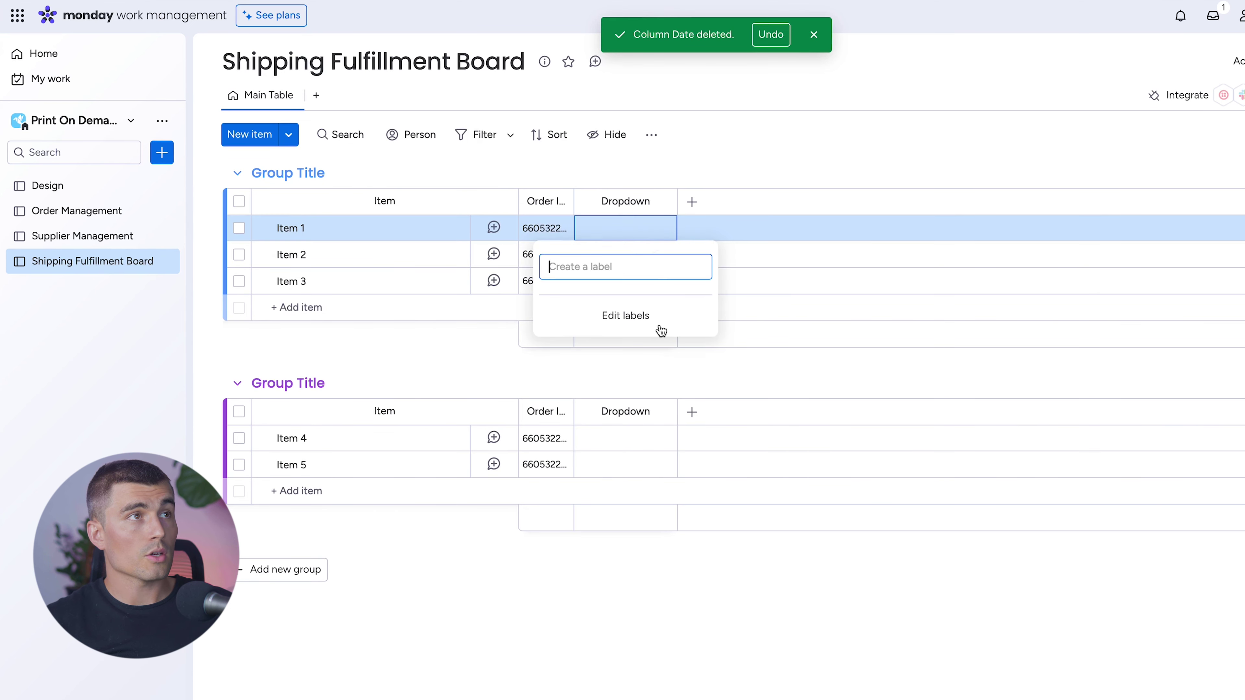
pyautogui.click(643, 314)
pyautogui.click(642, 270)
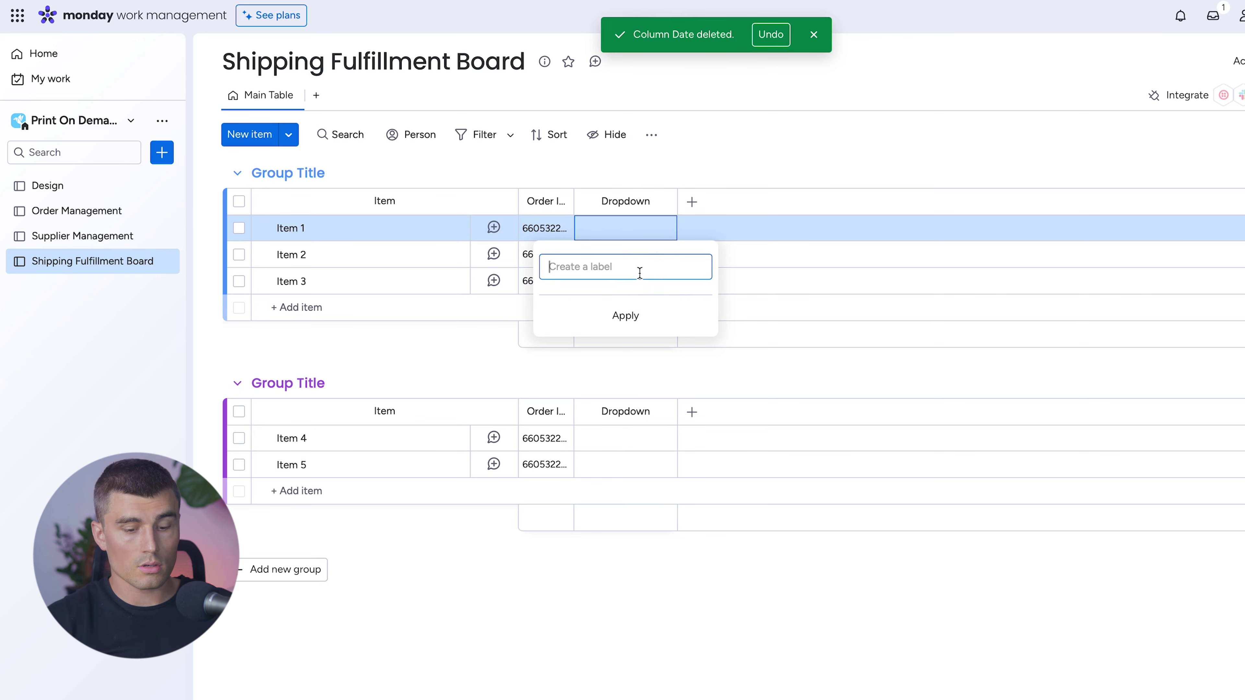
pyautogui.write('FedEx')
pyautogui.click(638, 304)
pyautogui.write('UPS')
pyautogui.press('Return')
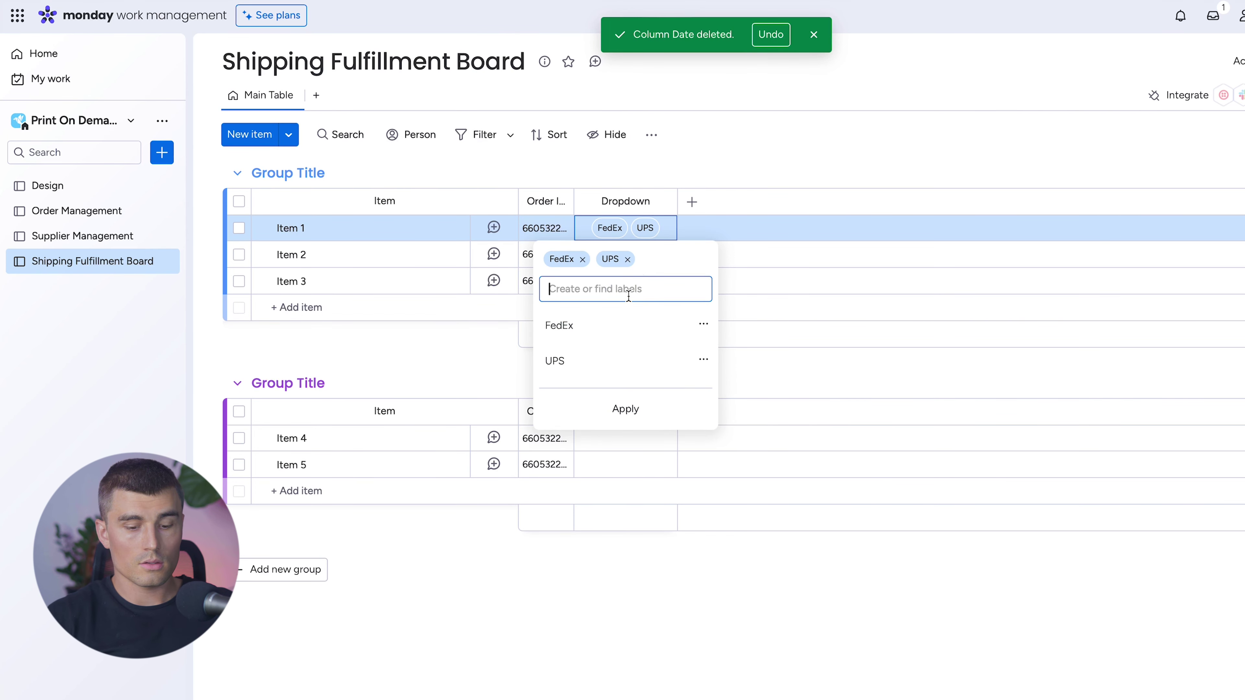
pyautogui.write('USPS')
# - Add a Numbers column renamed 'Package Weight'
pyautogui.click(834, 202)
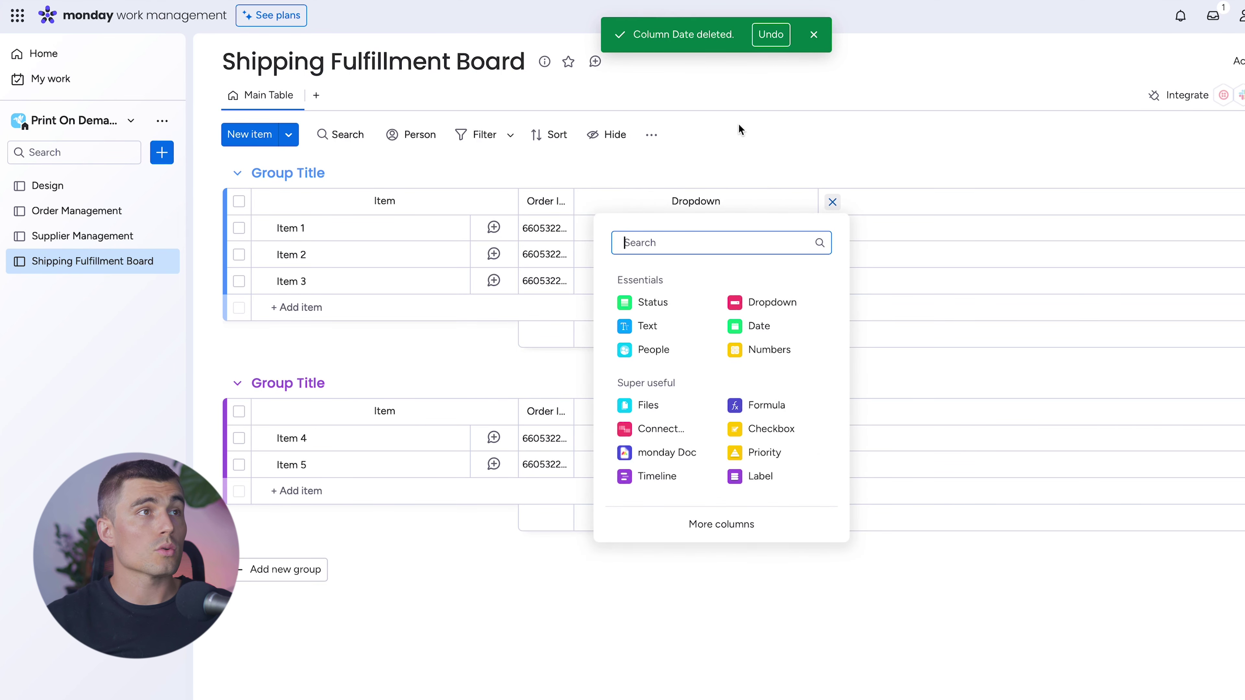
pyautogui.click(768, 349)
pyautogui.click(878, 199)
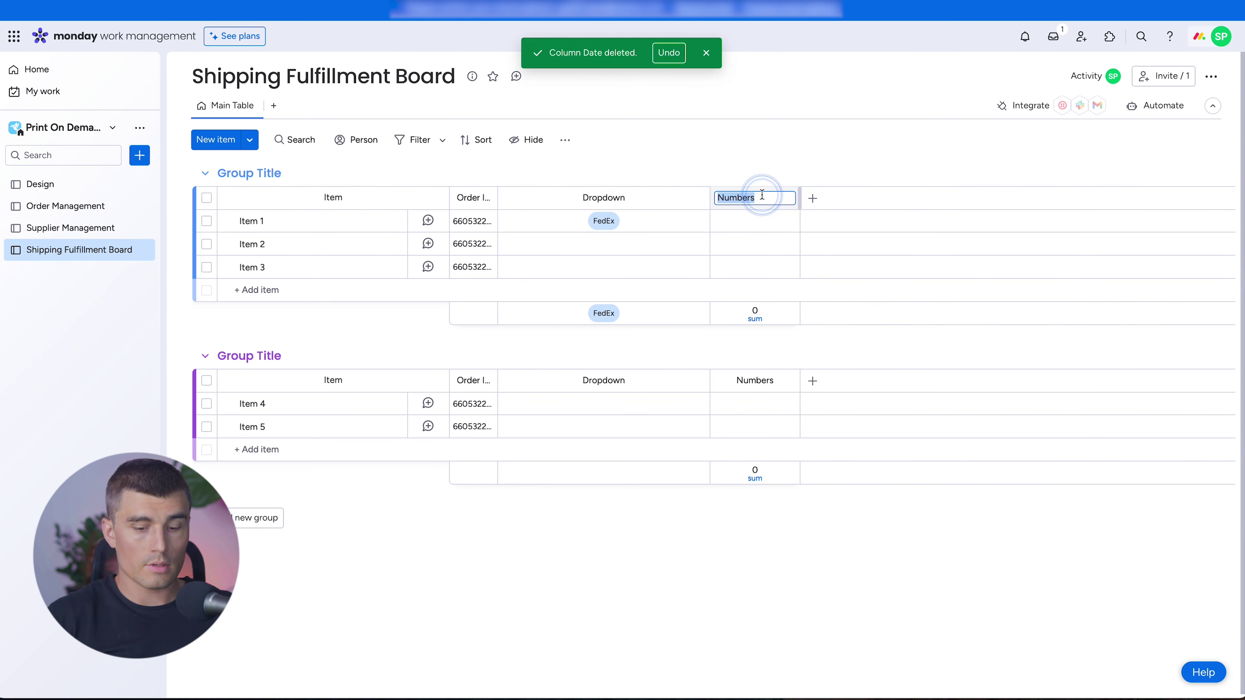
pyautogui.write('P')
pyautogui.write('ackage Weight')
pyautogui.press('Return')
# - Set a custom unit in the Package Weight column's number settings
pyautogui.click(786, 198)
pyautogui.moveTo(863, 223)
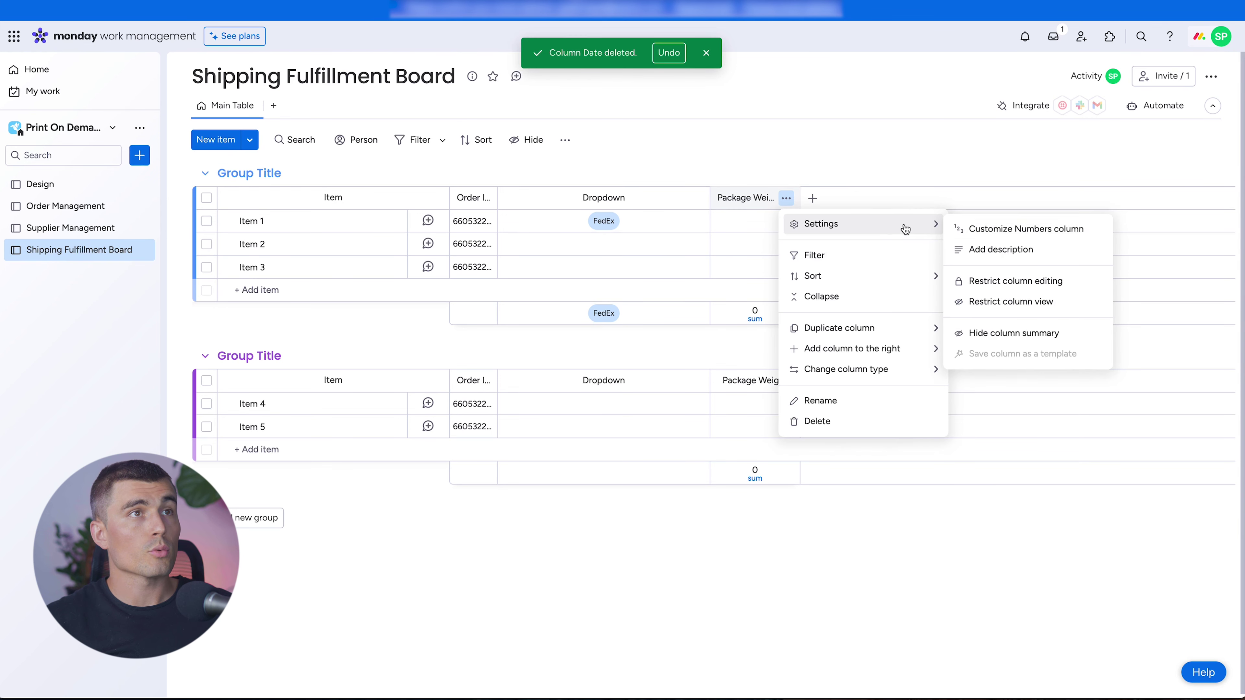
pyautogui.click(1069, 231)
pyautogui.click(922, 269)
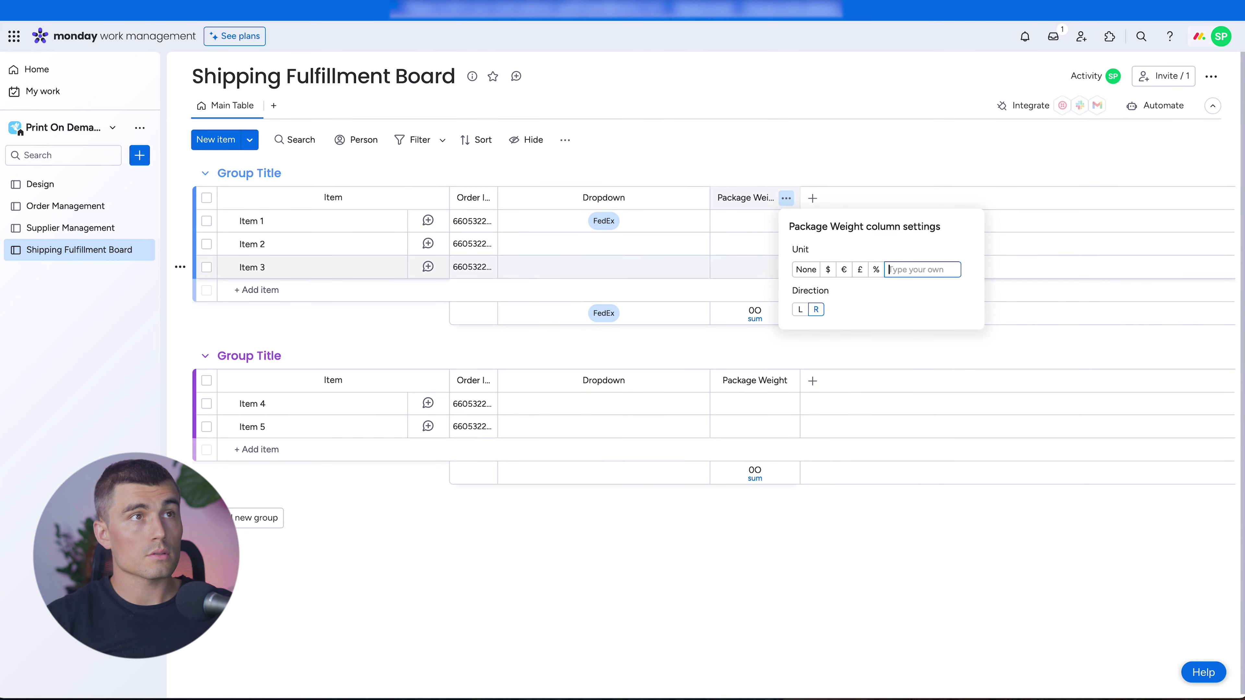
# - Add a Status column, renaming Done to Delivered, Working on it to In Transit, and retyping Stuck
pyautogui.click(818, 199)
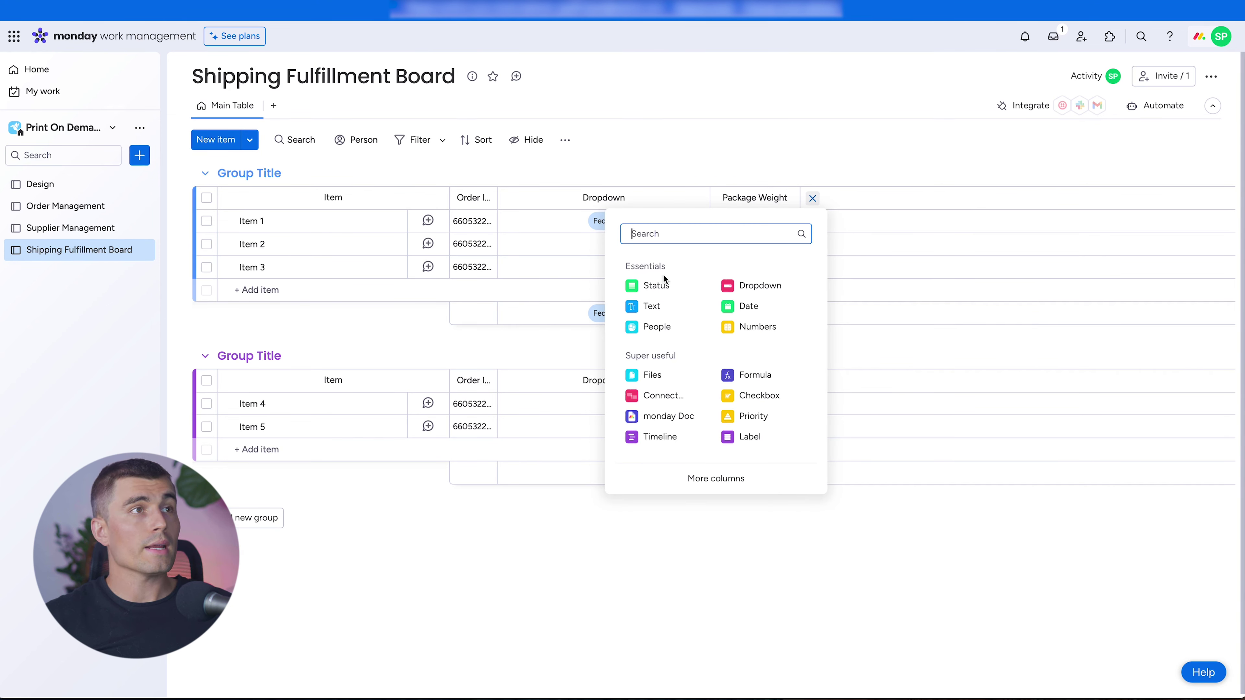
pyautogui.click(659, 284)
pyautogui.click(839, 223)
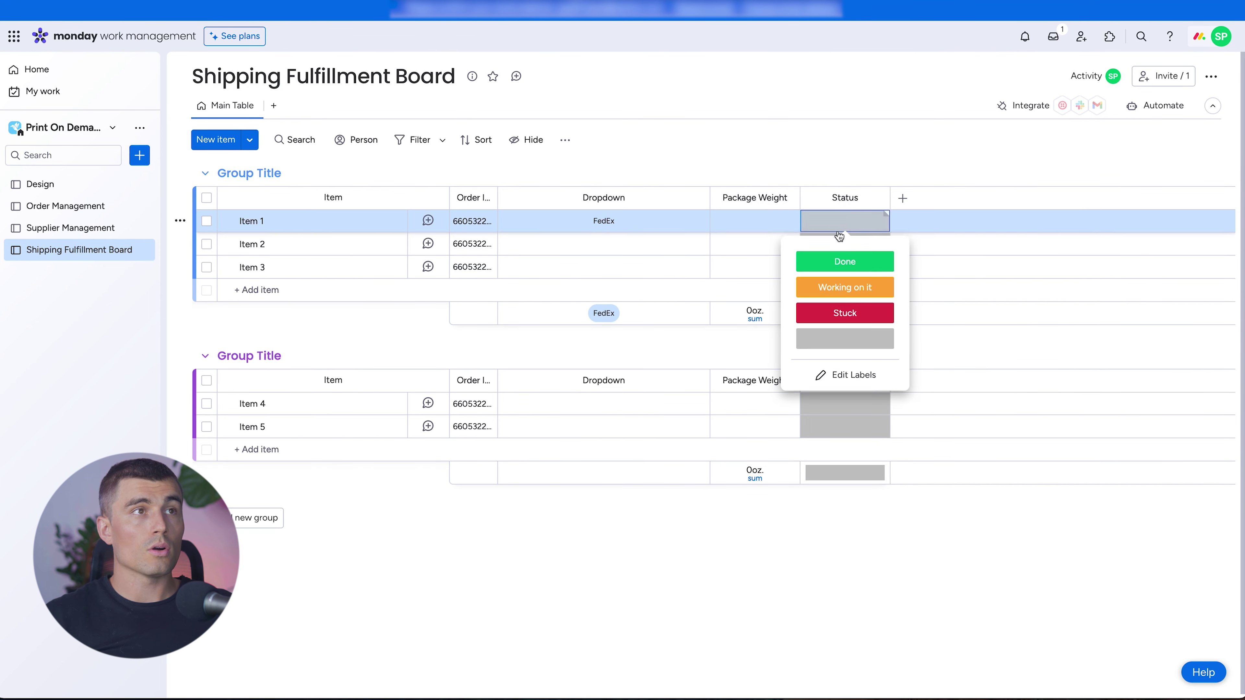
pyautogui.click(835, 375)
pyautogui.click(866, 265)
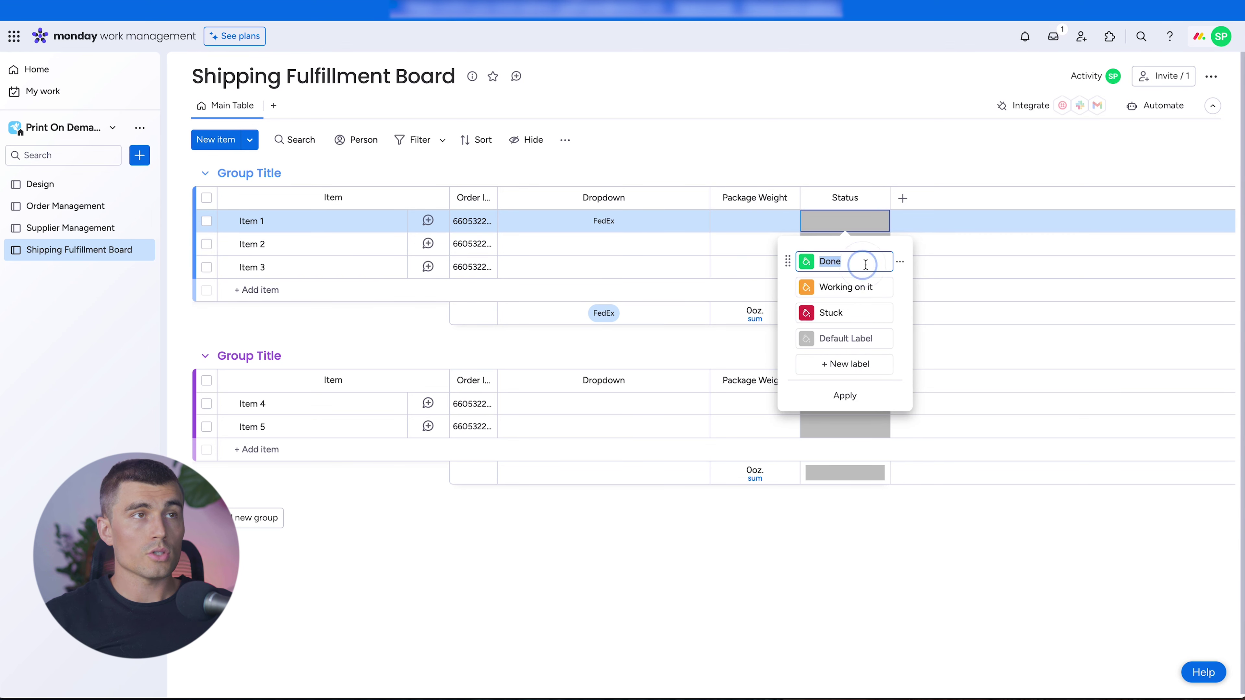
pyautogui.write('De')
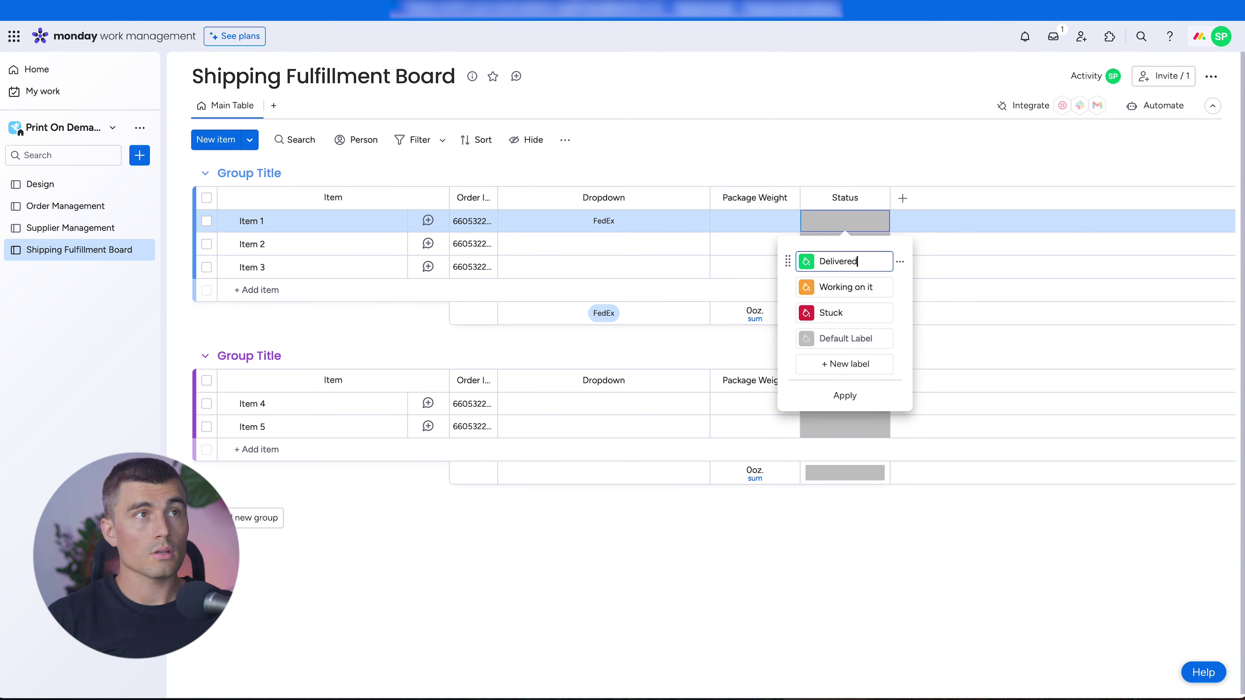
pyautogui.click(866, 287)
pyautogui.write('In Transit')
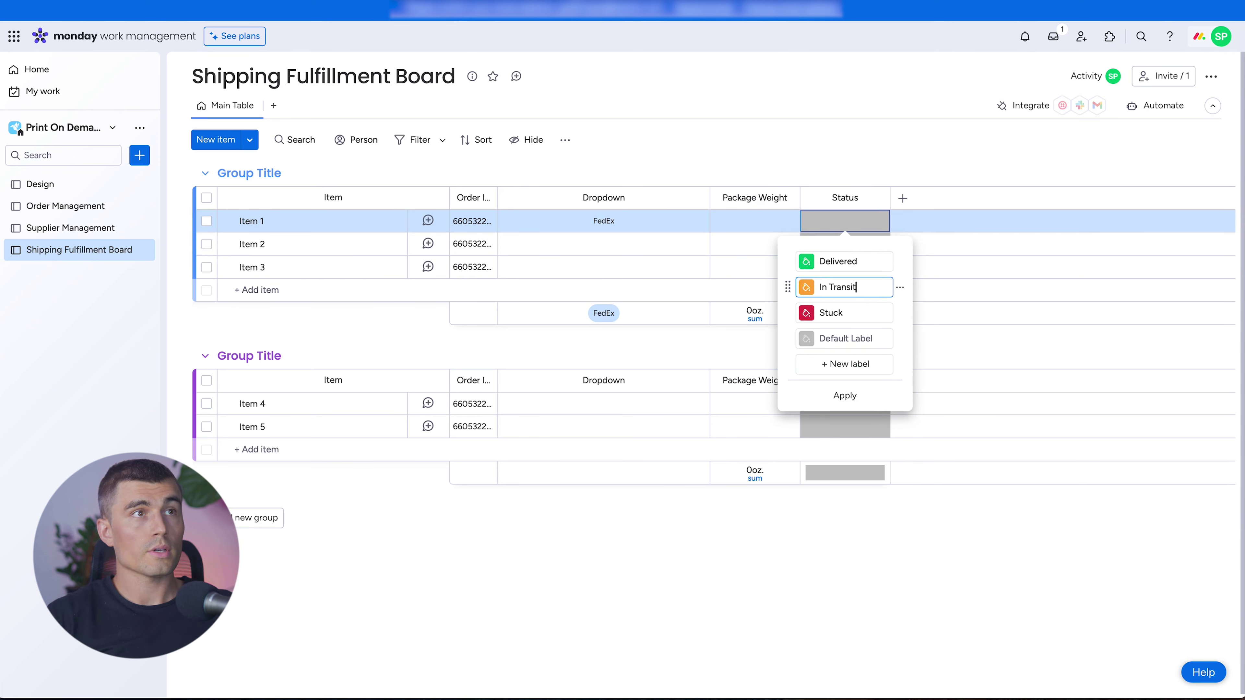
pyautogui.click(860, 312)
pyautogui.write('Ready to SHi')
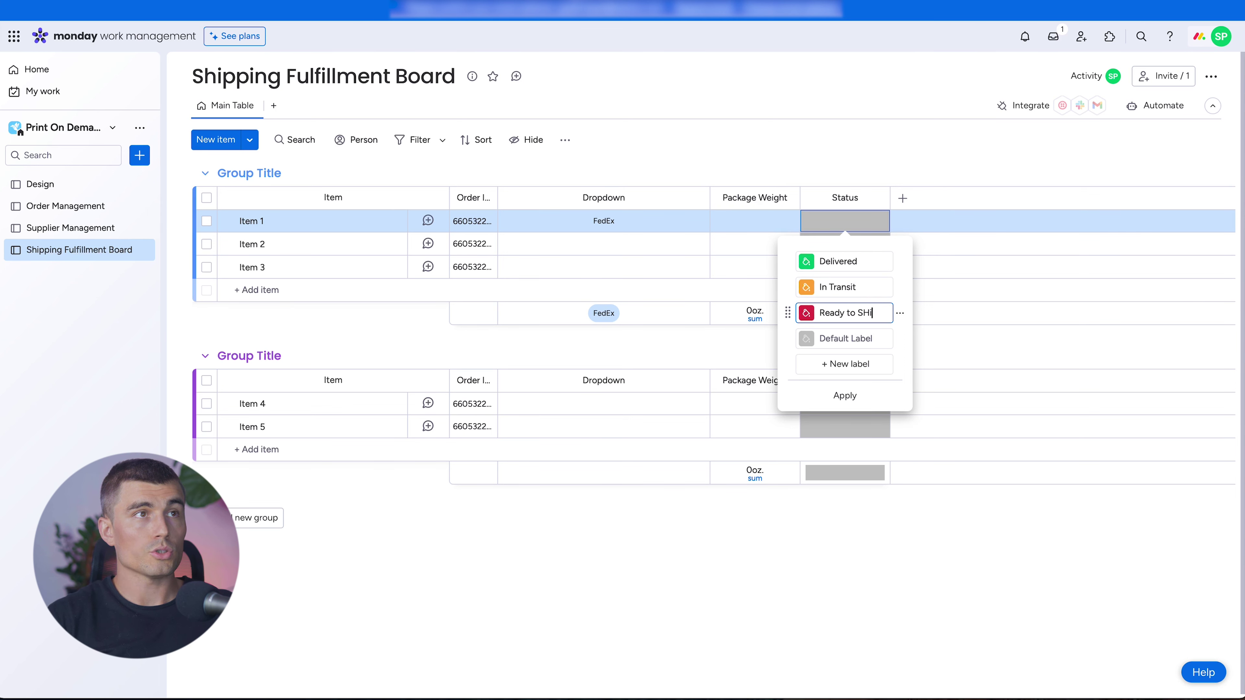
pyautogui.click(908, 200)
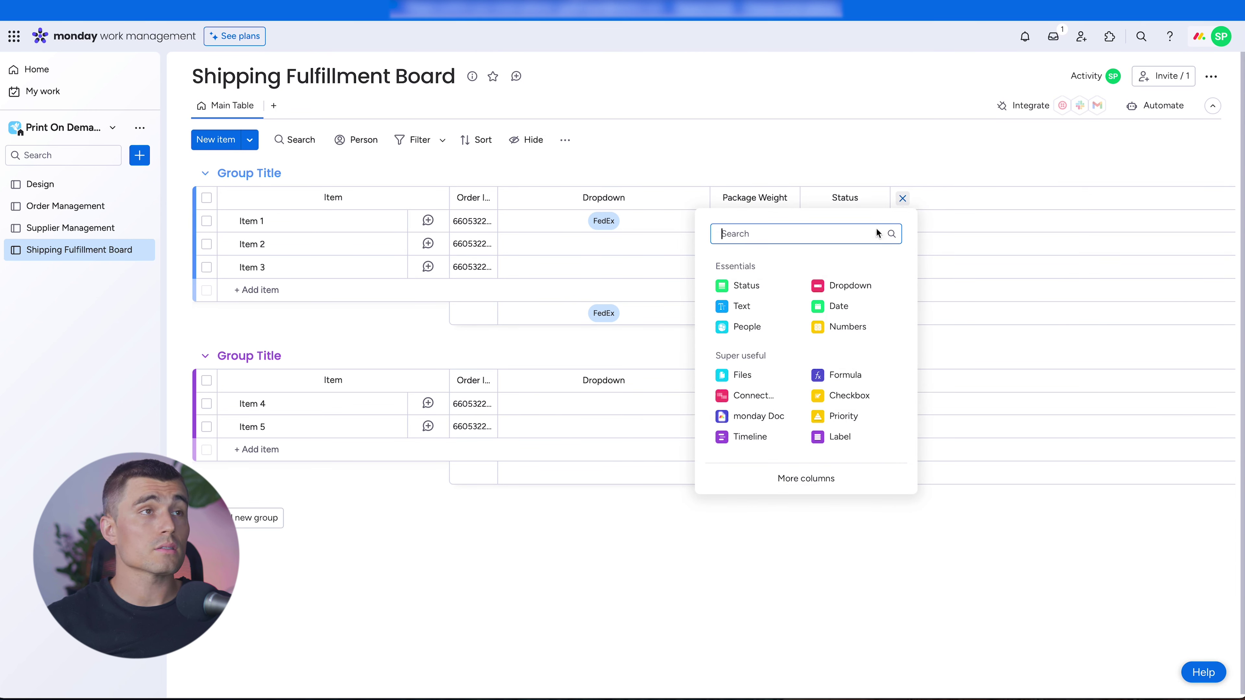
# - Add a 'Shipping Cost' Numbers column formatted in dollars
pyautogui.click(843, 328)
pyautogui.write('Shipping')
pyautogui.click(966, 197)
pyautogui.moveTo(964, 224)
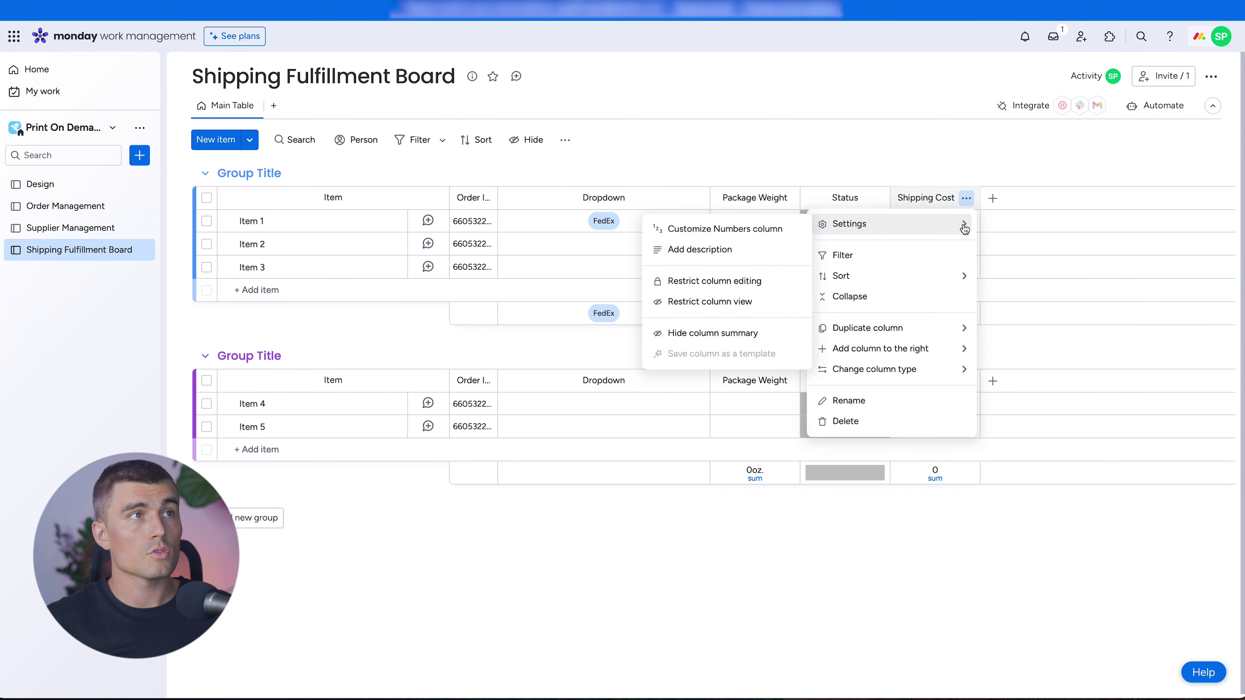
pyautogui.click(736, 227)
pyautogui.click(821, 269)
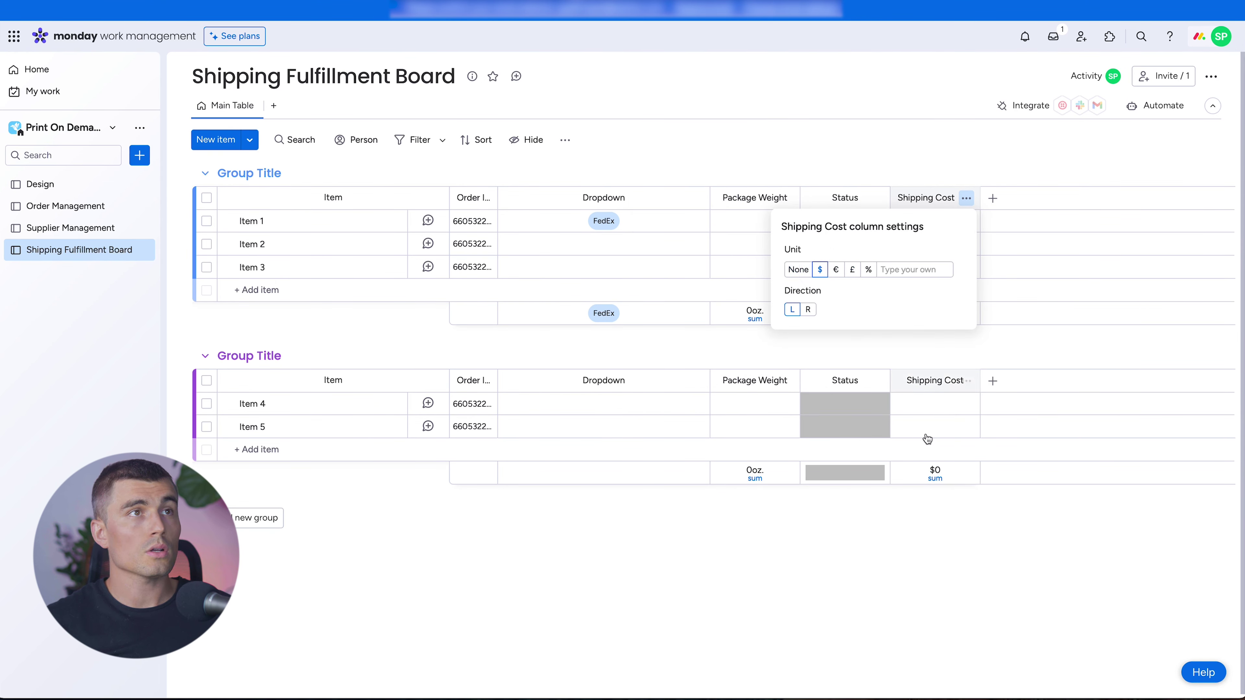
pyautogui.click(962, 588)
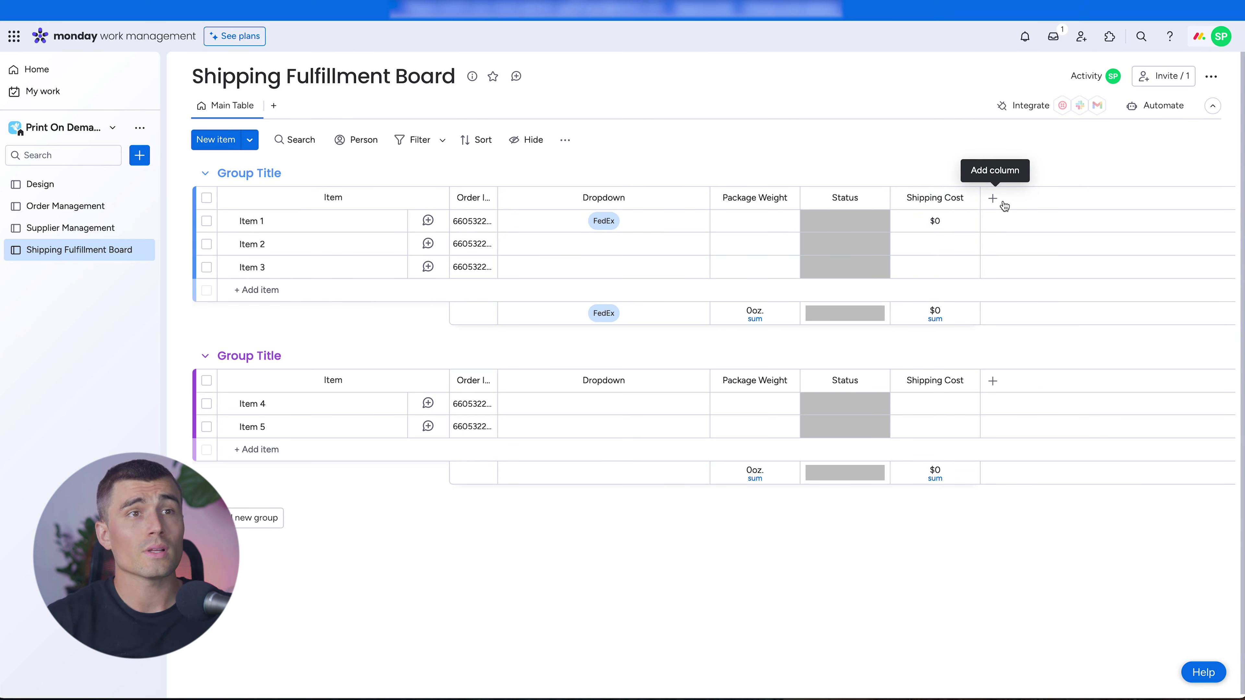
# - Add a Date column, duplicate it, and name them Expected Delivery Date and Actual Delivery Date
pyautogui.click(993, 199)
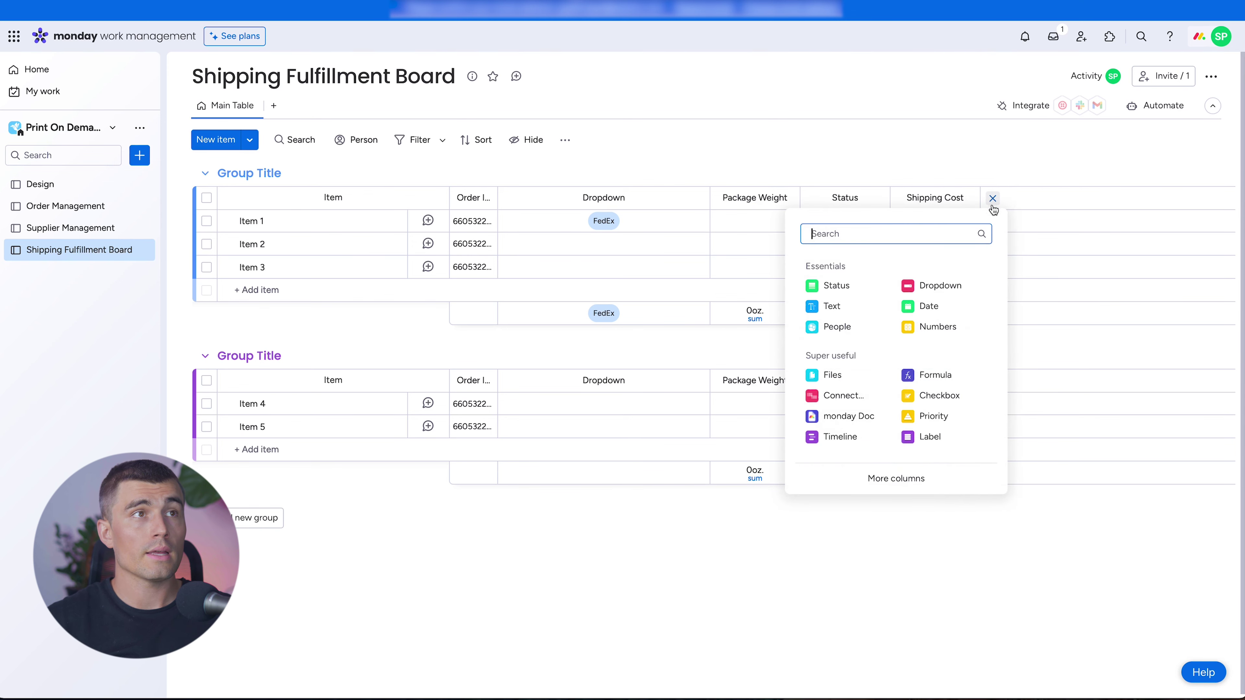
pyautogui.click(942, 304)
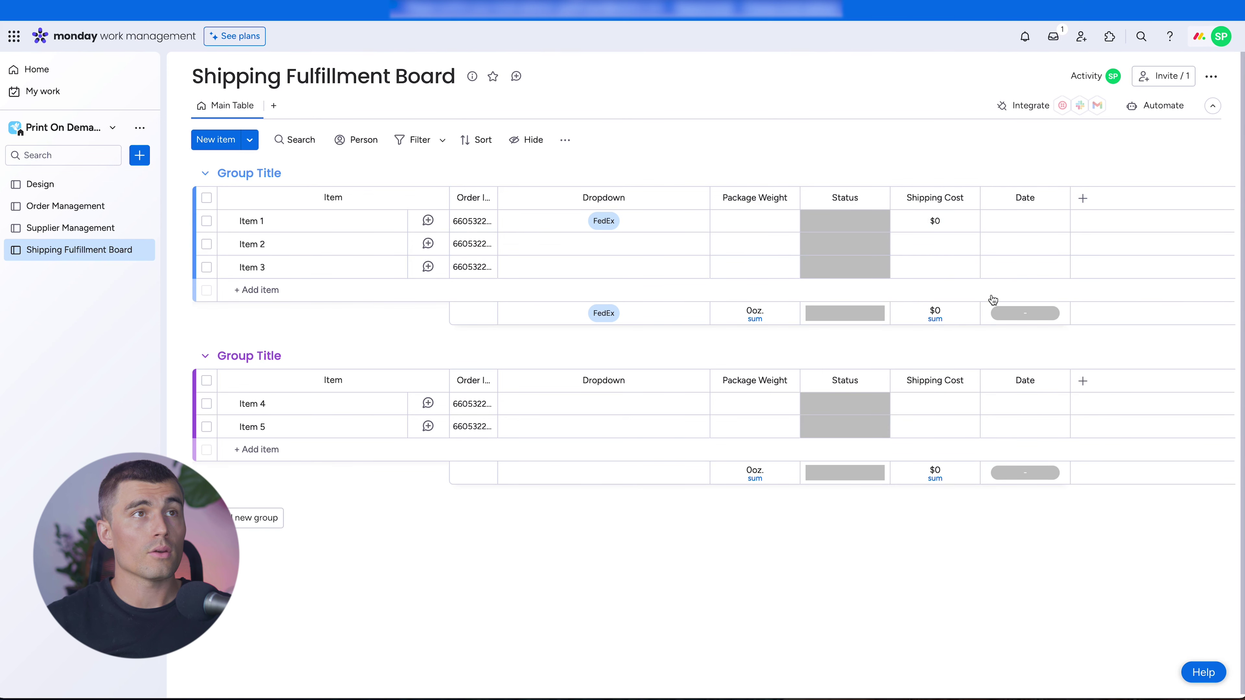
pyautogui.moveTo(970, 328)
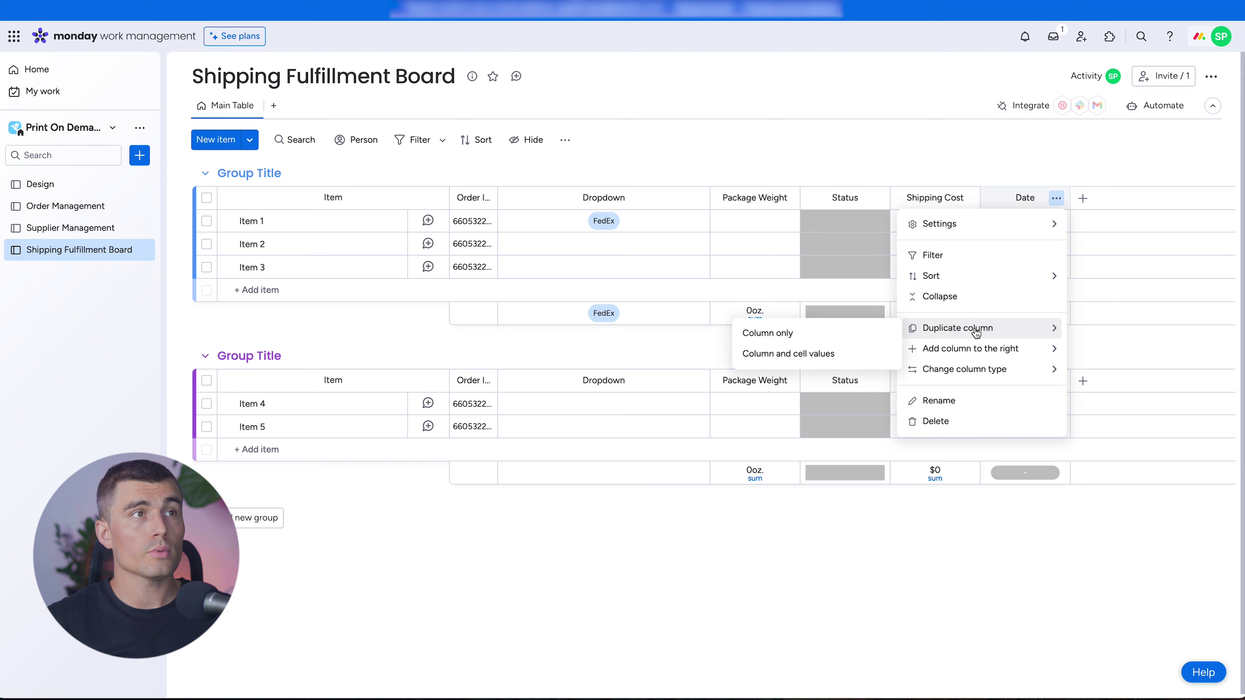
pyautogui.click(841, 333)
pyautogui.click(1018, 199)
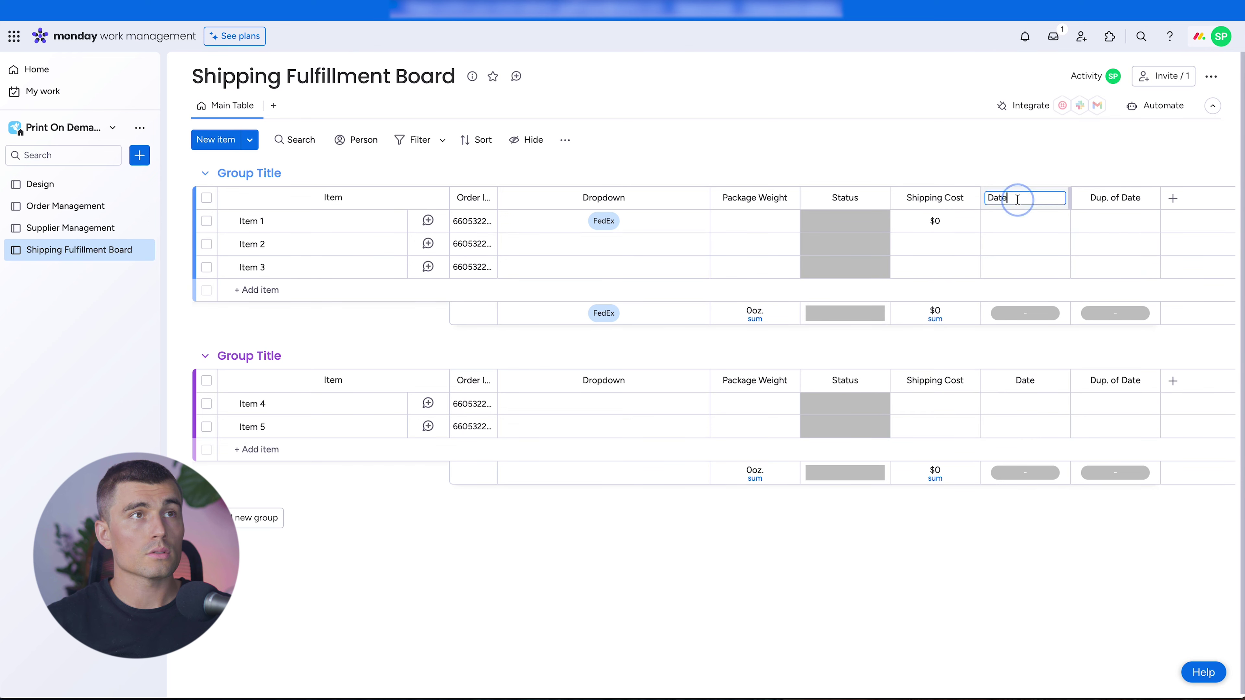
pyautogui.press('Left')
pyautogui.write('Expected Delivery')
pyautogui.press('Return')
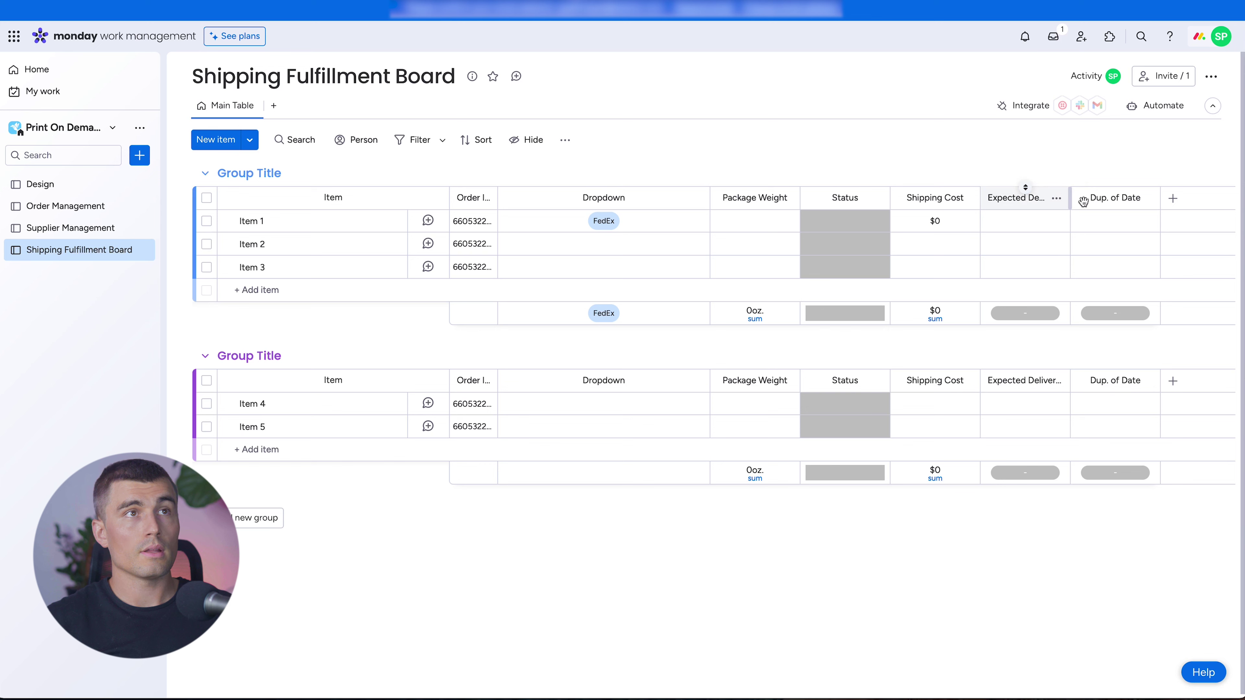
pyautogui.click(1127, 201)
pyautogui.write('Actual Delivery')
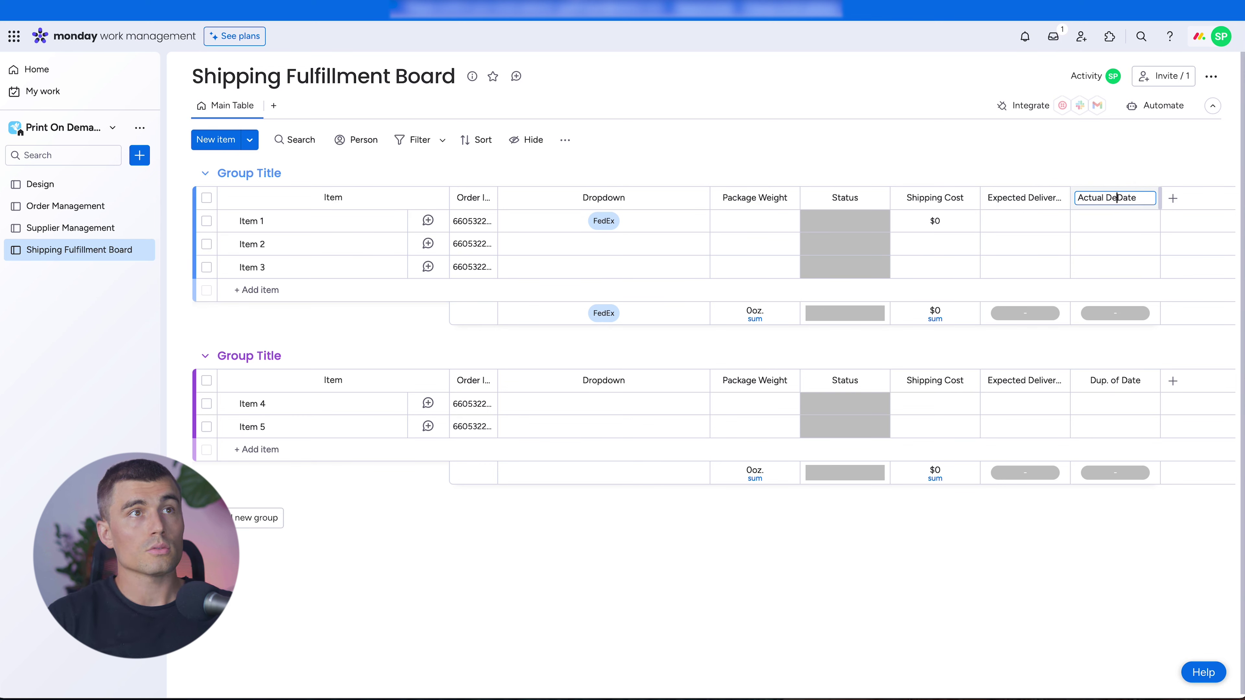
pyautogui.press('Return')
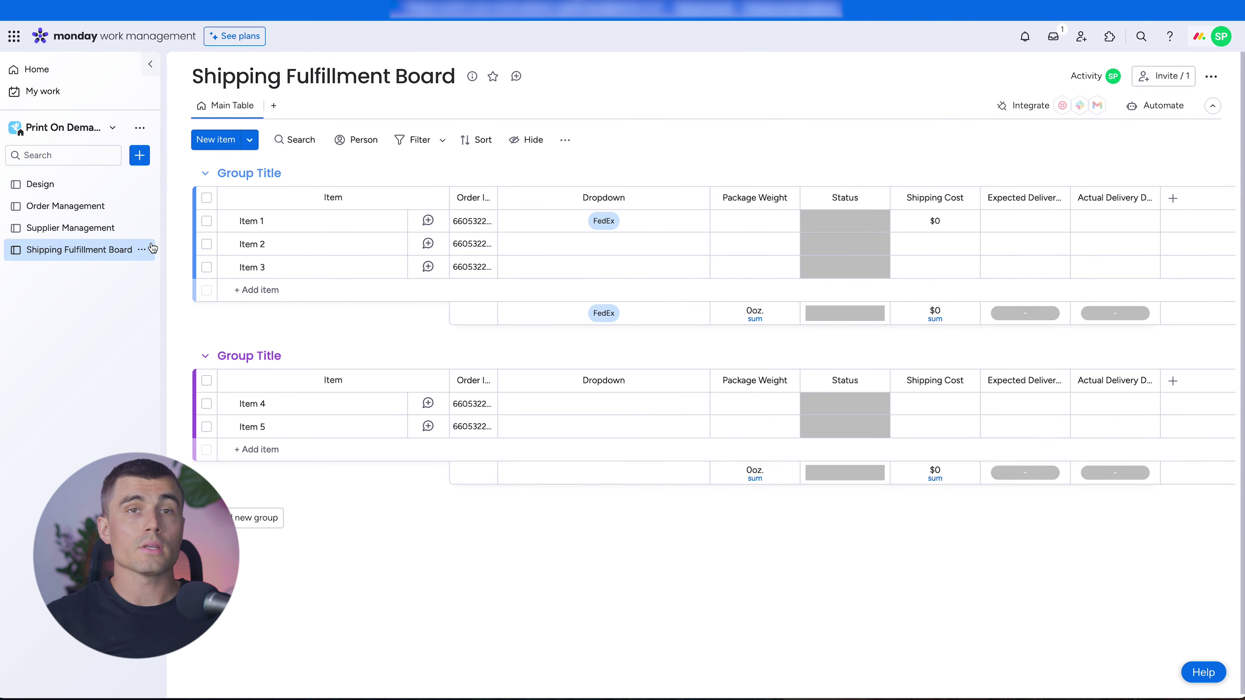
# - Create a new board named 'Marketing' set to manage Campaigns
pyautogui.click(150, 249)
pyautogui.click(84, 398)
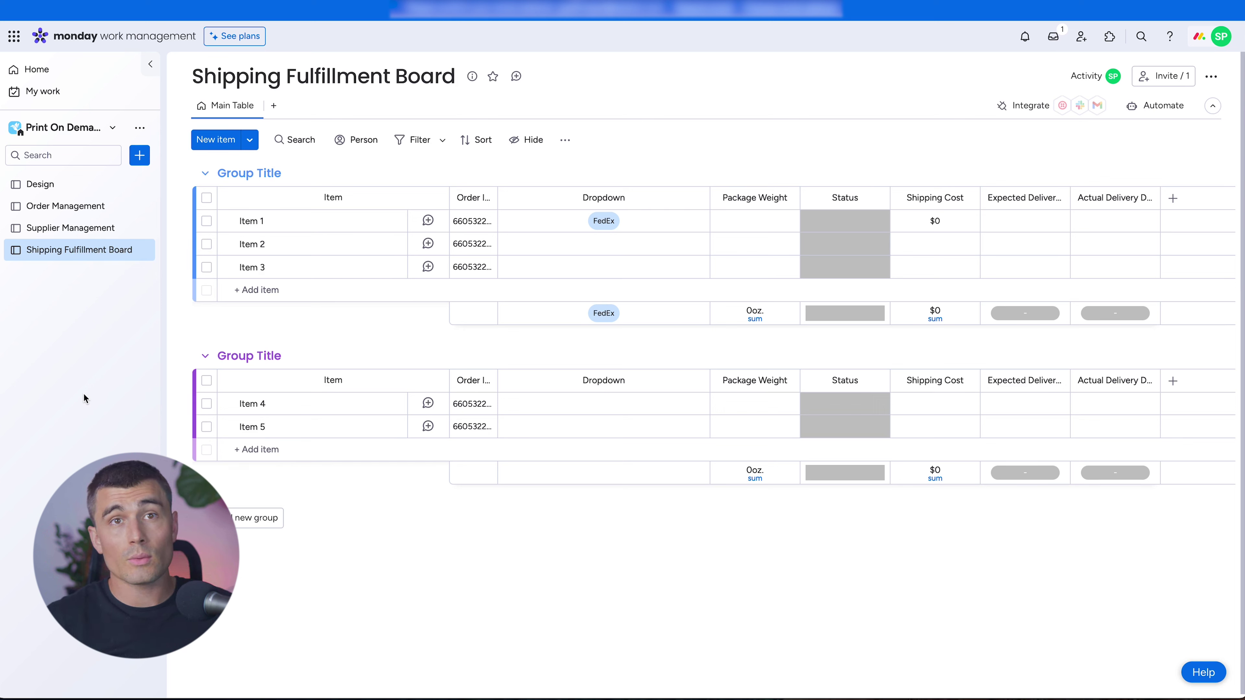
pyautogui.click(139, 155)
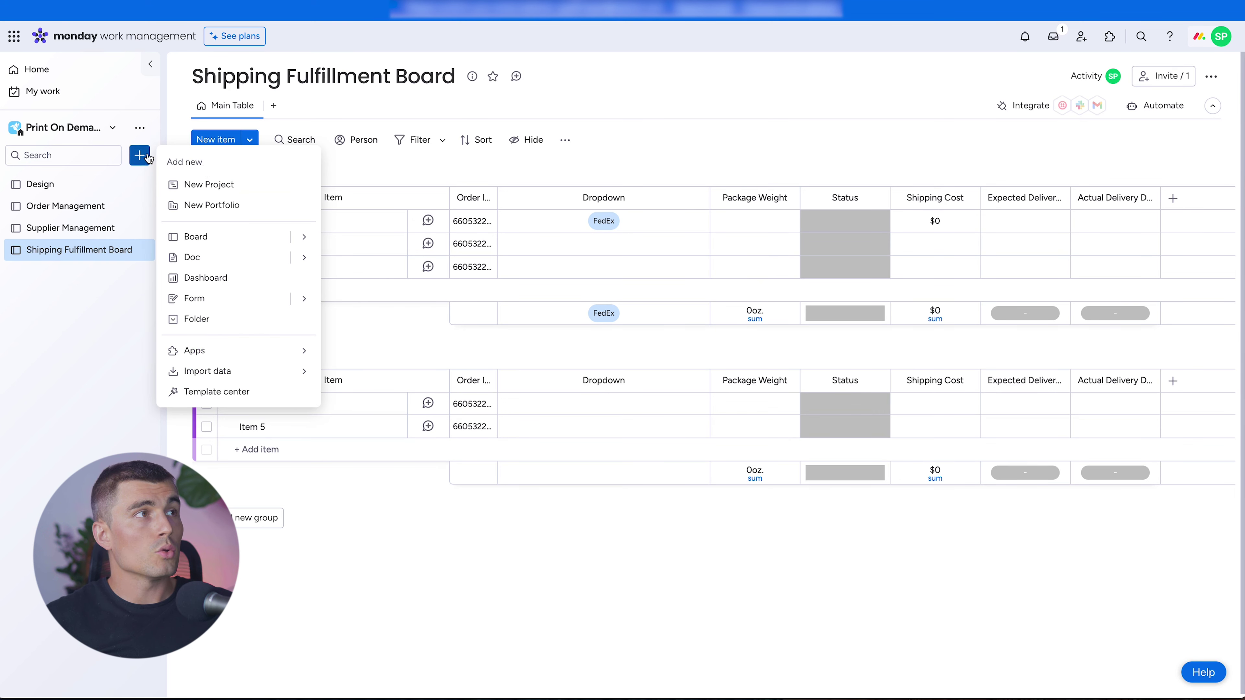
pyautogui.click(201, 237)
pyautogui.write('Marketing')
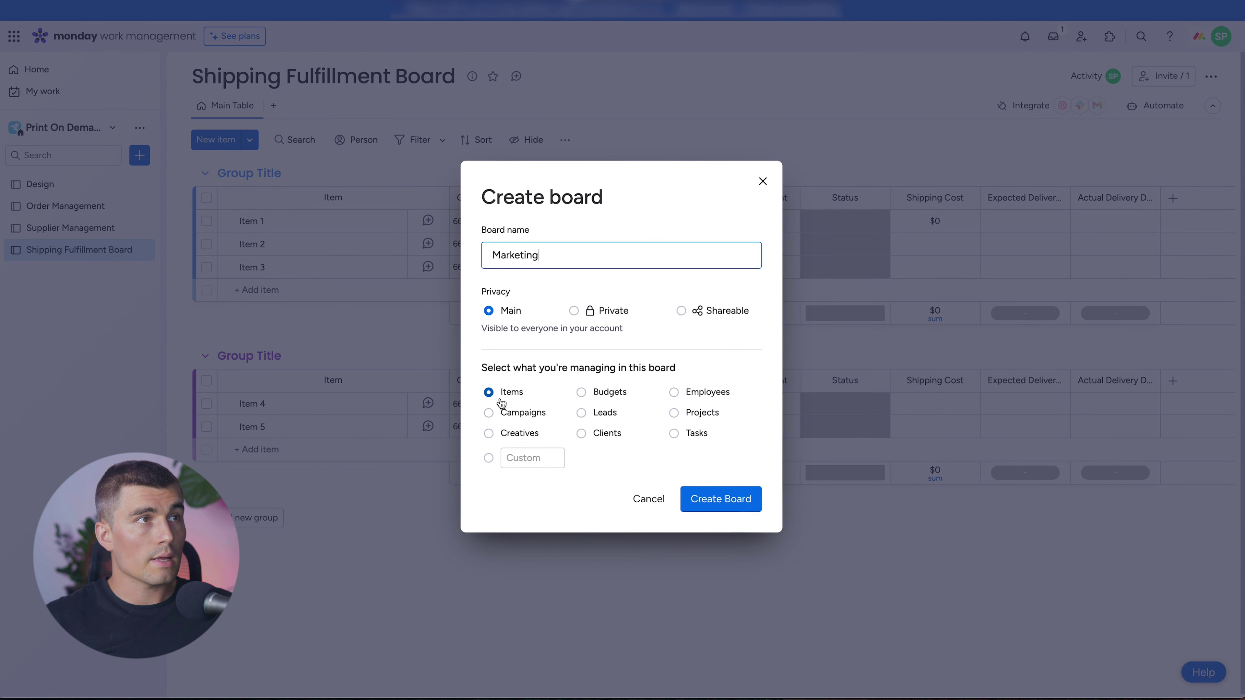
pyautogui.click(489, 412)
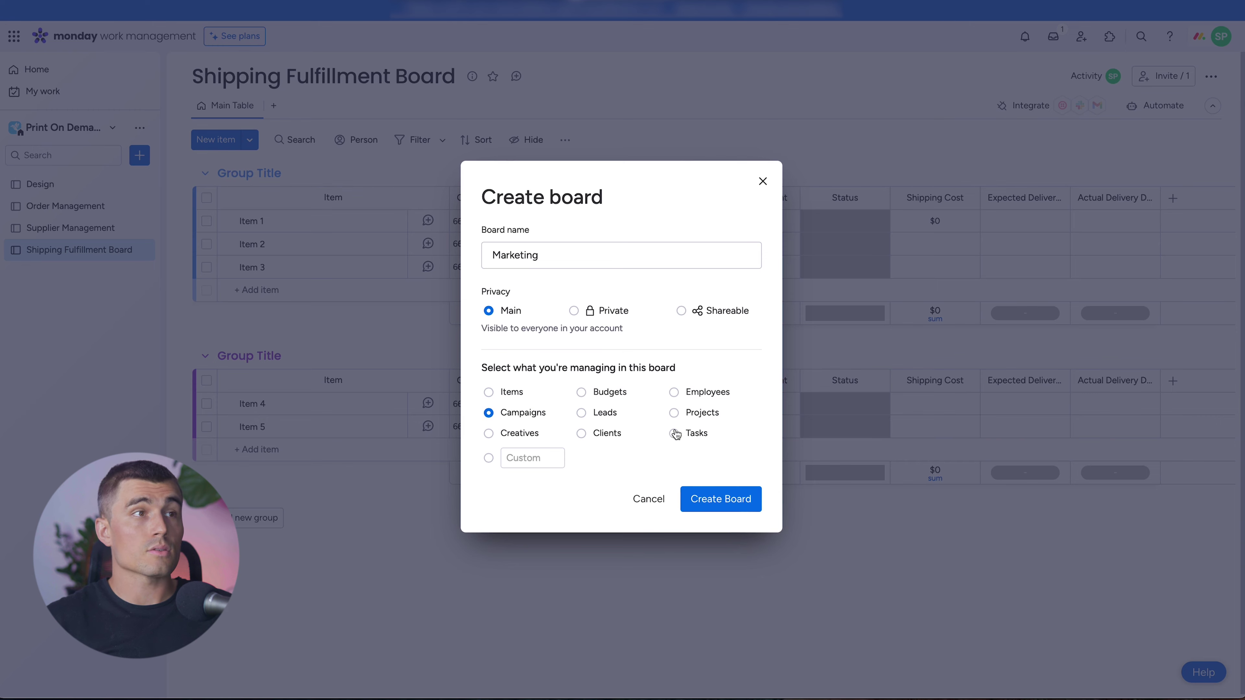
pyautogui.click(736, 505)
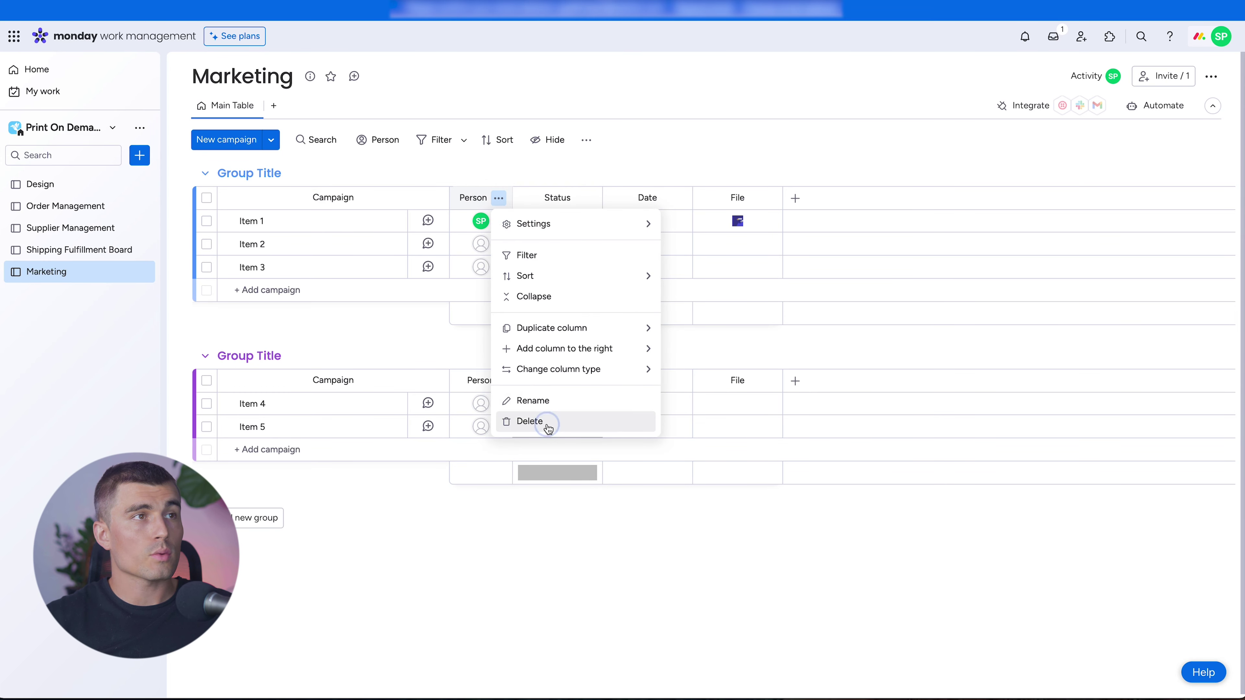
# - Delete the Marketing board's Person and Status columns
pyautogui.click(545, 424)
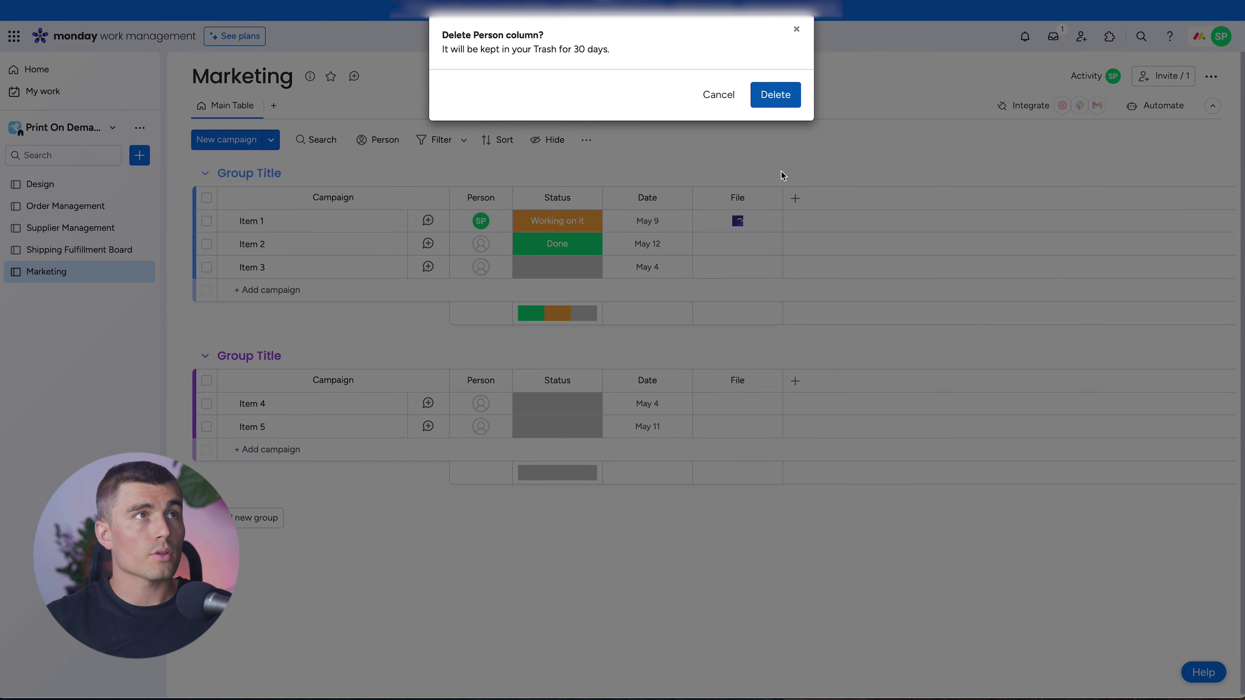
pyautogui.click(776, 94)
pyautogui.click(525, 198)
pyautogui.click(553, 419)
pyautogui.click(776, 95)
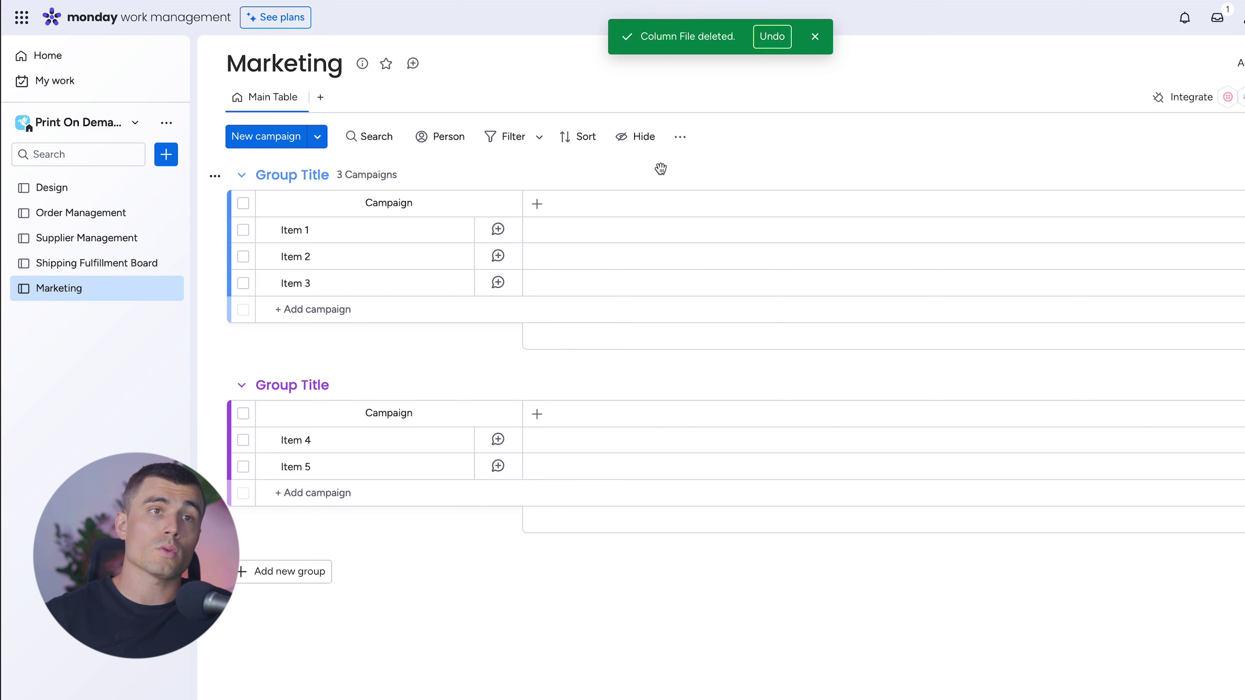
pyautogui.click(537, 203)
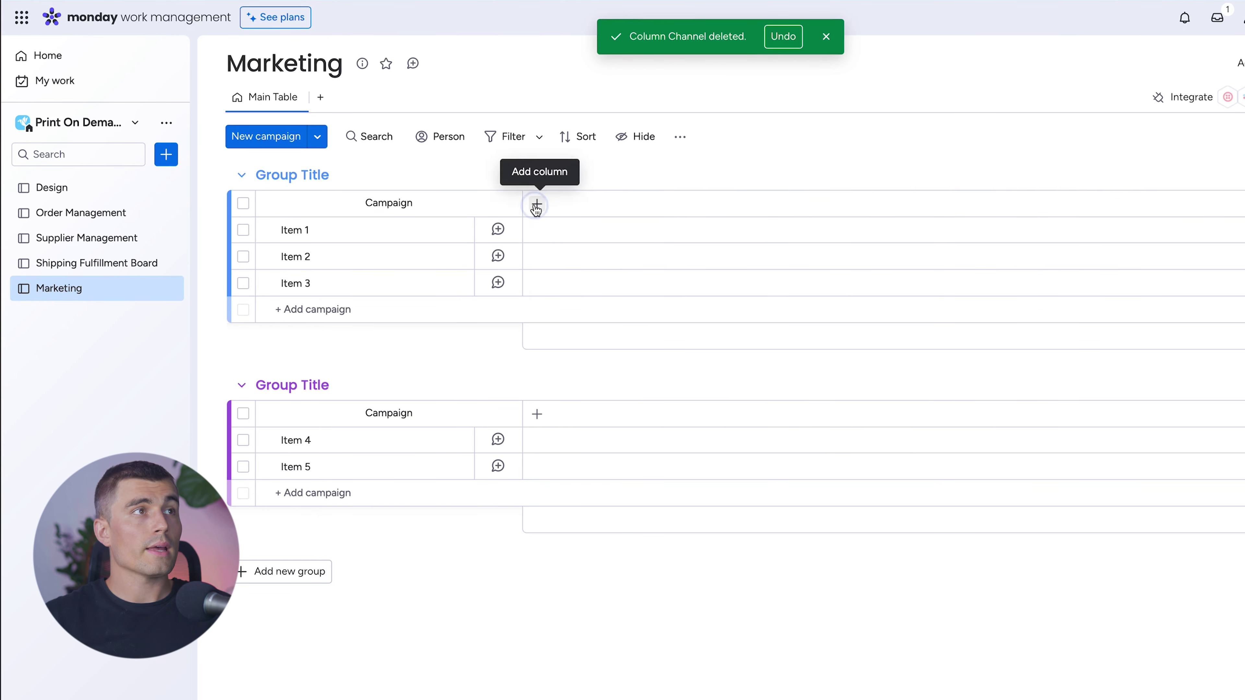
# - Add a Label column, give Item 1 the first label, and name the column Channel
pyautogui.click(537, 204)
pyautogui.click(464, 478)
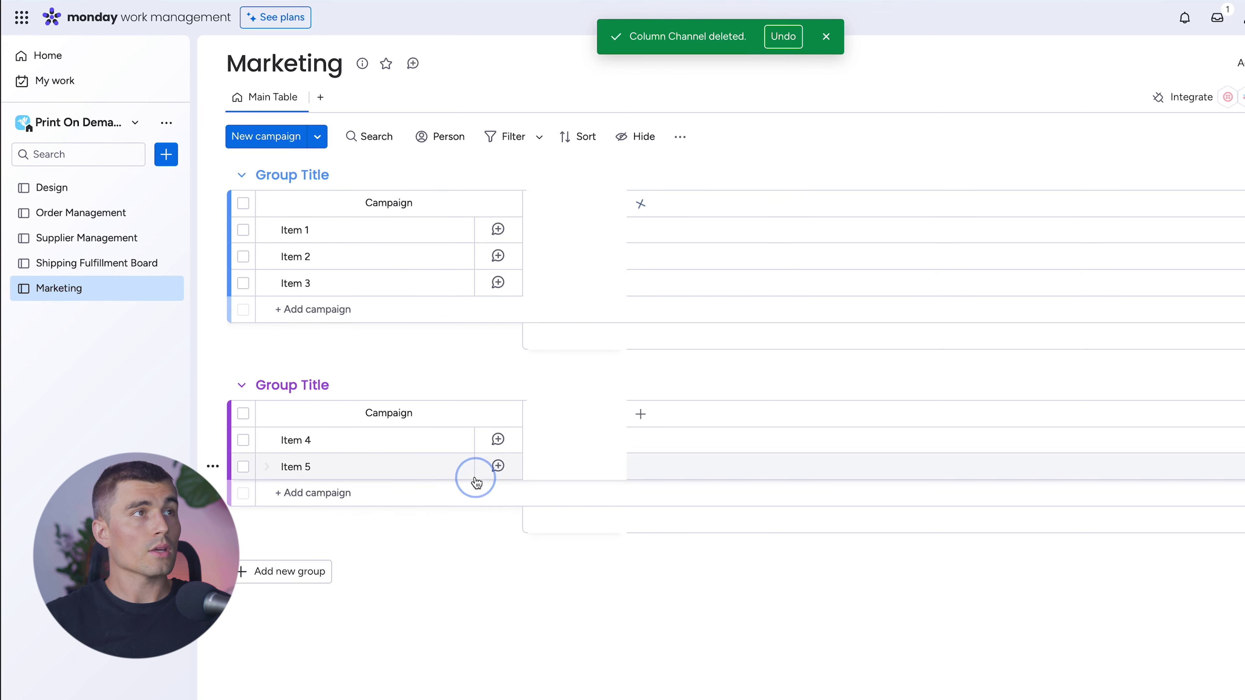
pyautogui.click(569, 229)
pyautogui.click(577, 277)
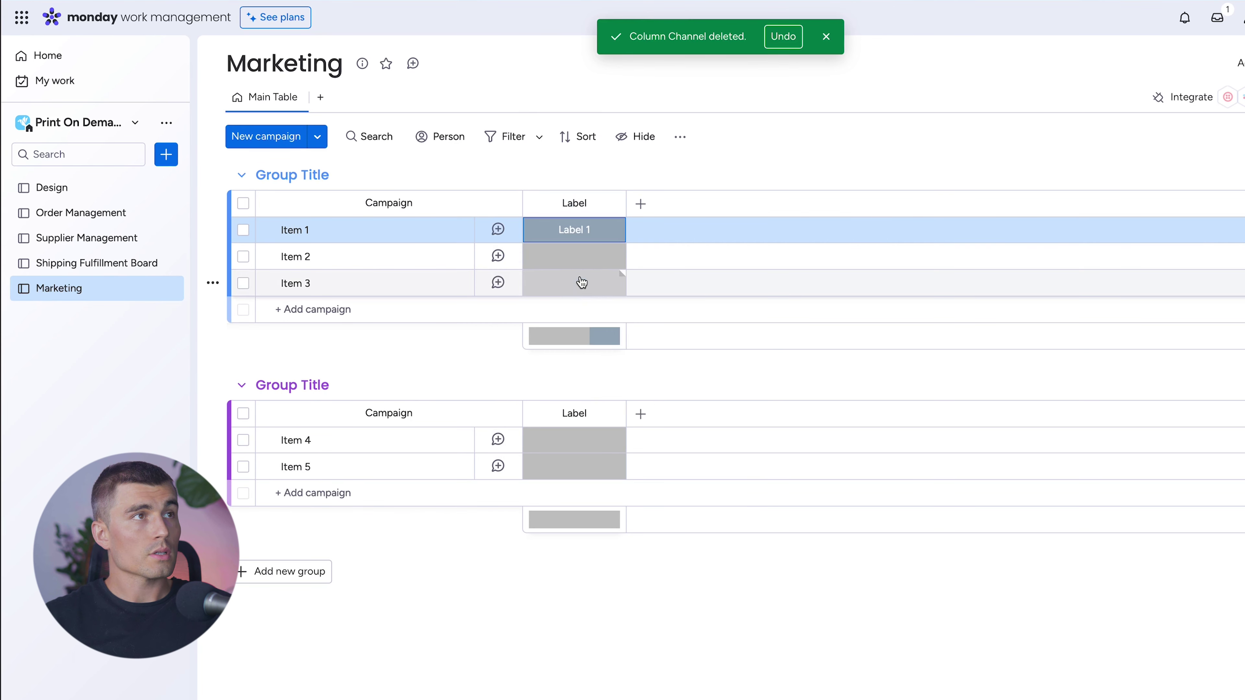
pyautogui.click(571, 230)
pyautogui.click(575, 203)
pyautogui.doubleClick(574, 203)
pyautogui.write('Channel')
pyautogui.press('Return')
# - Edit the Channel labels, renaming the first two to Email and Instagram
pyautogui.click(574, 230)
pyautogui.click(571, 406)
pyautogui.click(593, 277)
pyautogui.tripleClick(593, 276)
pyautogui.write('Email')
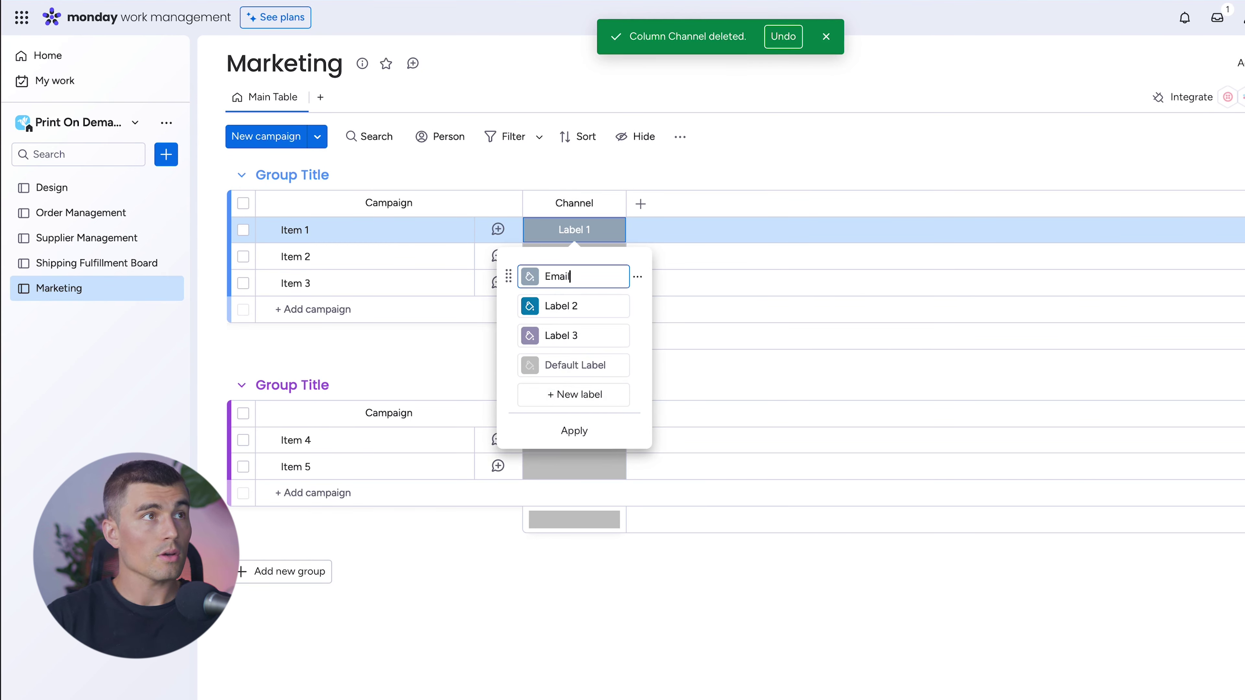
pyautogui.press('Tab')
pyautogui.write('Inst')
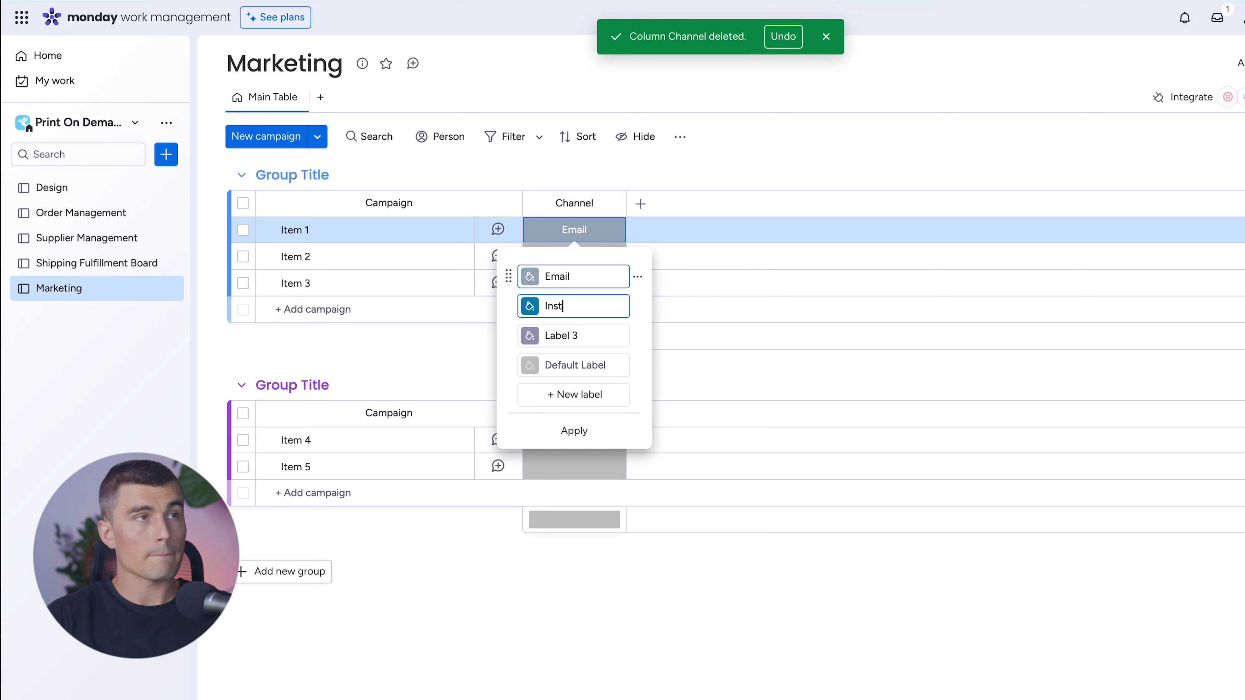
pyautogui.press('Tab')
# - Name the third label YouTube and the default label Pinterest, then apply the labels
pyautogui.write('You')
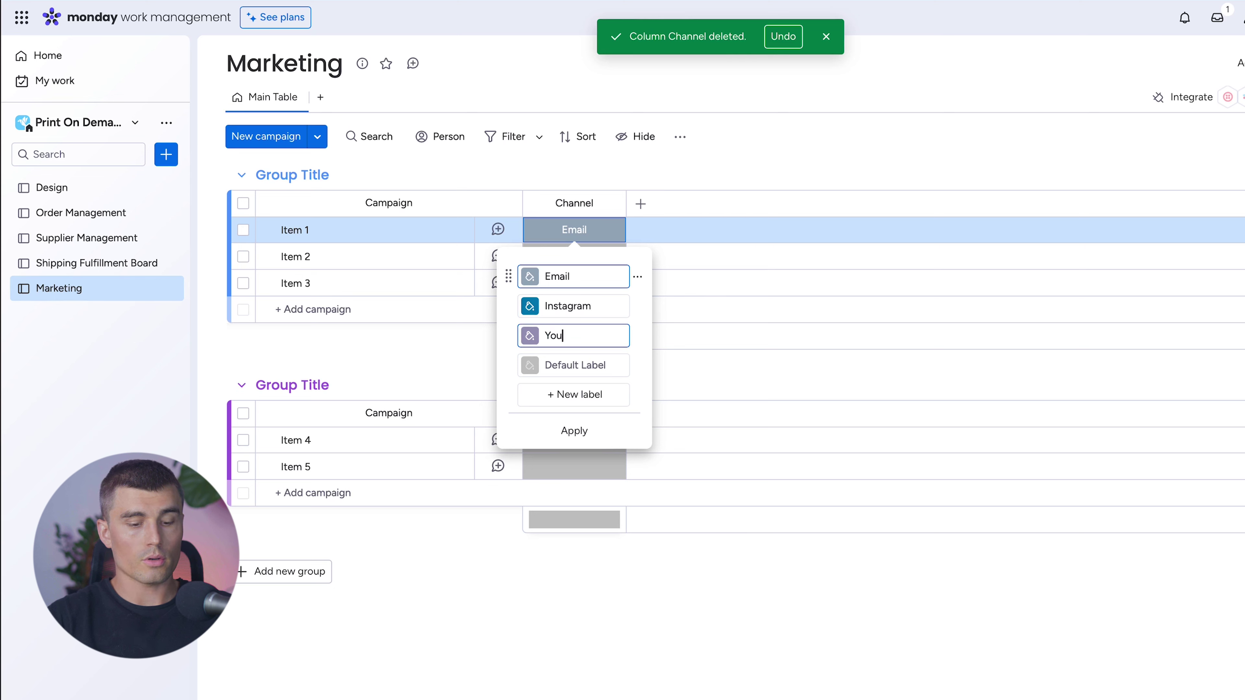
pyautogui.press('Tab')
pyautogui.press('Tab')
pyautogui.click(574, 365)
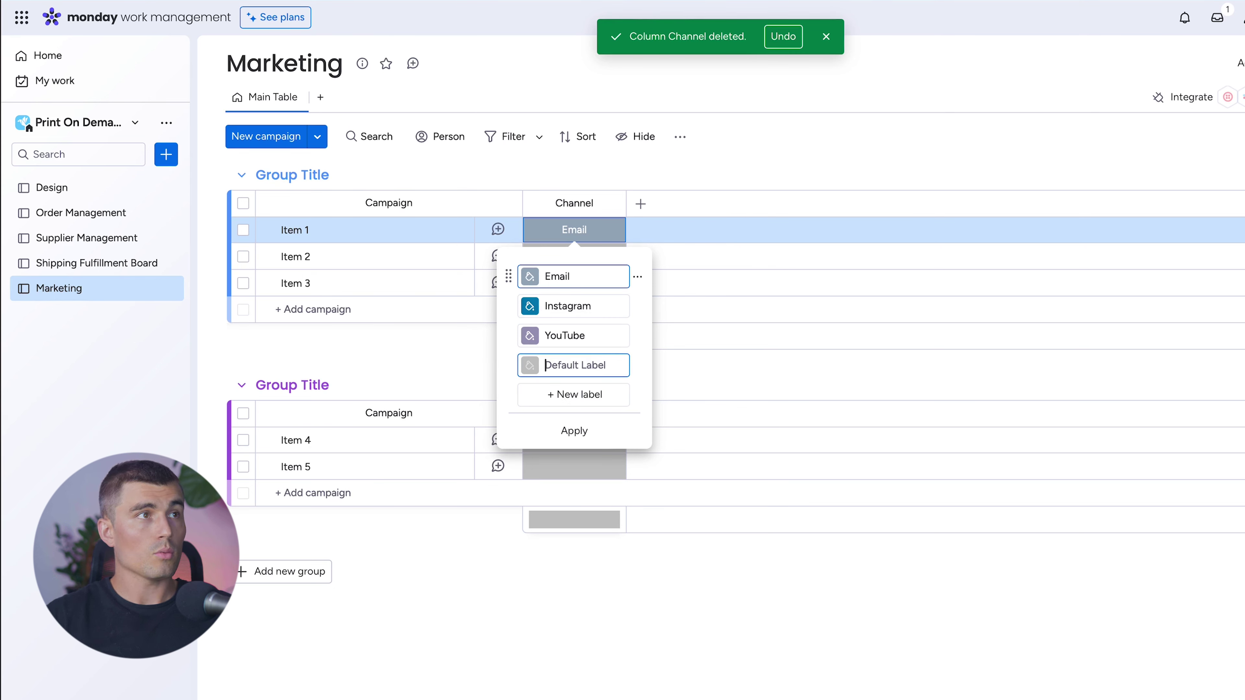
pyautogui.write('Pinterest')
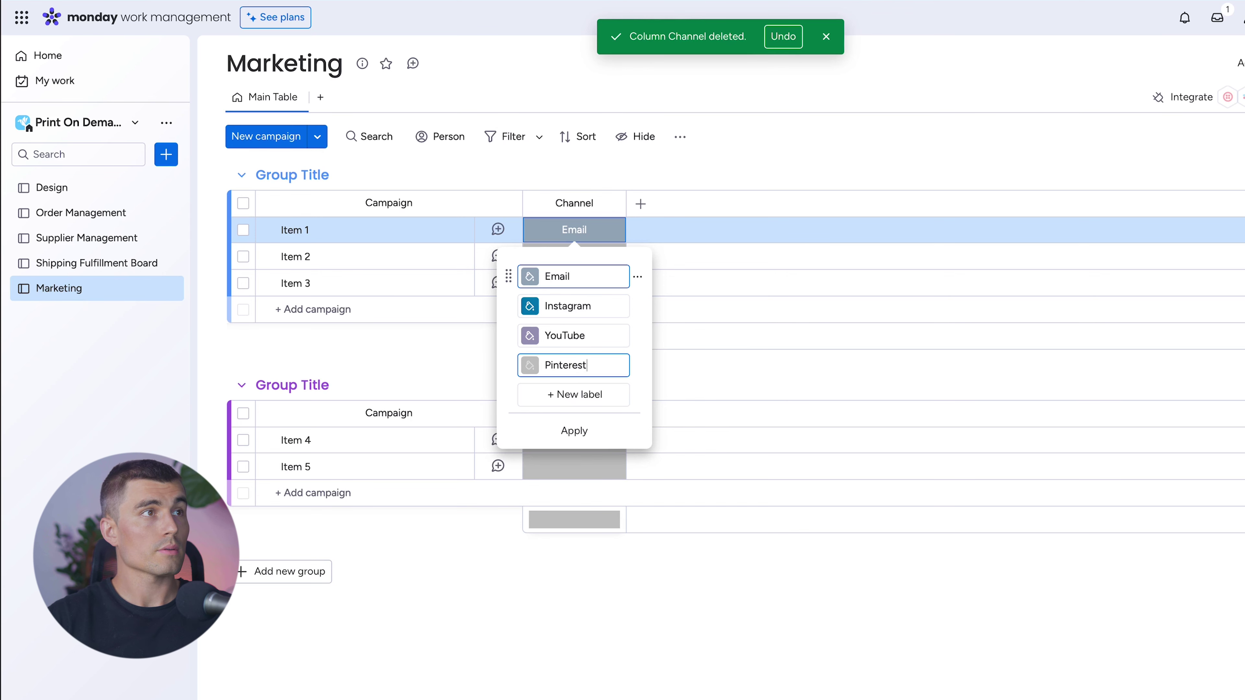
pyautogui.click(574, 430)
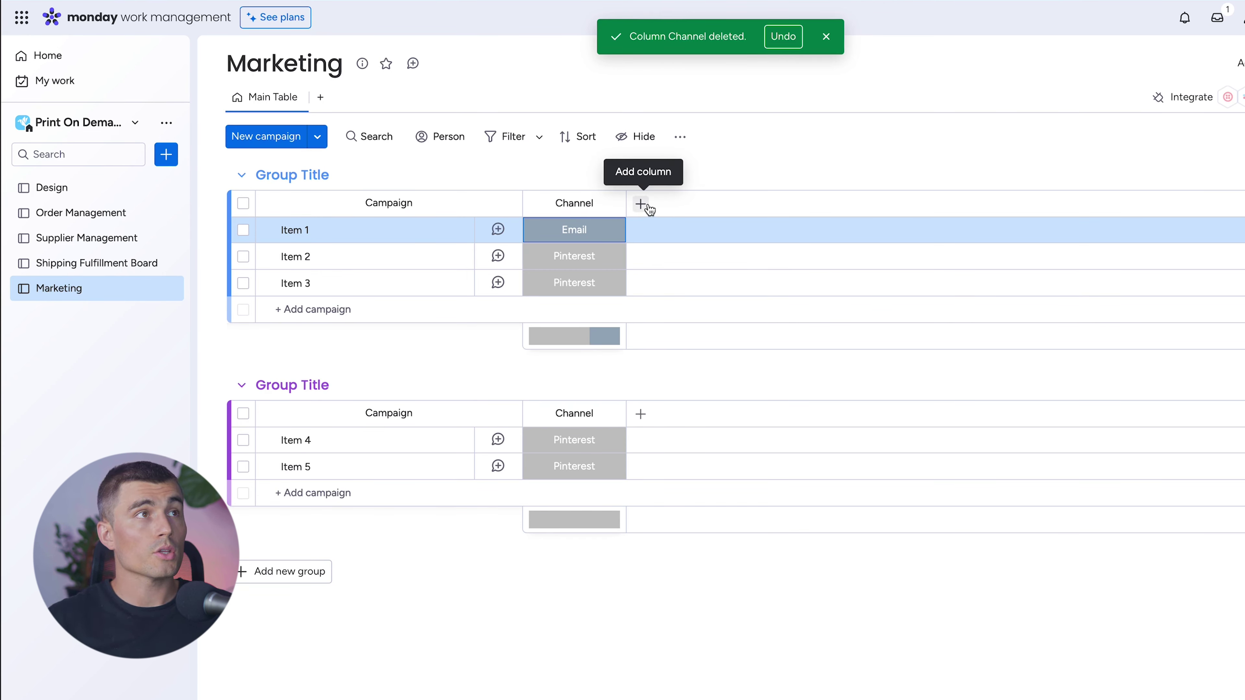
# - Add a Timeline column by searching 'time' and date Item 1 Jul 1 - 31
pyautogui.click(641, 205)
pyautogui.write('time')
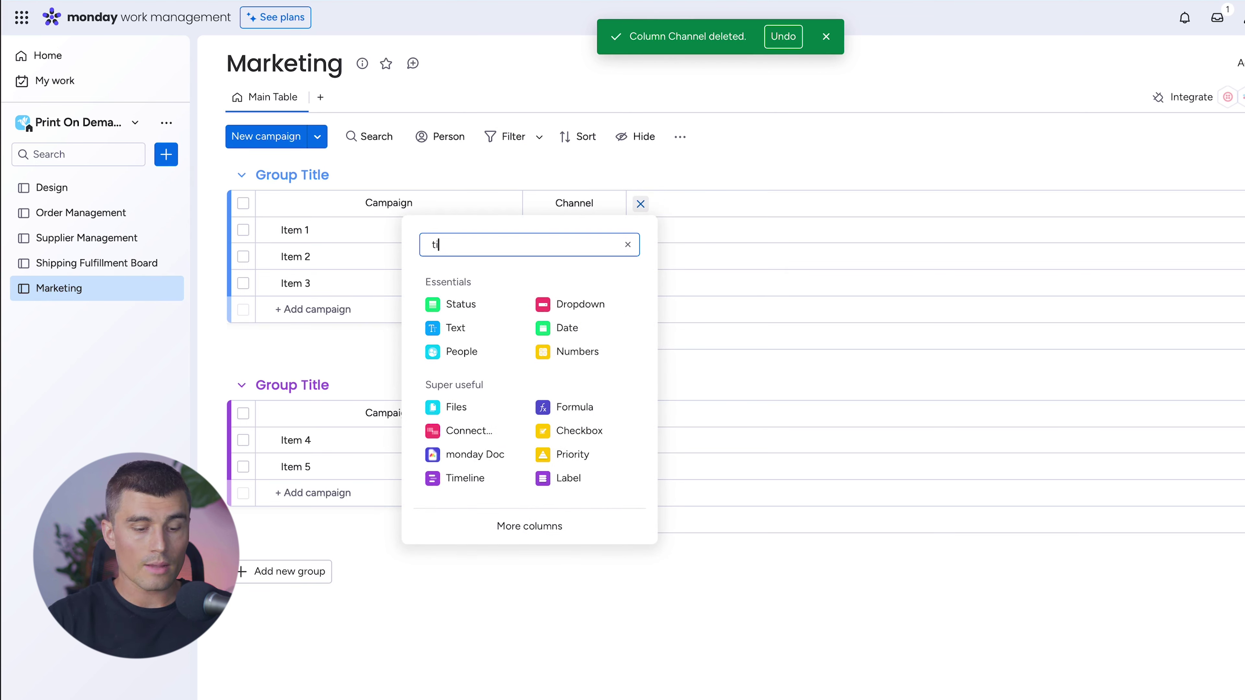
pyautogui.click(458, 325)
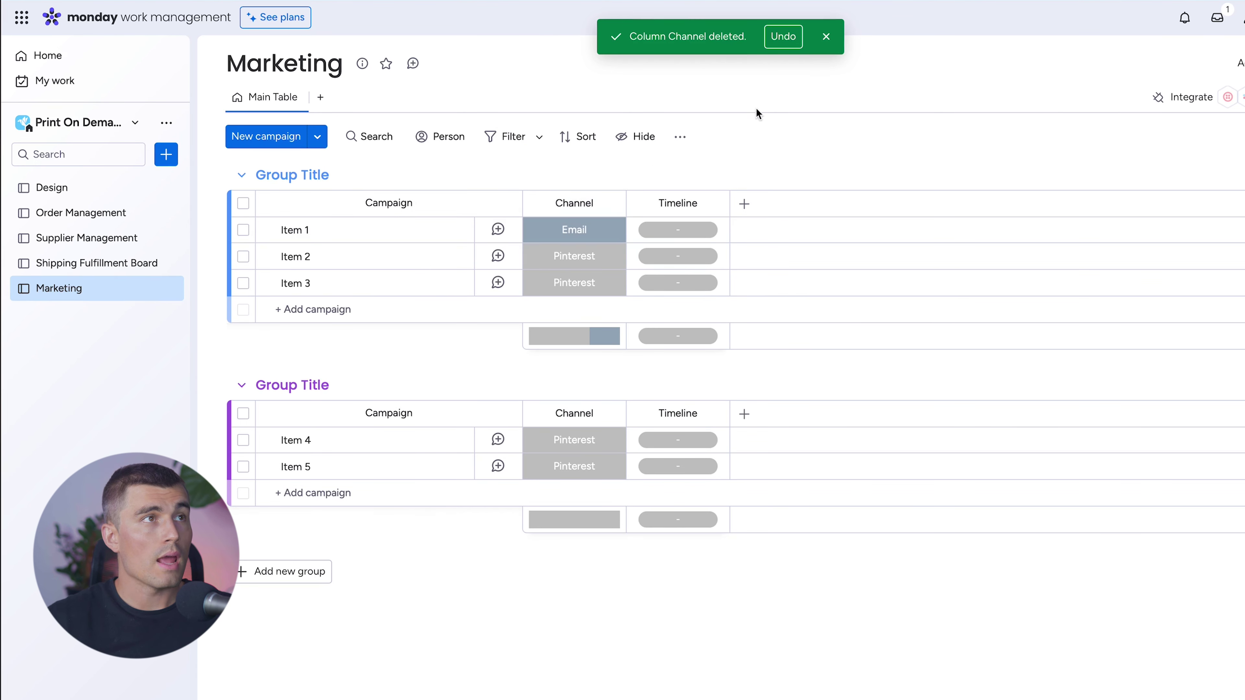
pyautogui.click(691, 233)
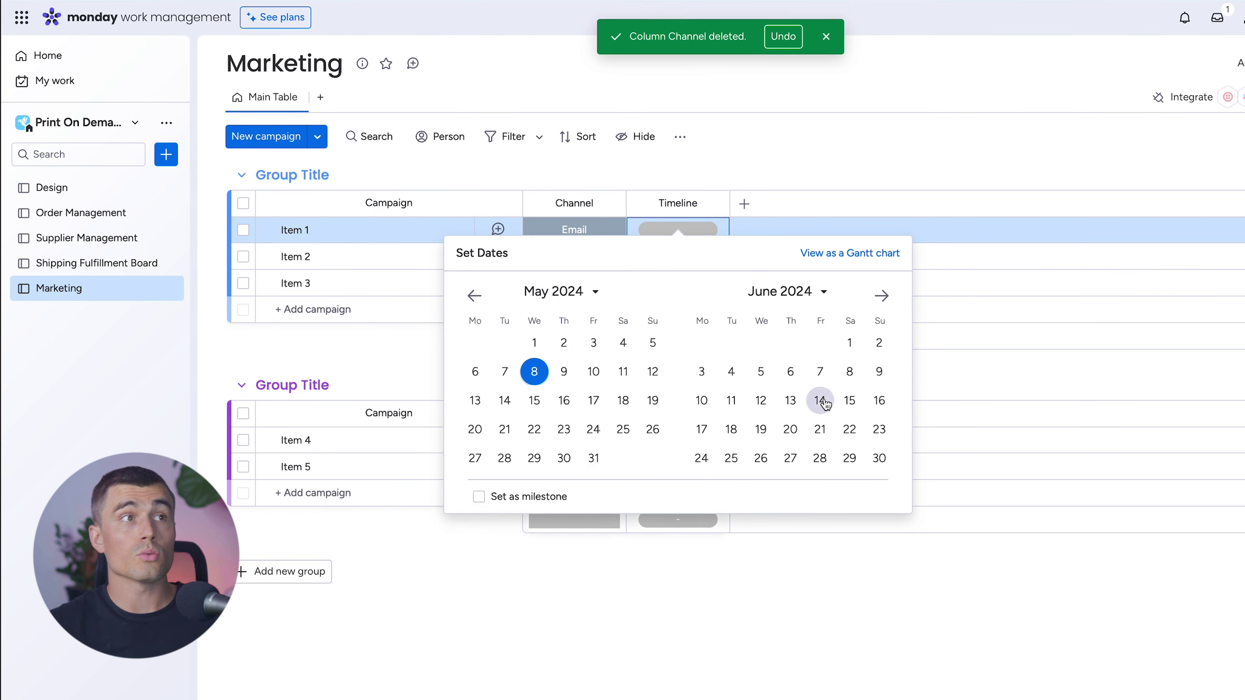
pyautogui.click(881, 295)
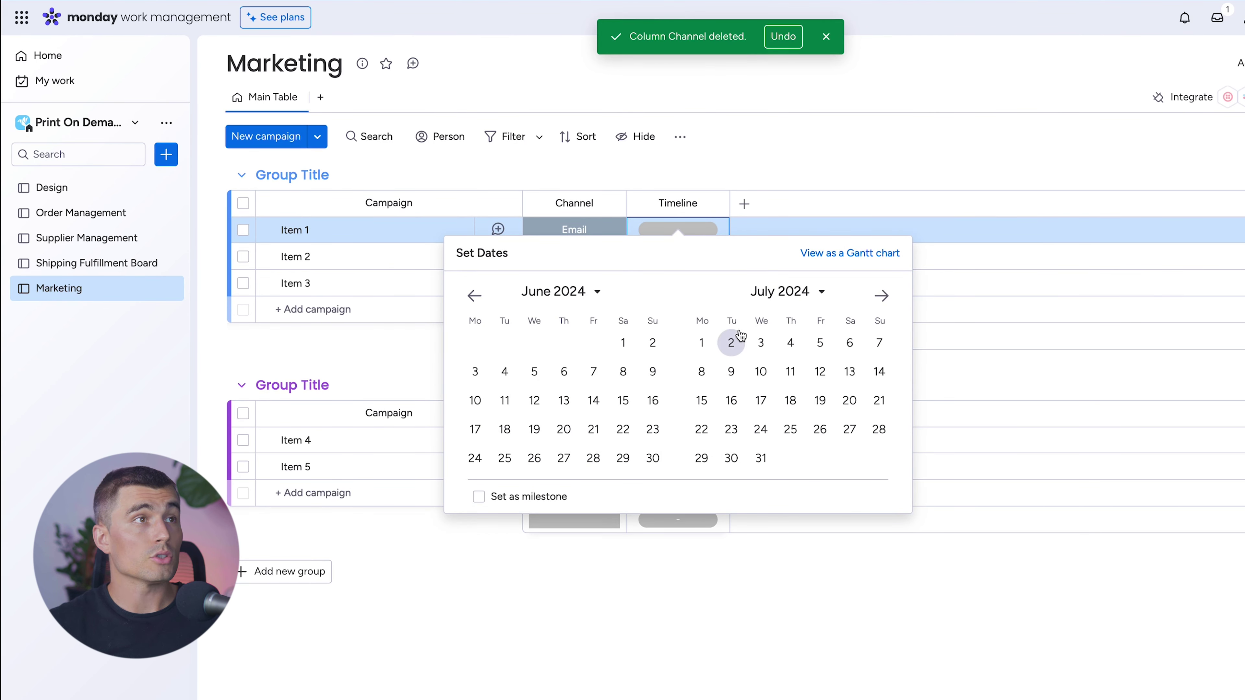
pyautogui.click(702, 342)
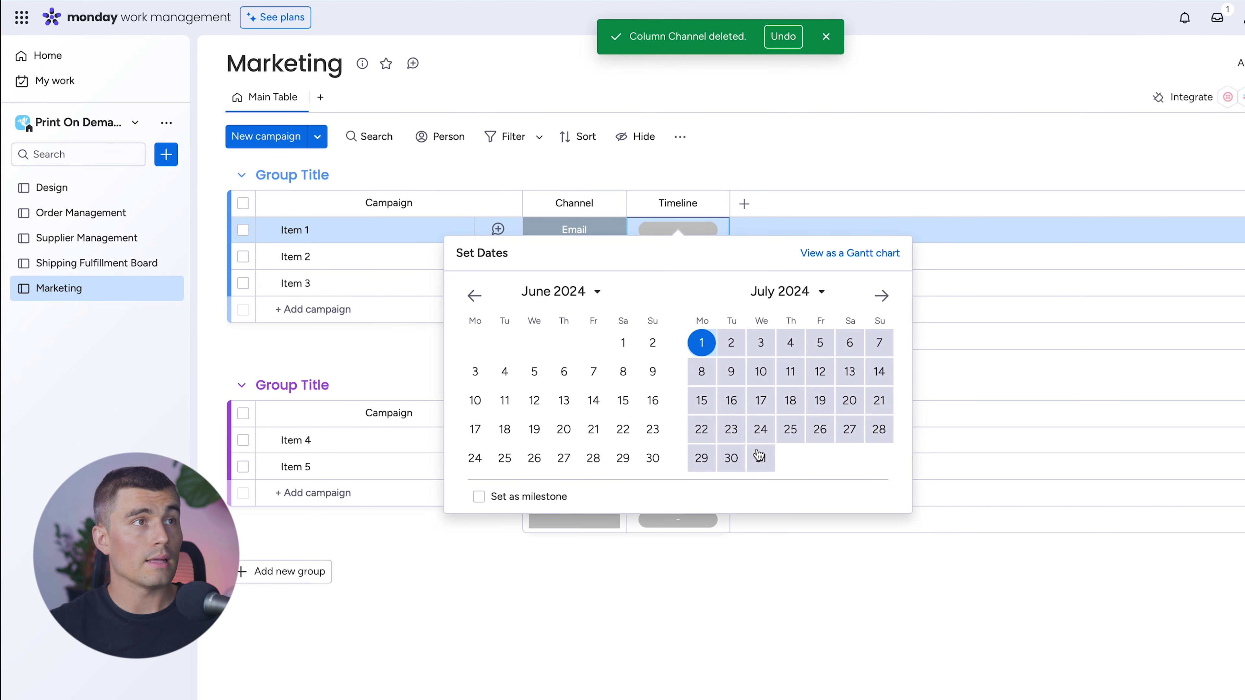
pyautogui.click(761, 458)
pyautogui.click(869, 677)
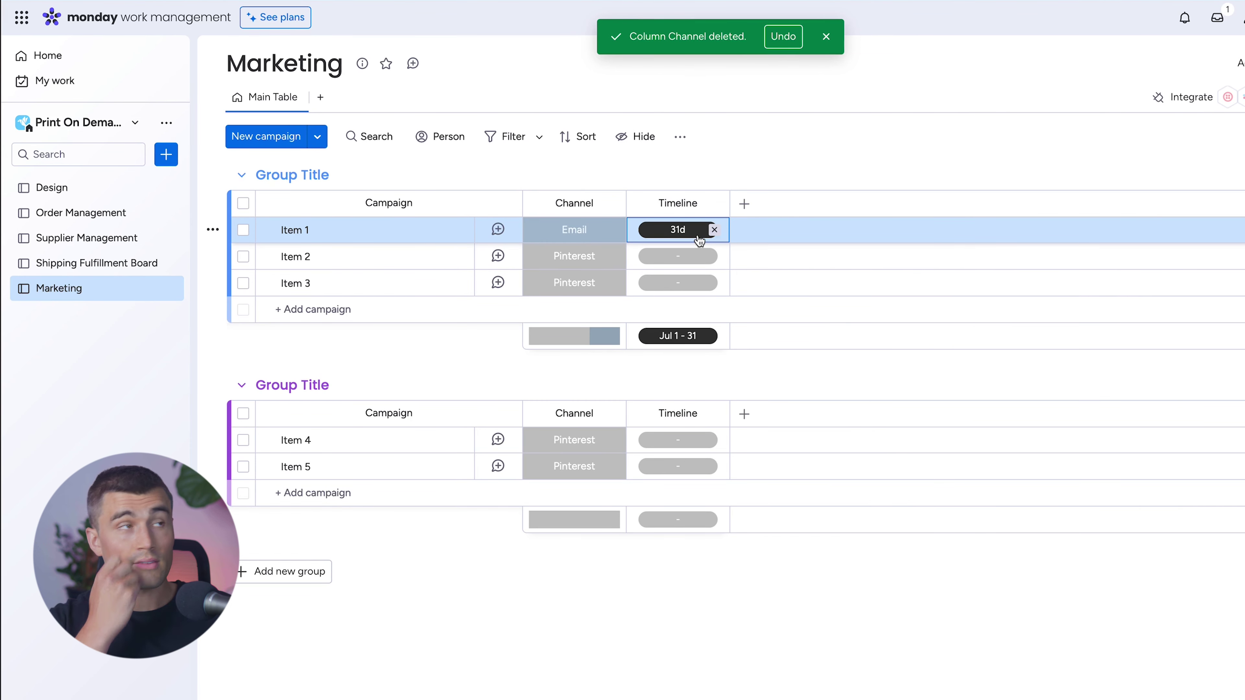
# - Set Item 2's timeline to Aug 1 - 31
pyautogui.click(689, 257)
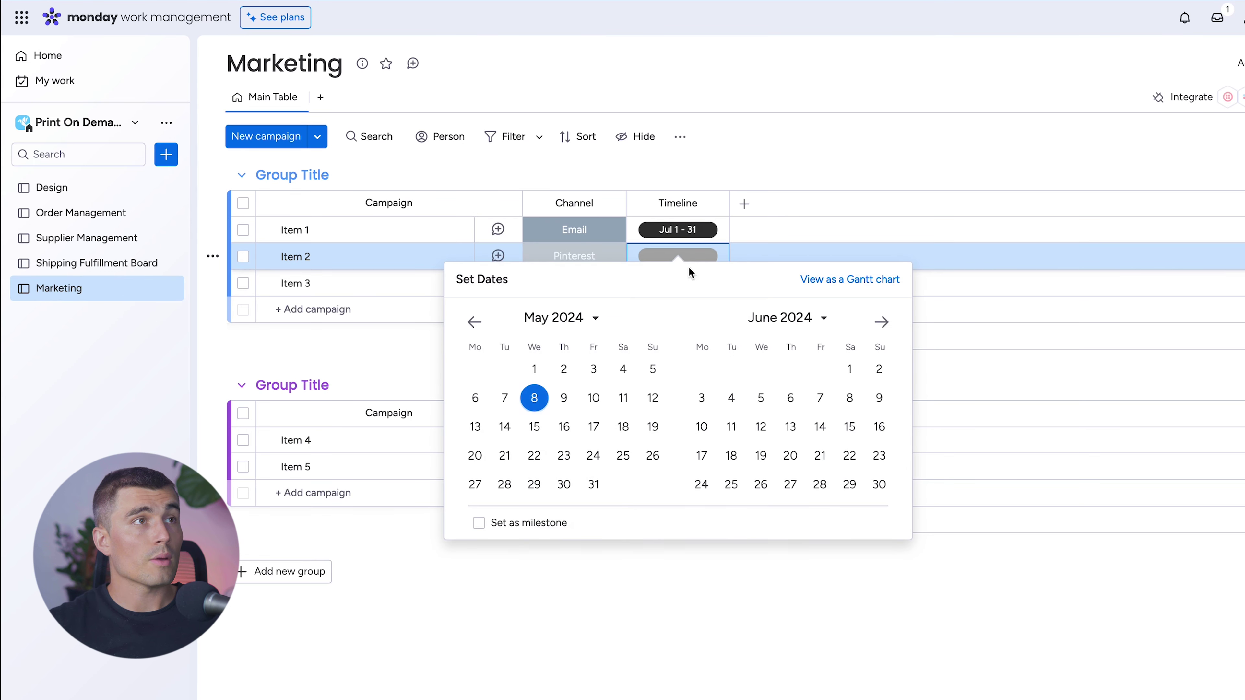
pyautogui.click(882, 322)
pyautogui.click(881, 322)
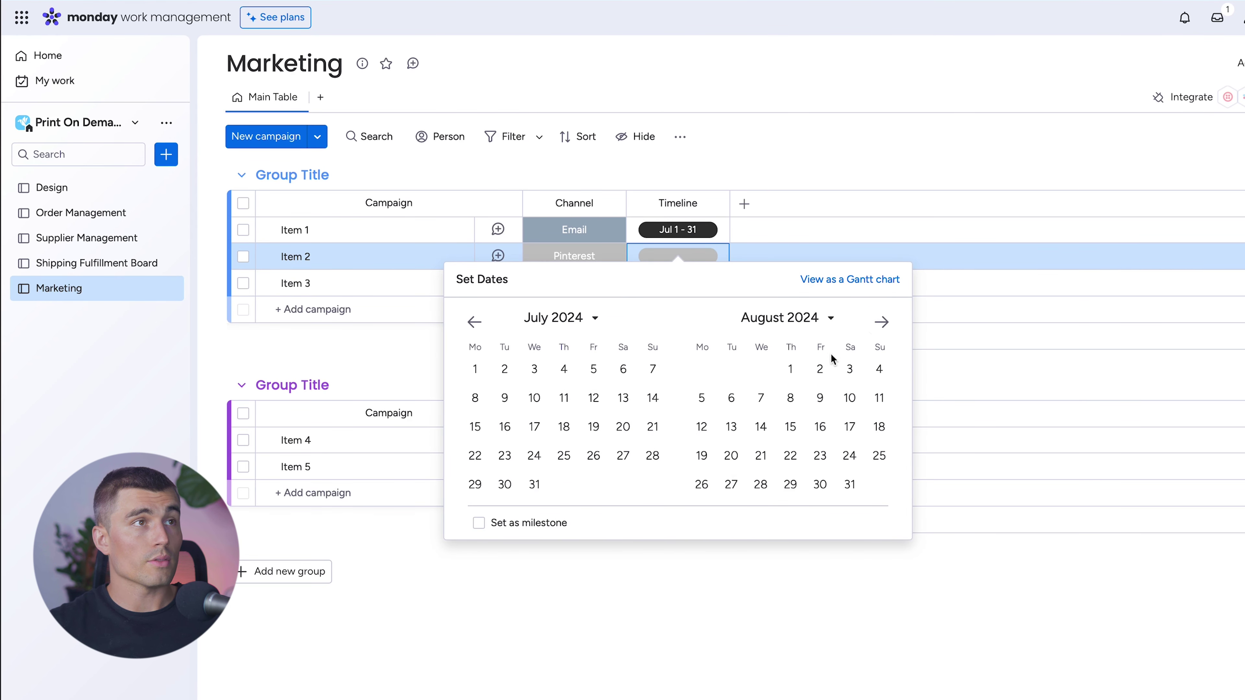
pyautogui.click(790, 369)
pyautogui.click(850, 484)
pyautogui.click(953, 657)
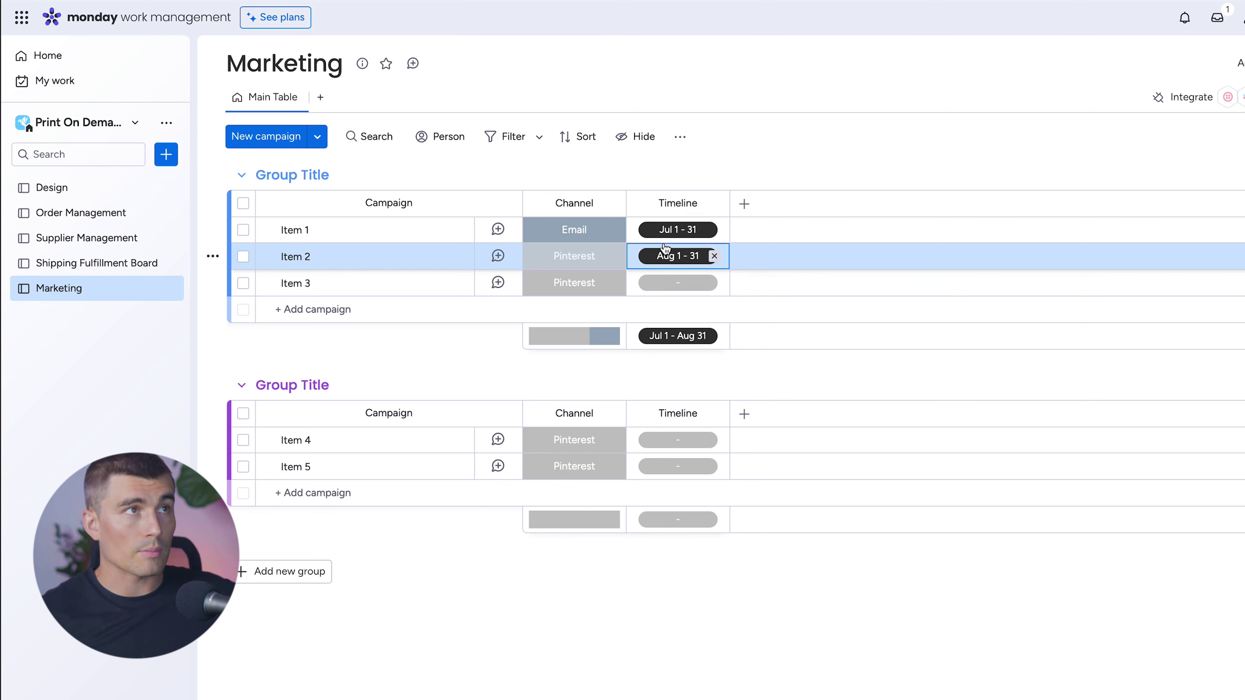
pyautogui.click(744, 203)
# - Add a Numbers column named Budget with values shown in dollars
pyautogui.click(682, 350)
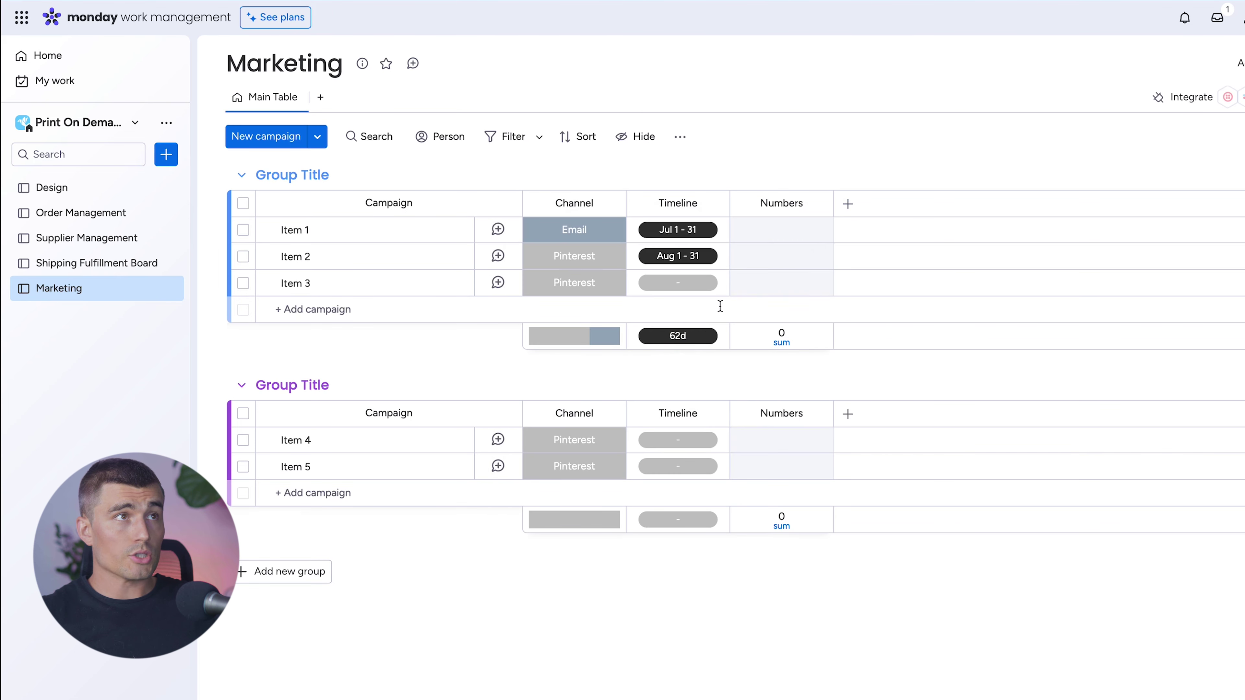
pyautogui.click(789, 203)
pyautogui.write('Budget')
pyautogui.press('Return')
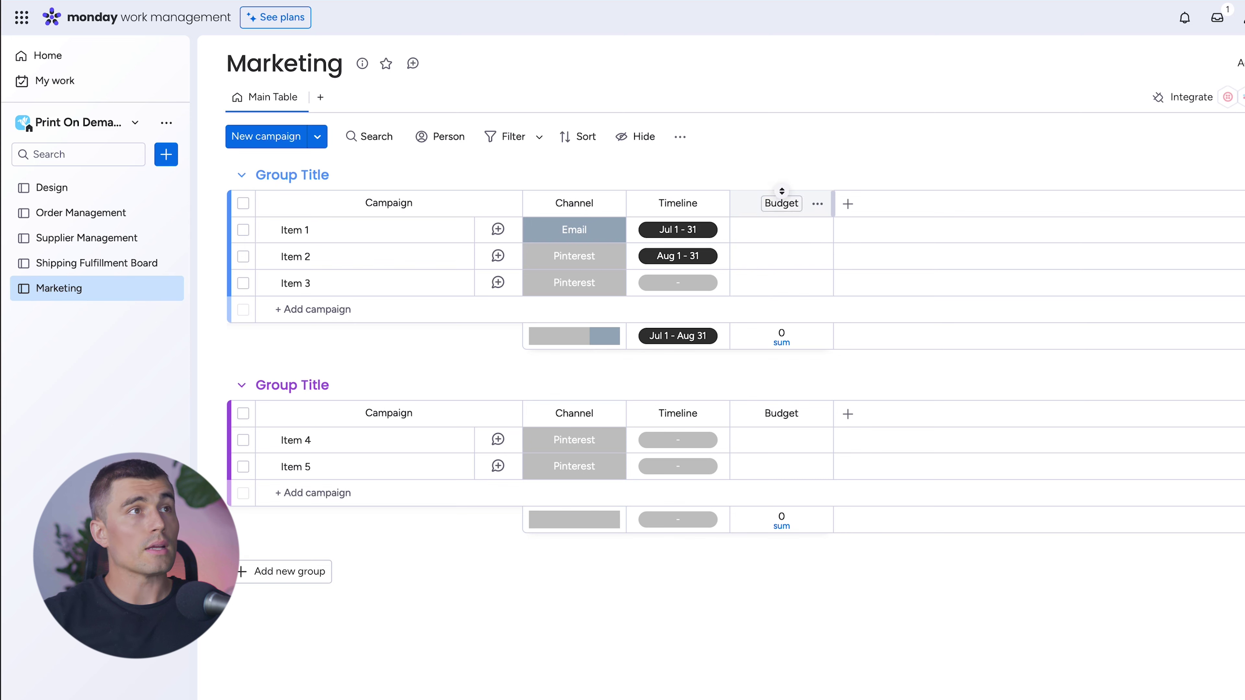
pyautogui.click(818, 203)
pyautogui.moveTo(833, 233)
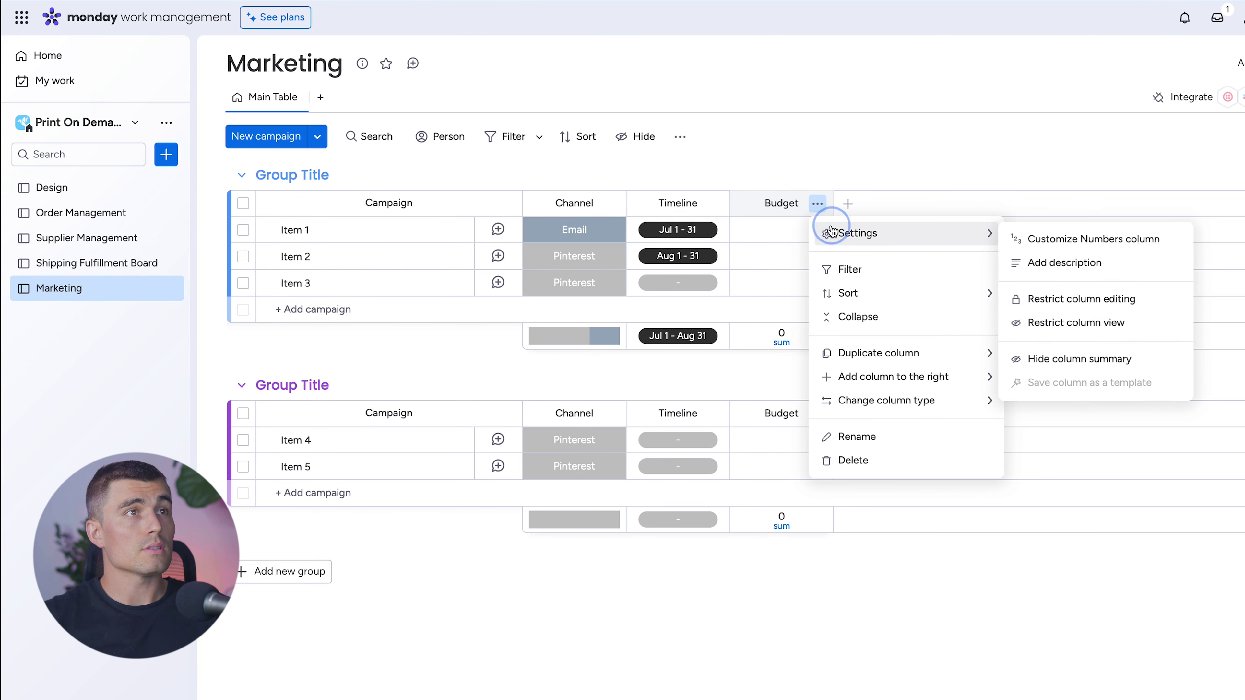
pyautogui.click(1079, 241)
pyautogui.click(907, 283)
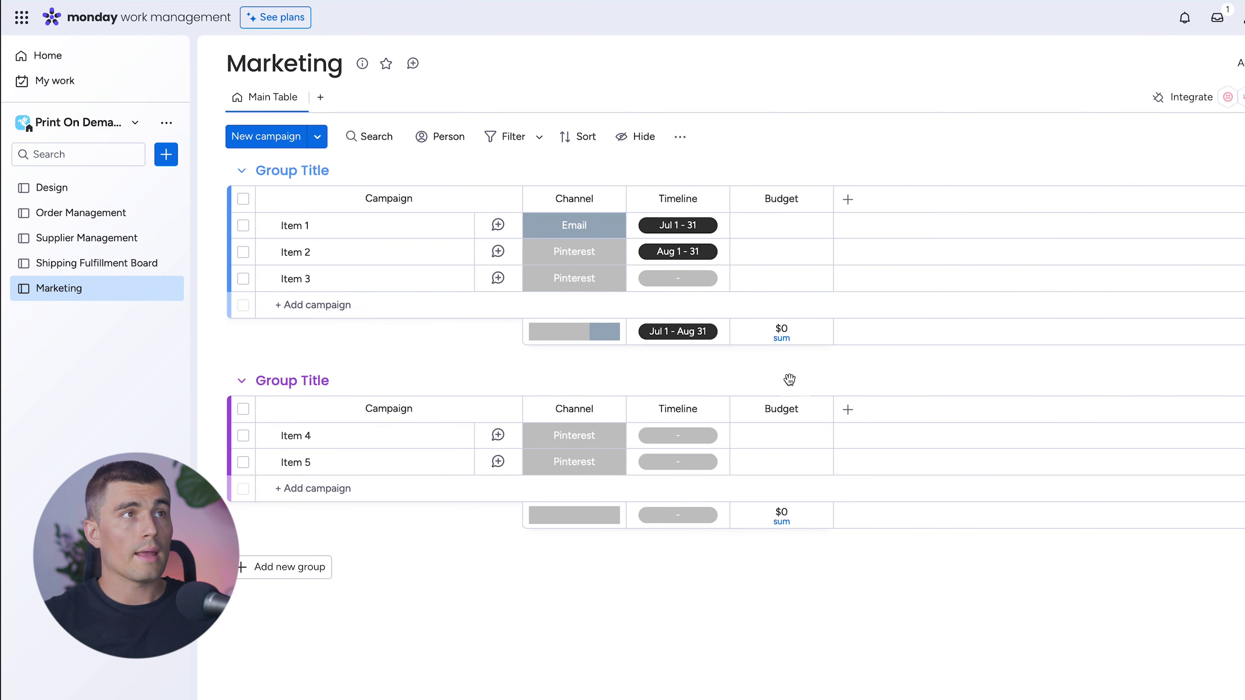
# - Add a second Numbers column named Conversions
pyautogui.click(847, 200)
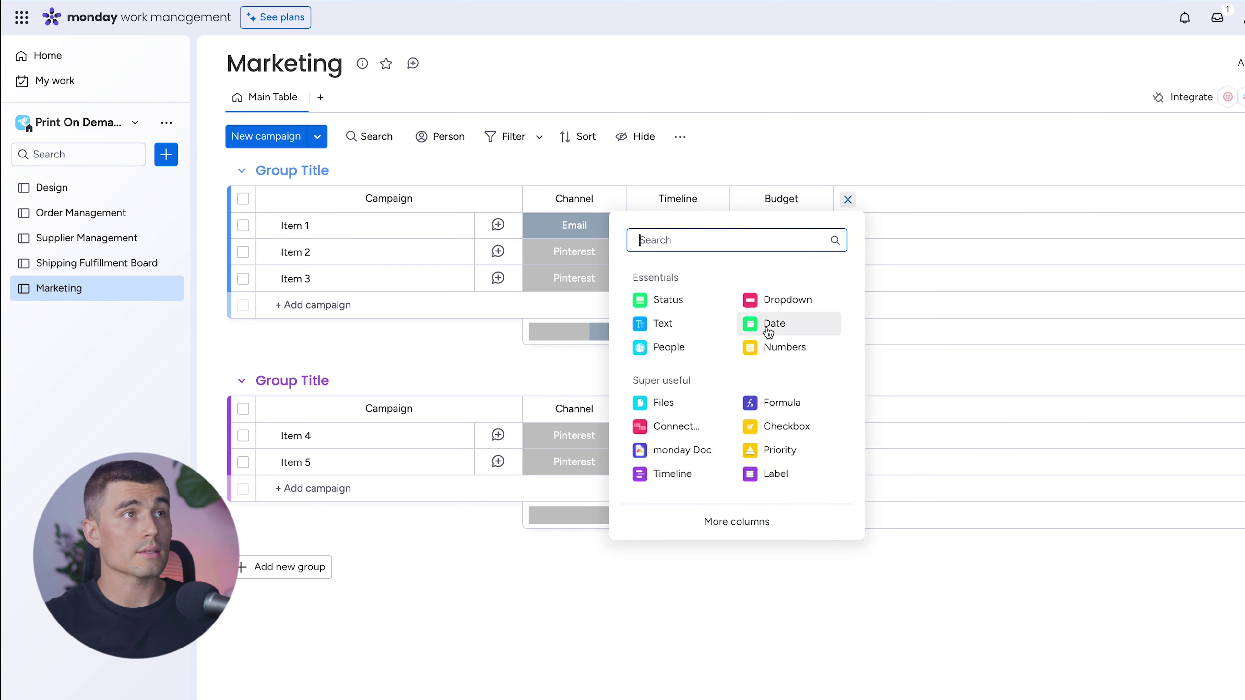
pyautogui.click(769, 349)
pyautogui.click(897, 197)
pyautogui.write('Conversion')
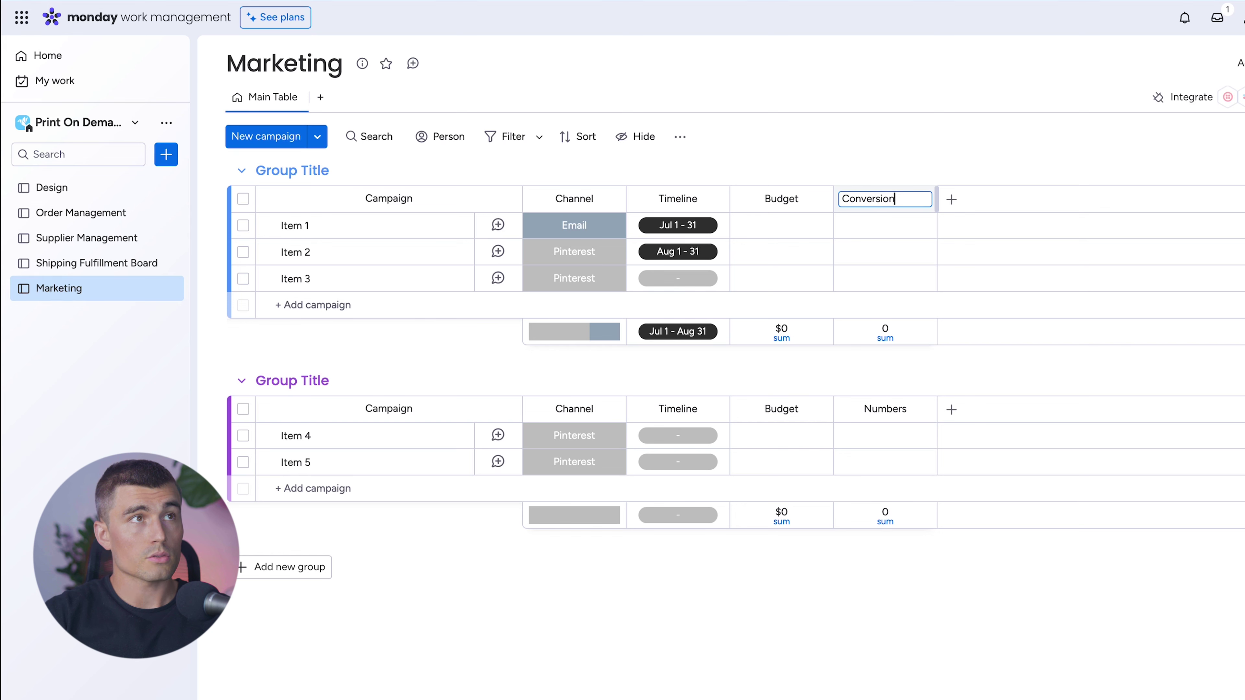
pyautogui.write('s')
pyautogui.press('Return')
# - Add a Text column named Notes/Feedback and a People column for assignees
pyautogui.click(951, 199)
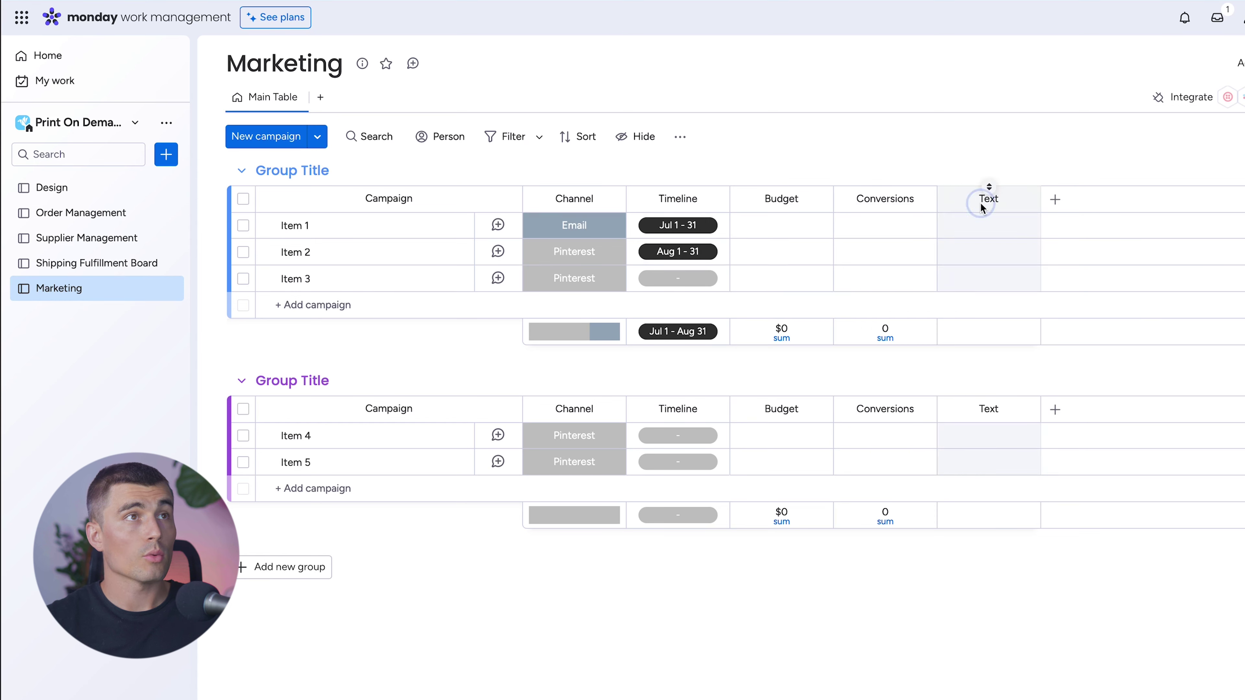
pyautogui.click(981, 201)
pyautogui.write('Notes/Feedback')
pyautogui.press('Return')
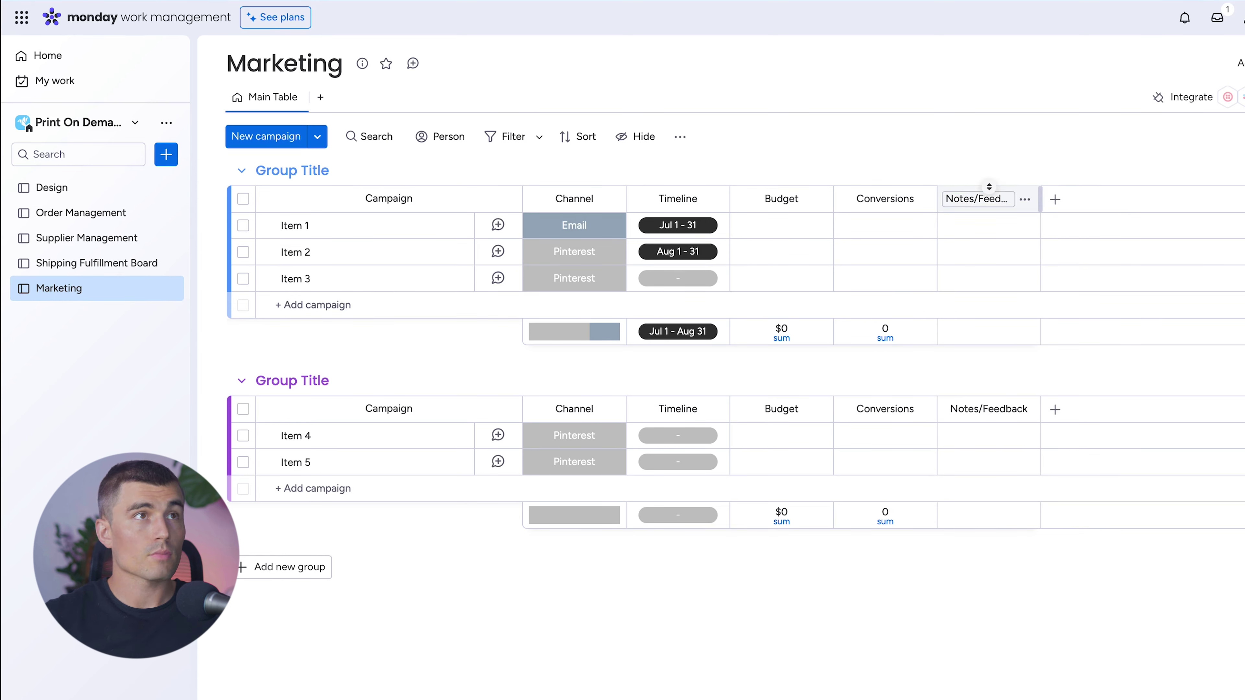
pyautogui.click(1056, 201)
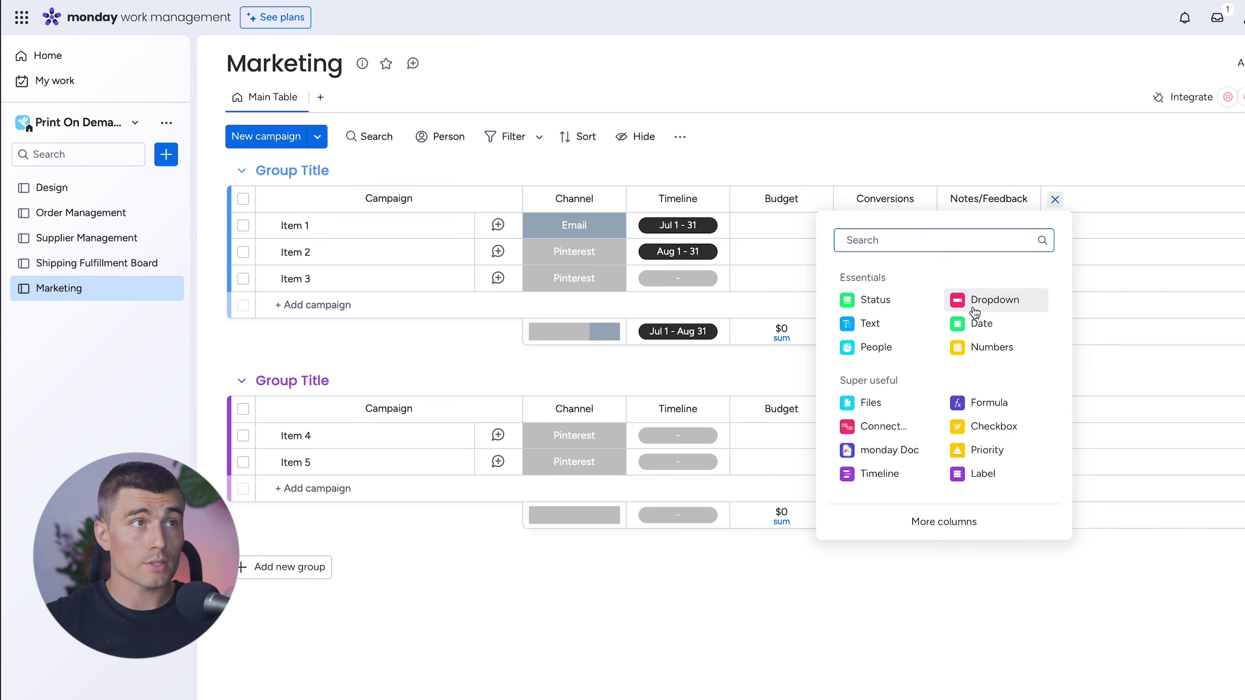
pyautogui.click(873, 348)
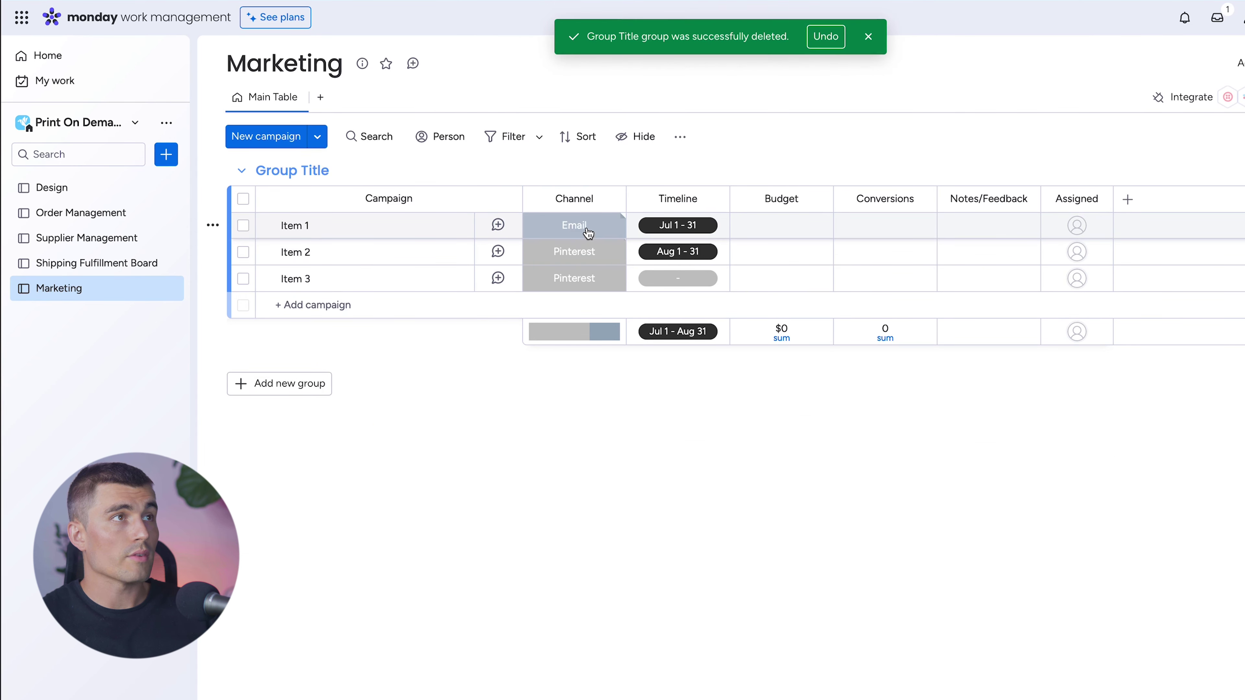
# - Set Item 3's channel to YouTube and its timeline to Sep 1 - 30
pyautogui.click(572, 278)
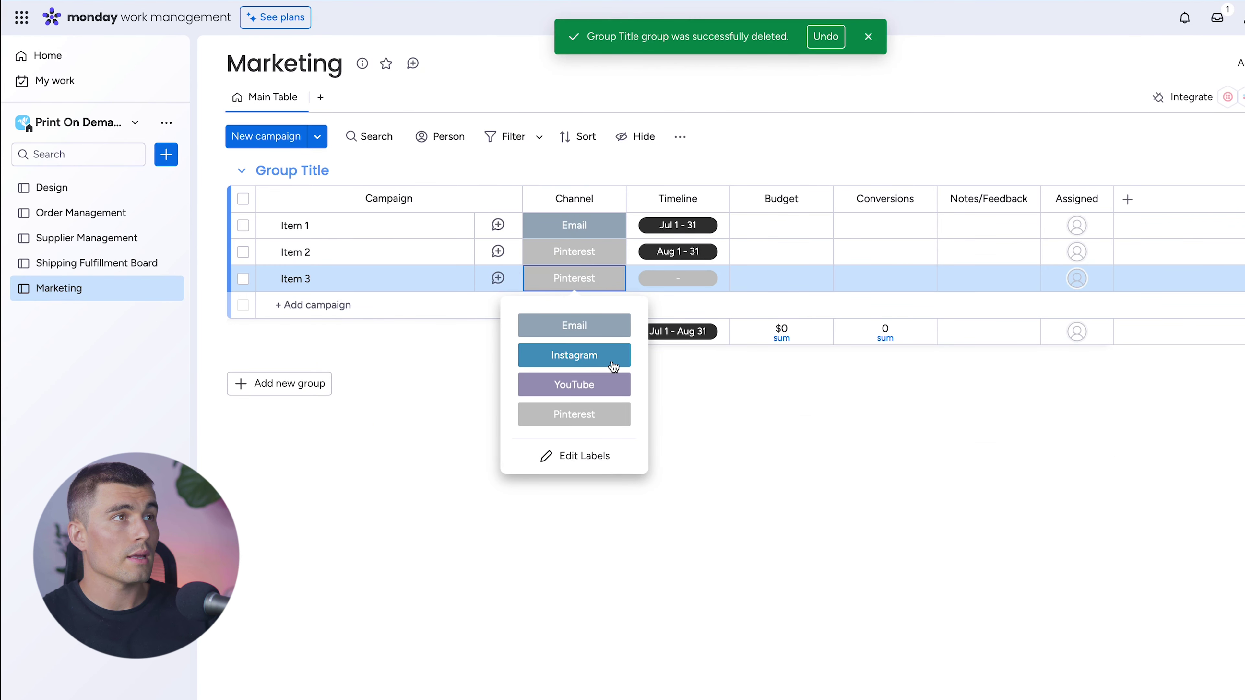
pyautogui.click(610, 383)
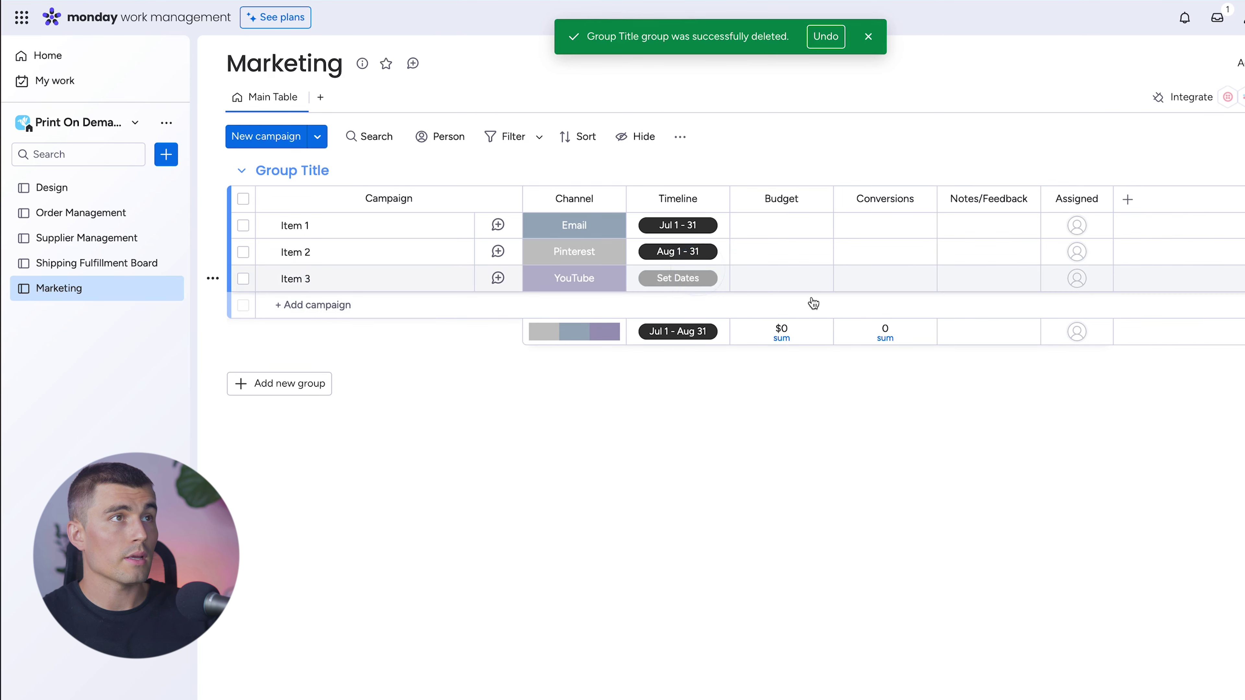
pyautogui.click(682, 283)
pyautogui.click(881, 341)
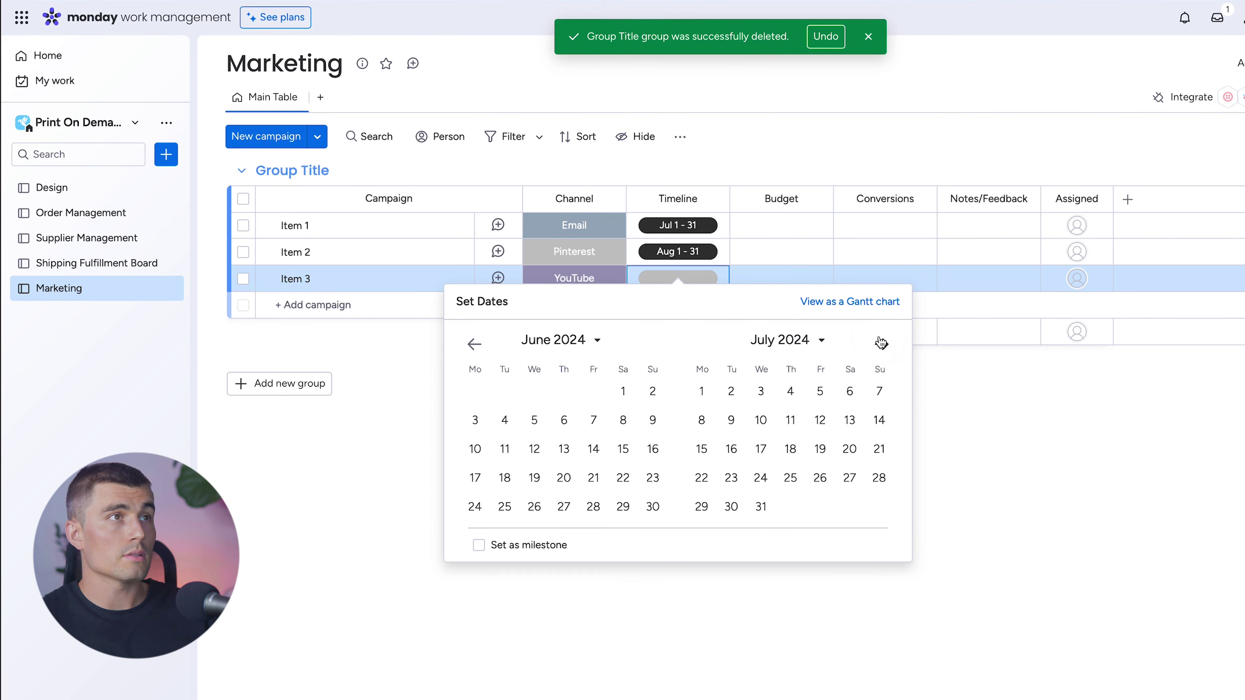
pyautogui.click(881, 343)
pyautogui.click(880, 343)
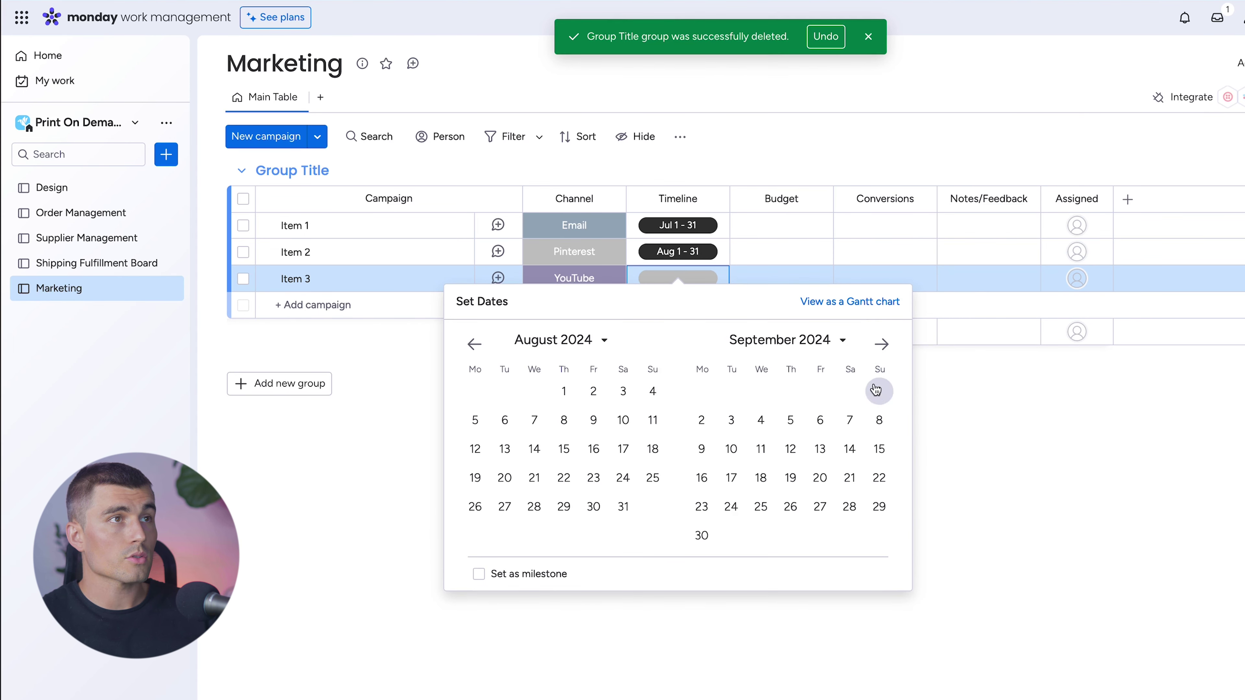
pyautogui.click(709, 533)
pyautogui.click(1073, 599)
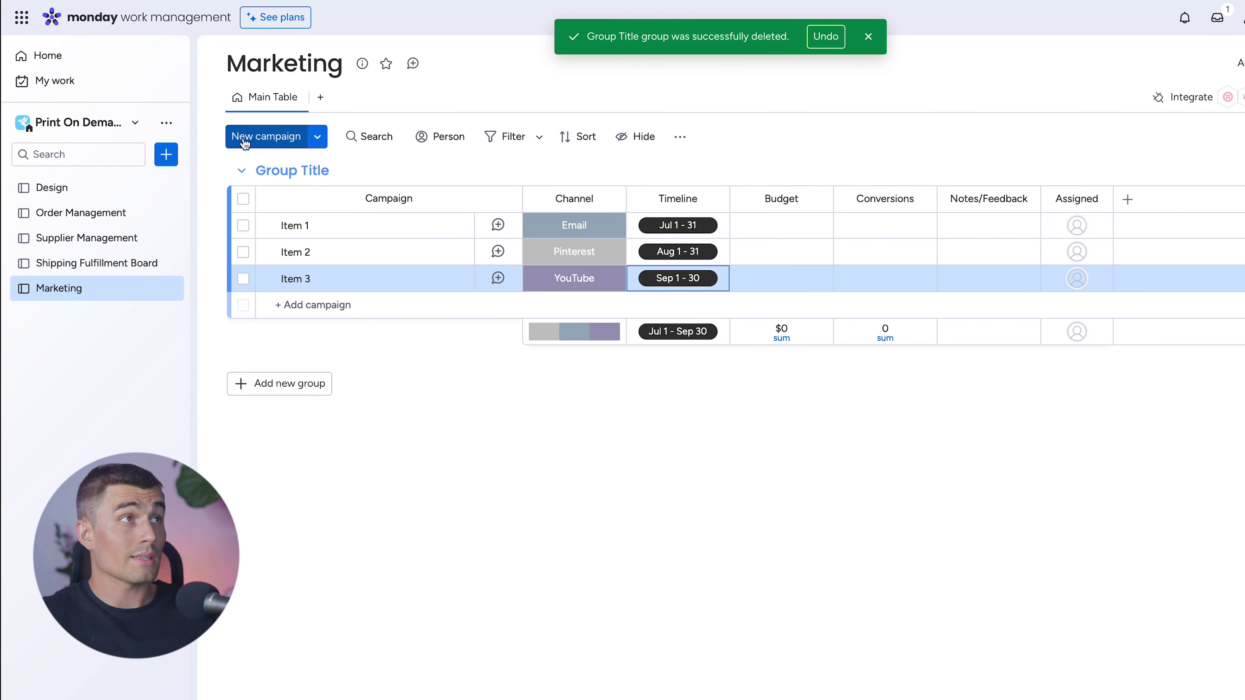
# - Add a Gantt view to the Marketing board and enlarge the chart widget
pyautogui.click(320, 97)
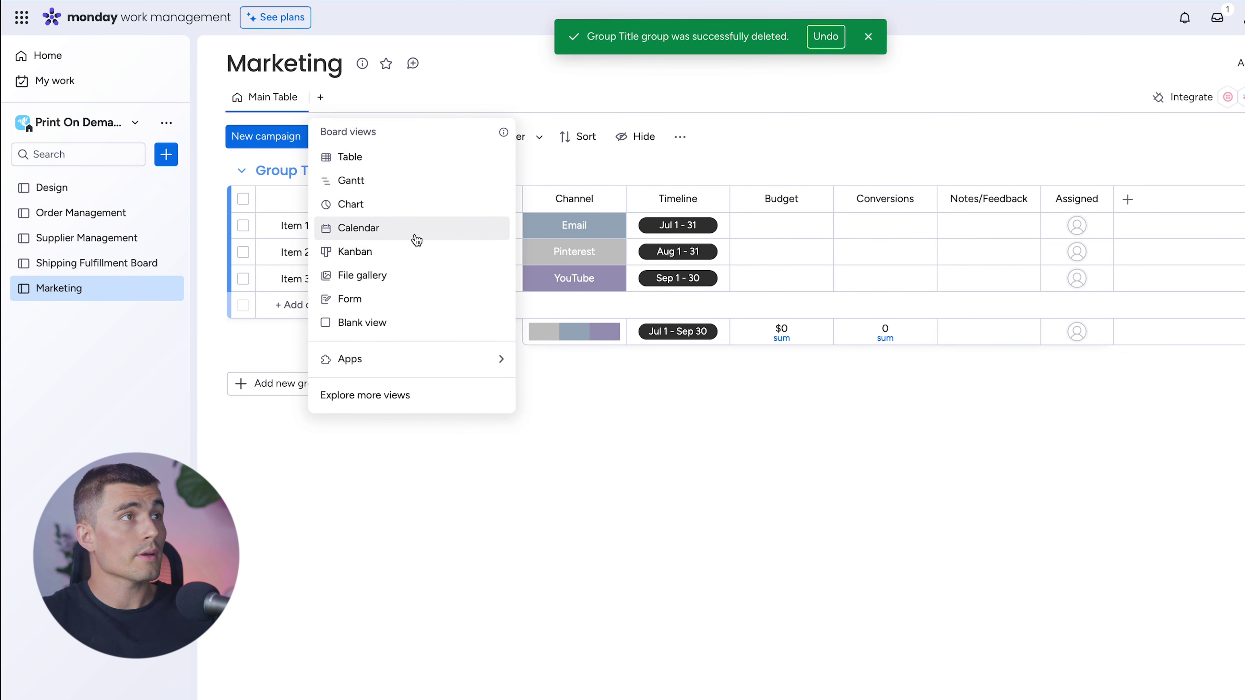
pyautogui.click(394, 187)
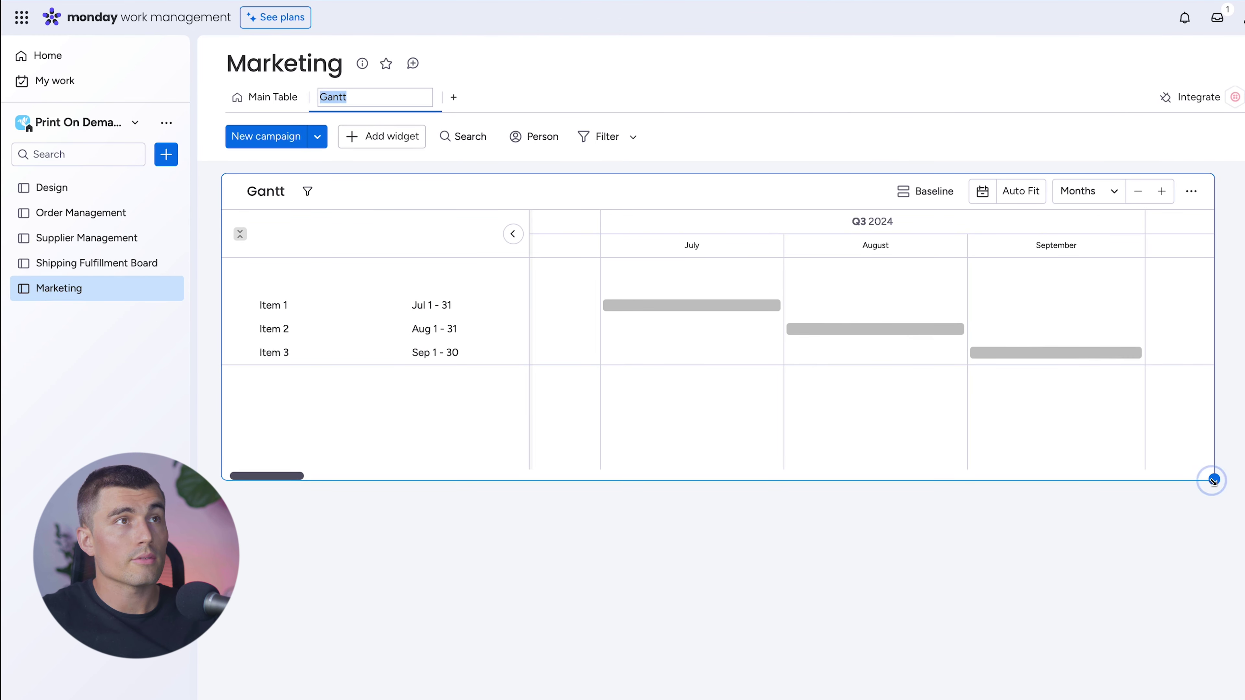
pyautogui.moveTo(1214, 480); pyautogui.dragTo(1243, 509)
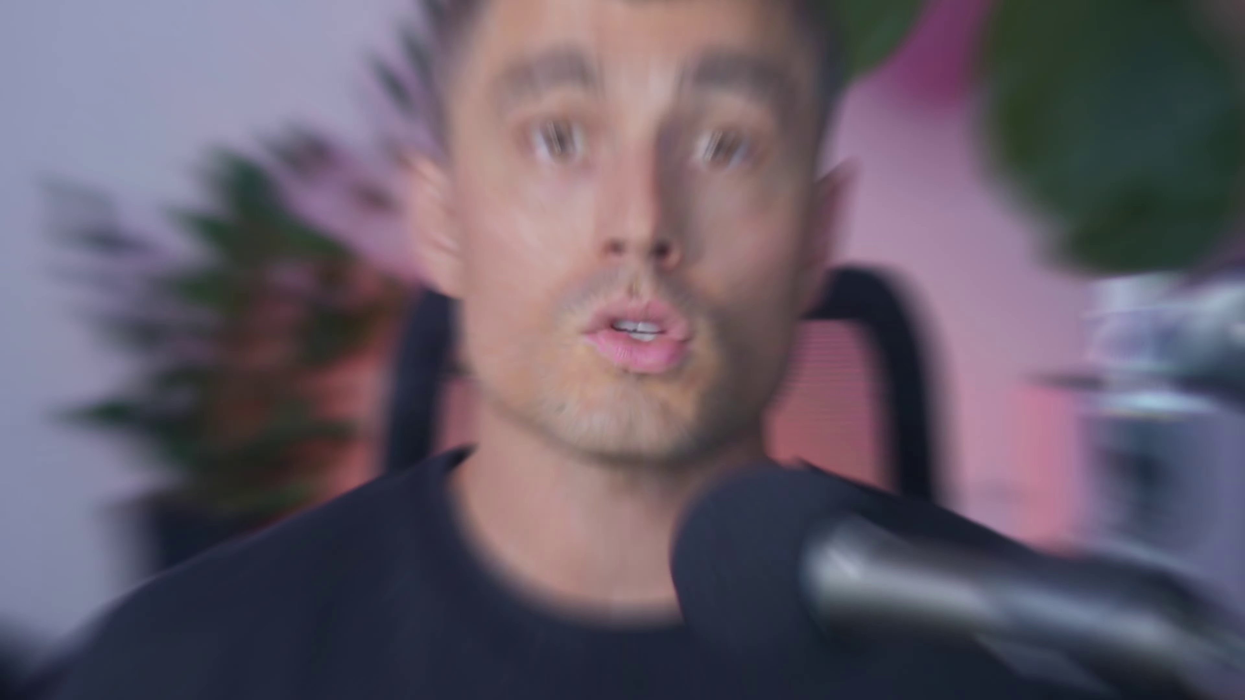